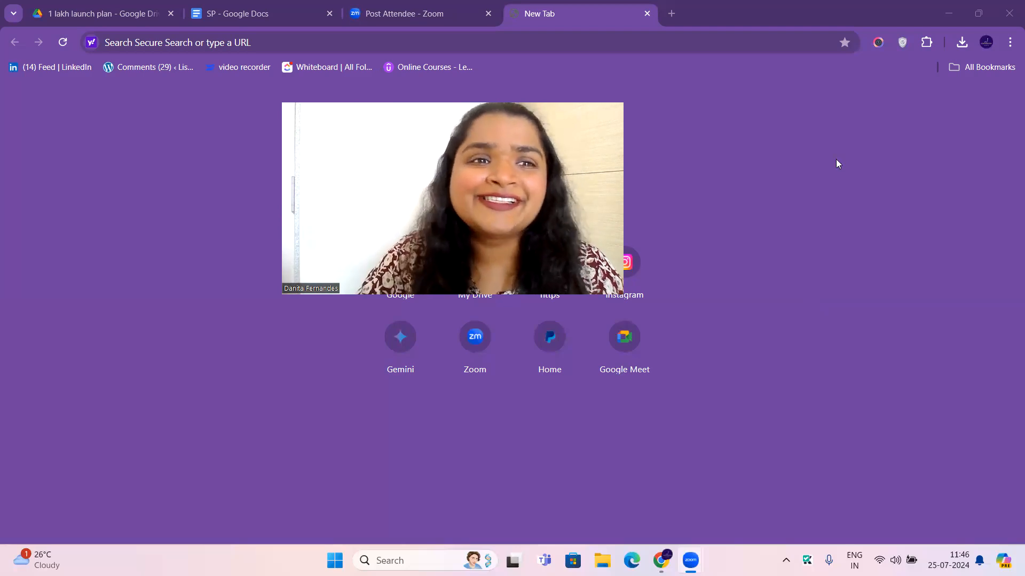
Step: Open canva.com in the new browser tab
{"action": "left_click", "coordinate": [346, 41]}
{"action": "type", "text": "Canva.com"}
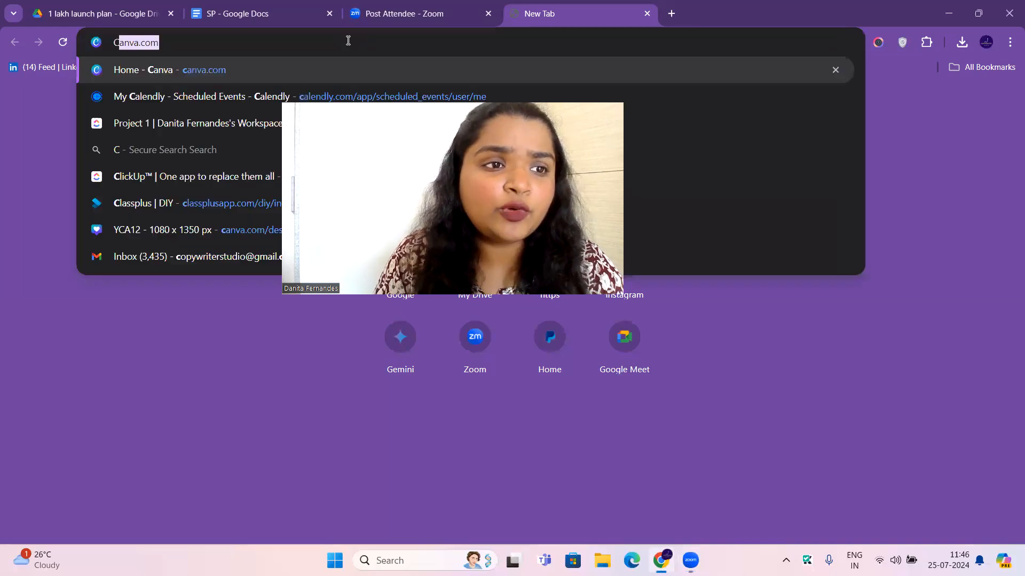
{"action": "key", "text": "Return"}
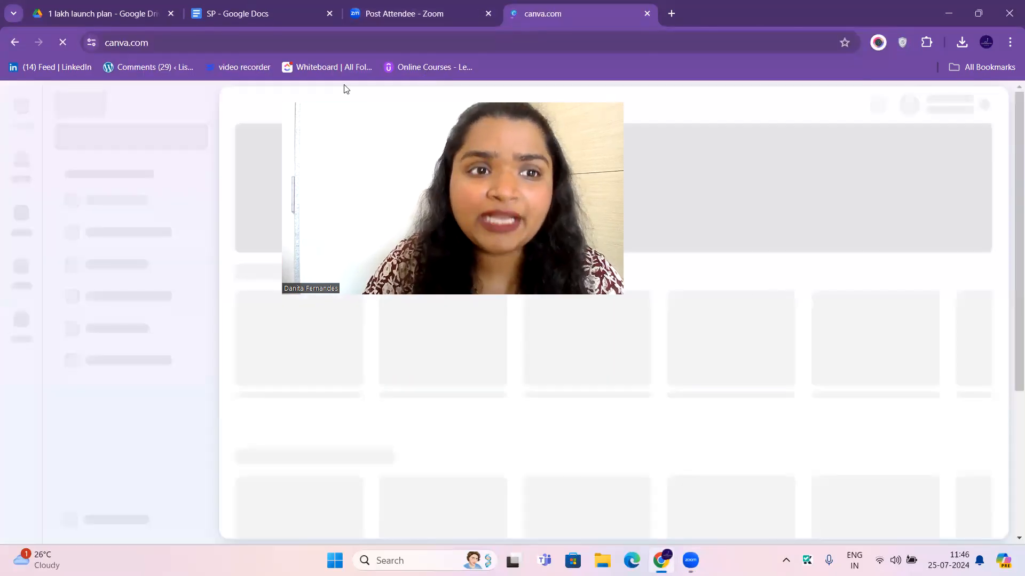
Step: Move the SP document tab next to the Canva tab and look over the landing page copy's first section
{"action": "left_click_drag", "start_coordinate": [307, 12], "coordinate": [427, 19]}
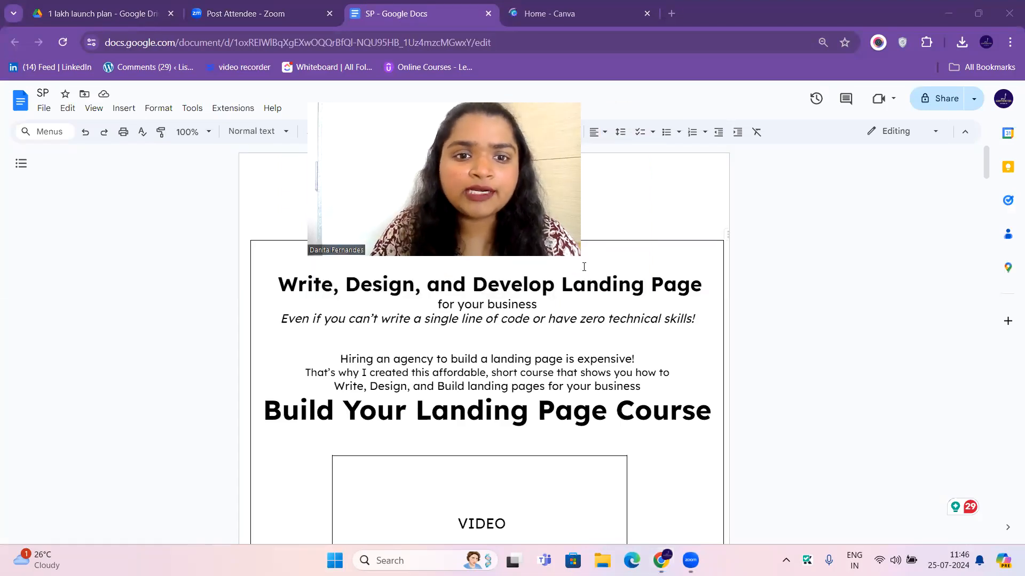
{"action": "double_click", "coordinate": [637, 219]}
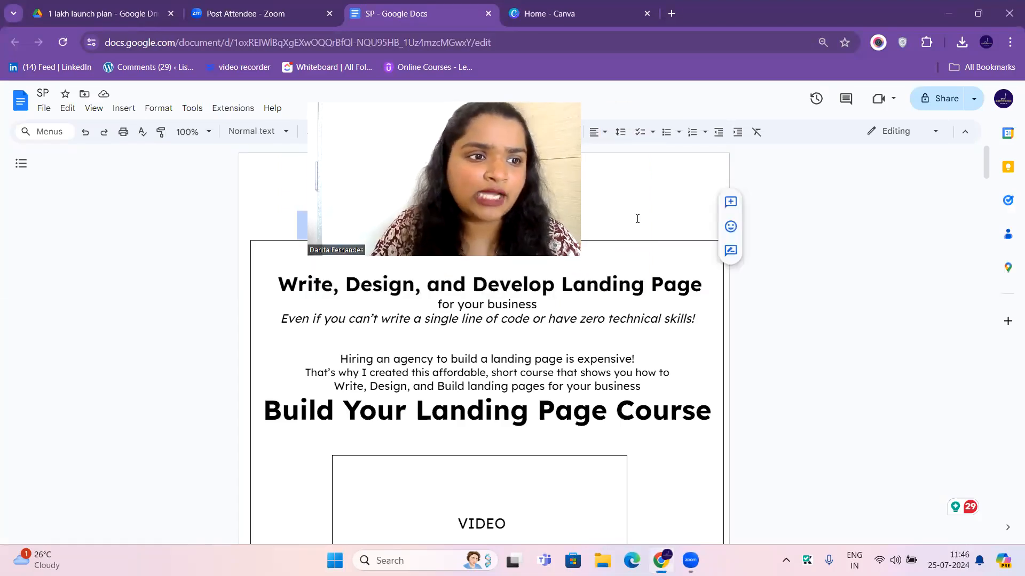
{"action": "scroll", "coordinate": [641, 228], "scroll_direction": "down", "scroll_amount": 2}
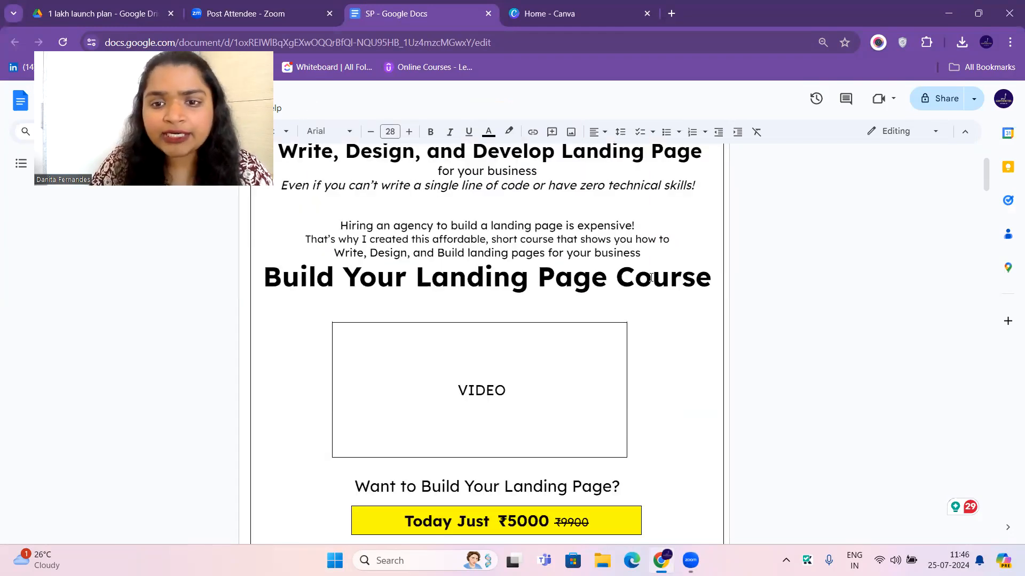
{"action": "scroll", "coordinate": [607, 286], "scroll_direction": "up", "scroll_amount": 1}
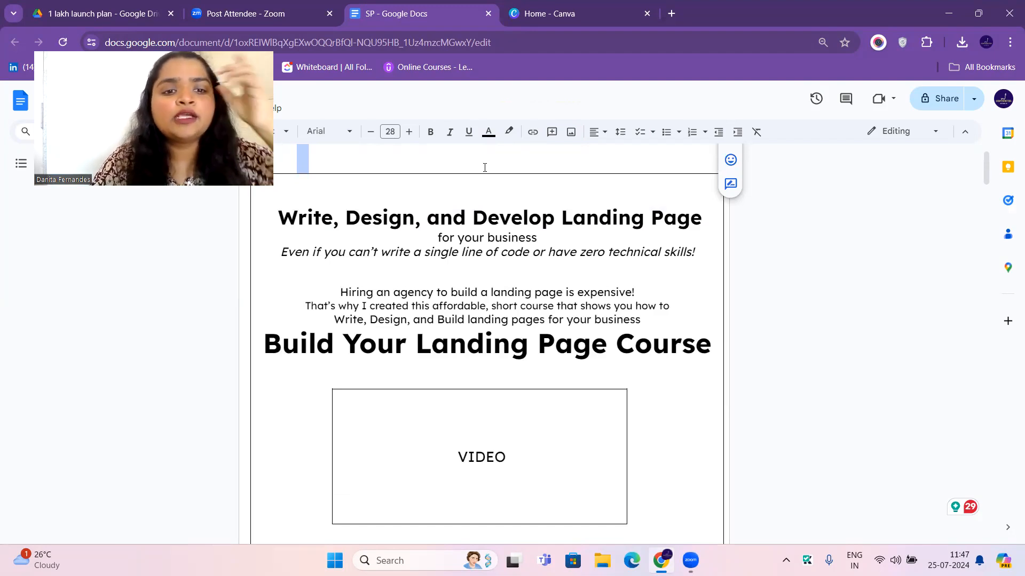
Step: Create a blank Website design in Canva and dismiss the template suggestions
{"action": "left_click", "coordinate": [570, 8]}
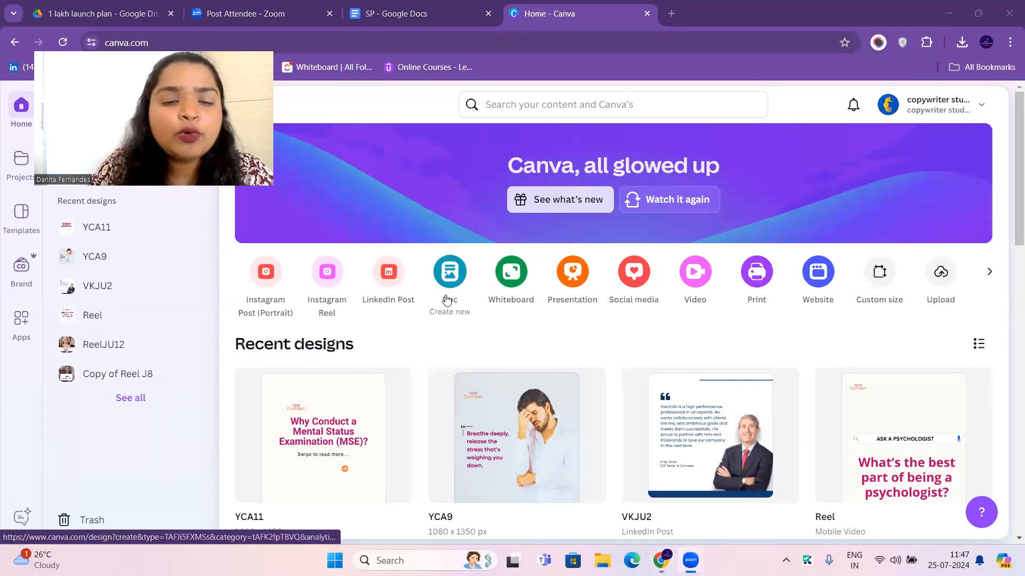
{"action": "left_click", "coordinate": [827, 278]}
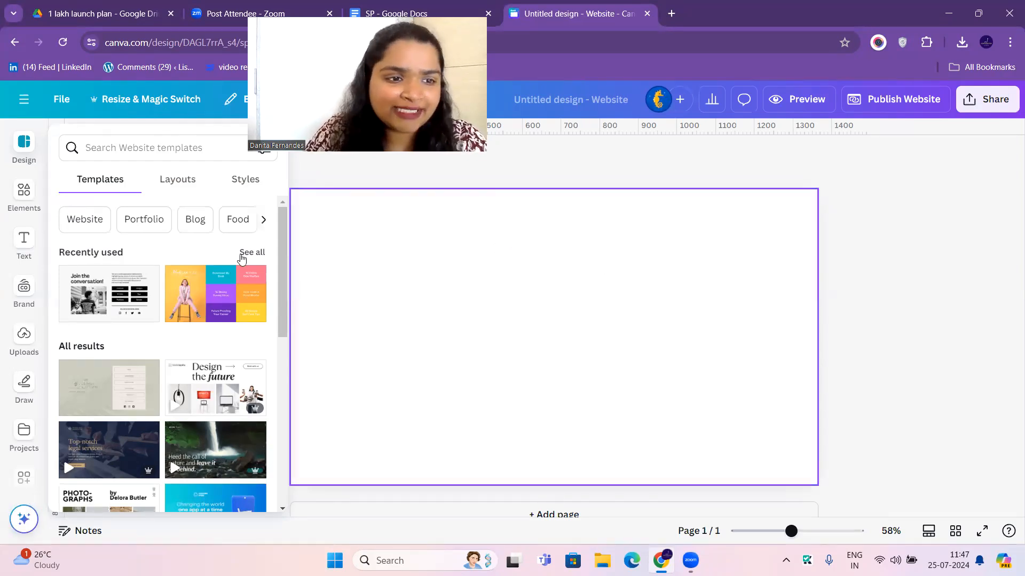
{"action": "left_click", "coordinate": [600, 156]}
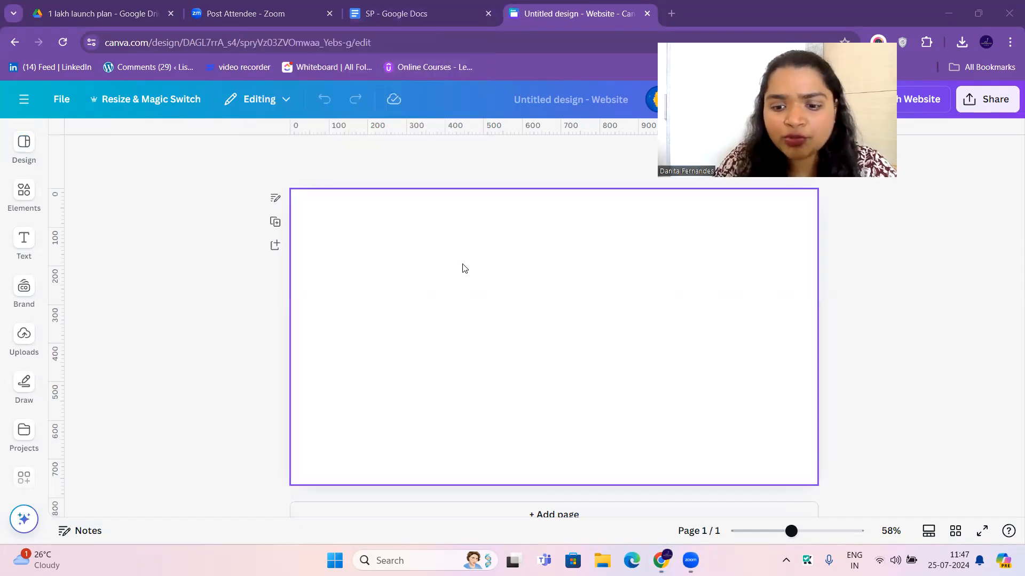
Step: Add three blank pages to the website design and return to the first page
{"action": "scroll", "coordinate": [514, 395], "scroll_direction": "down", "scroll_amount": 1}
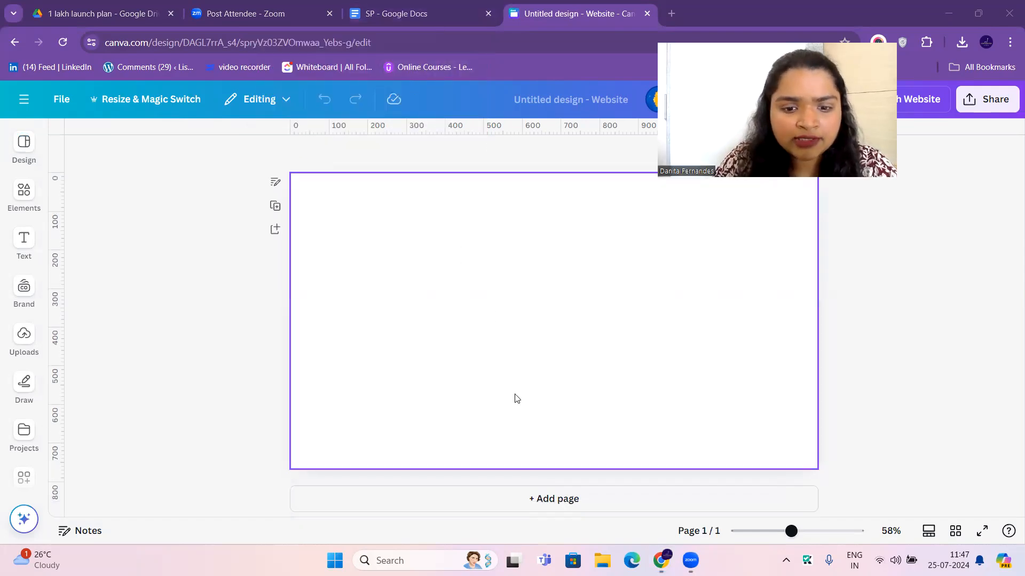
{"action": "left_click", "coordinate": [586, 495]}
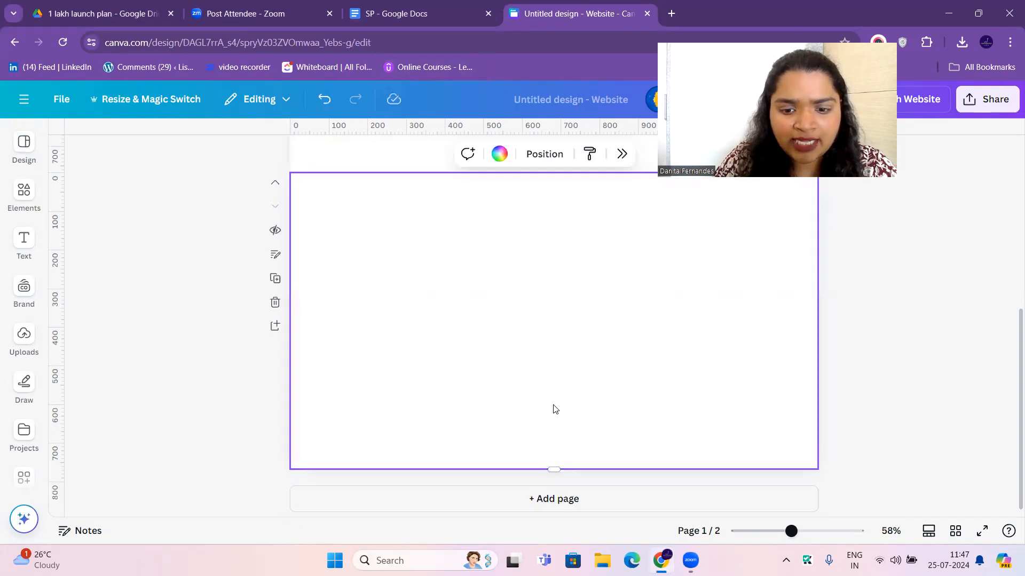
{"action": "left_click", "coordinate": [569, 495]}
{"action": "left_click", "coordinate": [569, 496]}
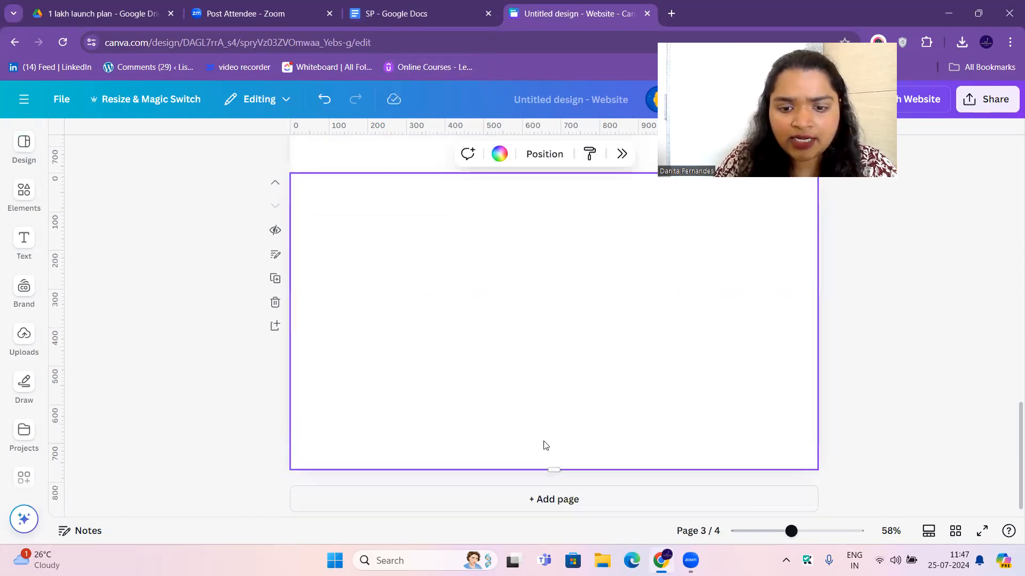
{"action": "scroll", "coordinate": [562, 421], "scroll_direction": "up", "scroll_amount": 10}
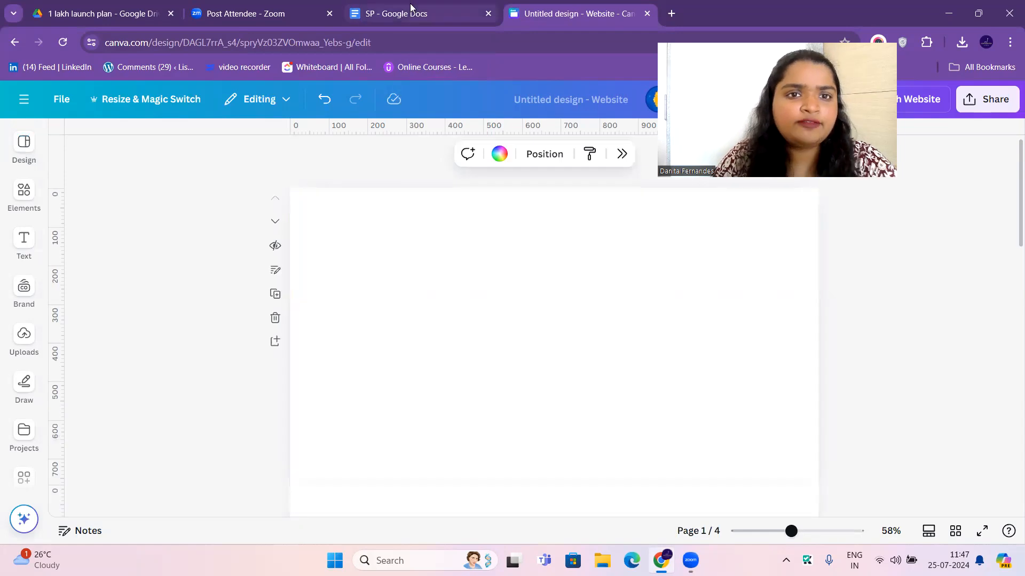
Step: Copy the opening text in the SP document, from "Write, Design, and Develop Landing Page" through "Build Your Landing Page Course"
{"action": "left_click", "coordinate": [411, 7]}
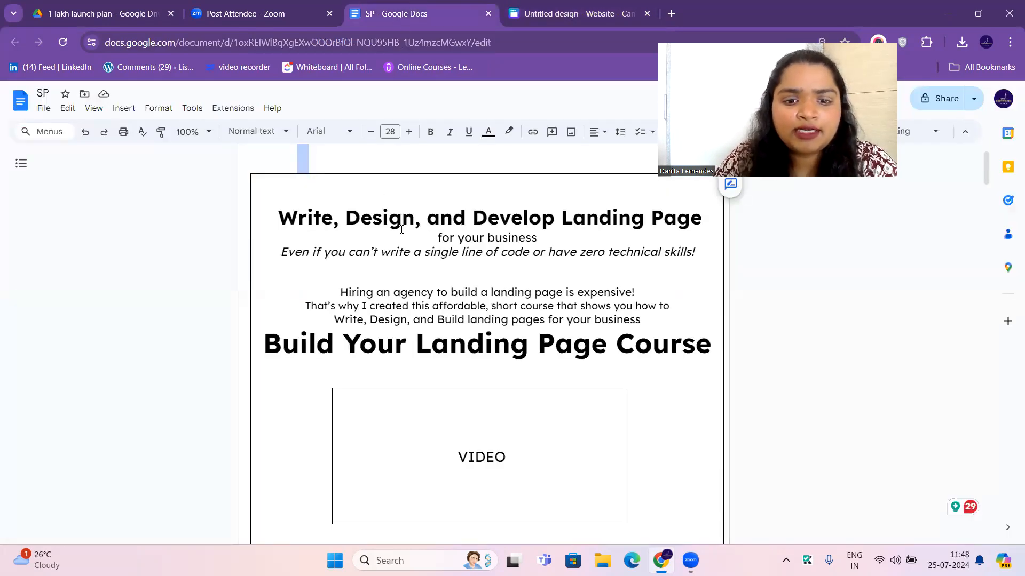
{"action": "scroll", "coordinate": [401, 230], "scroll_direction": "down", "scroll_amount": 2}
{"action": "scroll", "coordinate": [434, 248], "scroll_direction": "up", "scroll_amount": 2}
{"action": "scroll", "coordinate": [435, 252], "scroll_direction": "down", "scroll_amount": 2}
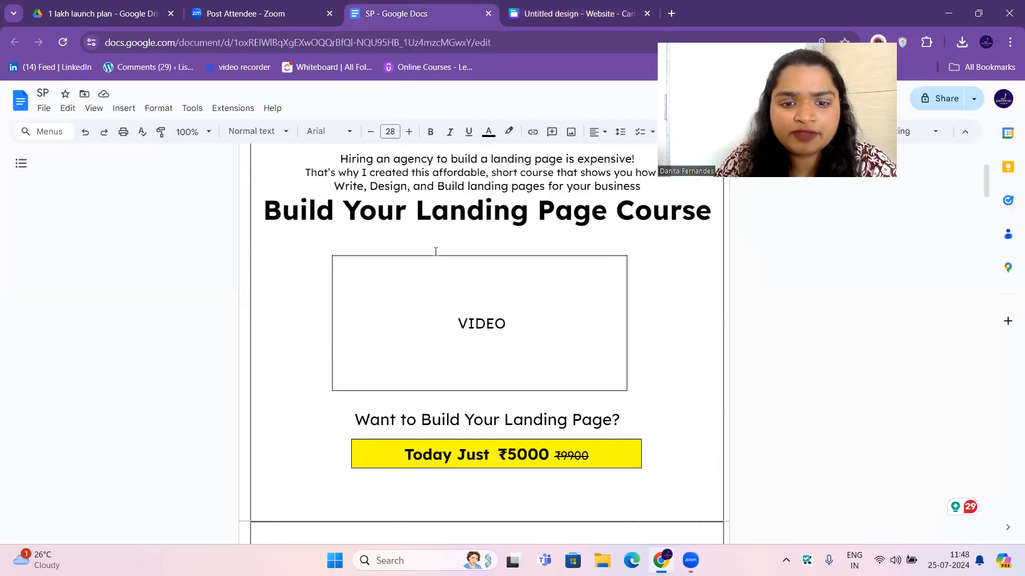
{"action": "scroll", "coordinate": [435, 252], "scroll_direction": "up", "scroll_amount": 2}
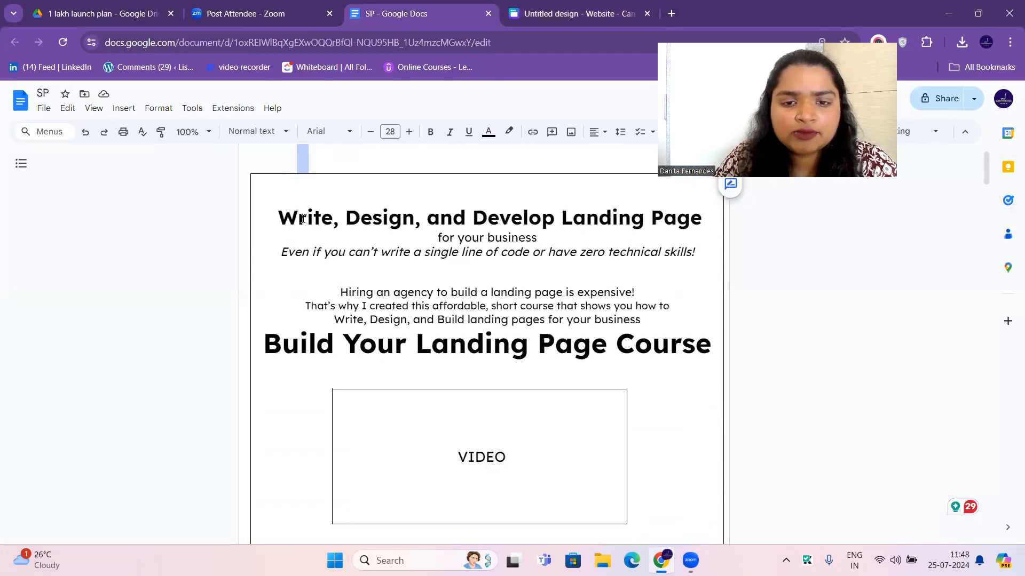
{"action": "scroll", "coordinate": [480, 264], "scroll_direction": "down", "scroll_amount": 4}
{"action": "scroll", "coordinate": [401, 276], "scroll_direction": "up", "scroll_amount": 2}
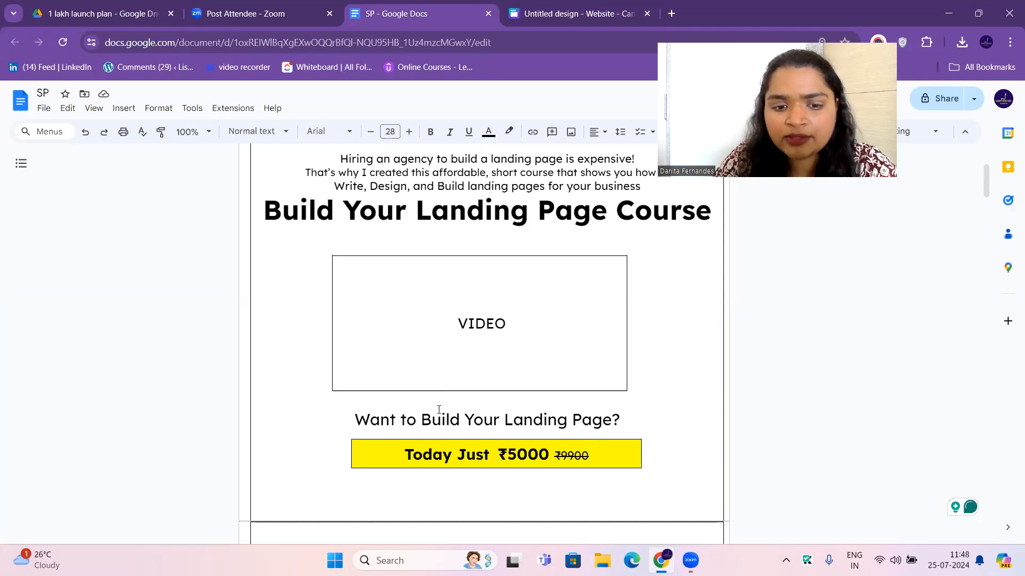
{"action": "scroll", "coordinate": [572, 454], "scroll_direction": "down", "scroll_amount": 2}
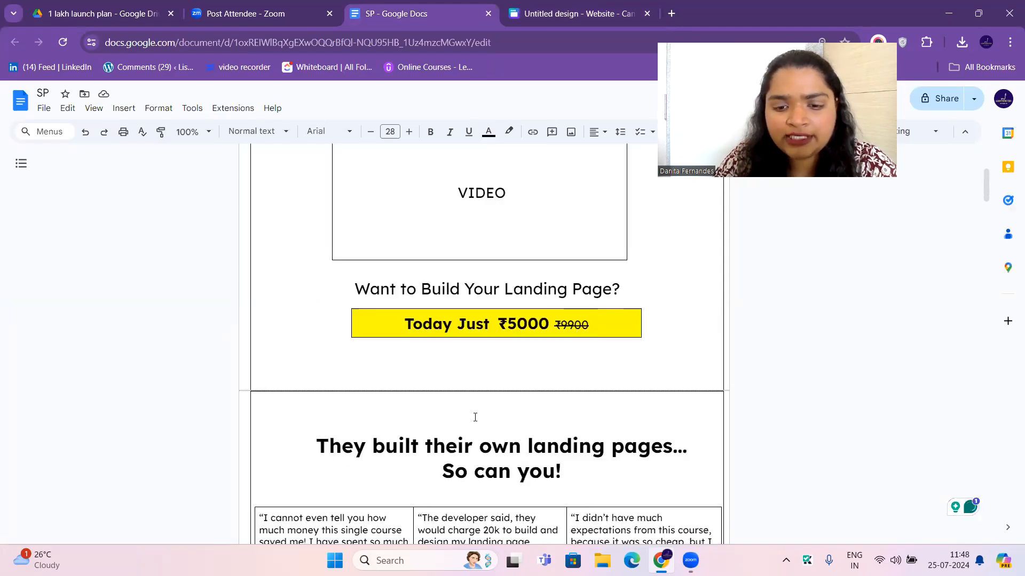
{"action": "scroll", "coordinate": [573, 399], "scroll_direction": "up", "scroll_amount": 4}
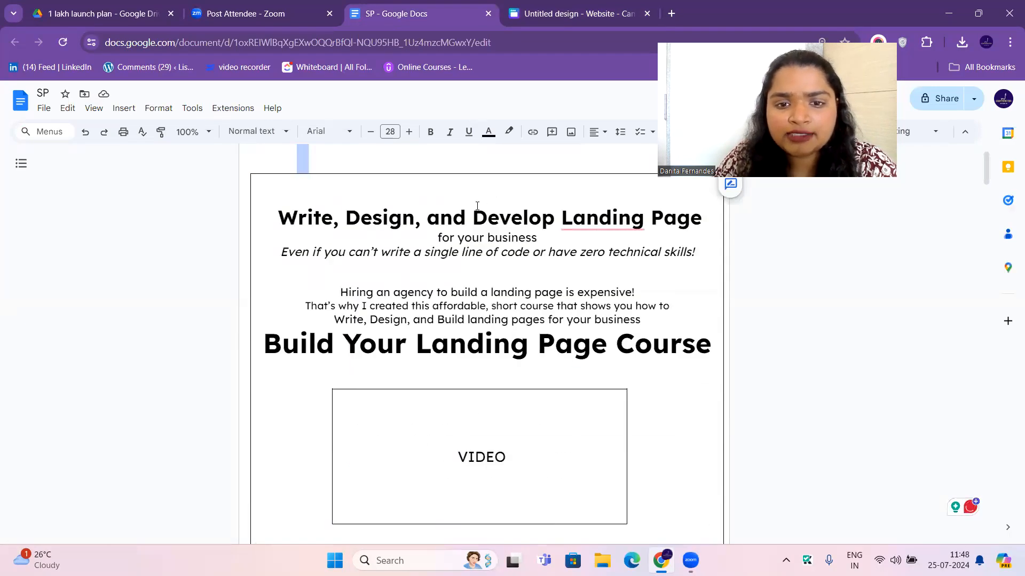
{"action": "left_click_drag", "start_coordinate": [277, 220], "coordinate": [721, 347]}
{"action": "key", "text": "ctrl+c"}
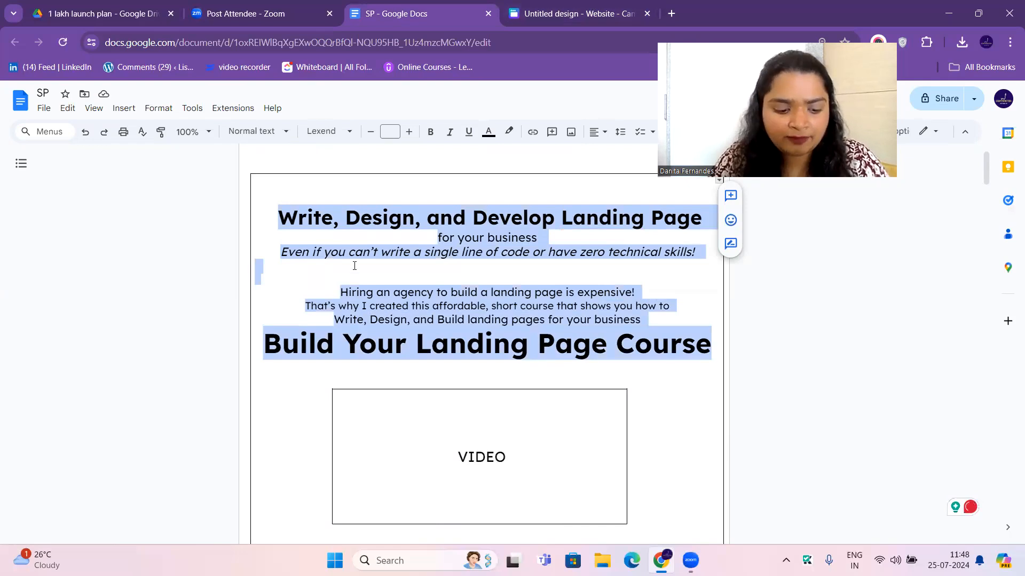
Step: Paste the copied opening text onto page 1 of the Canva website design
{"action": "left_click", "coordinate": [576, 13]}
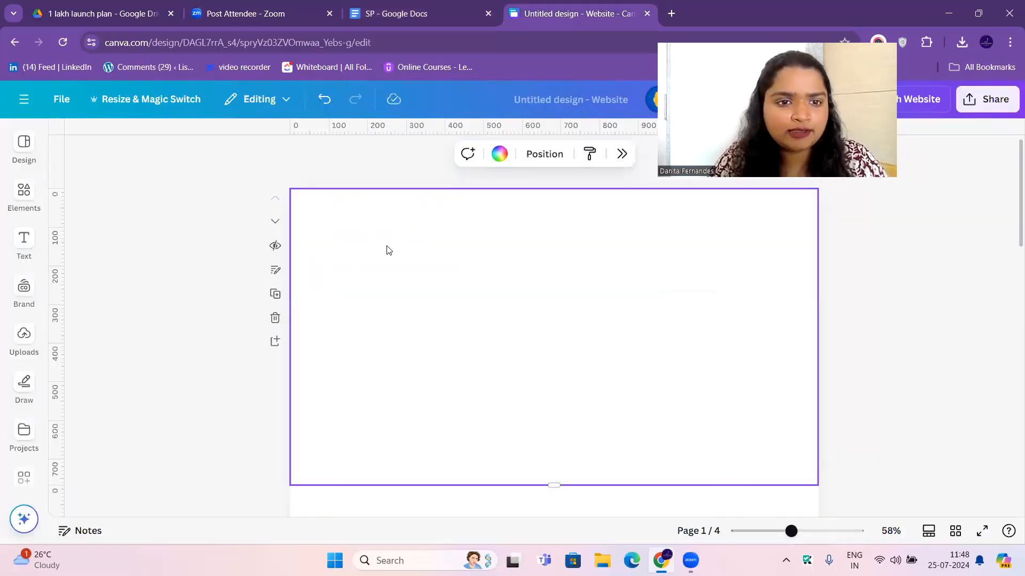
{"action": "key", "text": "ctrl+v"}
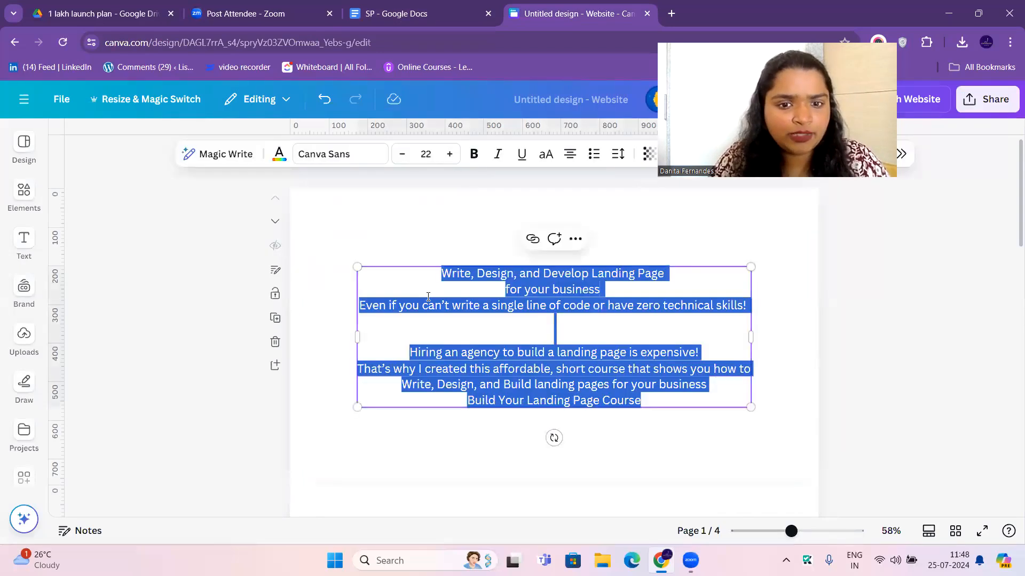
{"action": "left_click", "coordinate": [668, 432]}
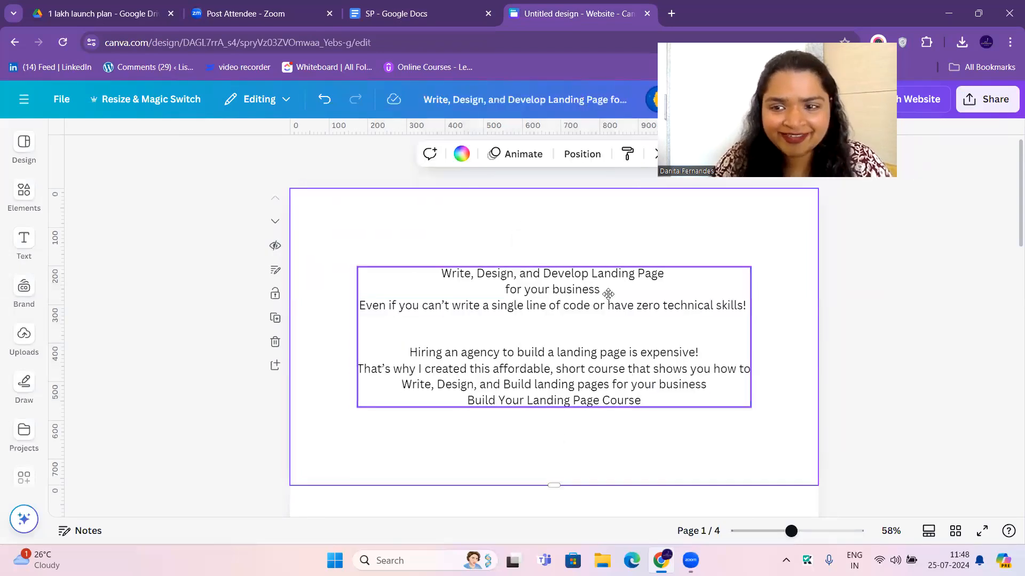
Step: Move the pasted text block to the upper part of page 1 and widen its box so the text sits centred
{"action": "left_click_drag", "start_coordinate": [601, 311], "coordinate": [571, 247]}
{"action": "left_click", "coordinate": [597, 309]}
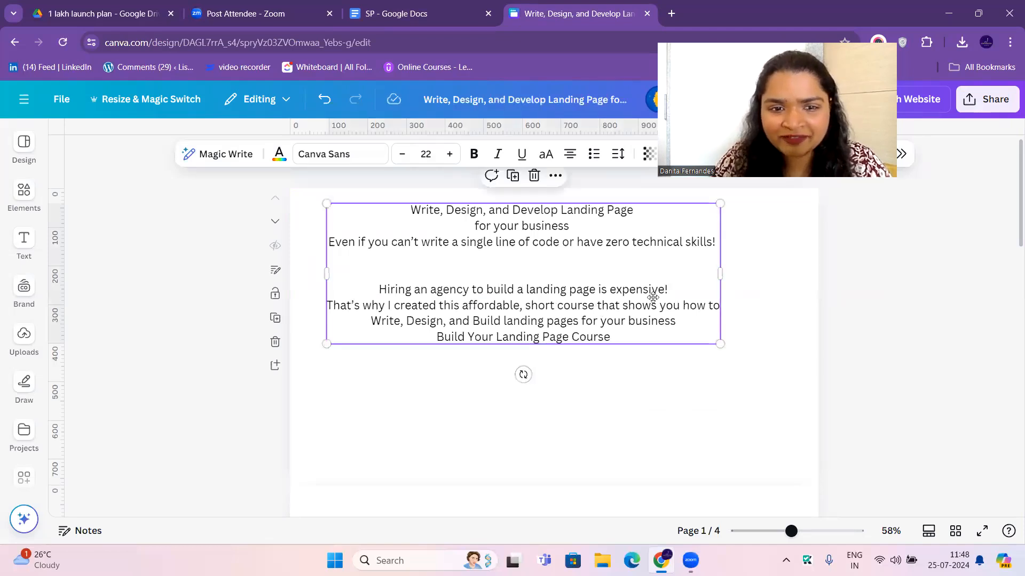
{"action": "left_click_drag", "start_coordinate": [590, 304], "coordinate": [602, 305]}
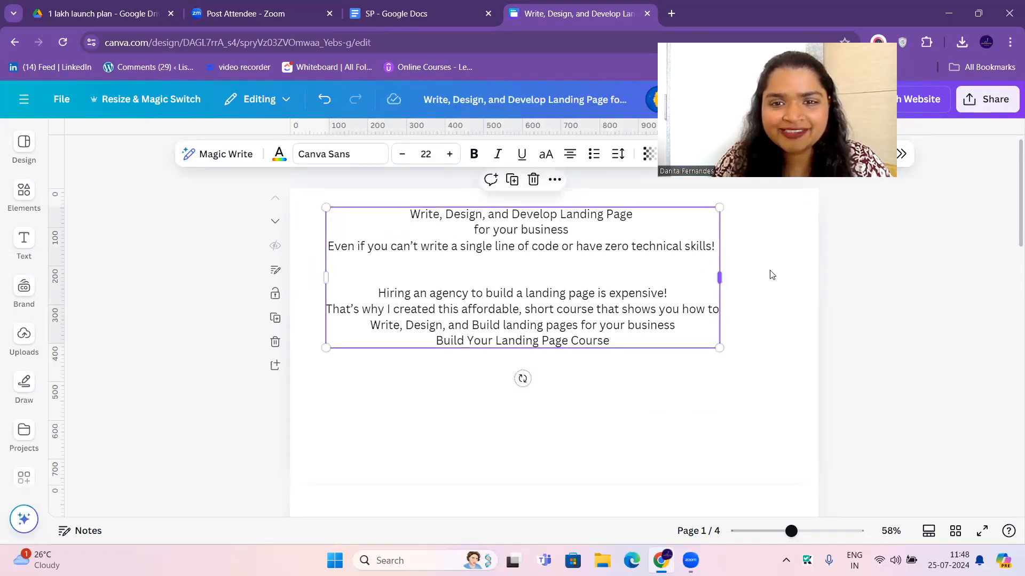
{"action": "left_click_drag", "start_coordinate": [771, 275], "coordinate": [694, 350]}
{"action": "left_click", "coordinate": [665, 377]}
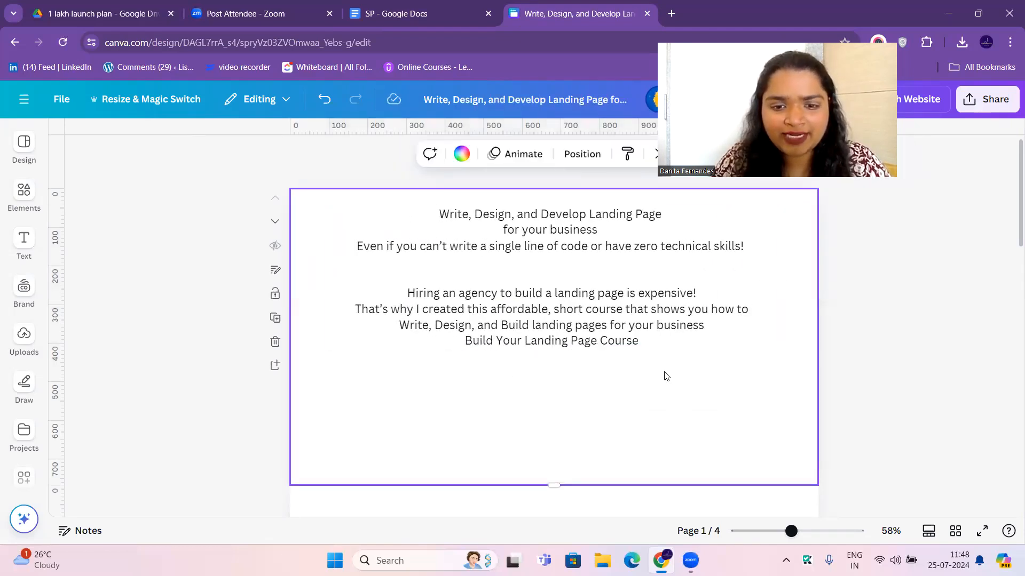
{"action": "left_click", "coordinate": [623, 322]}
{"action": "left_click", "coordinate": [665, 418]}
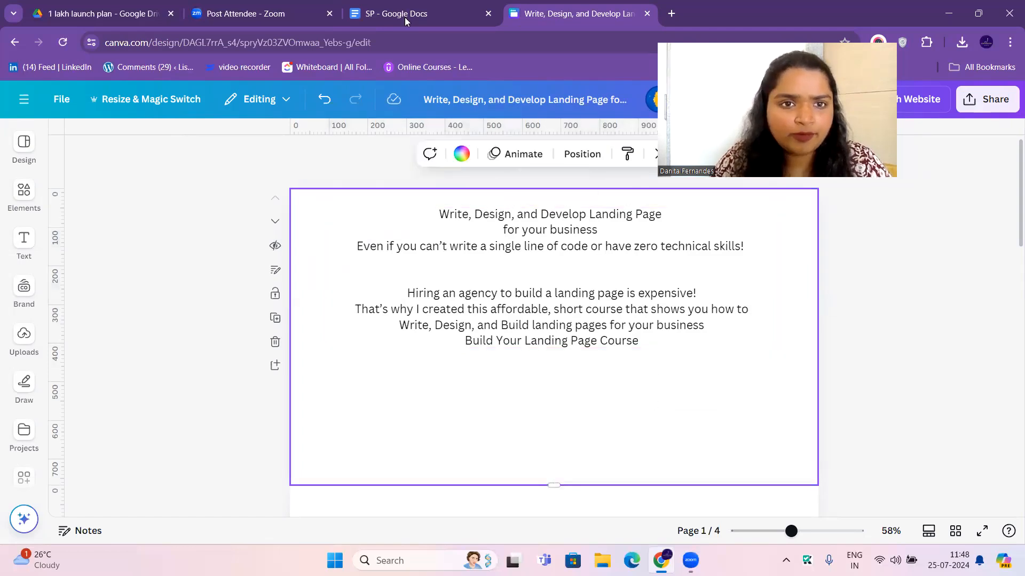
Step: Check the video placeholder in the SP document, then add a square shape in Canva, stretched into a wide rectangle below the text on page 1
{"action": "key", "text": "ctrl+shift+Tab"}
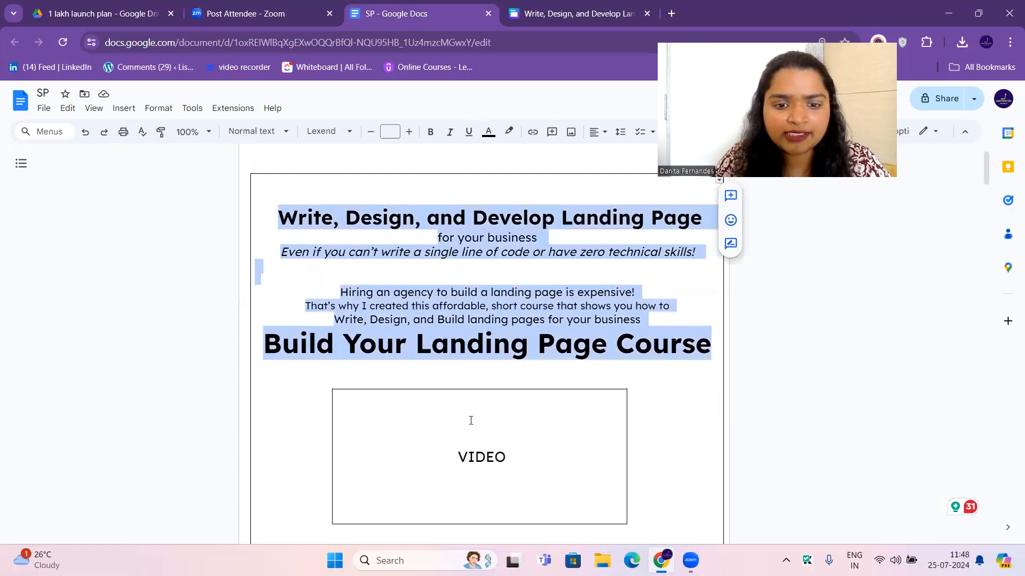
{"action": "left_click", "coordinate": [552, 6]}
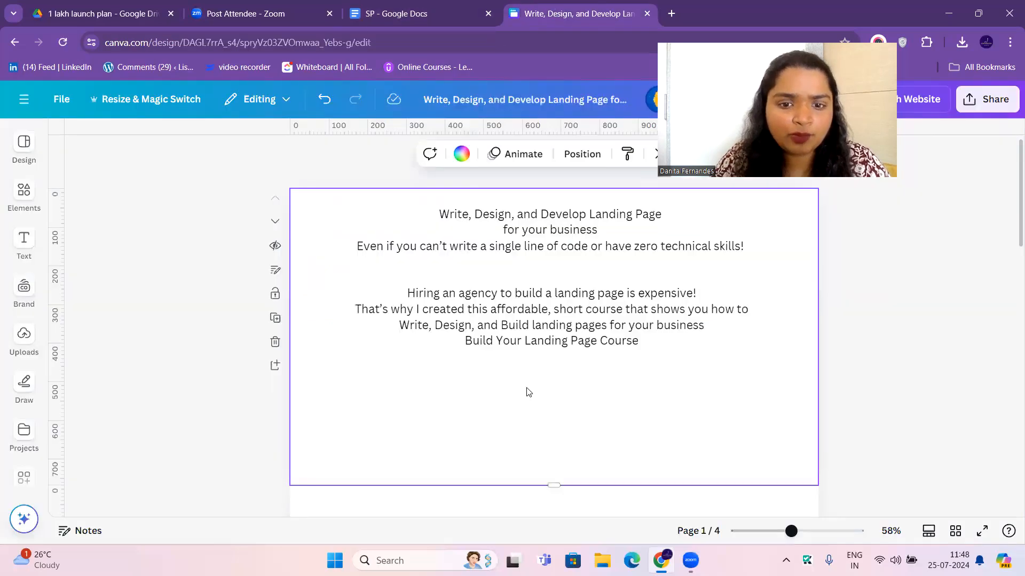
{"action": "left_click", "coordinate": [29, 198]}
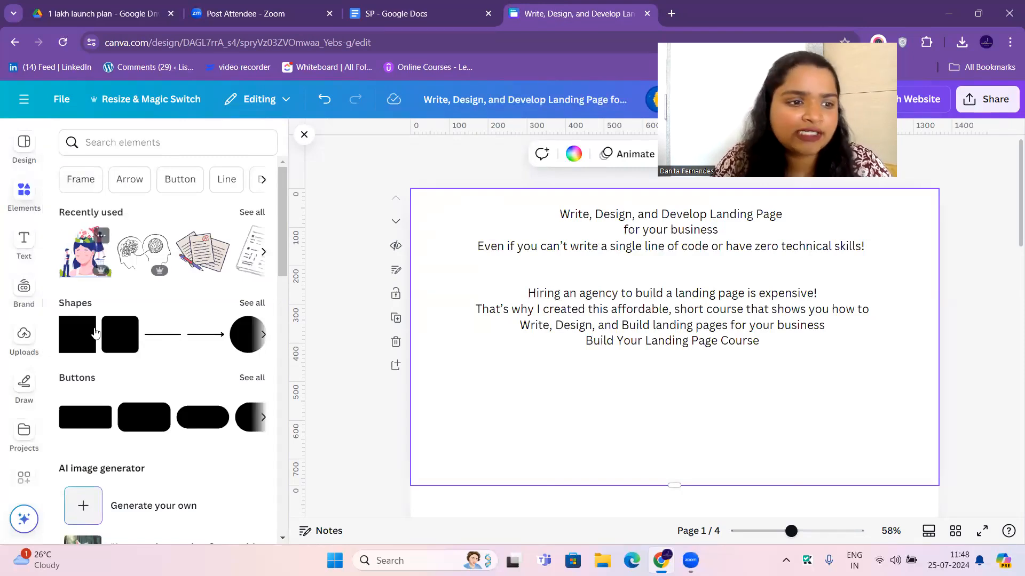
{"action": "left_click", "coordinate": [81, 342]}
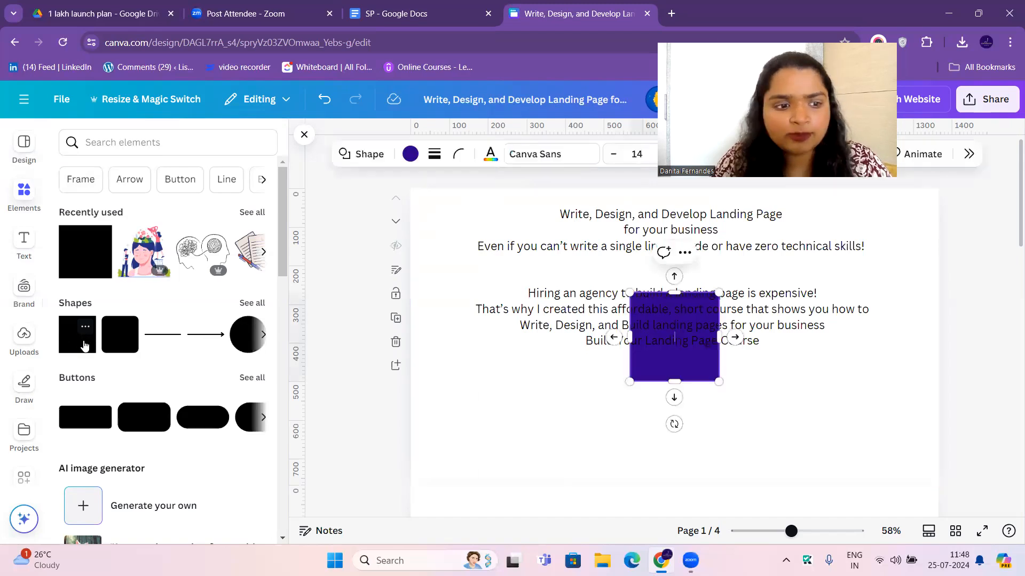
{"action": "left_click_drag", "start_coordinate": [680, 367], "coordinate": [689, 415]}
{"action": "left_click_drag", "start_coordinate": [783, 414], "coordinate": [809, 415]}
{"action": "mouse_move", "coordinate": [678, 460]}
{"action": "left_mouse_down"}
{"action": "mouse_move", "coordinate": [679, 508]}
{"action": "mouse_move", "coordinate": [678, 479]}
{"action": "left_mouse_up"}
{"action": "scroll", "coordinate": [717, 364], "scroll_direction": "down", "scroll_amount": 4}
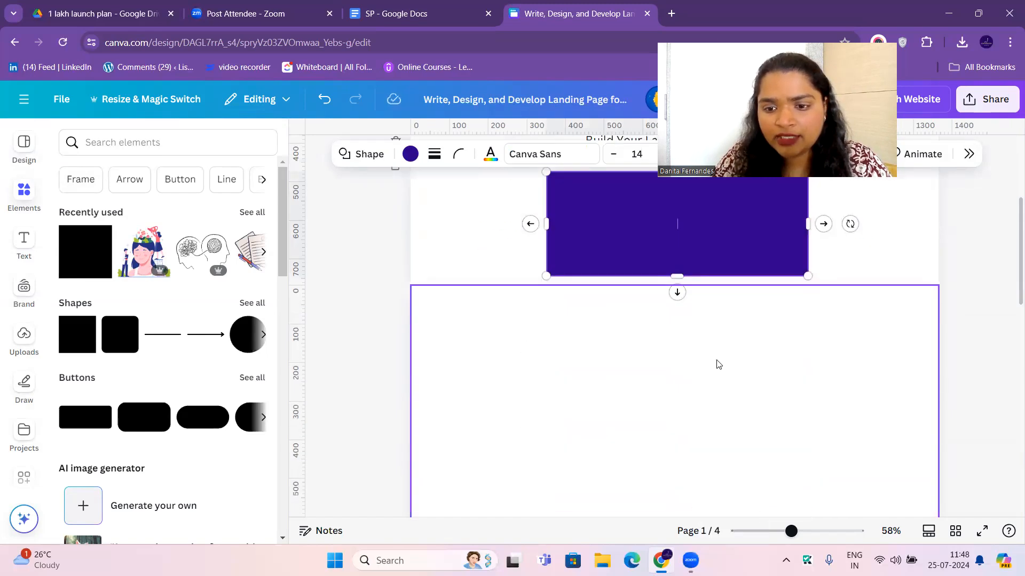
Step: Fill the background of page 1 with the light green-to-blue gradient from the default colours
{"action": "left_click", "coordinate": [835, 266]}
{"action": "scroll", "coordinate": [844, 323], "scroll_direction": "up", "scroll_amount": 4}
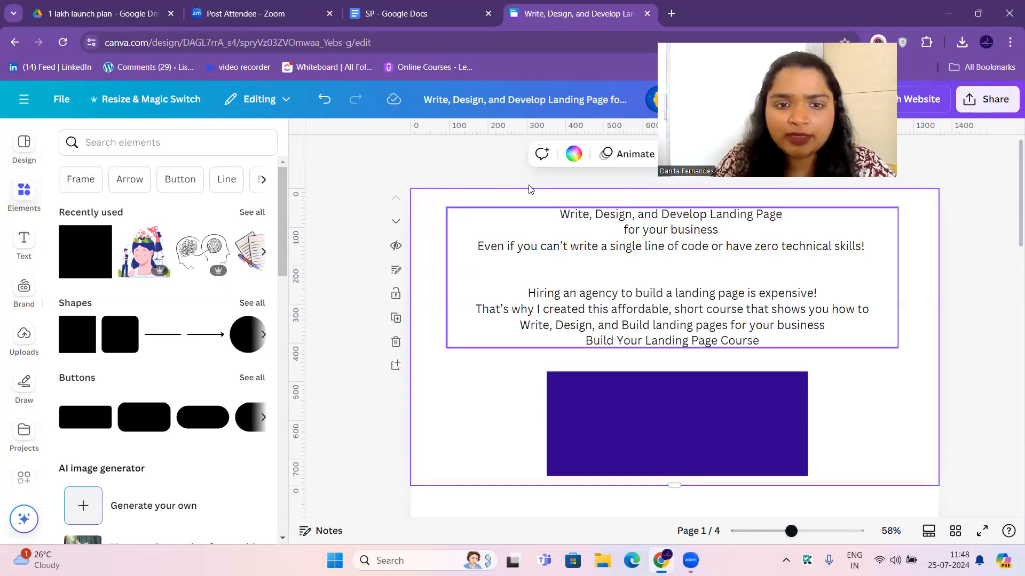
{"action": "left_click", "coordinate": [574, 155]}
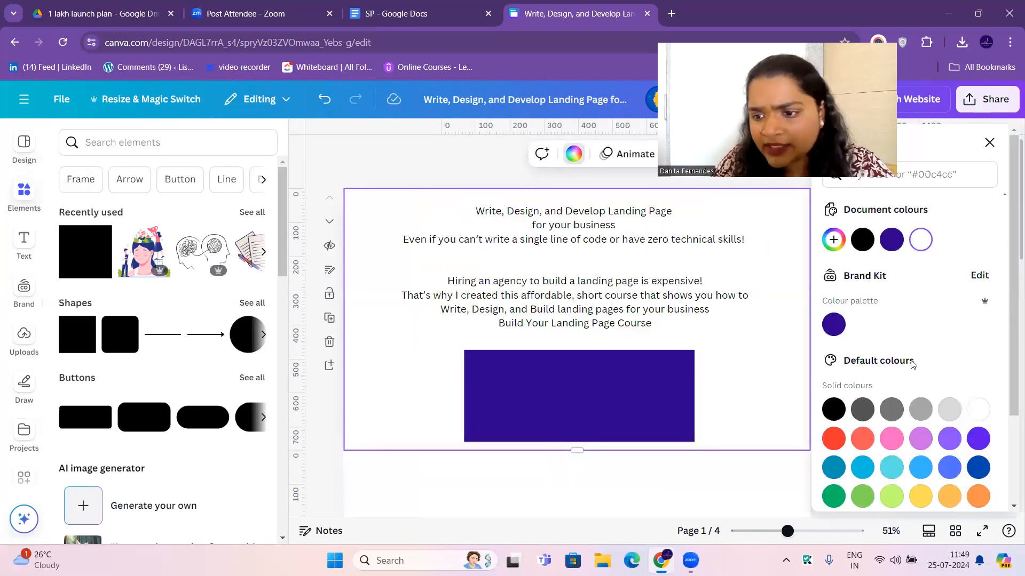
{"action": "scroll", "coordinate": [940, 417], "scroll_direction": "down", "scroll_amount": 3}
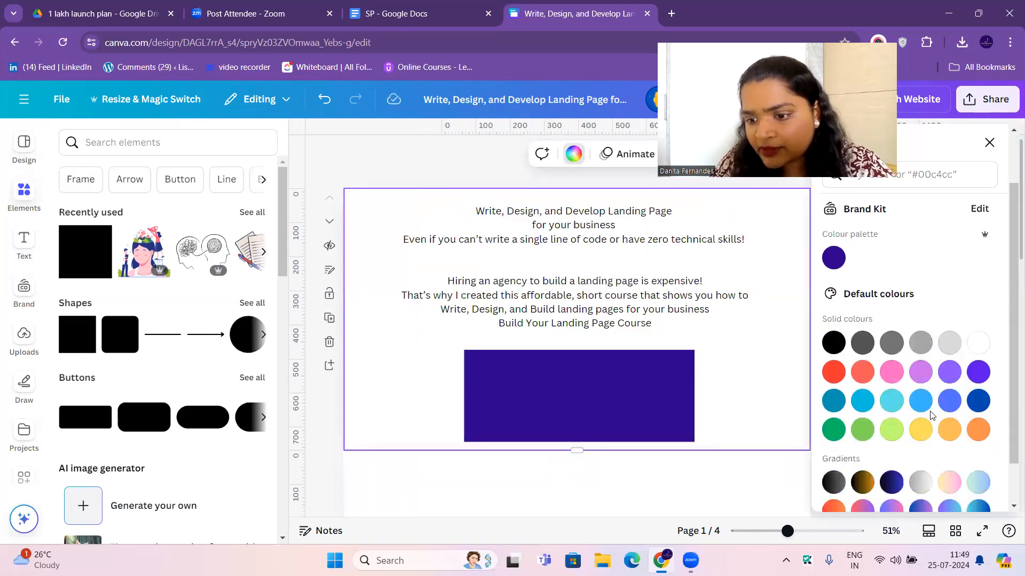
{"action": "left_click", "coordinate": [977, 432]}
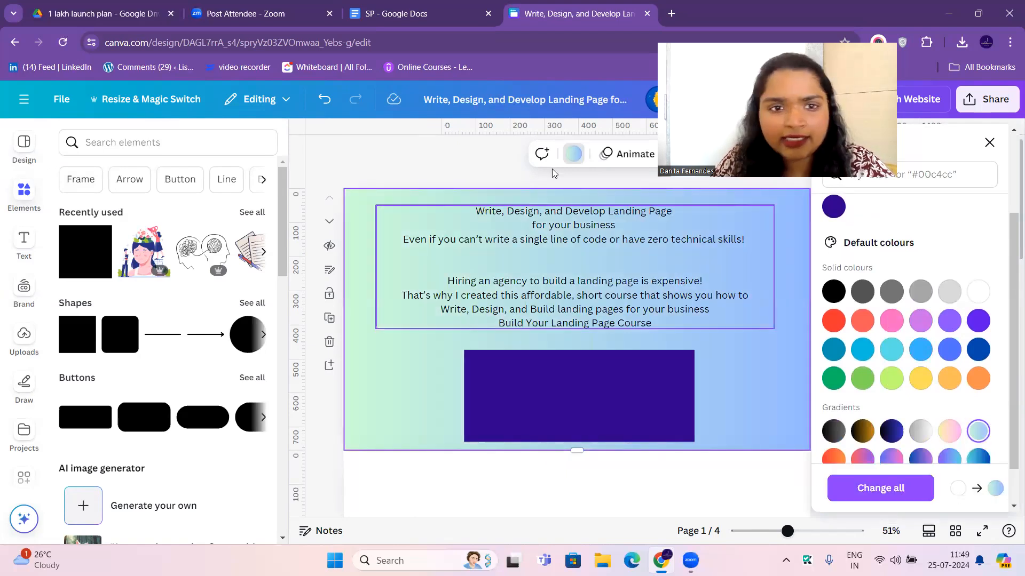
{"action": "left_click", "coordinate": [570, 158]}
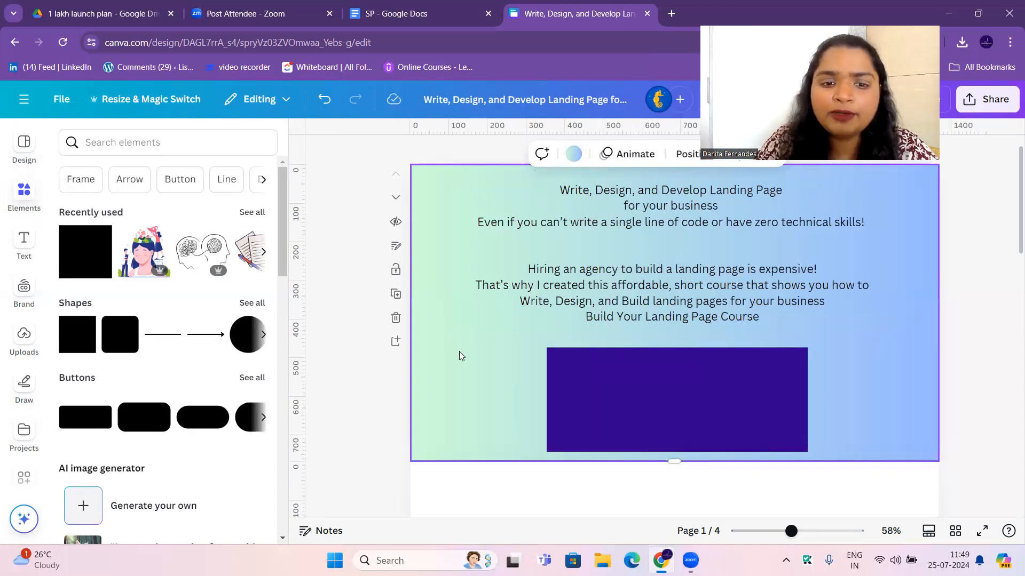
{"action": "left_click", "coordinate": [355, 365]}
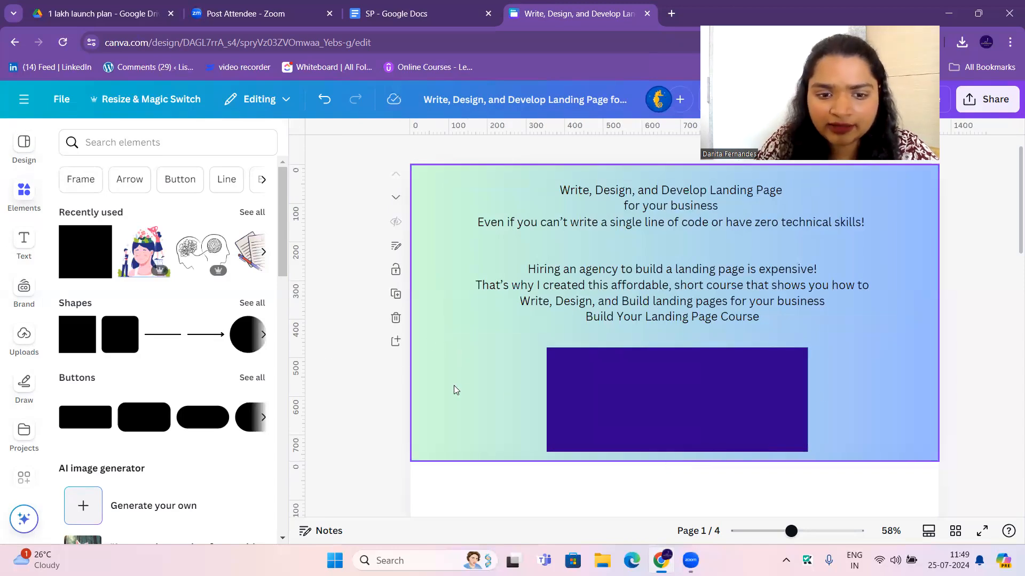
Step: Extend page 1 downward to about 1000 px tall, leaving free background below the purple rectangle
{"action": "scroll", "coordinate": [453, 389], "scroll_direction": "down", "scroll_amount": 3}
{"action": "left_click", "coordinate": [500, 230]}
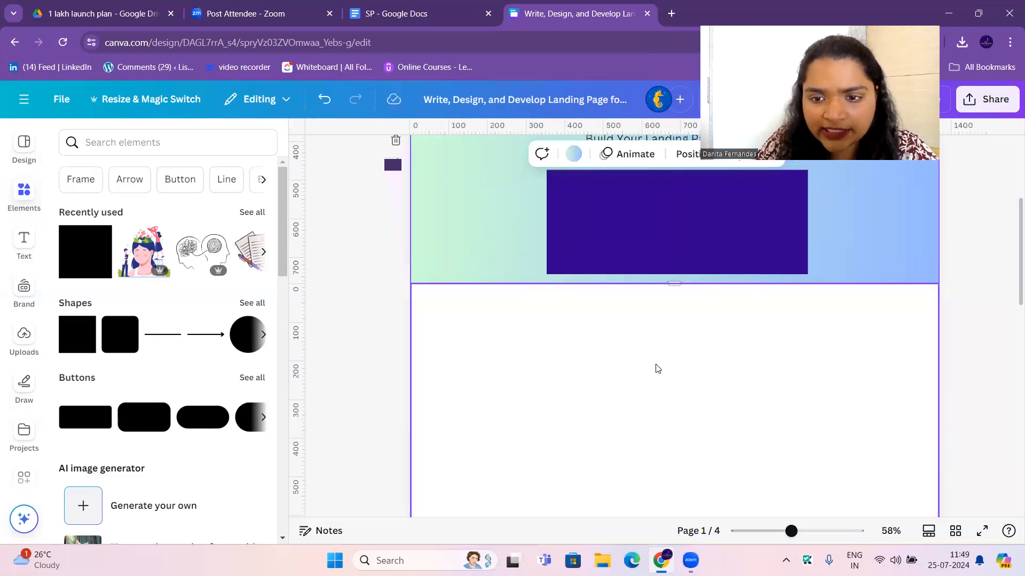
{"action": "scroll", "coordinate": [658, 368], "scroll_direction": "up", "scroll_amount": 5}
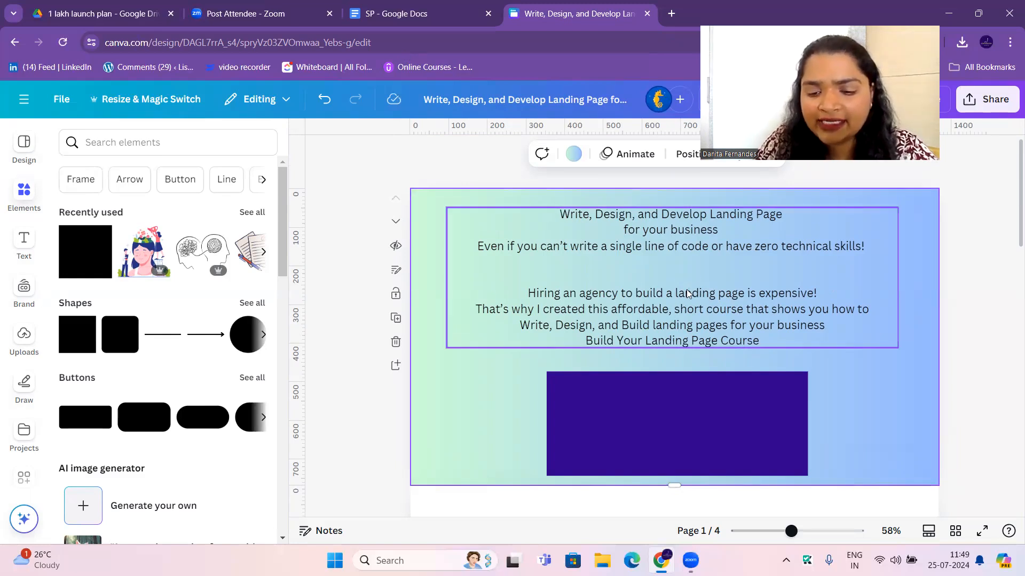
{"action": "scroll", "coordinate": [654, 338], "scroll_direction": "down", "scroll_amount": 3}
{"action": "left_click", "coordinate": [572, 315]}
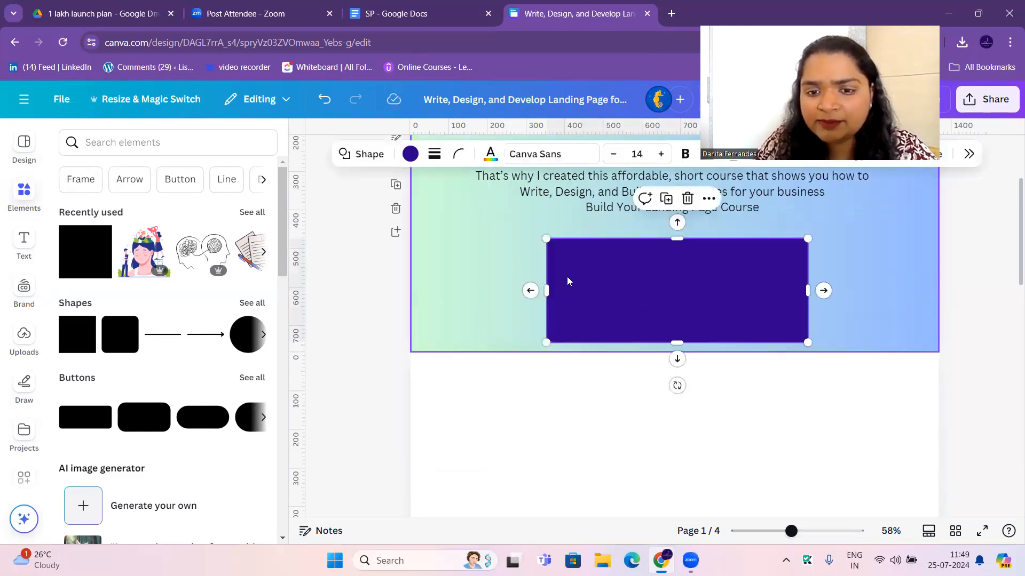
{"action": "left_click", "coordinate": [700, 347]}
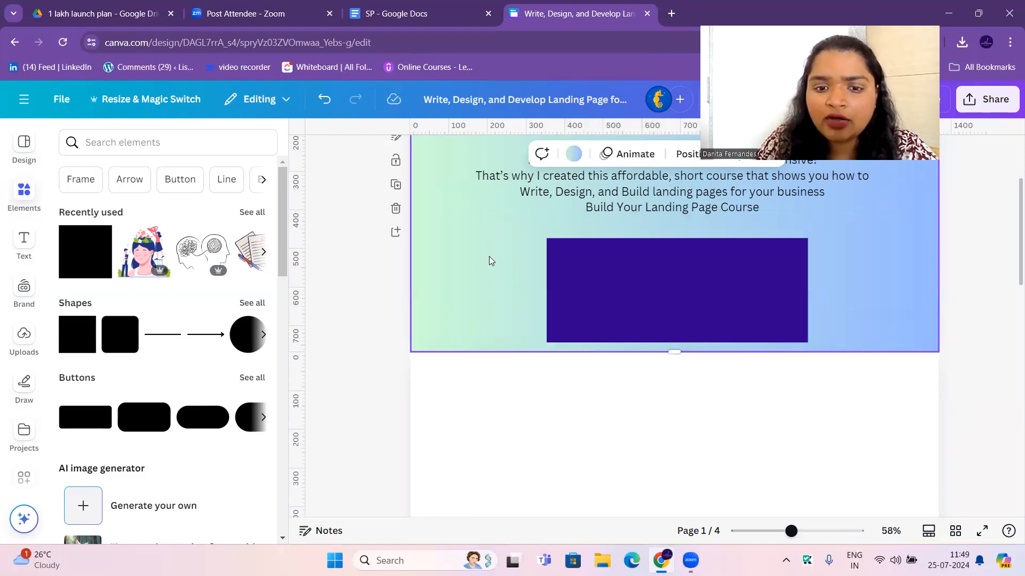
{"action": "left_click", "coordinate": [486, 372]}
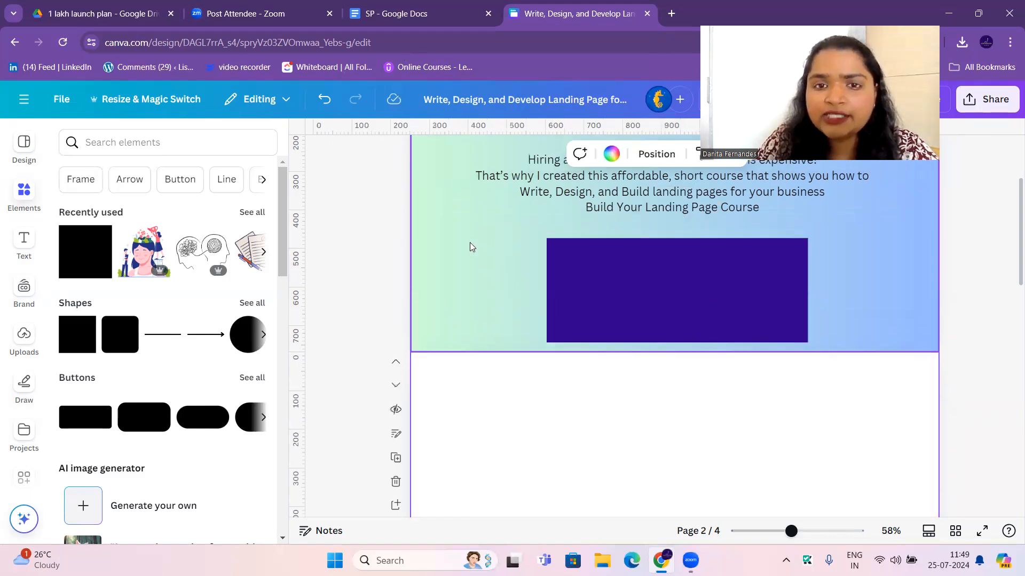
{"action": "left_click", "coordinate": [451, 243]}
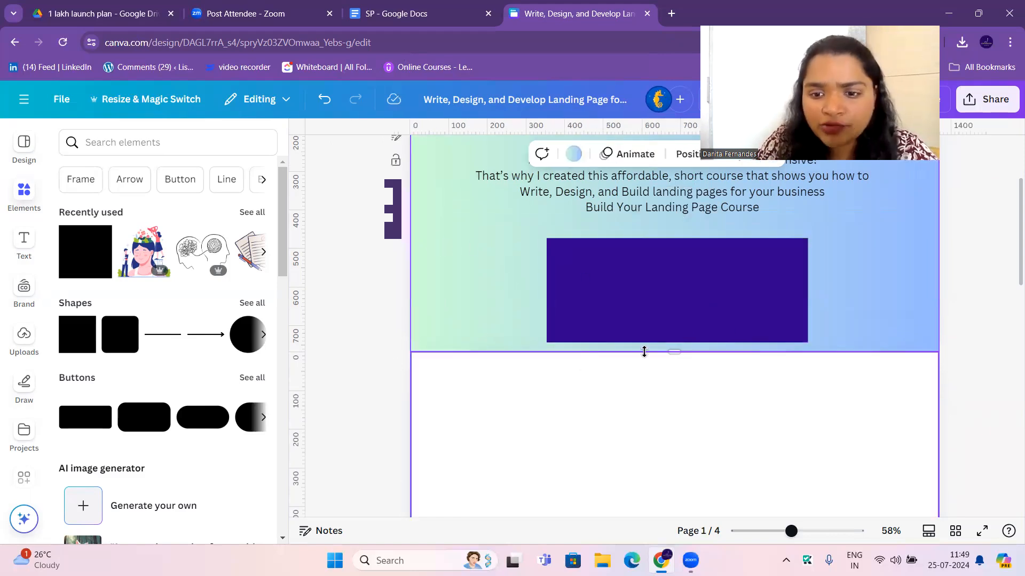
{"action": "left_click_drag", "start_coordinate": [673, 389], "coordinate": [683, 438]}
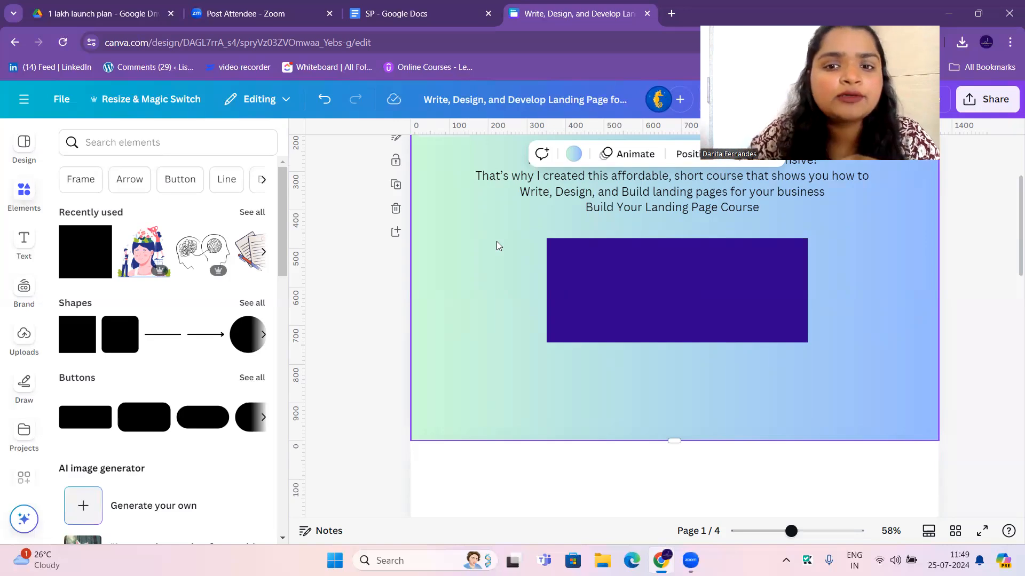
Step: Enlarge the purple rectangle on page 1 by stretching it downward and widening it on both sides
{"action": "left_click", "coordinate": [647, 300]}
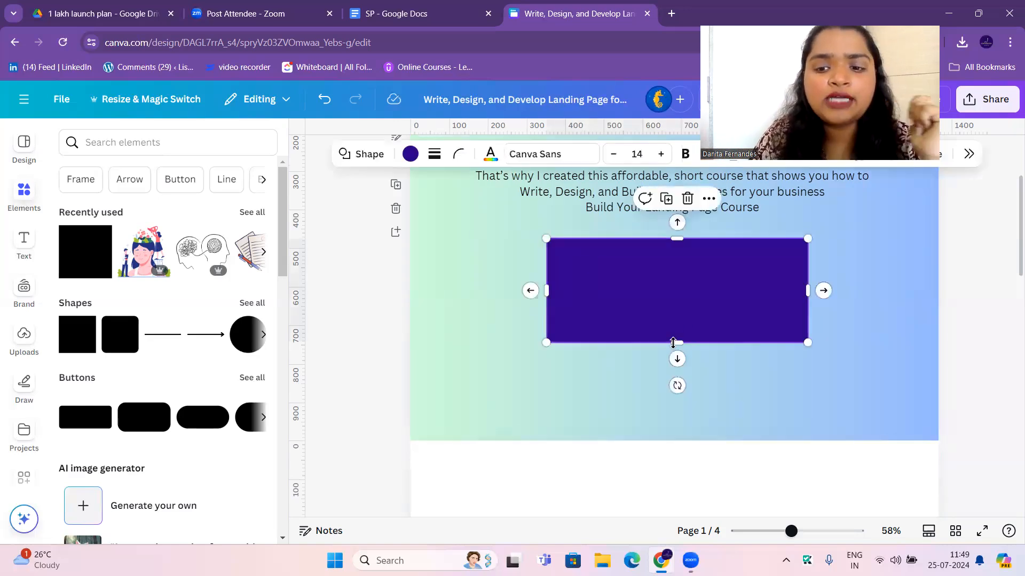
{"action": "left_click_drag", "start_coordinate": [678, 343], "coordinate": [677, 388]}
{"action": "left_click_drag", "start_coordinate": [551, 315], "coordinate": [531, 314]}
{"action": "left_click_drag", "start_coordinate": [809, 314], "coordinate": [832, 314]}
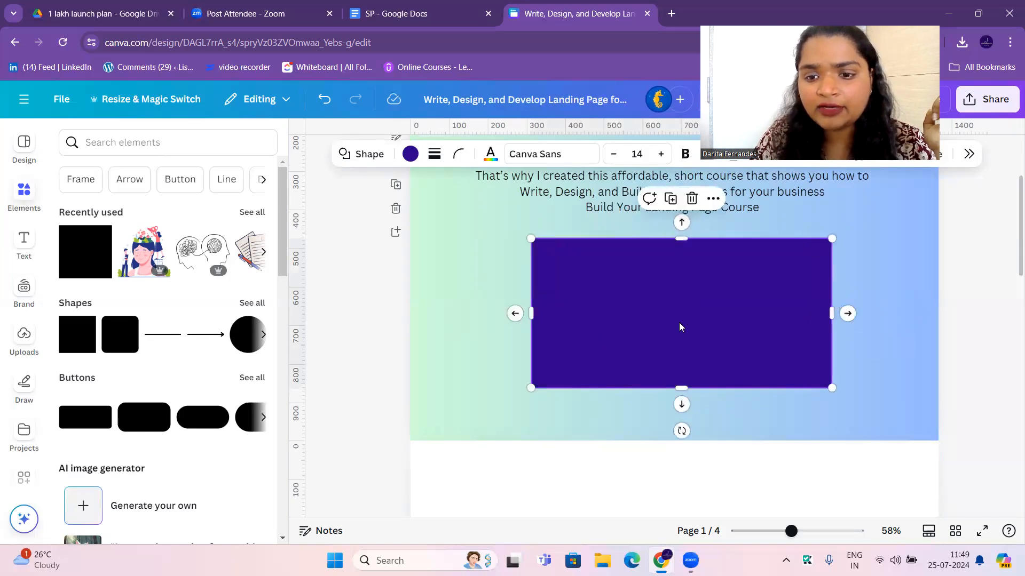
{"action": "left_click_drag", "start_coordinate": [687, 387], "coordinate": [683, 402]}
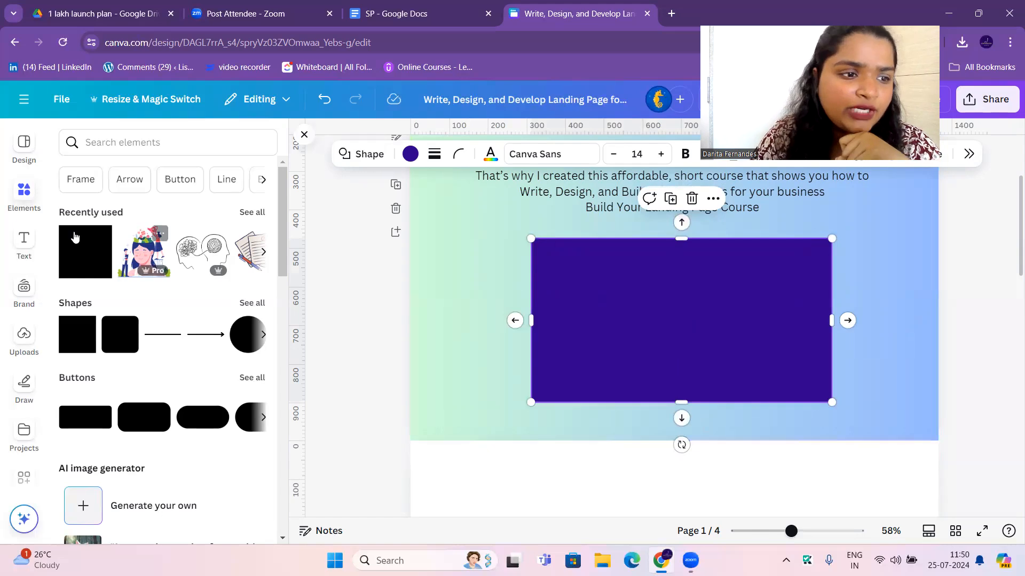
Step: Add a heading over the purple rectangle and replace its placeholder text with "Video"
{"action": "left_click", "coordinate": [138, 315]}
{"action": "double_click", "coordinate": [688, 288]}
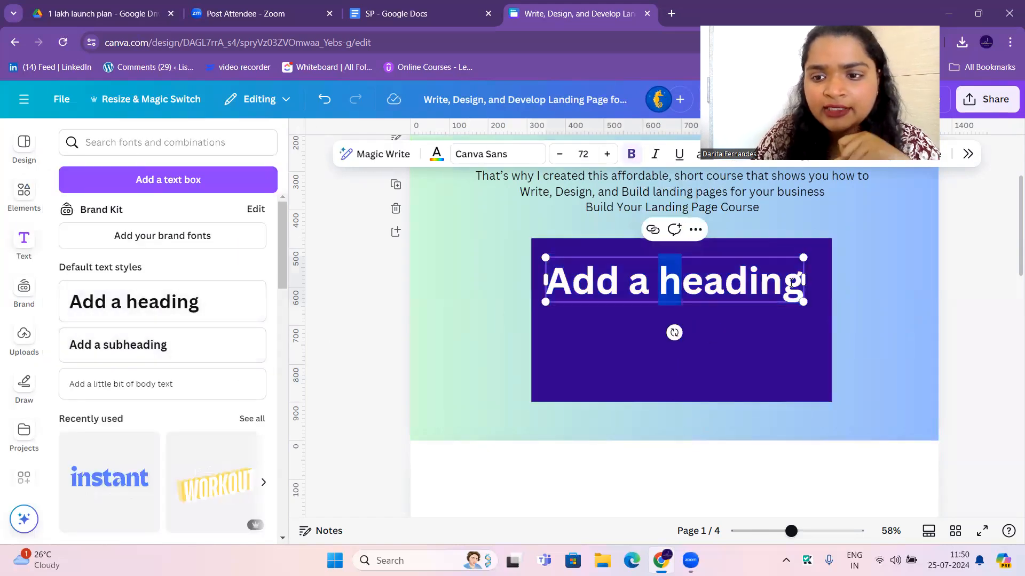
{"action": "left_click_drag", "start_coordinate": [547, 283], "coordinate": [682, 283]}
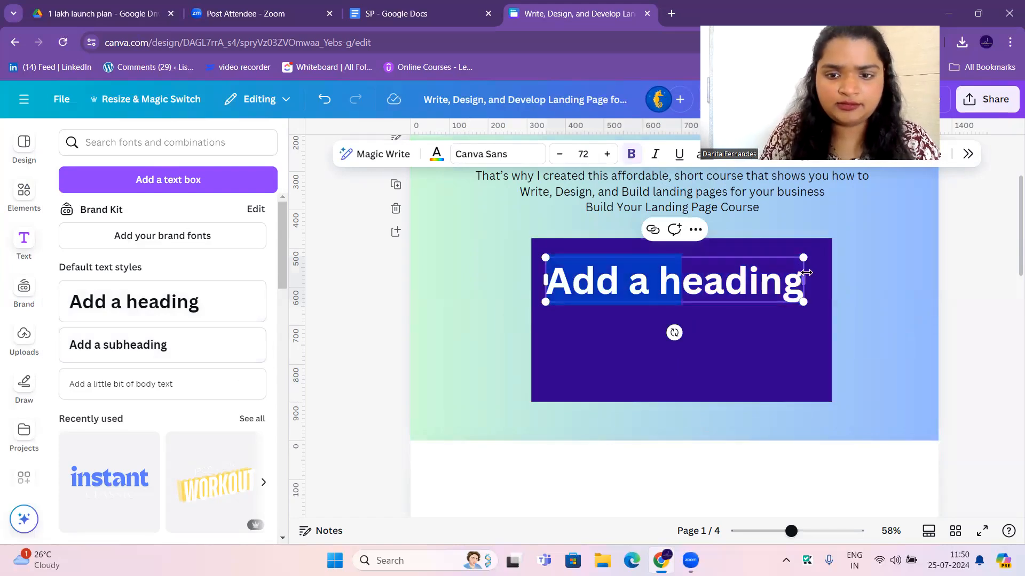
{"action": "key", "text": "Delete"}
{"action": "key", "text": "Delete"}
{"action": "key", "text": "Delete"}
{"action": "key", "text": "Delete"}
{"action": "key", "text": "Delete"}
{"action": "key", "text": "Delete"}
{"action": "key", "text": "Delete"}
{"action": "type", "text": "Video"}
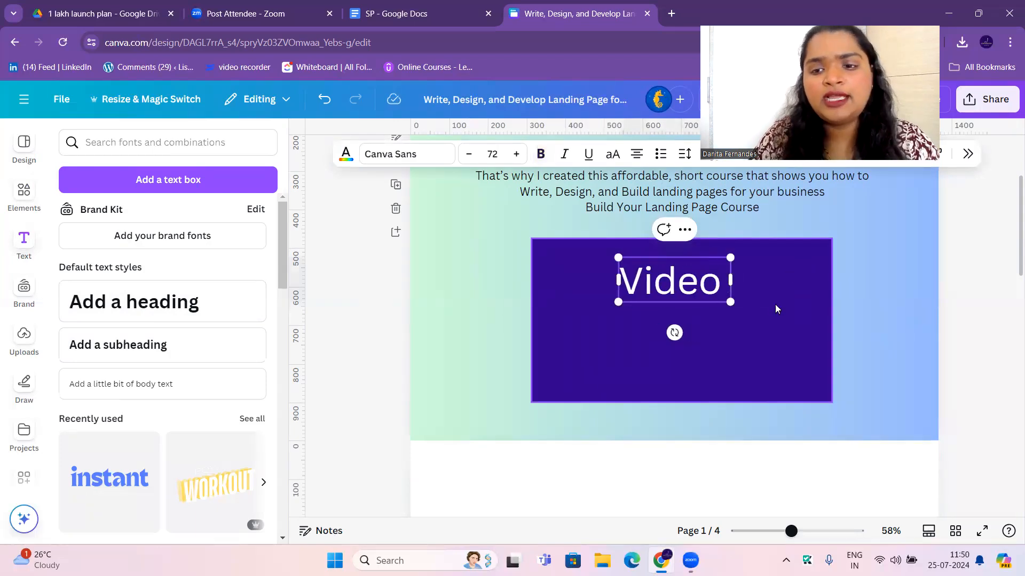
Step: Move the "Video" label to the centre of the purple rectangle
{"action": "left_click", "coordinate": [891, 324]}
{"action": "left_click_drag", "start_coordinate": [724, 296], "coordinate": [732, 336]}
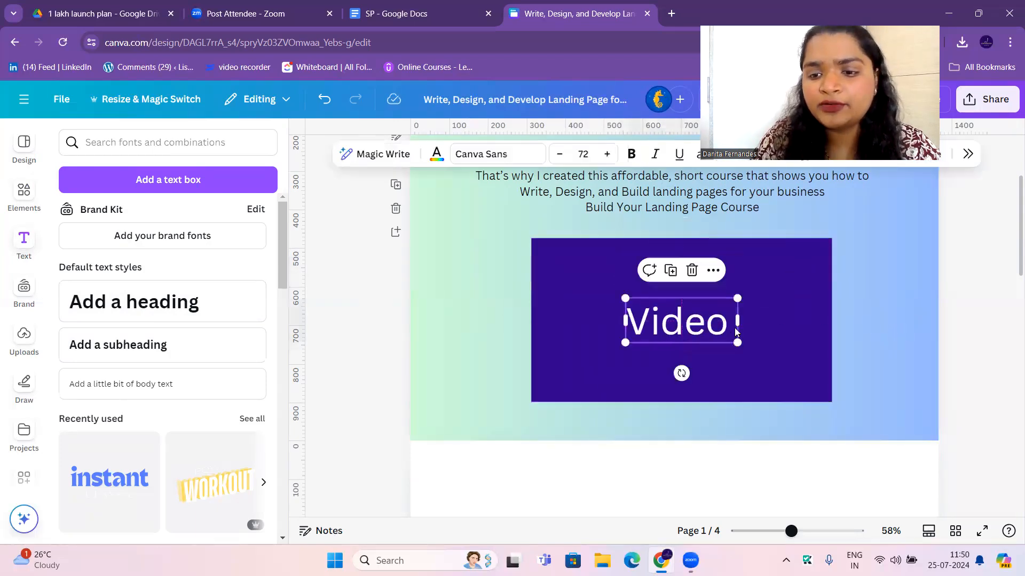
{"action": "left_click", "coordinate": [834, 333]}
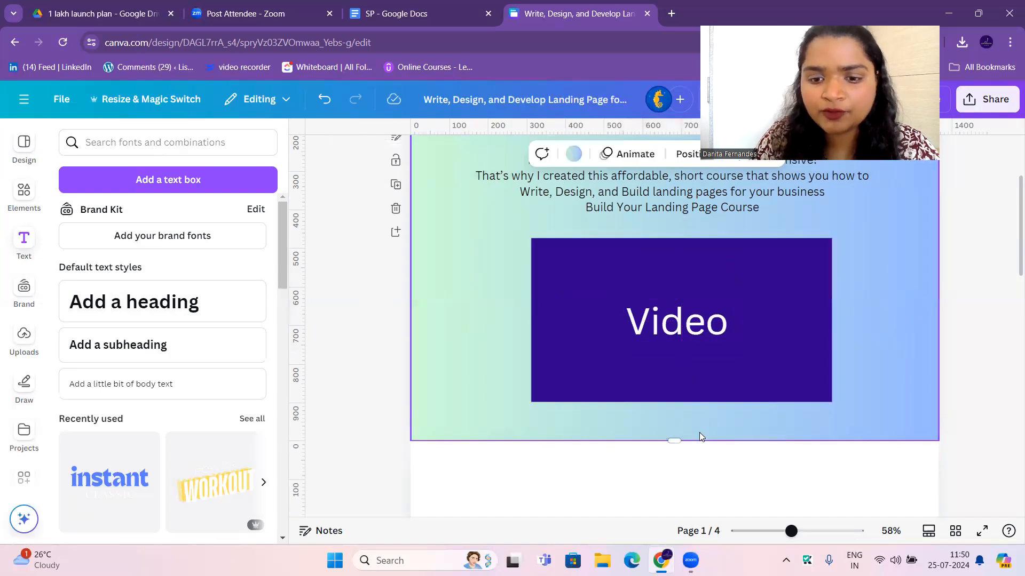
{"action": "scroll", "coordinate": [902, 320], "scroll_direction": "up", "scroll_amount": 3}
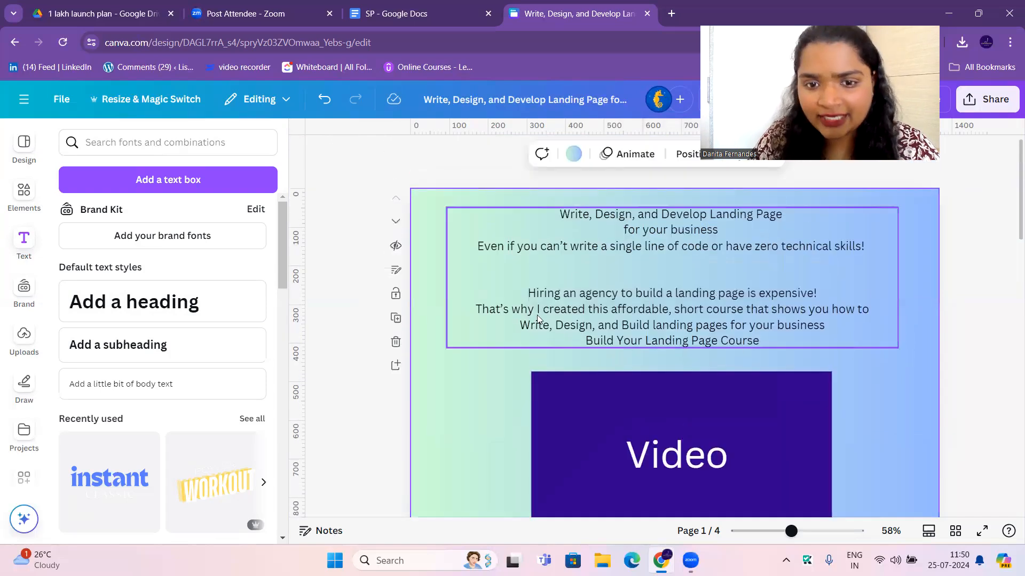
{"action": "scroll", "coordinate": [698, 338], "scroll_direction": "down", "scroll_amount": 5}
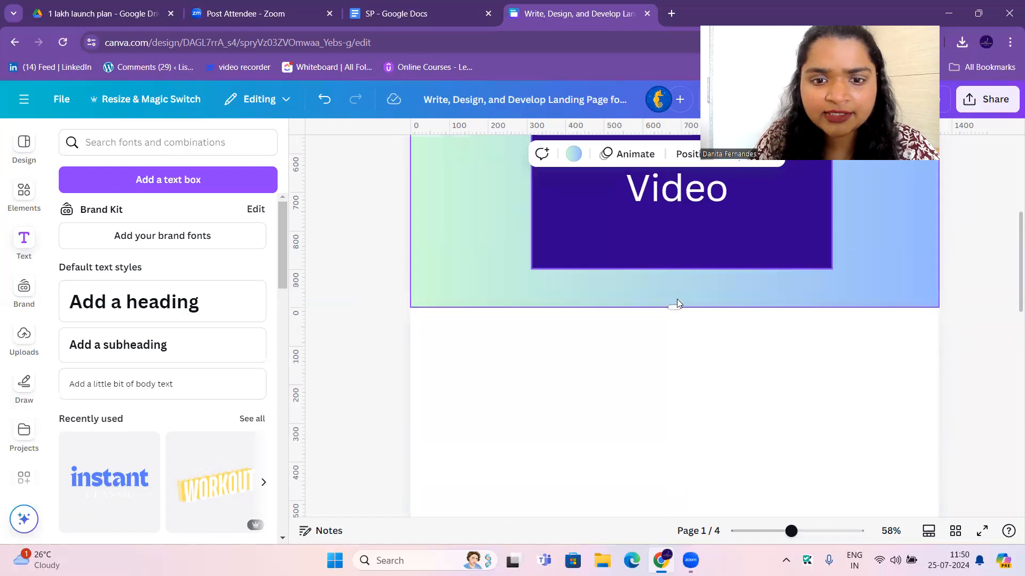
Step: Copy the line "Want to Build Your Landing Page?" from the SP document and paste it onto page 1 in Canva
{"action": "left_click", "coordinate": [453, 5]}
{"action": "scroll", "coordinate": [433, 288], "scroll_direction": "down", "scroll_amount": 5}
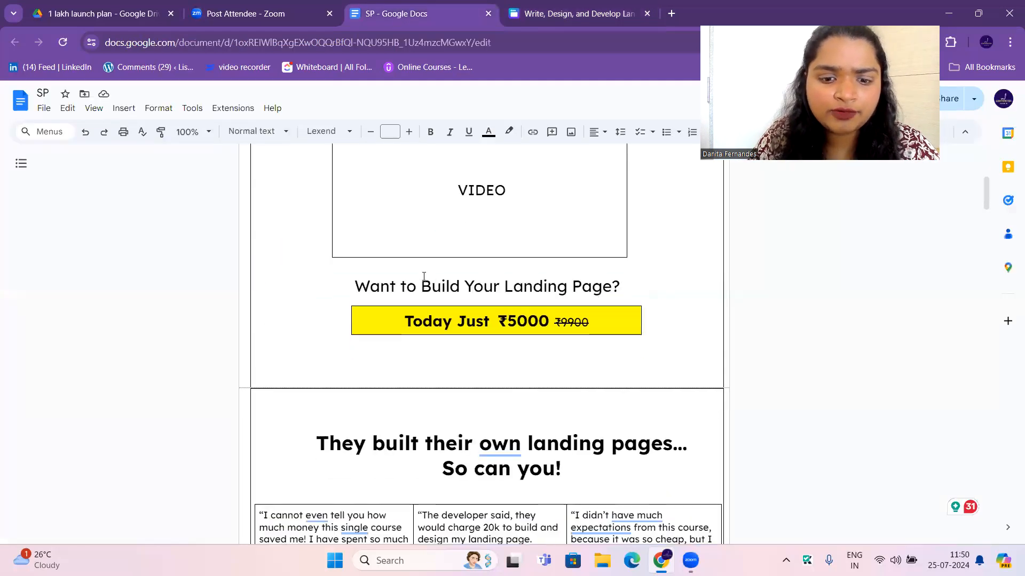
{"action": "left_click_drag", "start_coordinate": [344, 291], "coordinate": [666, 293]}
{"action": "key", "text": "ctrl+c"}
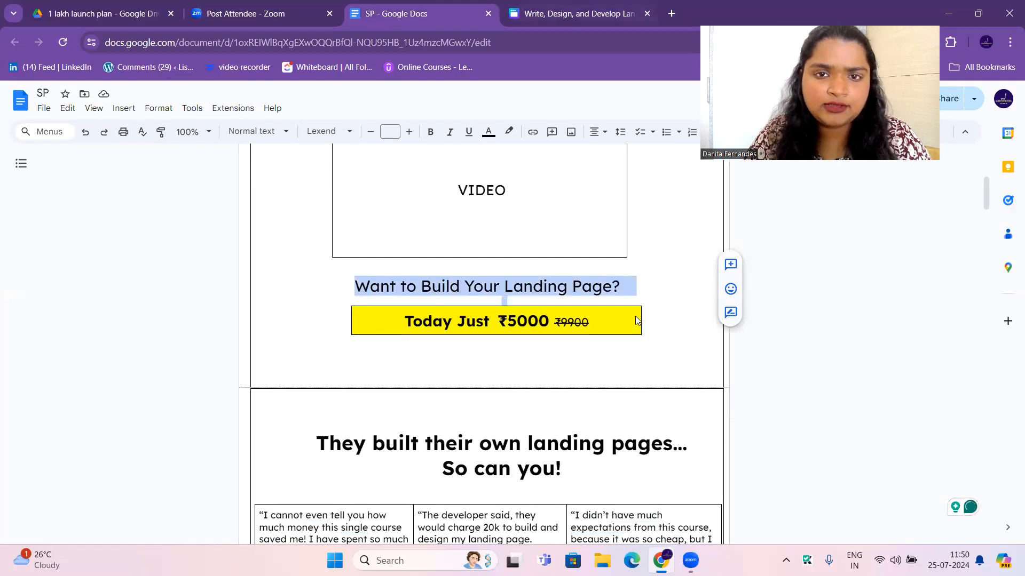
{"action": "left_click", "coordinate": [570, 12]}
{"action": "key", "text": "ctrl+v"}
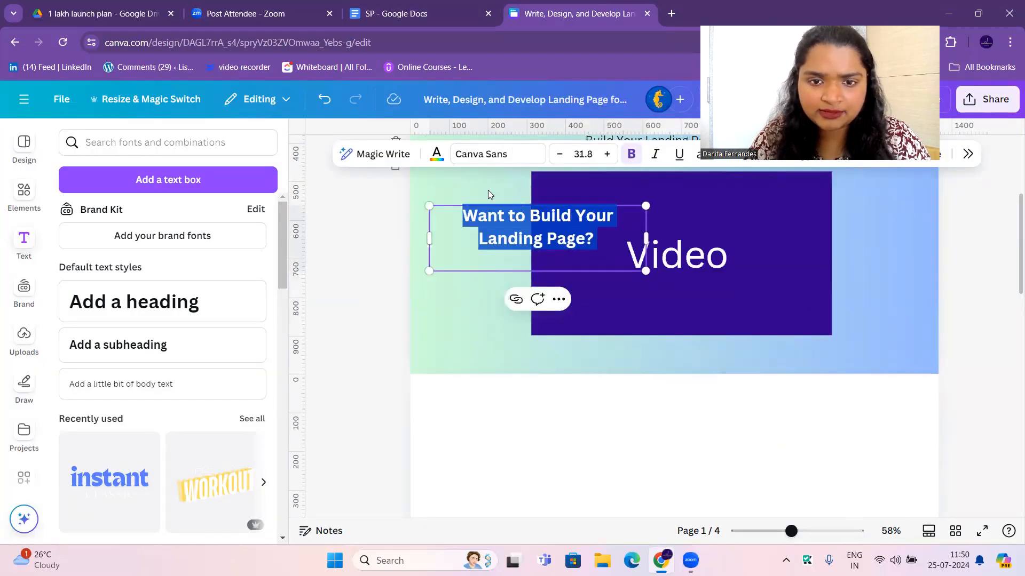
Step: Extend page 1 further downward and move the pasted "Want to Build Your Landing Page?" text below the video rectangle
{"action": "left_click", "coordinate": [488, 191]}
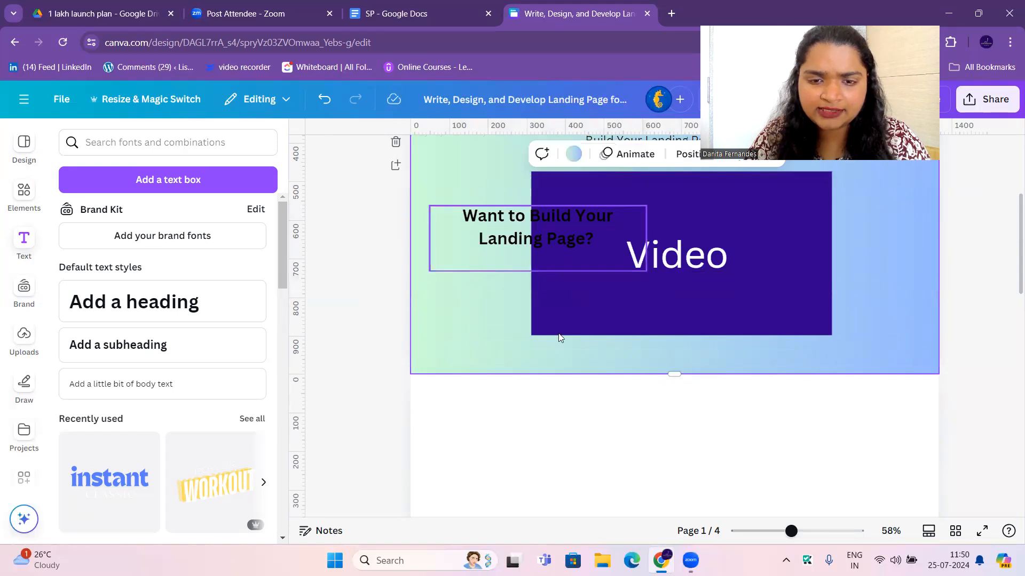
{"action": "left_click", "coordinate": [518, 216]}
{"action": "left_click", "coordinate": [680, 353]}
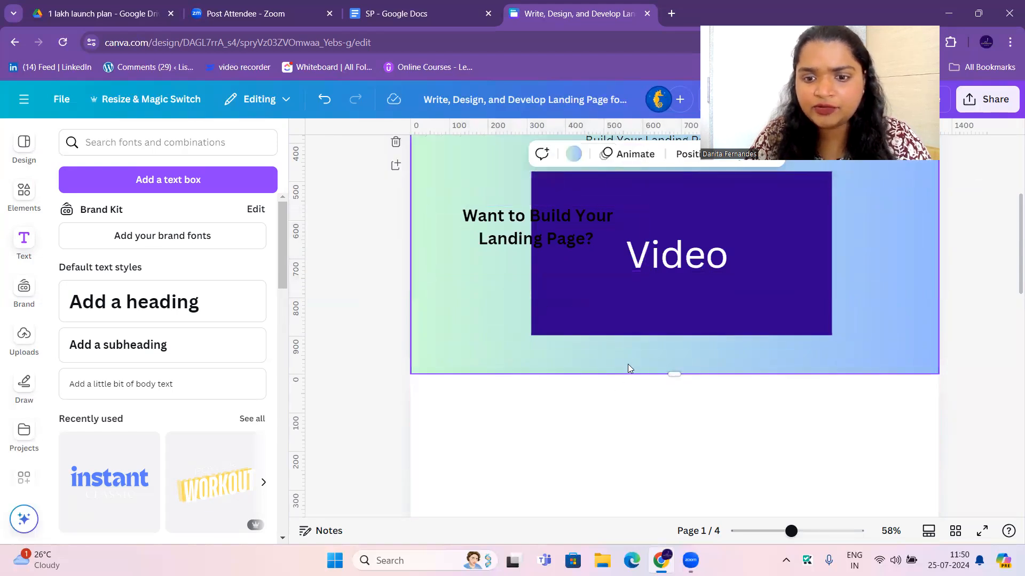
{"action": "left_click_drag", "start_coordinate": [674, 374], "coordinate": [666, 432]}
{"action": "left_click_drag", "start_coordinate": [525, 230], "coordinate": [534, 382]}
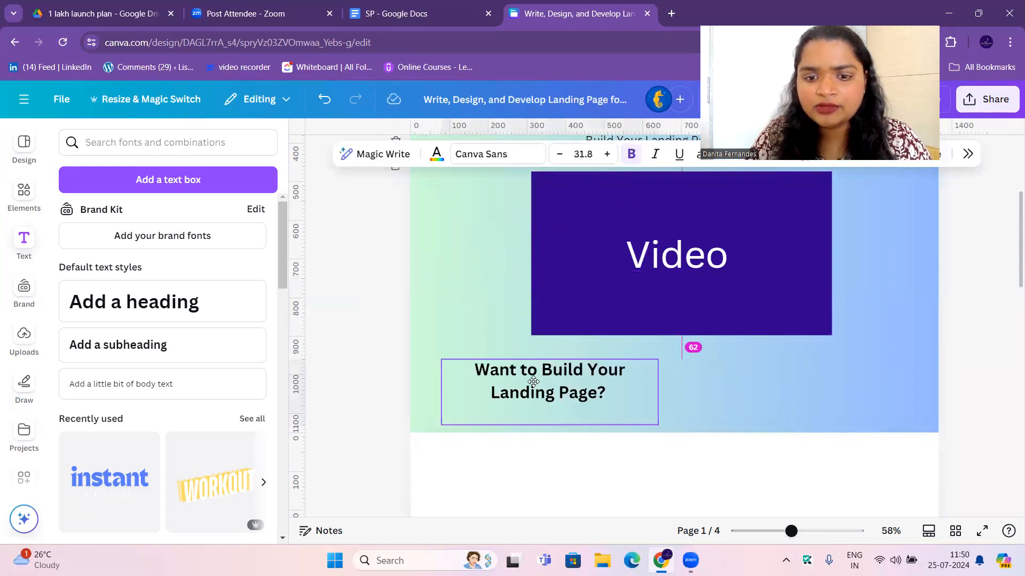
{"action": "left_click", "coordinate": [745, 377]}
Step: Widen the text box so the question fits on one line, and remove the blank line after it
{"action": "left_click", "coordinate": [590, 368]}
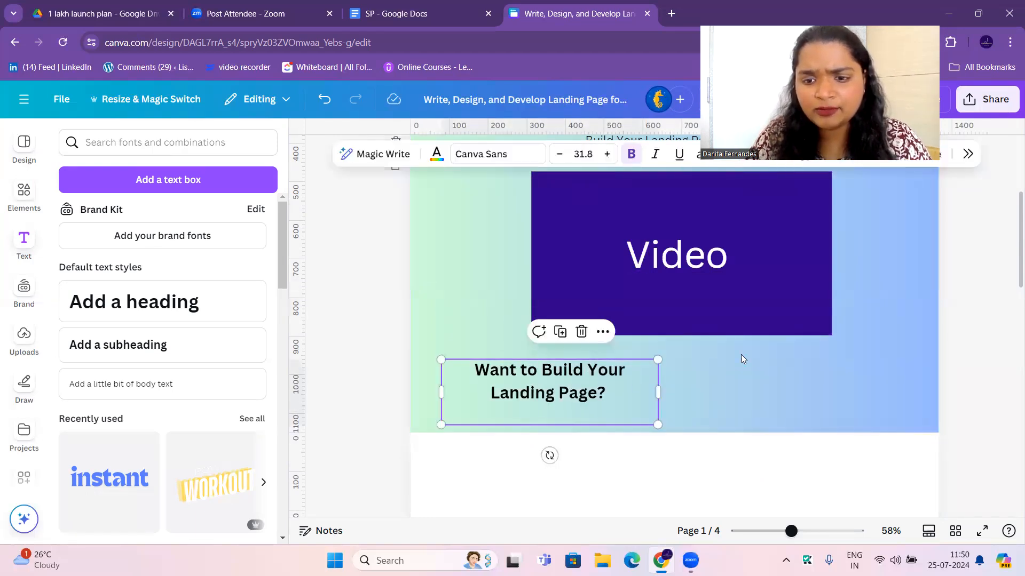
{"action": "left_click_drag", "start_coordinate": [660, 391], "coordinate": [908, 380]}
{"action": "left_click_drag", "start_coordinate": [906, 380], "coordinate": [911, 380]}
{"action": "double_click", "coordinate": [823, 370]}
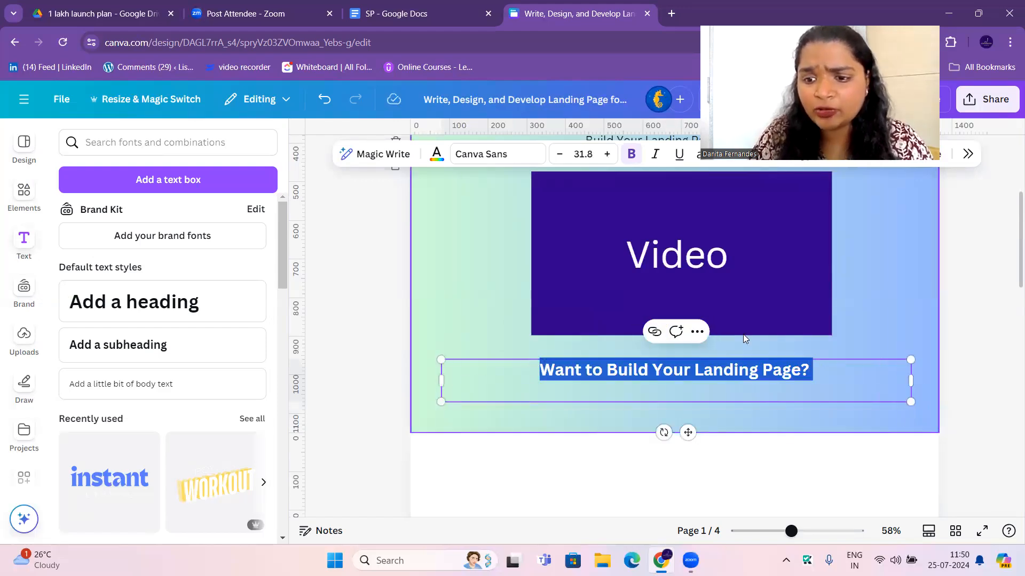
{"action": "left_click", "coordinate": [836, 377]}
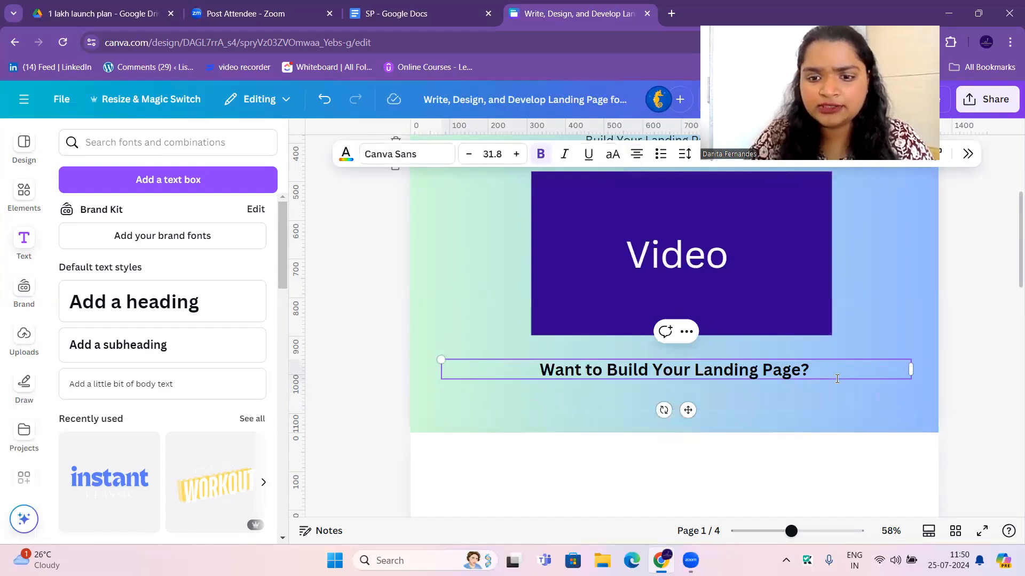
Step: Shift the question slightly down and to the right so it sits roughly centred beneath the video rectangle
{"action": "left_click_drag", "start_coordinate": [689, 410], "coordinate": [701, 419]}
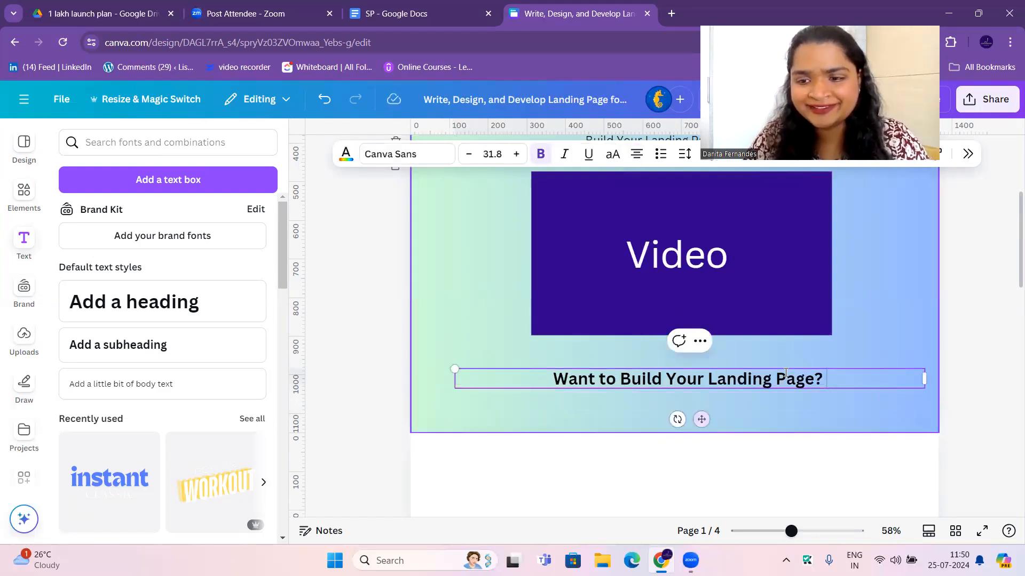
{"action": "left_click", "coordinate": [830, 352]}
{"action": "scroll", "coordinate": [830, 352], "scroll_direction": "up", "scroll_amount": 3}
{"action": "scroll", "coordinate": [834, 356], "scroll_direction": "down", "scroll_amount": 5}
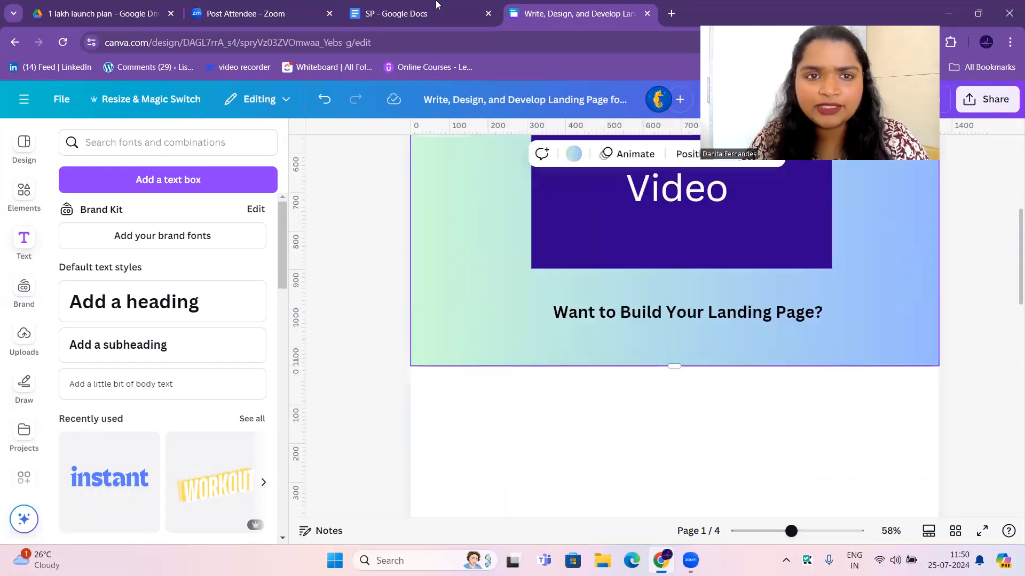
Step: Check the price button's design in the SP document, and search the Canva elements for "CTA Button"
{"action": "left_click", "coordinate": [395, 14]}
{"action": "left_click", "coordinate": [338, 342]}
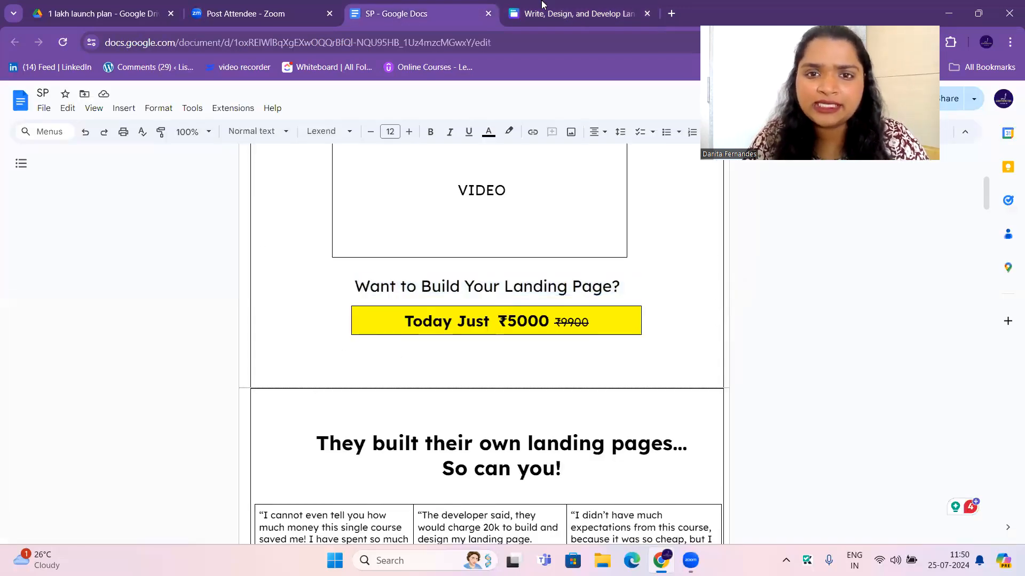
{"action": "left_click", "coordinate": [550, 15]}
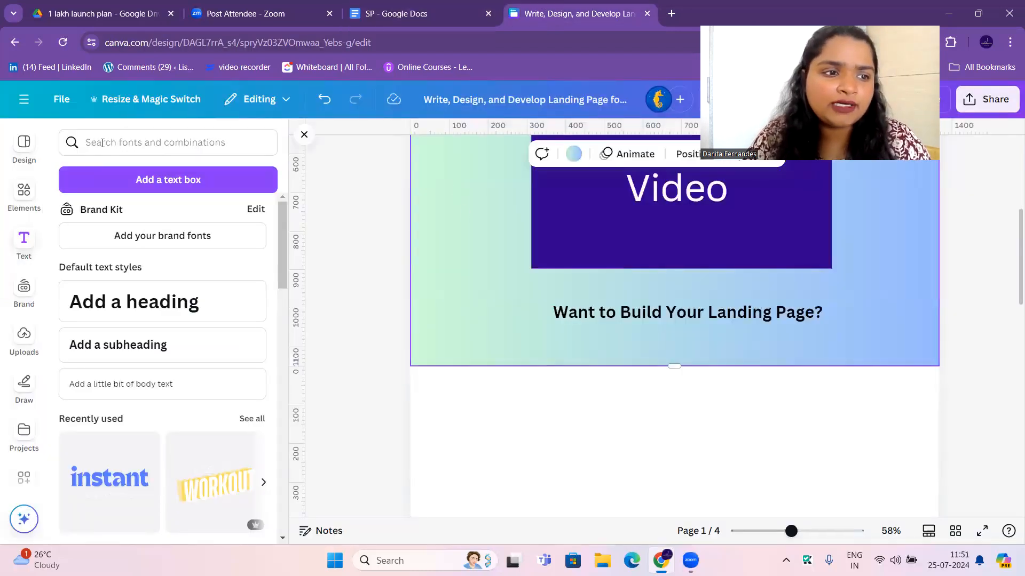
{"action": "left_click", "coordinate": [24, 192]}
{"action": "left_click", "coordinate": [109, 144]}
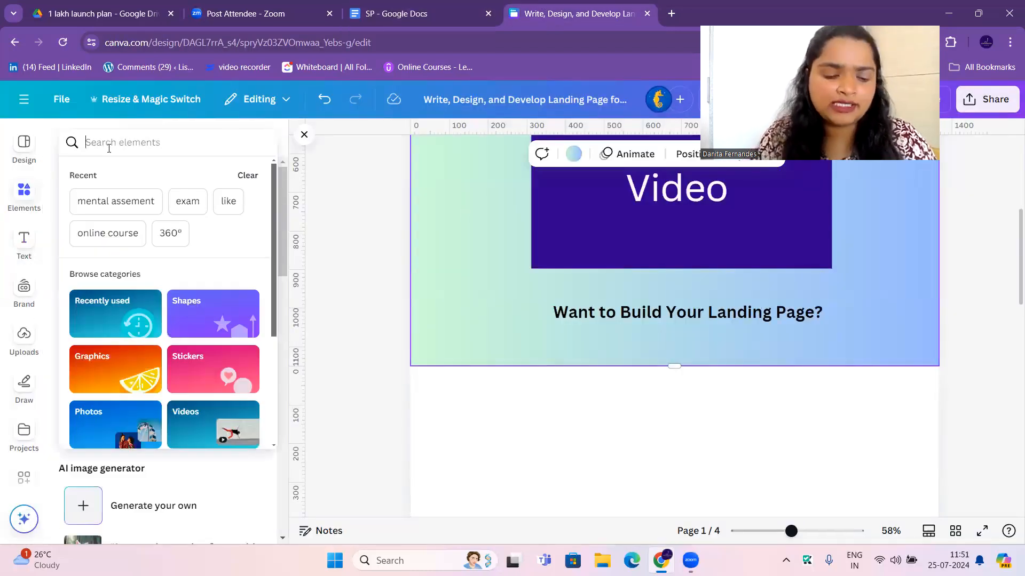
{"action": "type", "text": "CTA Butto"}
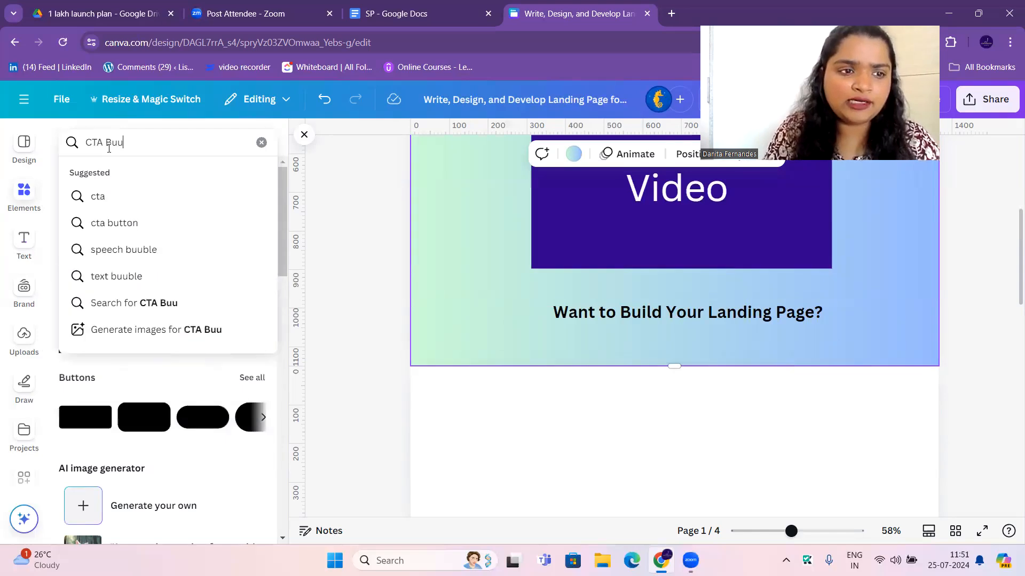
{"action": "type", "text": "n"}
{"action": "key", "text": "Return"}
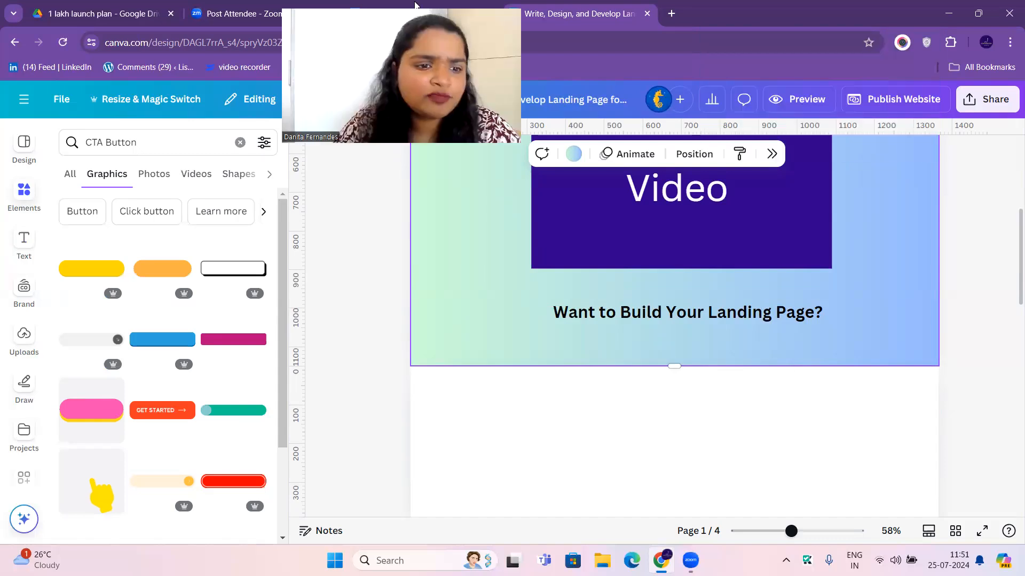
Step: Browse the CTA Button graphics and add the yellow rounded button to page 1
{"action": "scroll", "coordinate": [176, 321], "scroll_direction": "down", "scroll_amount": 1}
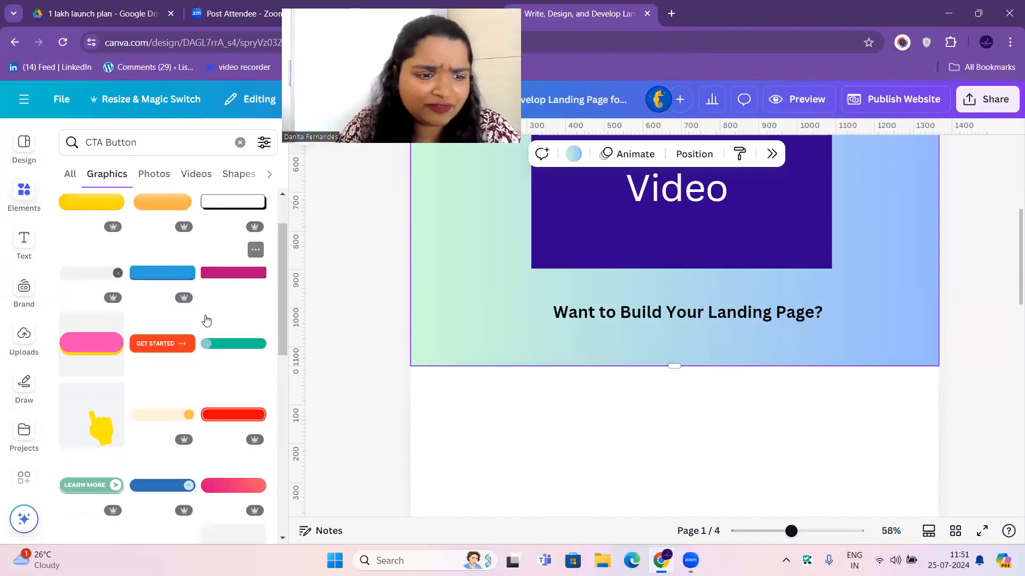
{"action": "scroll", "coordinate": [201, 347], "scroll_direction": "down", "scroll_amount": 3}
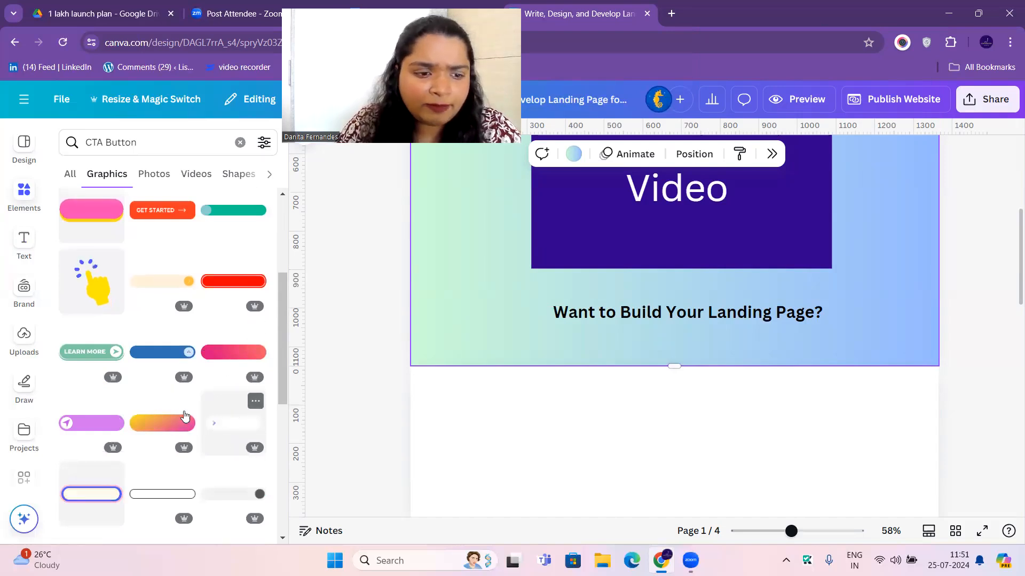
{"action": "scroll", "coordinate": [233, 415], "scroll_direction": "down", "scroll_amount": 5}
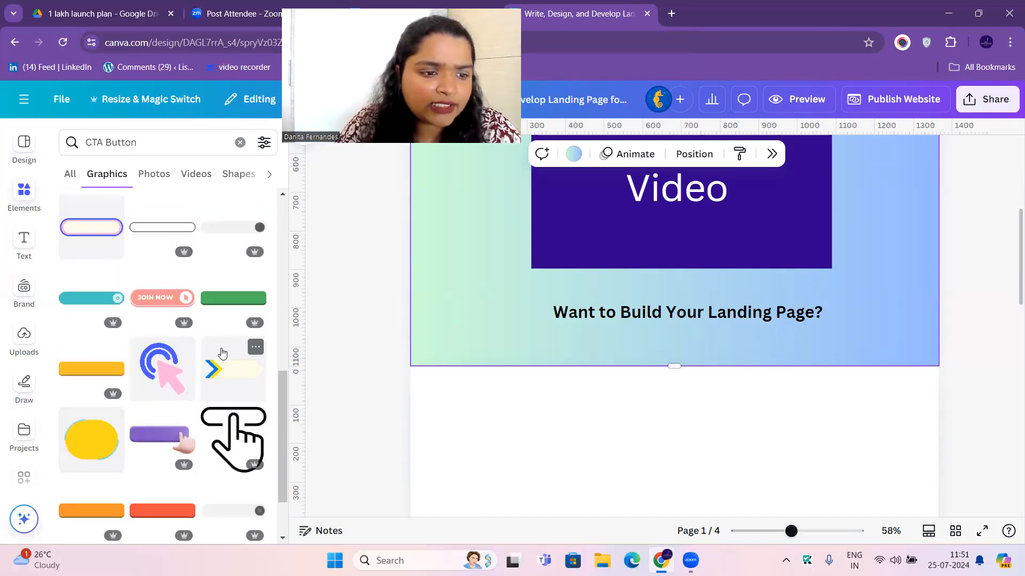
{"action": "scroll", "coordinate": [223, 353], "scroll_direction": "down", "scroll_amount": 8}
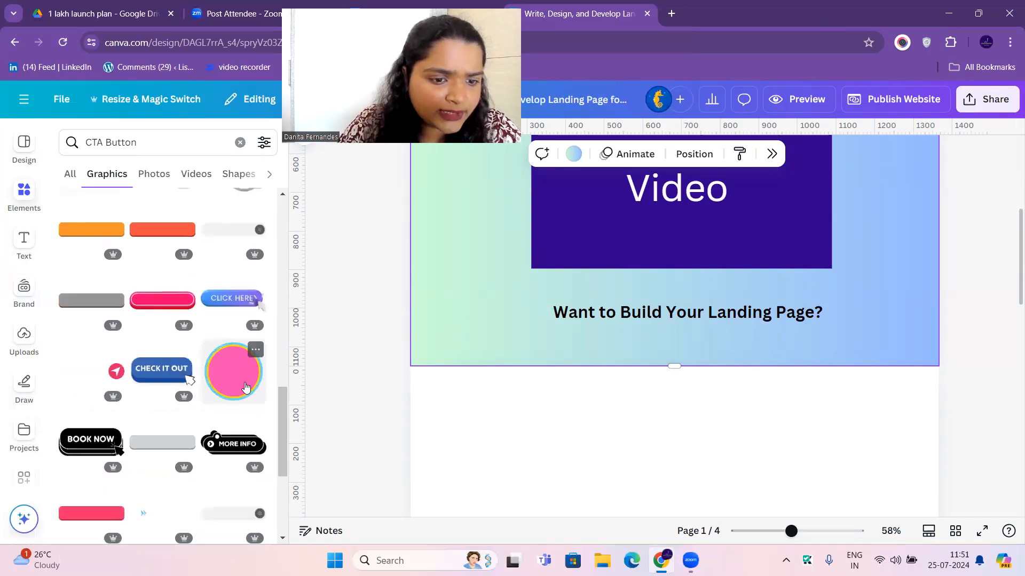
{"action": "scroll", "coordinate": [172, 394], "scroll_direction": "down", "scroll_amount": 5}
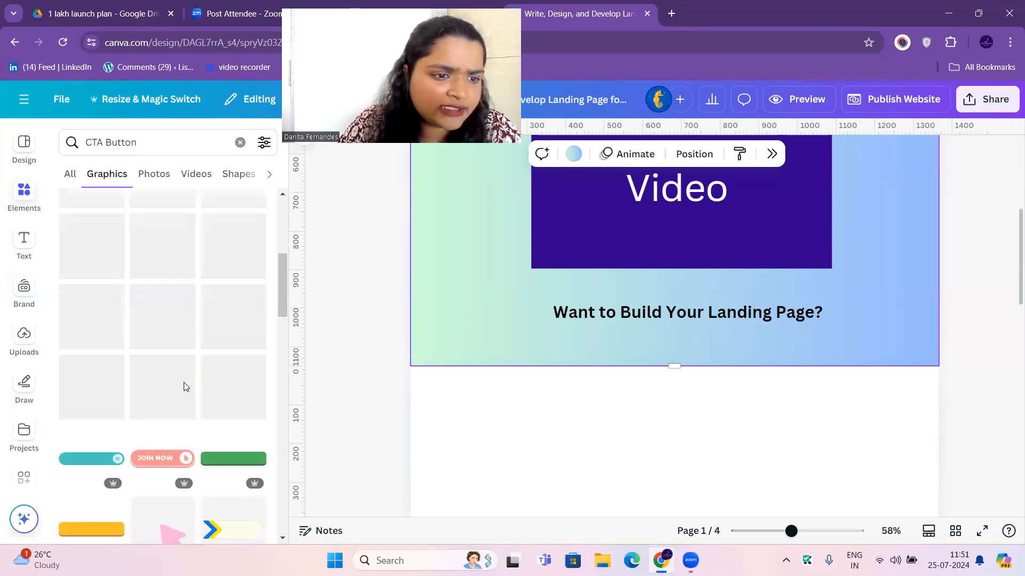
{"action": "scroll", "coordinate": [101, 201], "scroll_direction": "up", "scroll_amount": 10}
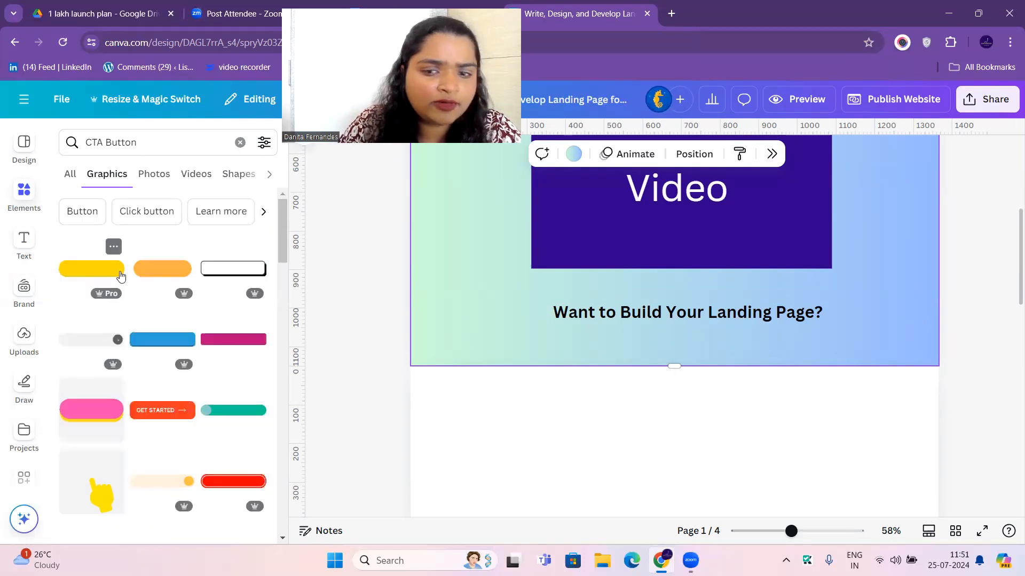
{"action": "left_click", "coordinate": [115, 269]}
{"action": "scroll", "coordinate": [807, 262], "scroll_direction": "up", "scroll_amount": 3}
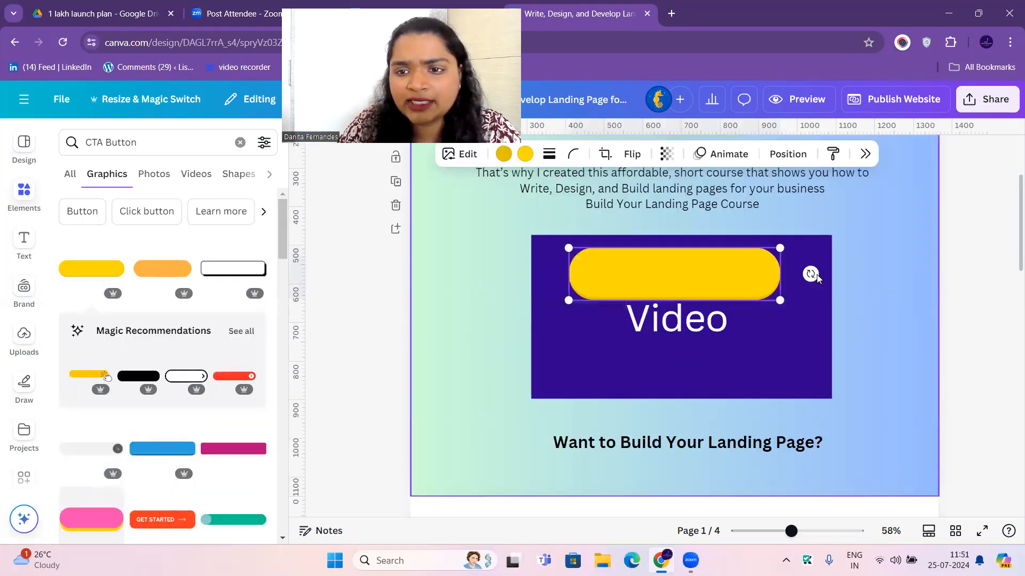
Step: Move the yellow button beneath the question and extend page 1 downward so the button fits
{"action": "left_click_drag", "start_coordinate": [721, 280], "coordinate": [713, 208]}
{"action": "scroll", "coordinate": [861, 309], "scroll_direction": "up", "scroll_amount": 3}
{"action": "left_click", "coordinate": [875, 323]}
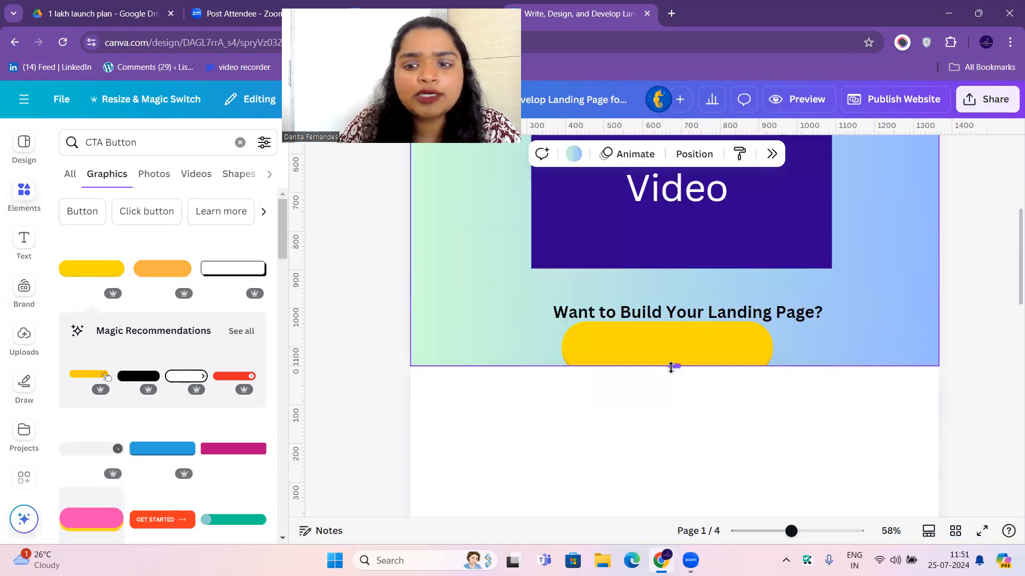
{"action": "left_click_drag", "start_coordinate": [676, 406], "coordinate": [677, 414]}
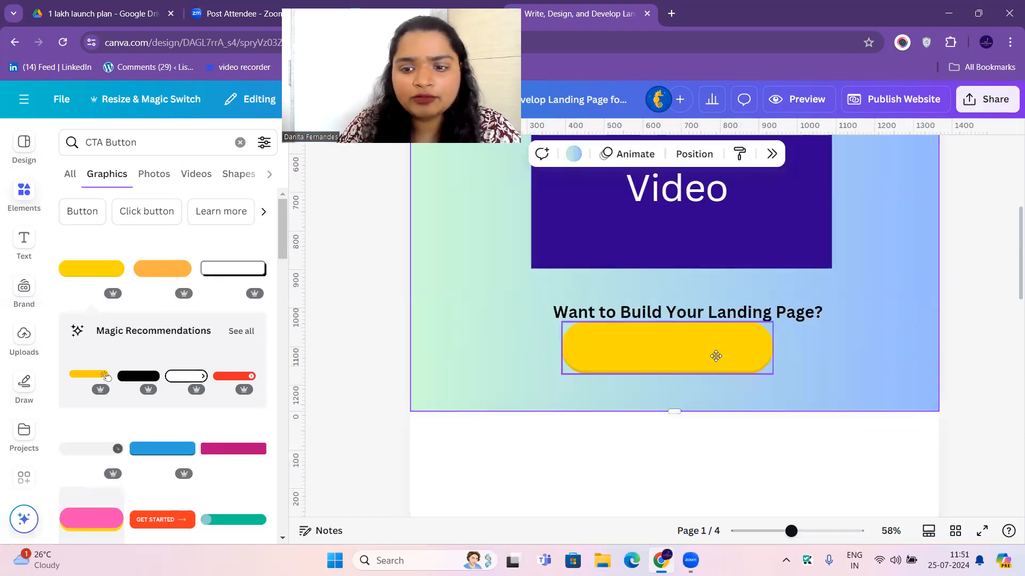
Step: Try to centre and resize the yellow button under the question, and delete it from the page
{"action": "left_click_drag", "start_coordinate": [711, 351], "coordinate": [735, 375]}
{"action": "left_click_drag", "start_coordinate": [795, 384], "coordinate": [790, 370]}
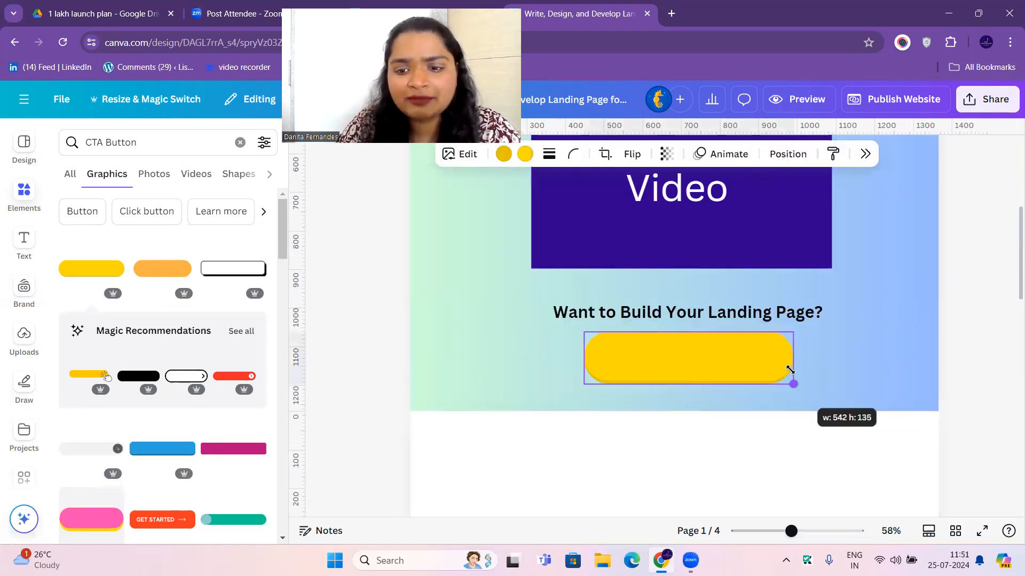
{"action": "left_click_drag", "start_coordinate": [713, 330], "coordinate": [651, 349]}
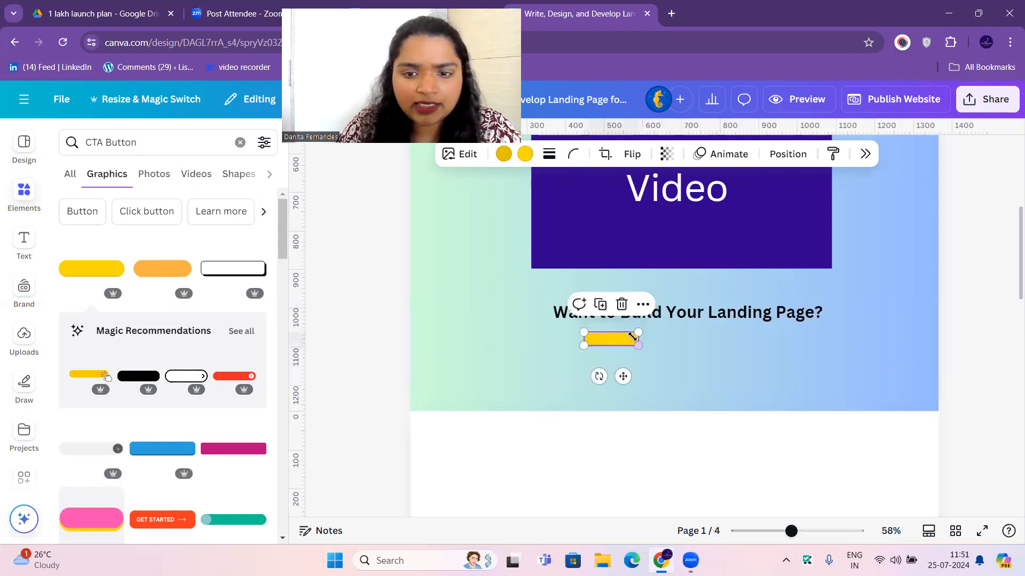
{"action": "left_click", "coordinate": [624, 307]}
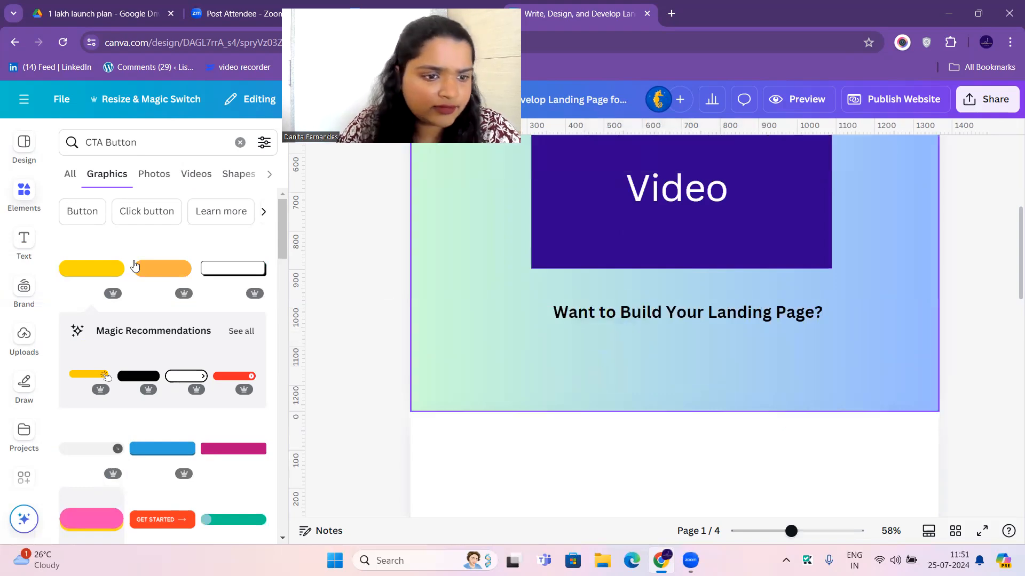
Step: Leave the button graphics search, add the first rectangular shape from the default Buttons set, and move it down to the question
{"action": "left_click", "coordinate": [146, 212]}
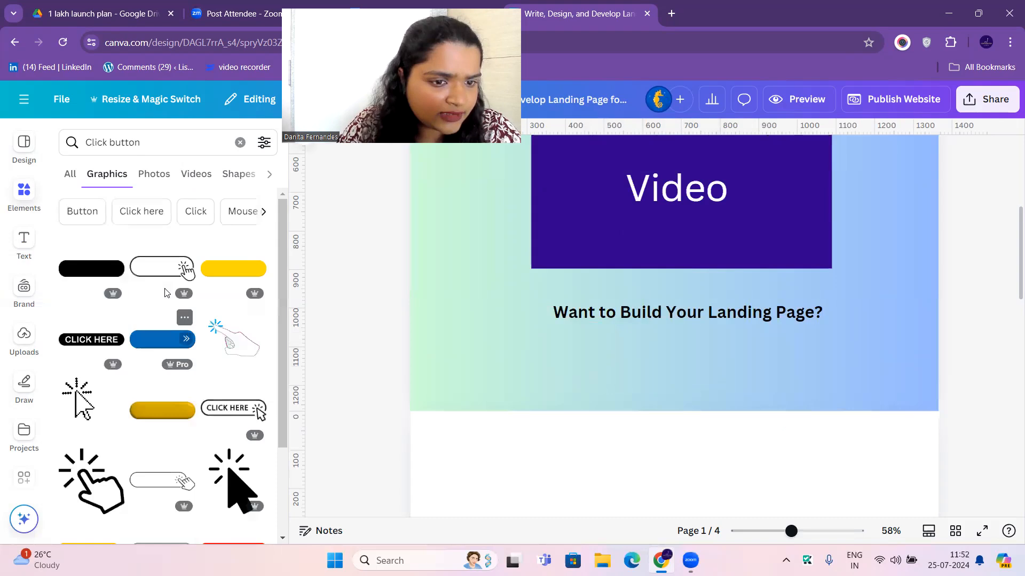
{"action": "left_click", "coordinate": [71, 179]}
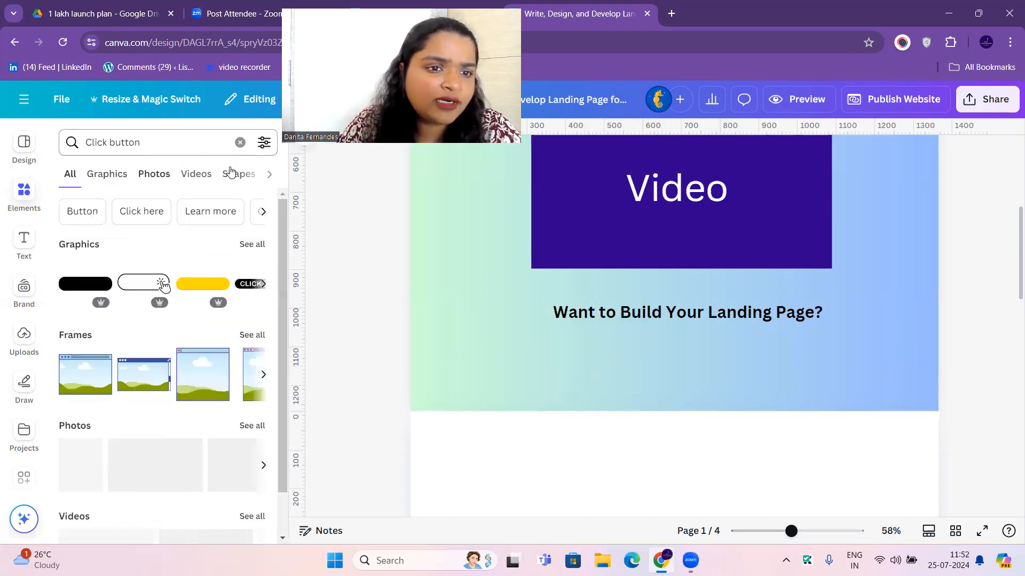
{"action": "left_click", "coordinate": [241, 142]}
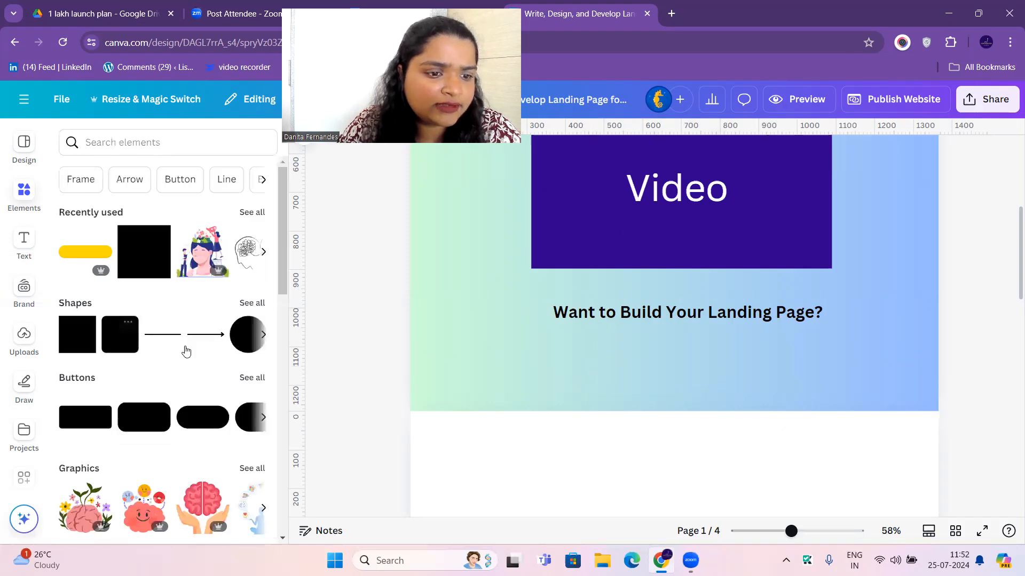
{"action": "left_click", "coordinate": [88, 416]}
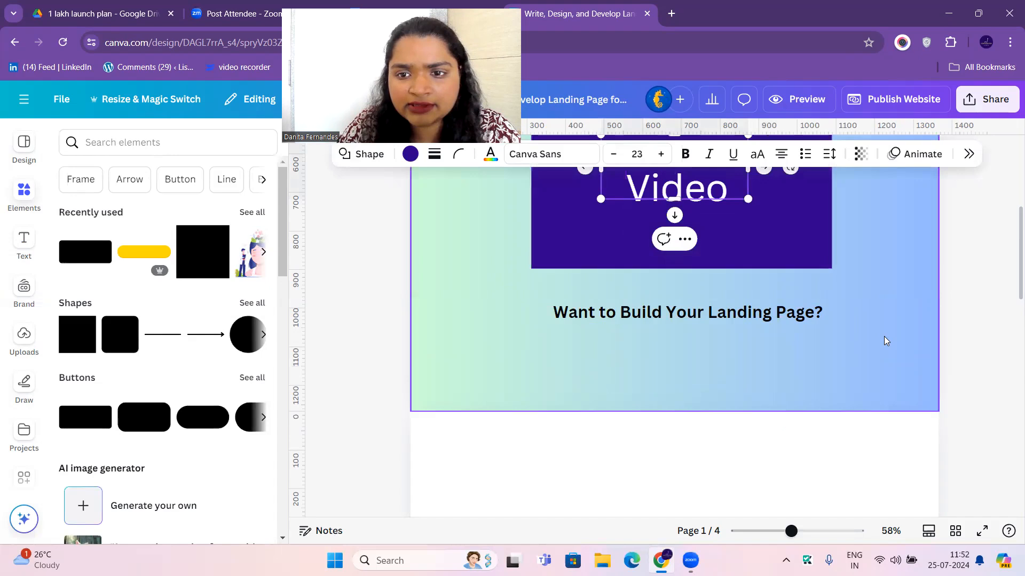
{"action": "scroll", "coordinate": [886, 341], "scroll_direction": "up", "scroll_amount": 3}
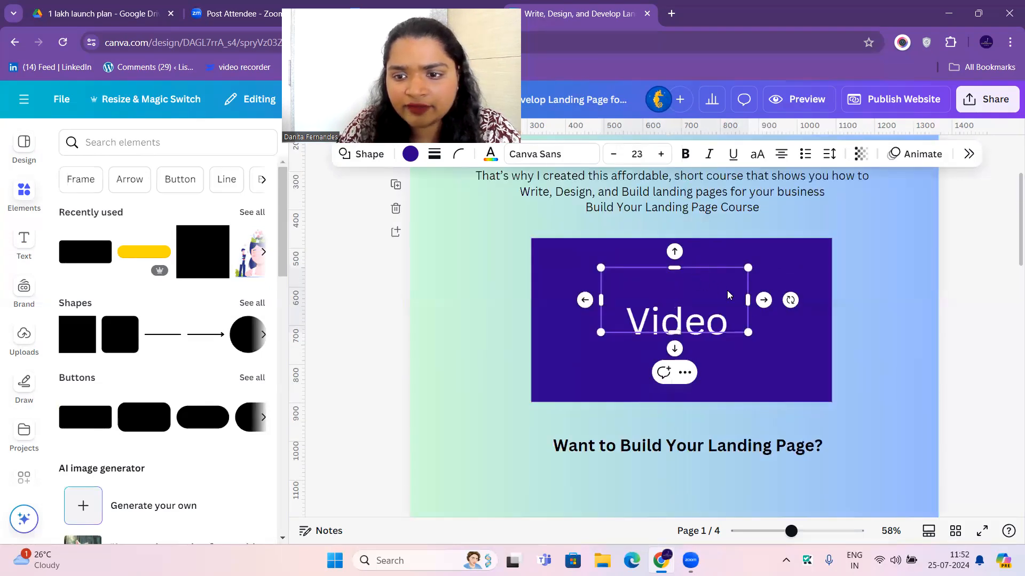
{"action": "left_click_drag", "start_coordinate": [728, 295], "coordinate": [626, 470]}
{"action": "scroll", "coordinate": [651, 369], "scroll_direction": "down", "scroll_amount": 4}
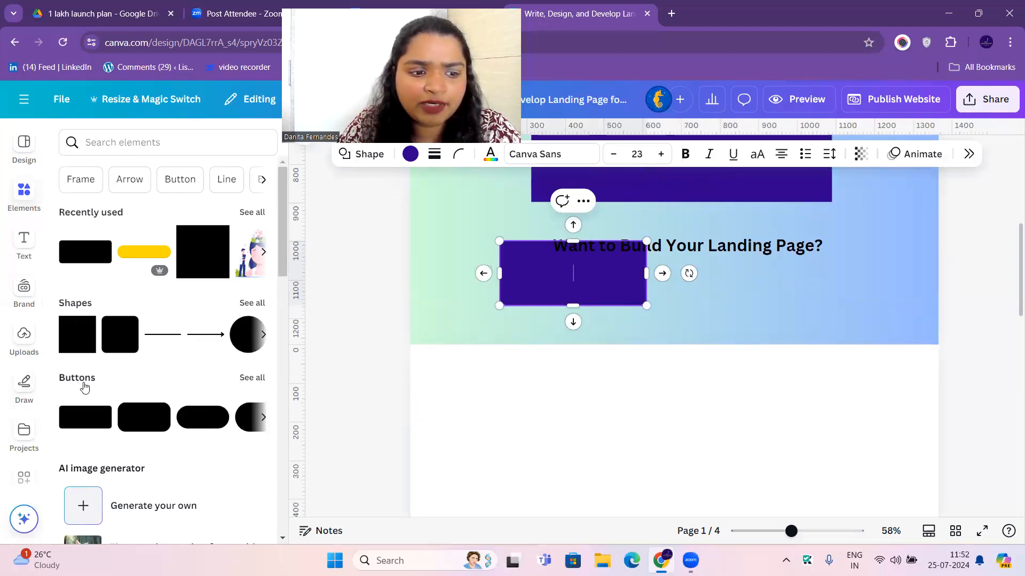
Step: Widen and flatten the rectangular button and place it directly beneath "Want to Build Your Landing Page?"
{"action": "left_click_drag", "start_coordinate": [709, 282], "coordinate": [779, 276]}
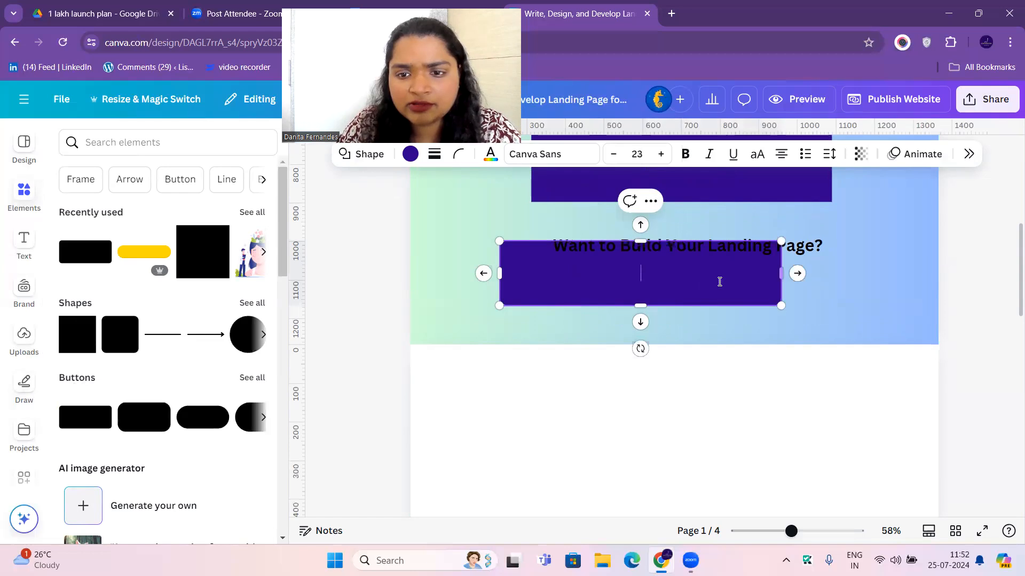
{"action": "left_click", "coordinate": [731, 321]}
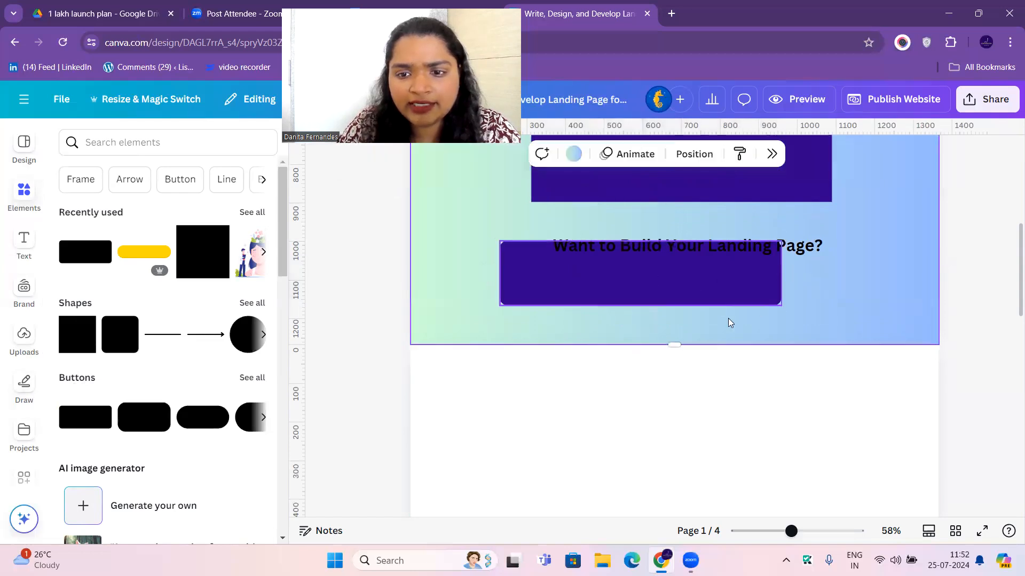
{"action": "left_click_drag", "start_coordinate": [699, 288], "coordinate": [748, 311]}
{"action": "left_click_drag", "start_coordinate": [692, 327], "coordinate": [694, 297]}
{"action": "left_click_drag", "start_coordinate": [755, 290], "coordinate": [744, 284]}
{"action": "left_click", "coordinate": [611, 337]}
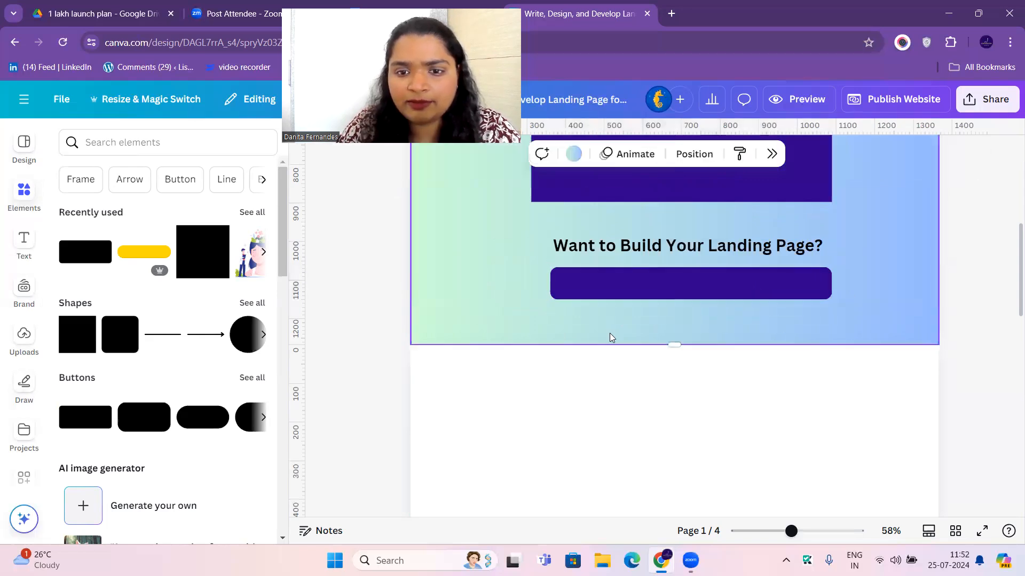
Step: Change the fill colour of the Video rectangle to black
{"action": "scroll", "coordinate": [613, 338], "scroll_direction": "up", "scroll_amount": 5}
{"action": "left_click", "coordinate": [567, 361]}
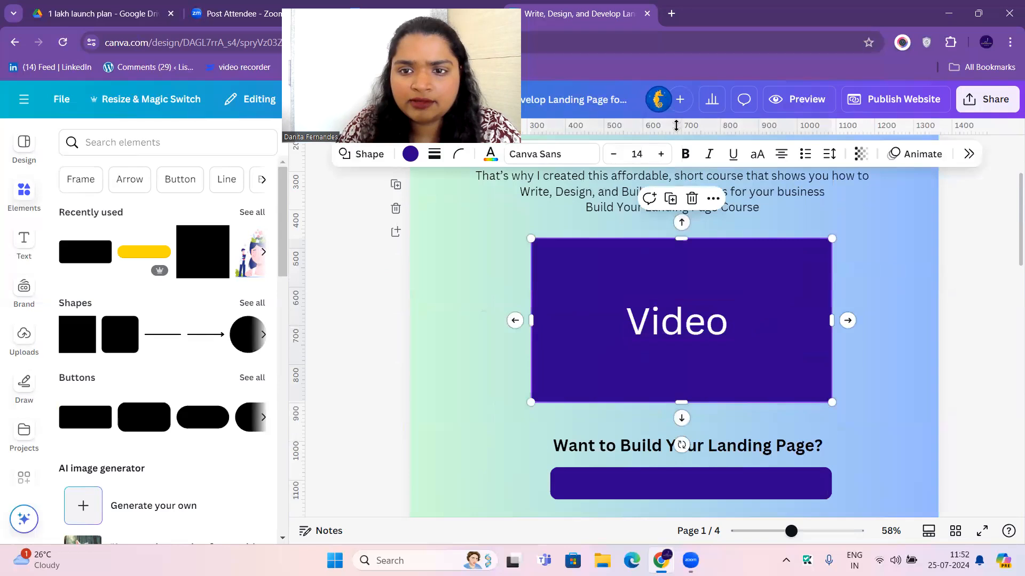
{"action": "left_click", "coordinate": [411, 154]}
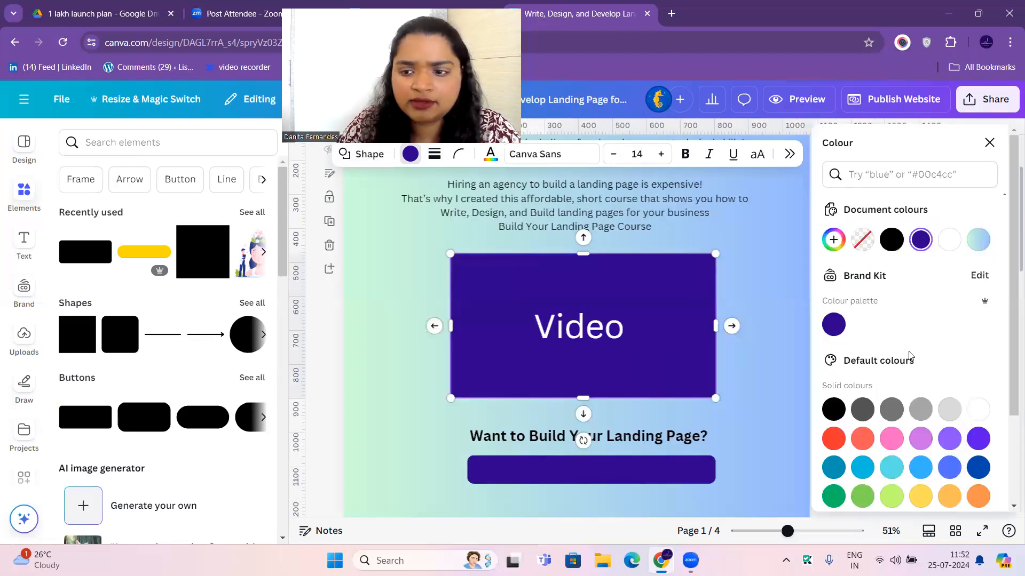
{"action": "left_click", "coordinate": [890, 241]}
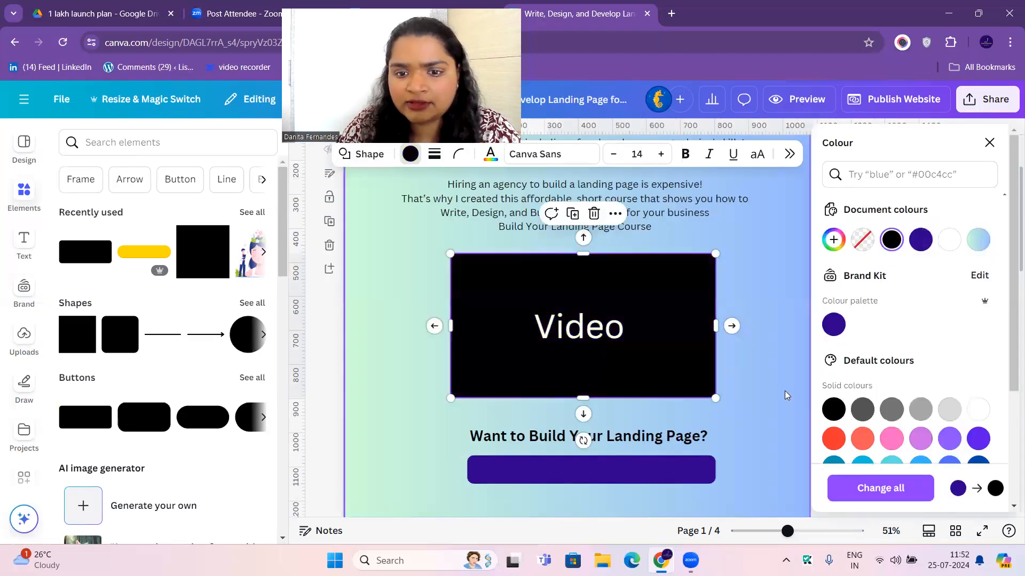
{"action": "left_click", "coordinate": [790, 399]}
Step: Copy "Today Just ₹5000" from the yellow price box in the SP document and paste it into the purple button
{"action": "scroll", "coordinate": [628, 330], "scroll_direction": "down", "scroll_amount": 3}
{"action": "left_click", "coordinate": [570, 335]}
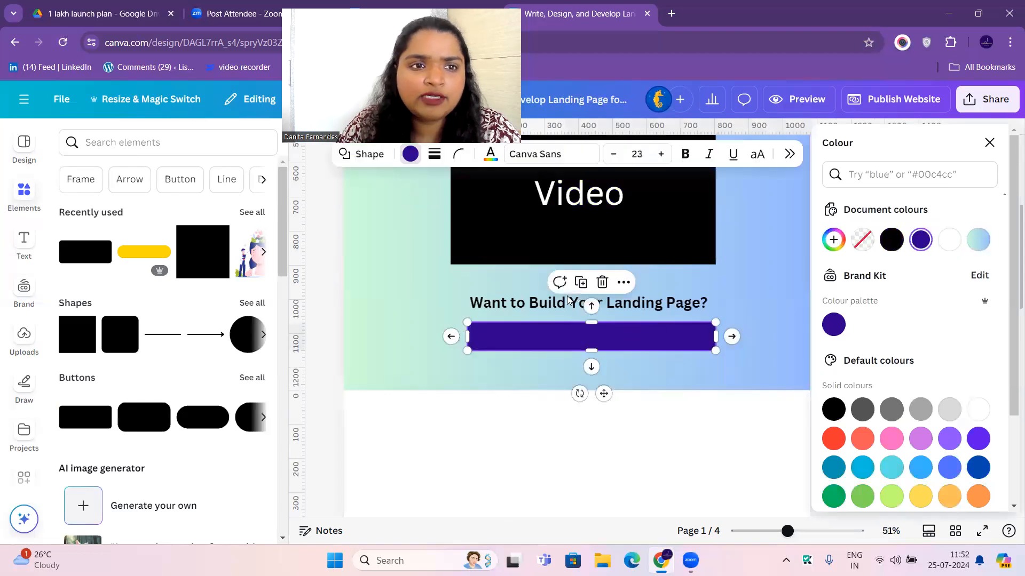
{"action": "left_click", "coordinate": [393, 6]}
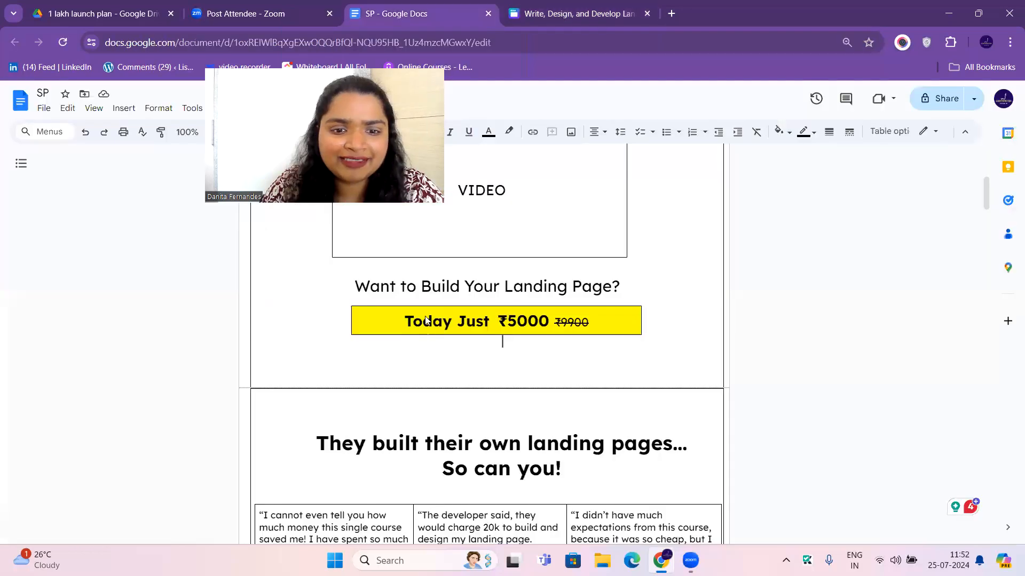
{"action": "double_click", "coordinate": [410, 321]}
{"action": "left_click_drag", "start_coordinate": [571, 323], "coordinate": [404, 320]}
{"action": "key", "text": "ctrl+c"}
{"action": "key", "text": "ctrl+Tab"}
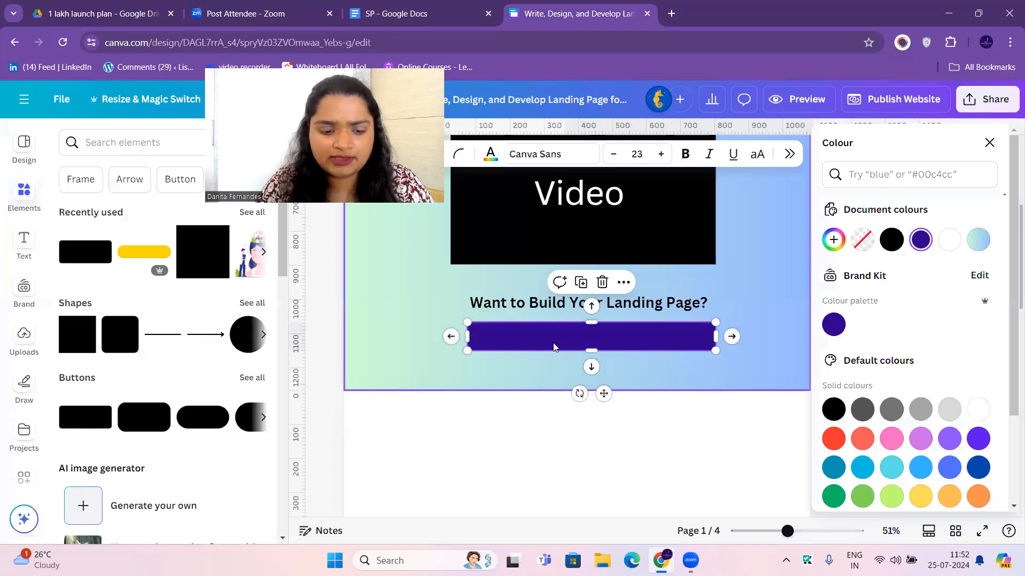
{"action": "key", "text": "ctrl+v"}
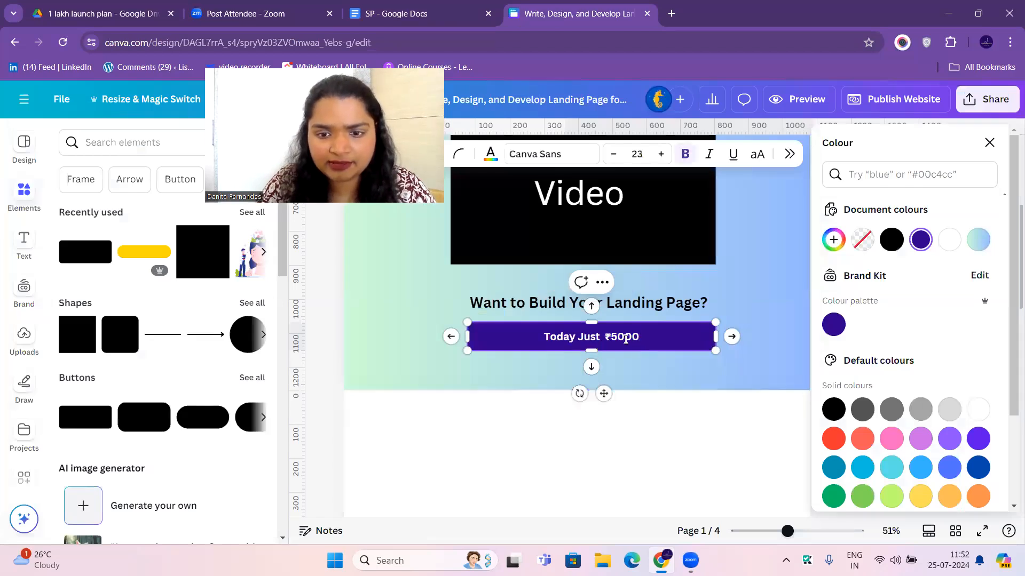
Step: Increase the font size of "Today Just ₹5000" in the purple button to 35
{"action": "left_click", "coordinate": [540, 342]}
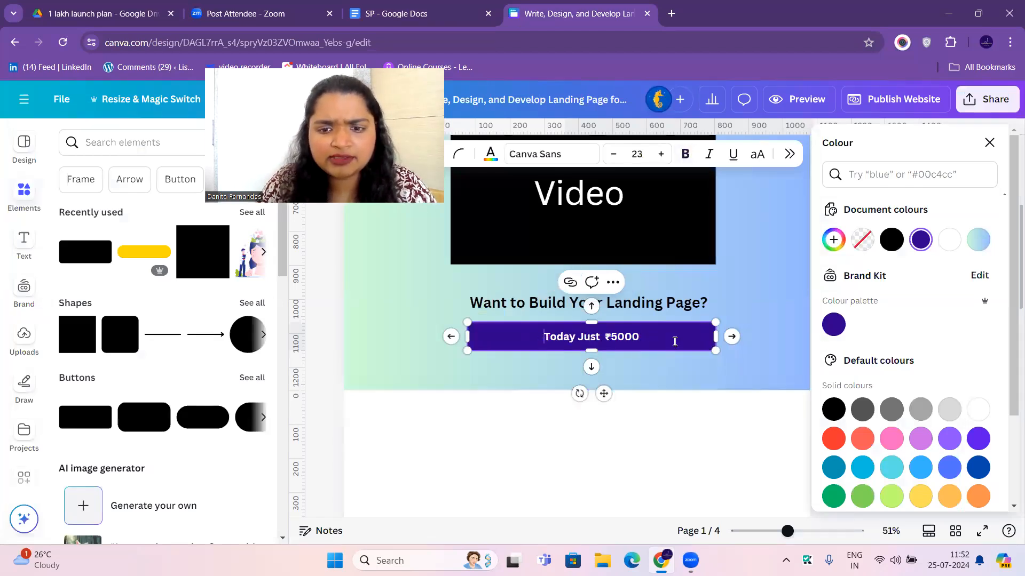
{"action": "left_click_drag", "start_coordinate": [673, 342], "coordinate": [692, 339]}
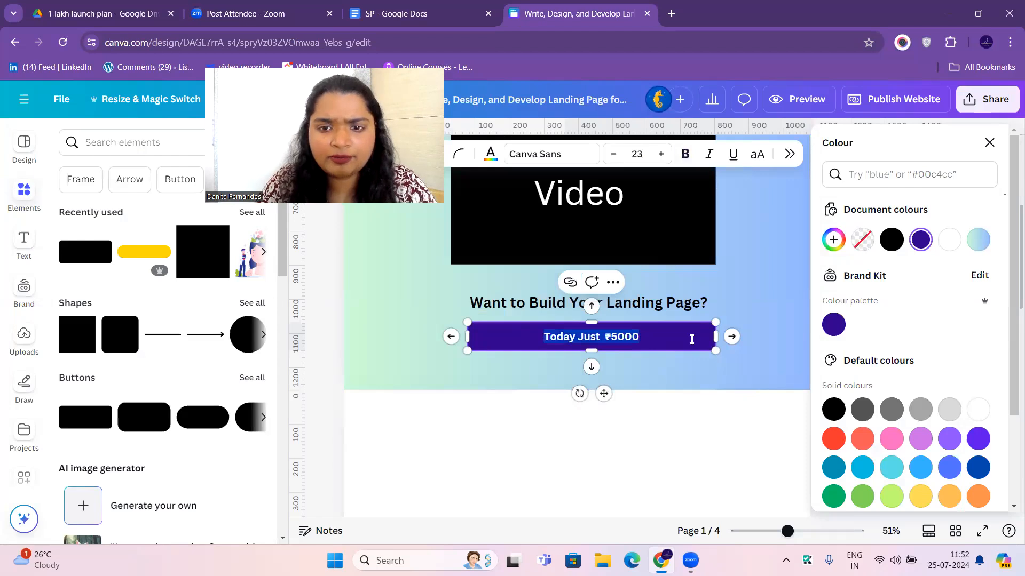
{"action": "left_click", "coordinate": [660, 154]}
{"action": "left_click", "coordinate": [660, 154]}
{"action": "left_click", "coordinate": [661, 154]}
{"action": "left_click", "coordinate": [665, 159]}
{"action": "left_click", "coordinate": [665, 159]}
{"action": "left_click", "coordinate": [665, 159]}
{"action": "left_click", "coordinate": [665, 159]}
{"action": "left_click", "coordinate": [665, 159]}
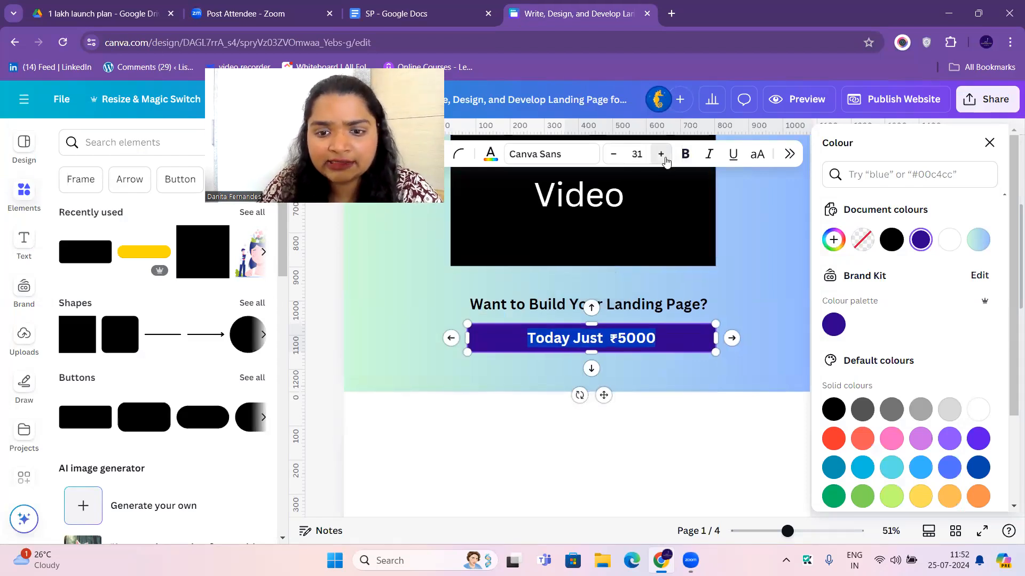
{"action": "key", "text": "ctrl+shift+period"}
{"action": "key", "text": "ctrl+shift+period"}
{"action": "key", "text": "ctrl+shift+period"}
{"action": "key", "text": "ctrl+shift+period"}
{"action": "left_click", "coordinate": [690, 337]}
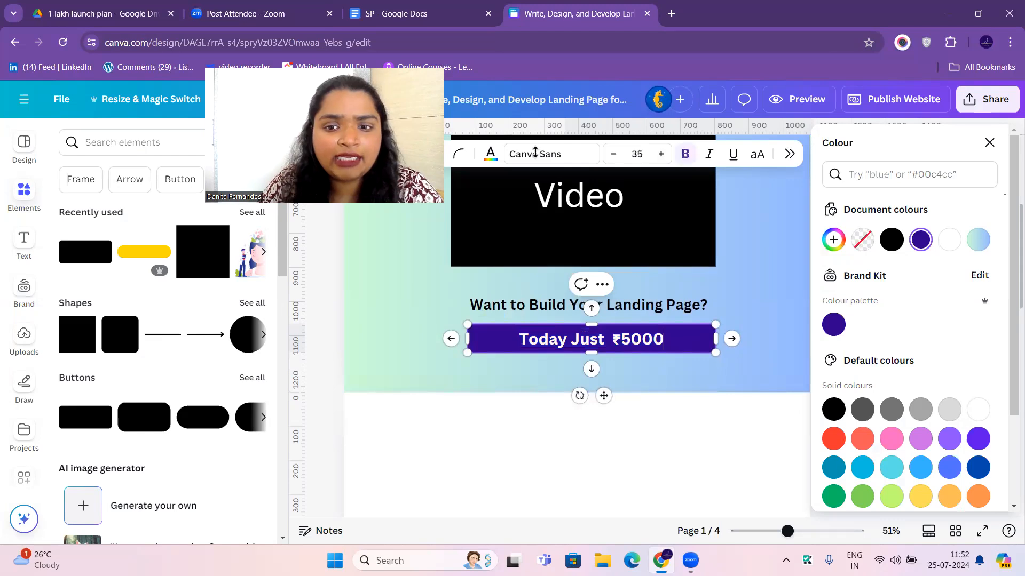
Step: Copy the struck-through ₹9900 from the yellow price box in the SP document and paste it onto the Canva page as separate text
{"action": "key", "text": "ctrl+shift+Tab"}
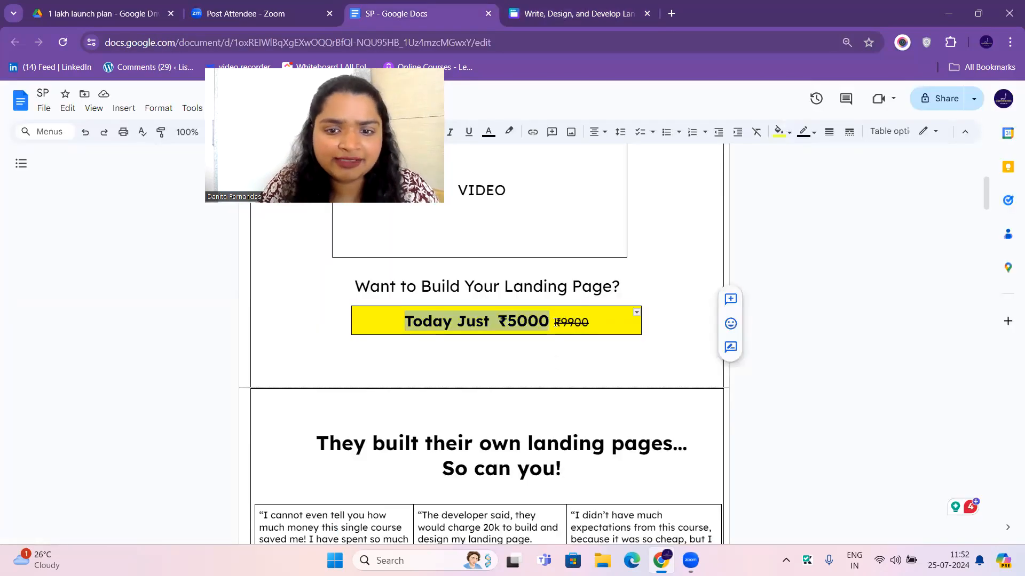
{"action": "left_click", "coordinate": [556, 322]}
{"action": "left_click_drag", "start_coordinate": [556, 322], "coordinate": [612, 330]}
{"action": "key", "text": "ctrl+c"}
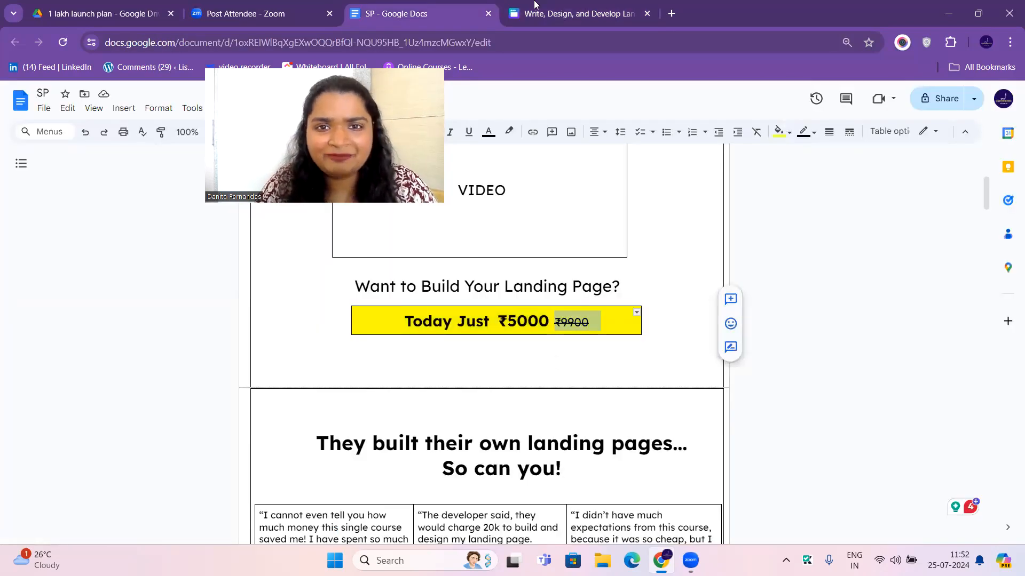
{"action": "key", "text": "ctrl+Tab"}
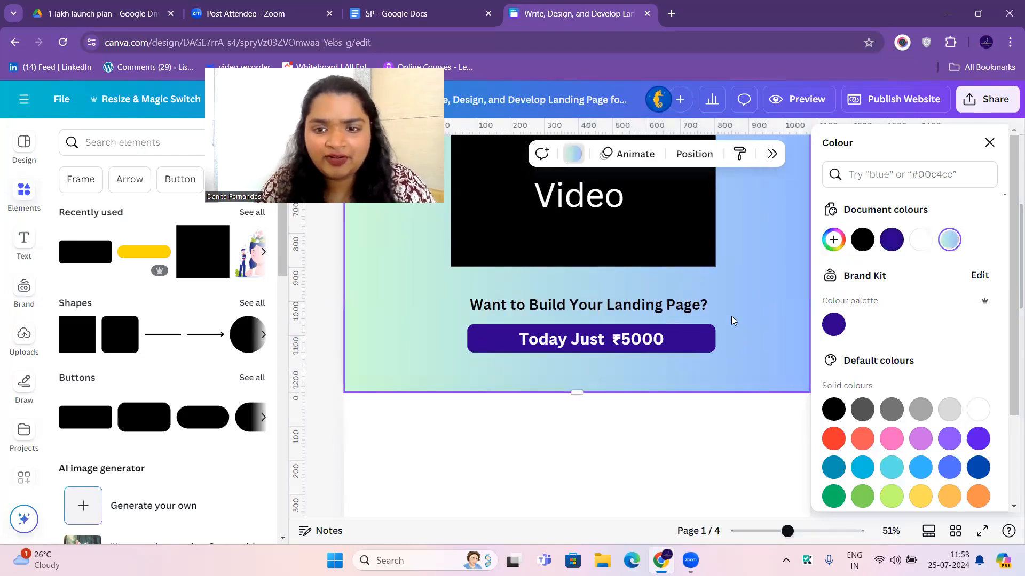
{"action": "key", "text": "ctrl+v"}
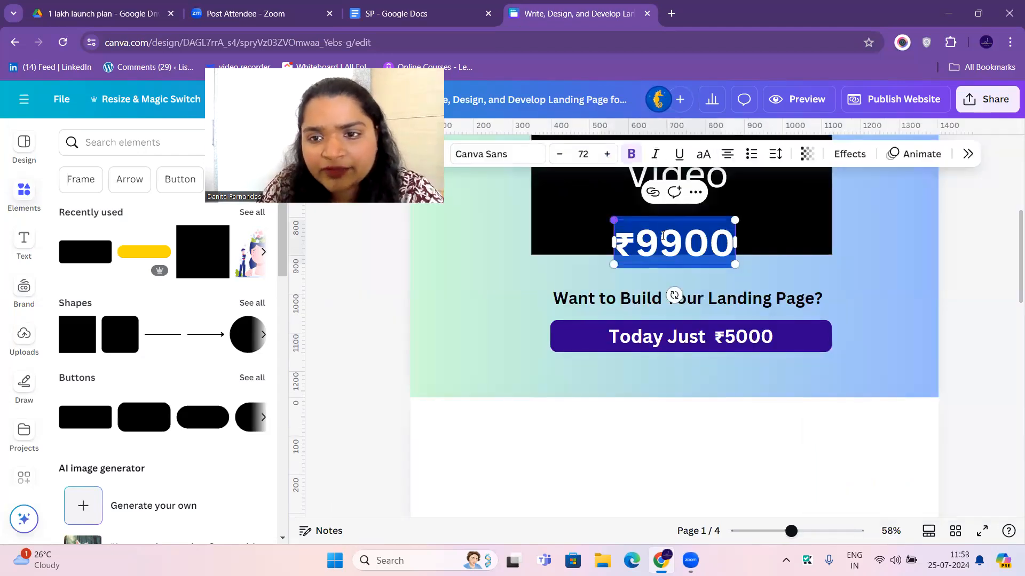
Step: Shrink the ₹9900 text to about size 21.2 and place it right after ₹5000 inside the purple button
{"action": "key", "text": "ctrl+shift+Tab"}
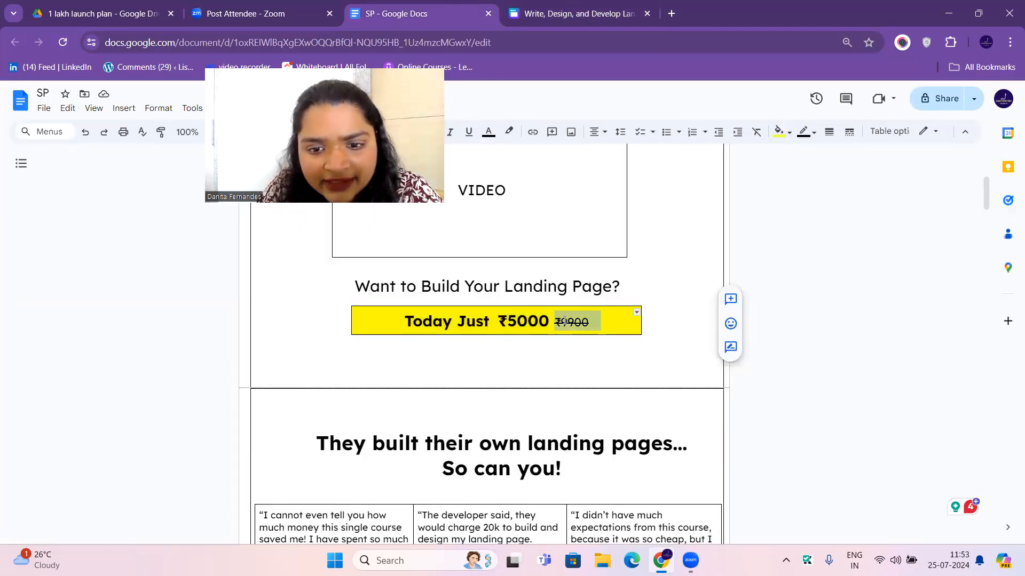
{"action": "key", "text": "ctrl+Tab"}
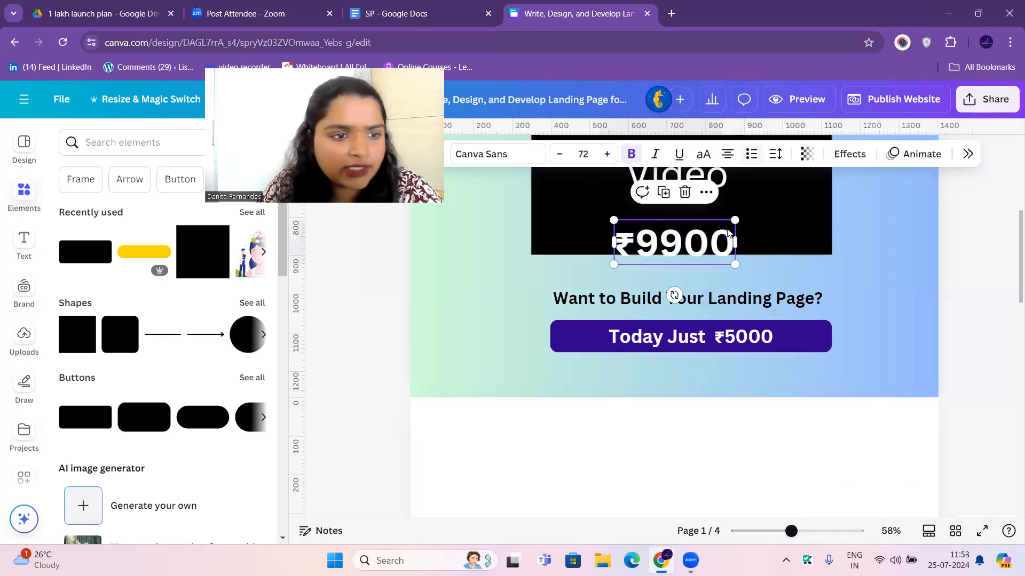
{"action": "left_click_drag", "start_coordinate": [735, 264], "coordinate": [851, 350]}
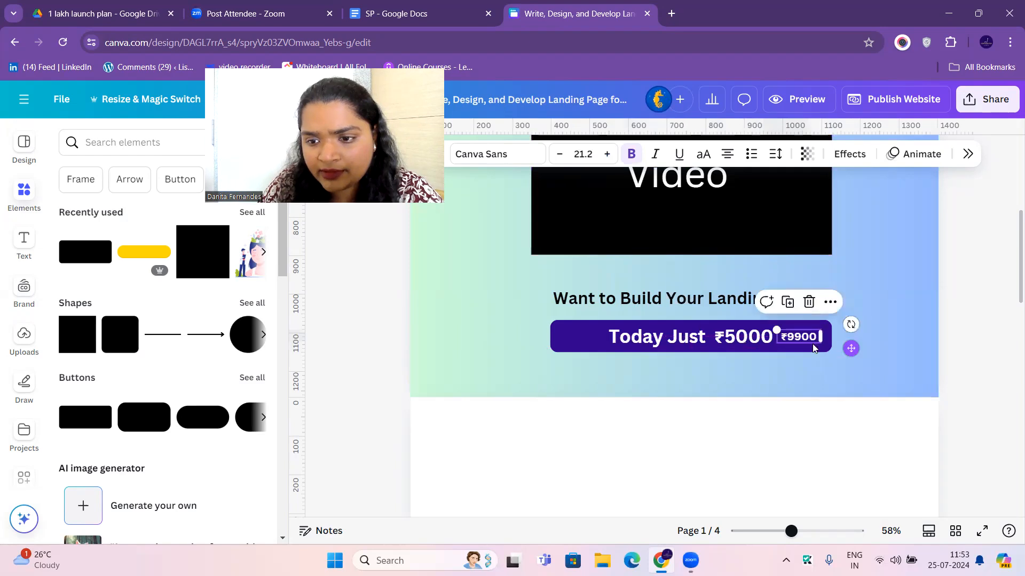
{"action": "right_click", "coordinate": [813, 342]}
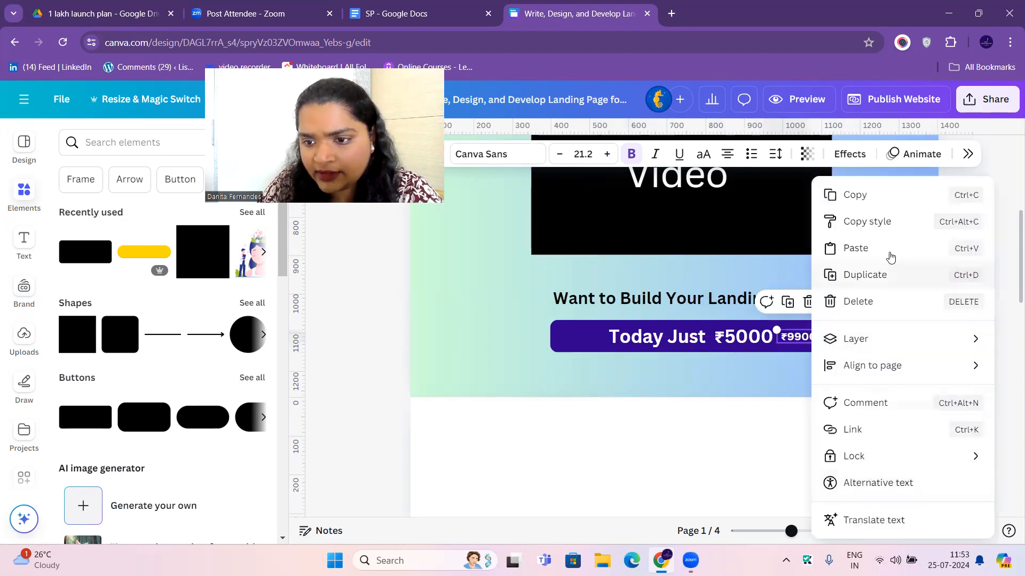
{"action": "key", "text": "Escape"}
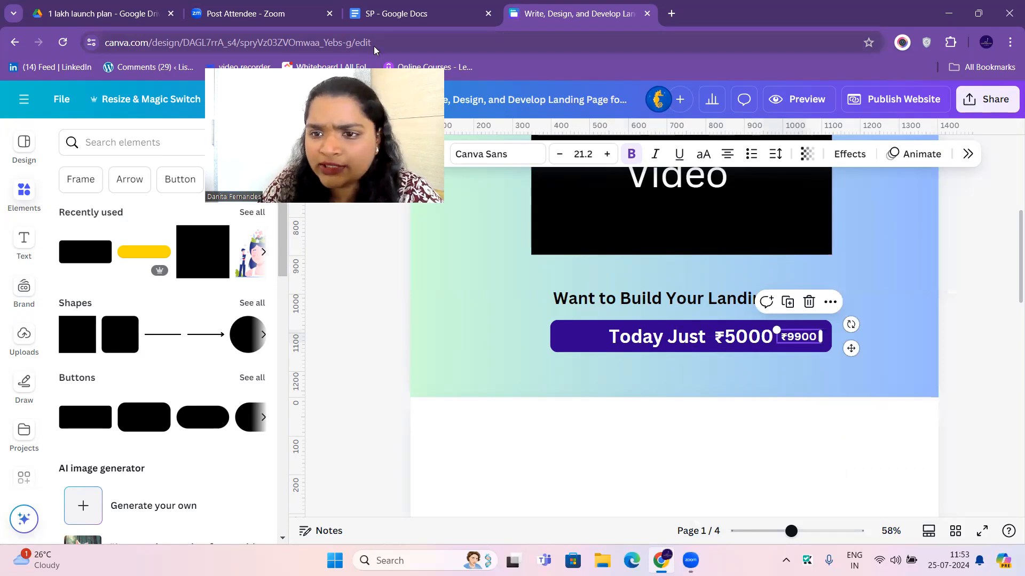
Step: Search the elements for "line", add the plain line, and fit it across ₹9900 as a strike-through
{"action": "left_click", "coordinate": [111, 143]}
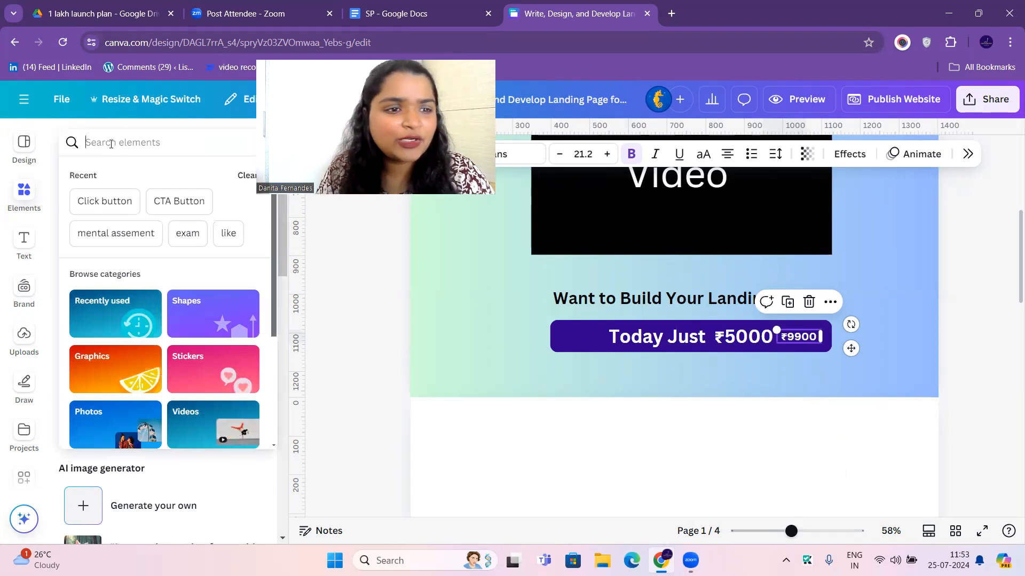
{"action": "type", "text": "line"}
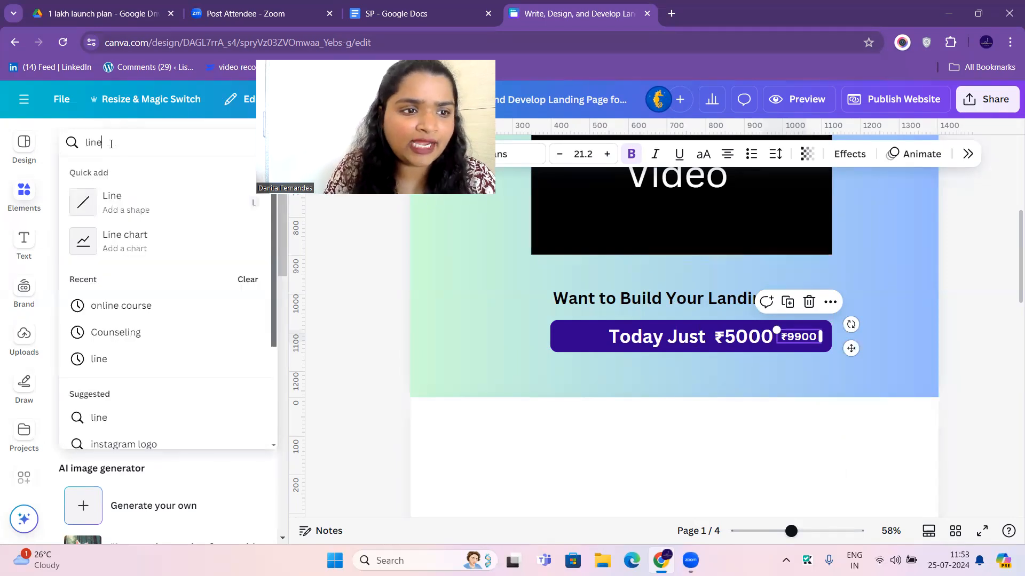
{"action": "key", "text": "Return"}
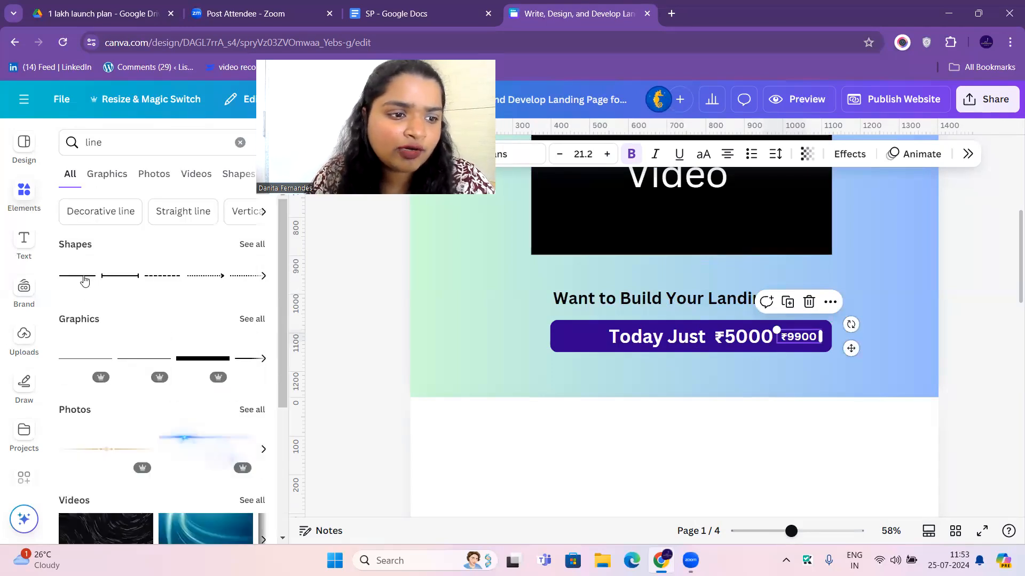
{"action": "left_click", "coordinate": [611, 378]}
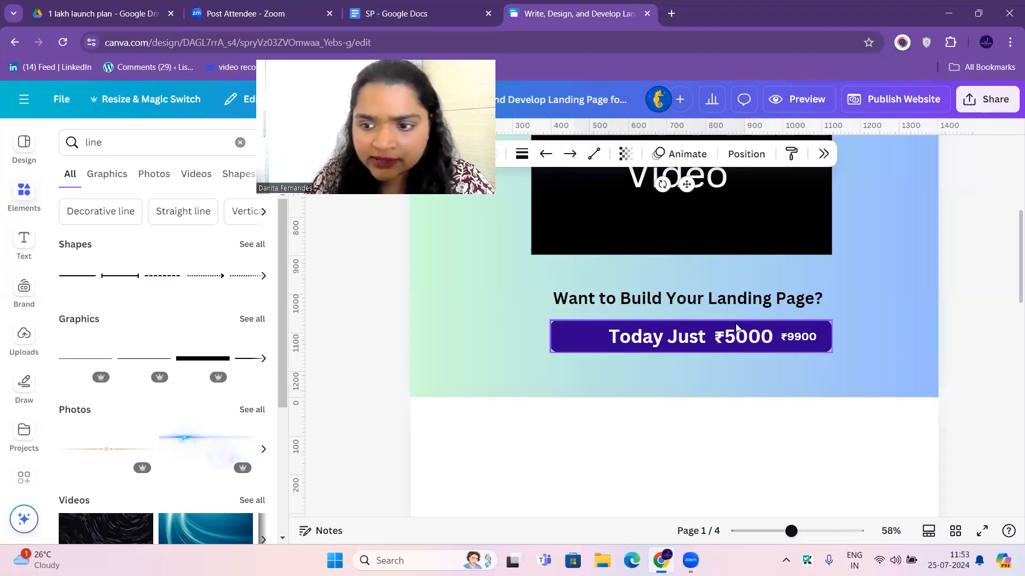
{"action": "scroll", "coordinate": [698, 277], "scroll_direction": "up", "scroll_amount": 1}
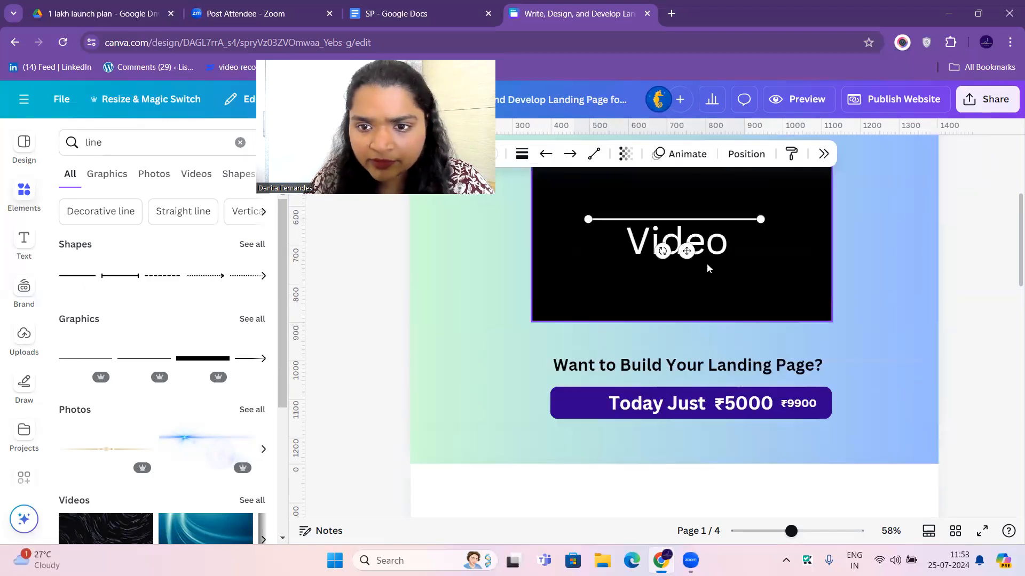
{"action": "left_click_drag", "start_coordinate": [686, 251], "coordinate": [879, 430]}
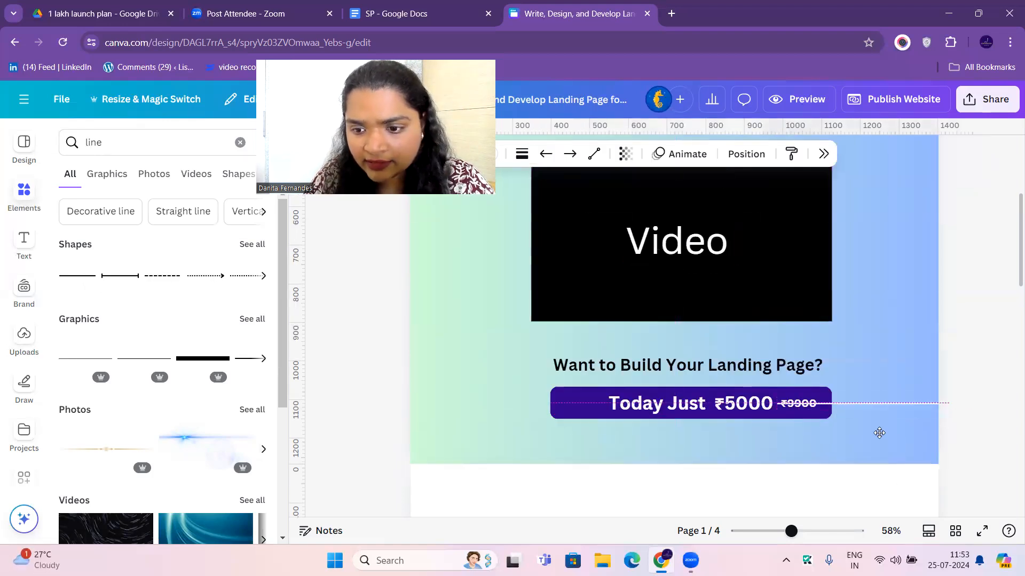
{"action": "left_click_drag", "start_coordinate": [944, 404], "coordinate": [821, 403]}
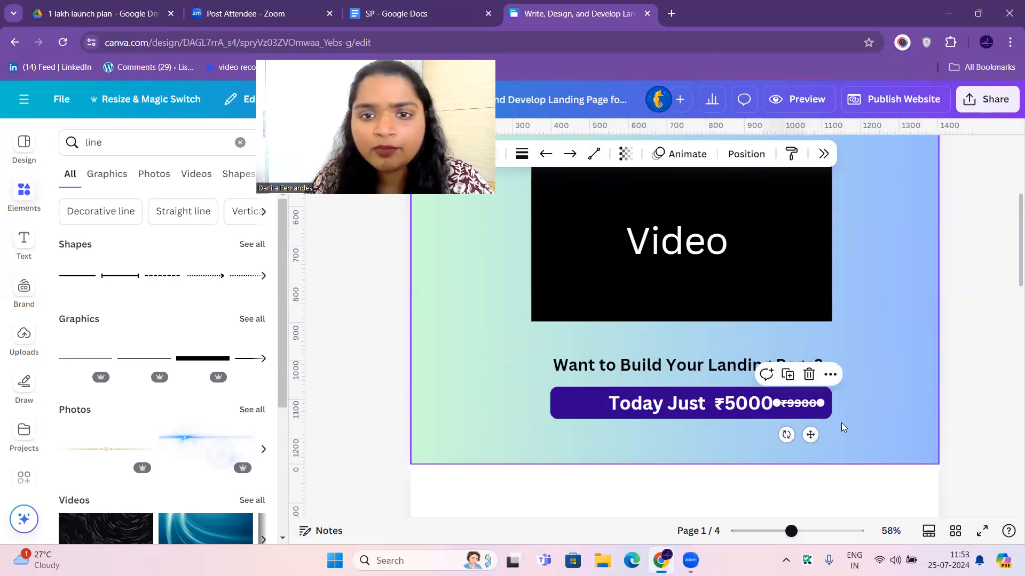
Step: Set the transparency of the strike-through line over ₹9900 to 91
{"action": "left_click", "coordinate": [625, 153]}
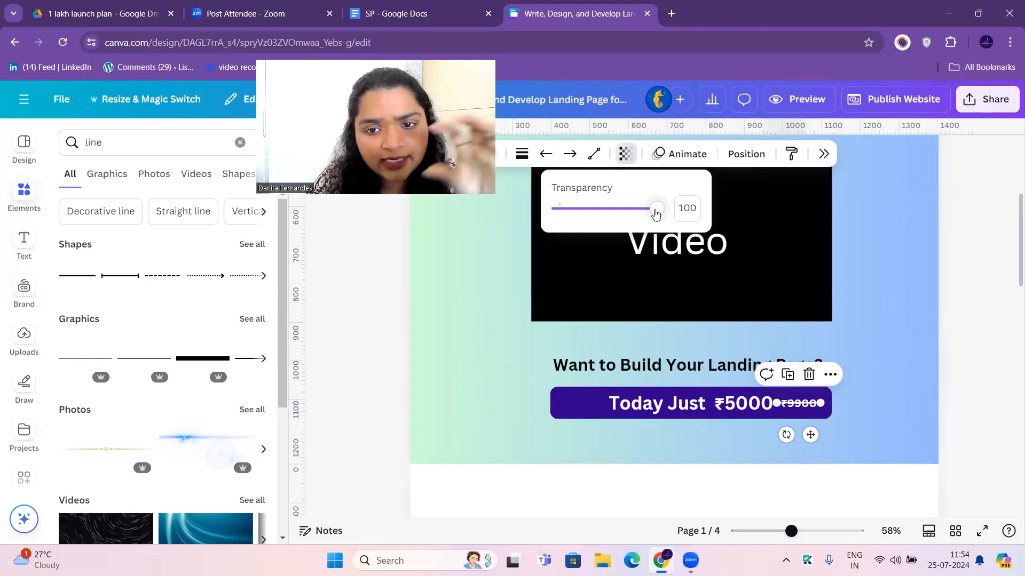
{"action": "left_click_drag", "start_coordinate": [656, 213], "coordinate": [602, 211]}
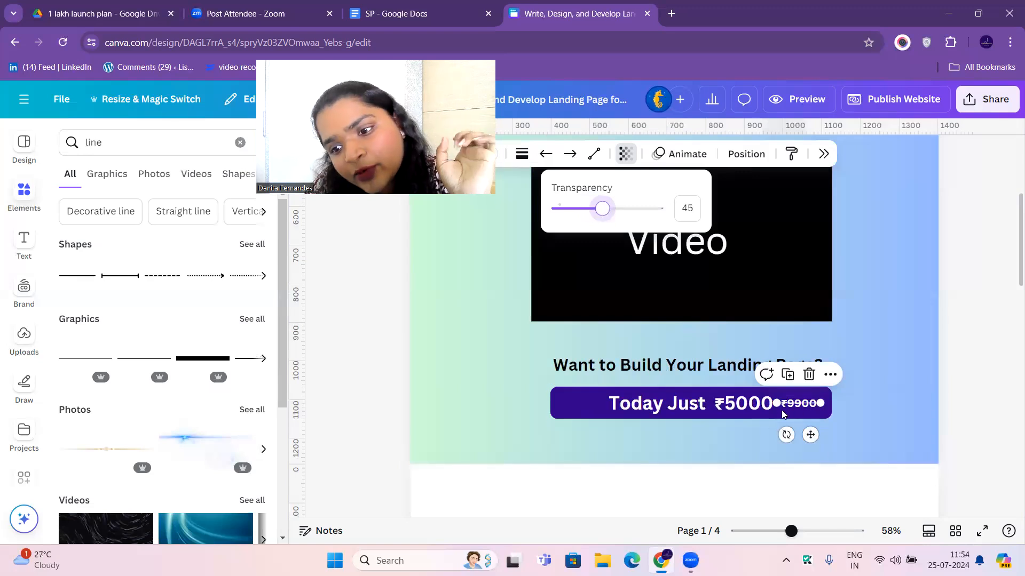
{"action": "left_click_drag", "start_coordinate": [606, 212], "coordinate": [649, 218]}
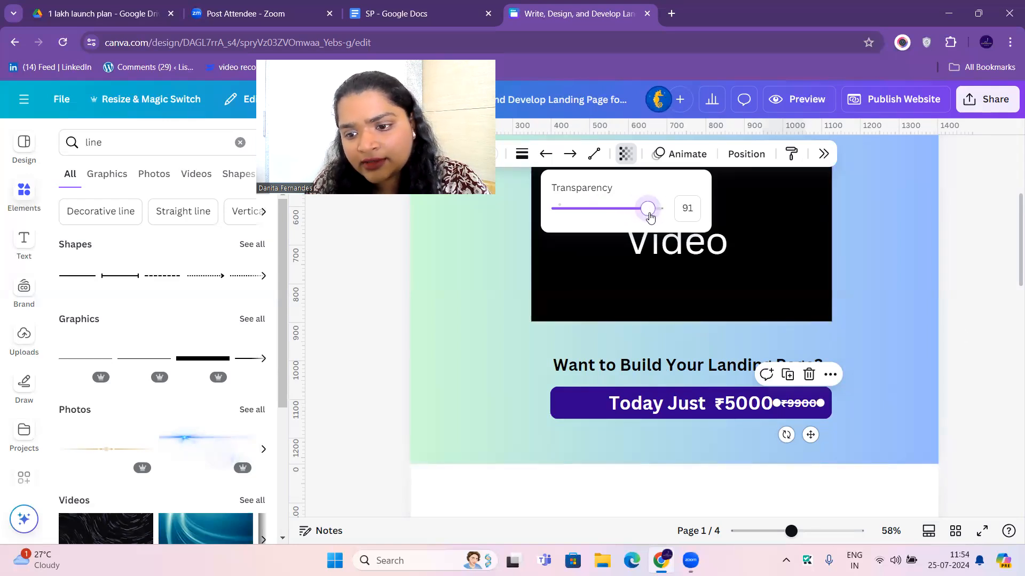
{"action": "left_click", "coordinate": [810, 432]}
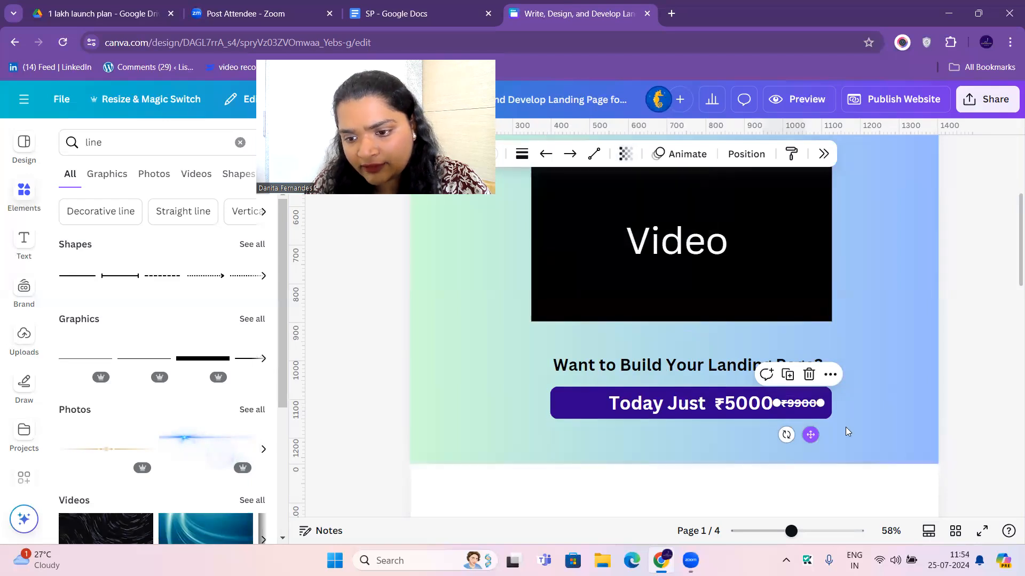
Step: Fine-tune the end of the strike-through line beside the last digit of ₹9900 and deselect it
{"action": "left_click", "coordinate": [863, 401]}
{"action": "left_click", "coordinate": [816, 404]}
{"action": "left_click_drag", "start_coordinate": [819, 403], "coordinate": [815, 404]}
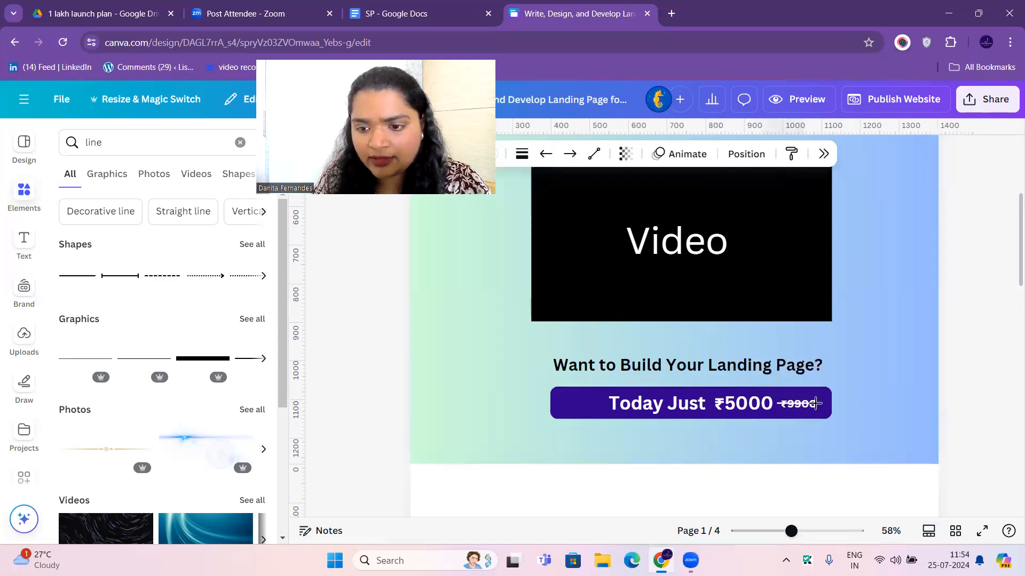
{"action": "left_click", "coordinate": [902, 387]}
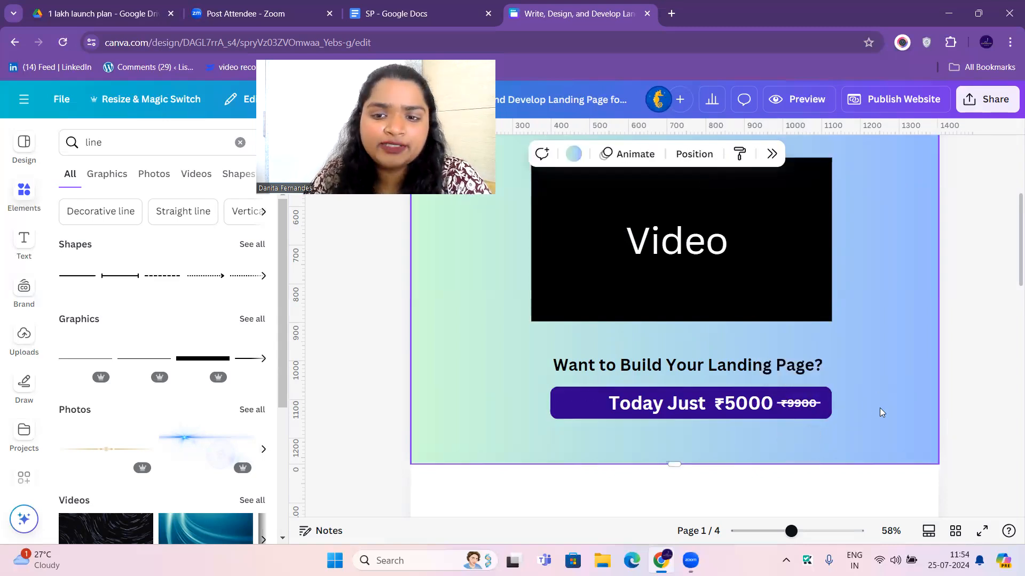
Step: Remove the extra blank line above "Hiring an agency to build a landing page is expensive!" in the header text
{"action": "scroll", "coordinate": [878, 406], "scroll_direction": "up", "scroll_amount": 4}
{"action": "left_click", "coordinate": [653, 256]}
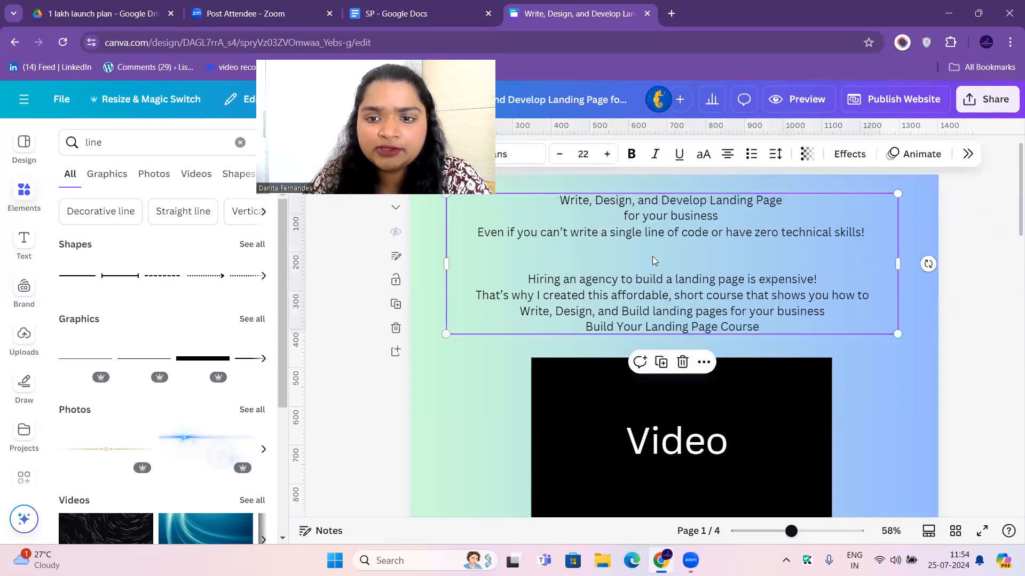
{"action": "double_click", "coordinate": [659, 255]}
{"action": "left_click", "coordinate": [671, 254]}
{"action": "key", "text": "BackSpace"}
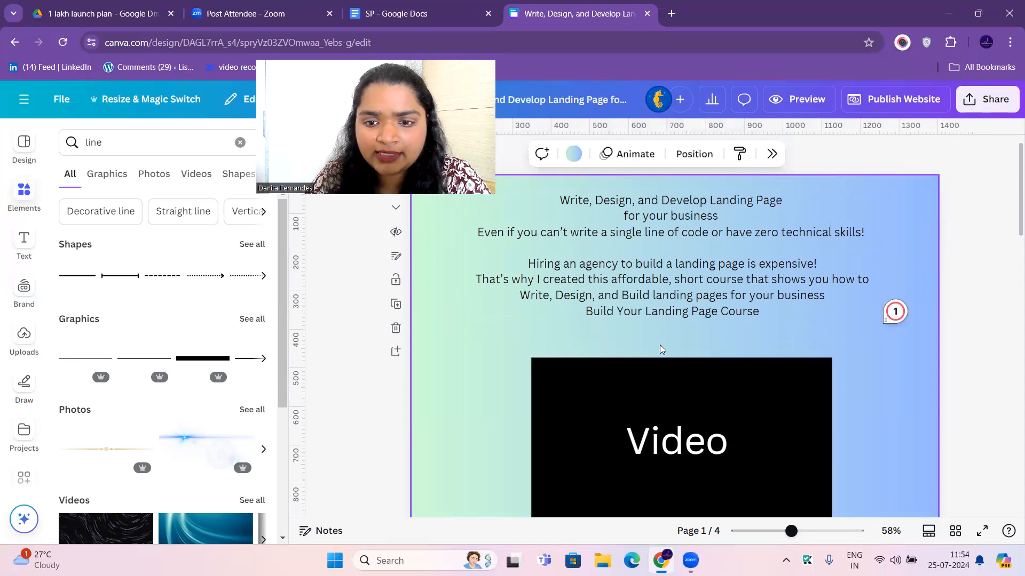
{"action": "key", "text": "Escape"}
Step: Check the header formatting in the SP document and enlarge "Build Your Landing Page Course" on the Canva page to font size 42
{"action": "left_click", "coordinate": [586, 221]}
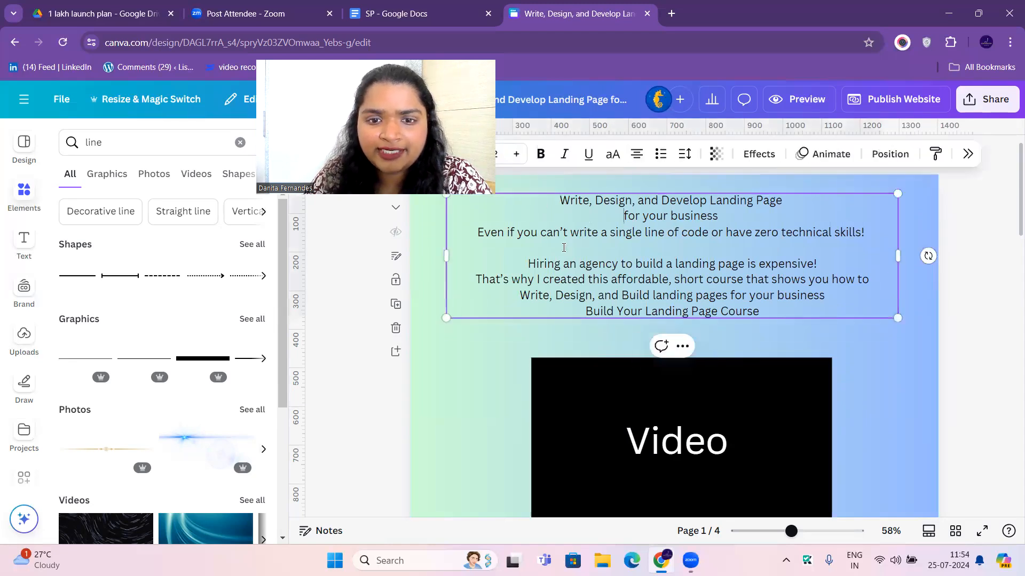
{"action": "left_click", "coordinate": [264, 4]}
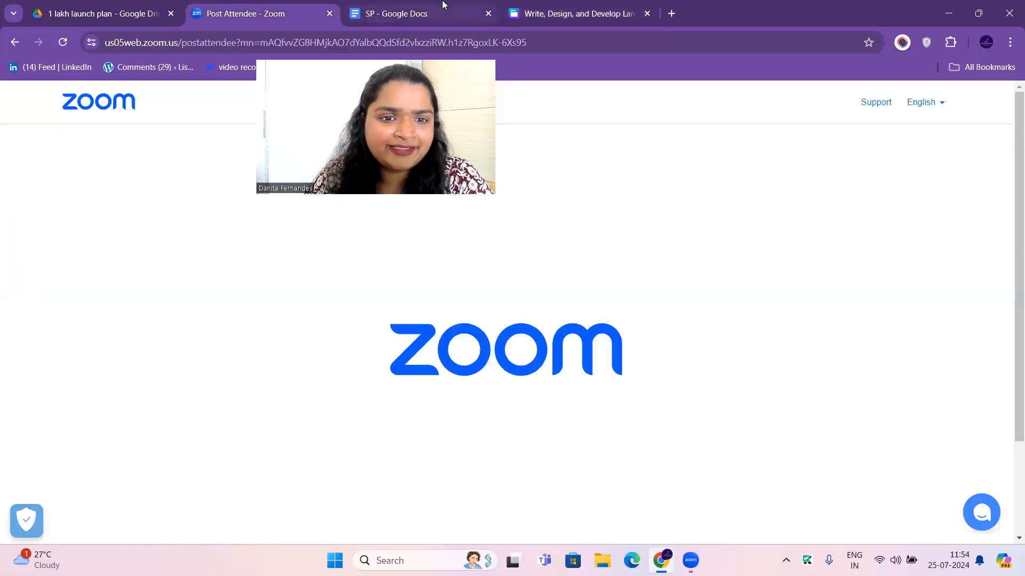
{"action": "left_click", "coordinate": [406, 13]}
{"action": "scroll", "coordinate": [503, 309], "scroll_direction": "up", "scroll_amount": 5}
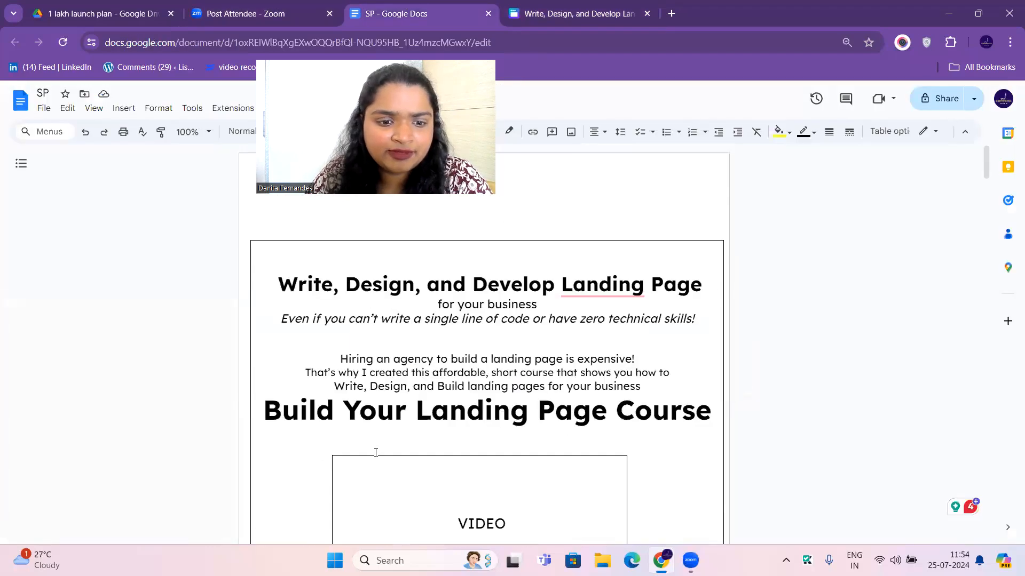
{"action": "key", "text": "ctrl+Tab"}
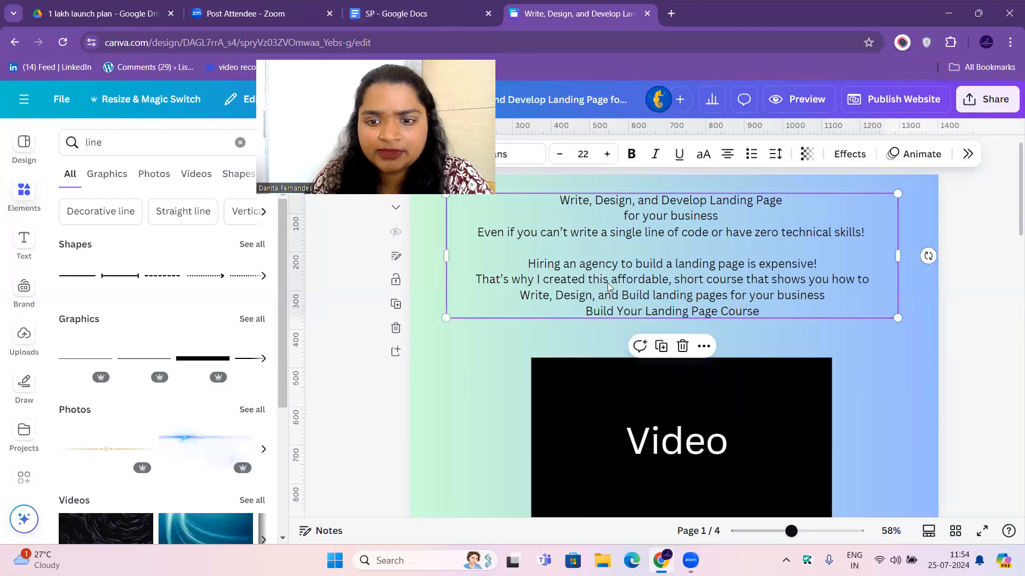
{"action": "left_click_drag", "start_coordinate": [583, 311], "coordinate": [760, 312]}
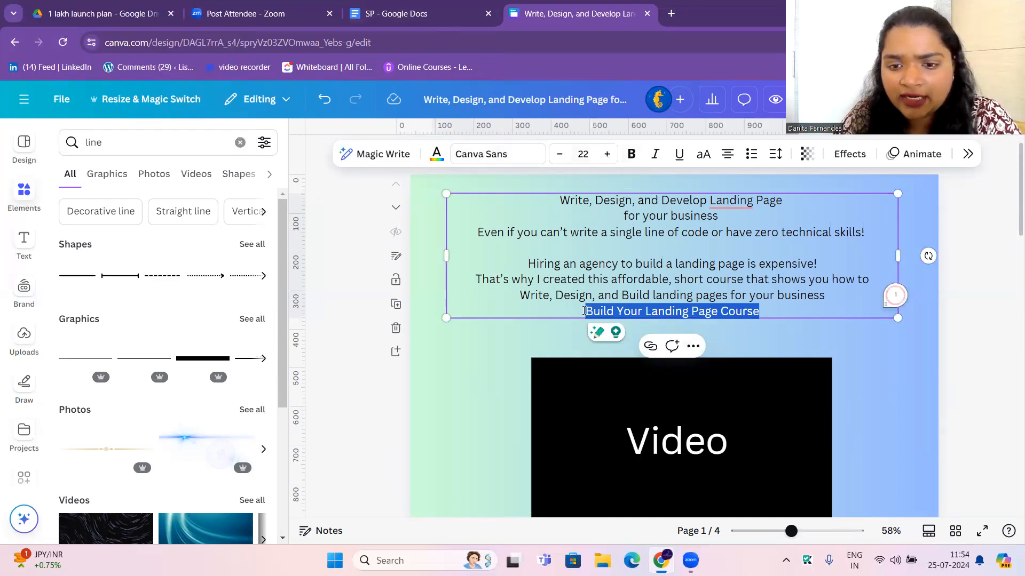
{"action": "double_click", "coordinate": [609, 155]}
{"action": "double_click", "coordinate": [609, 155]}
{"action": "double_click", "coordinate": [609, 155]}
{"action": "double_click", "coordinate": [608, 155]}
{"action": "double_click", "coordinate": [609, 155]}
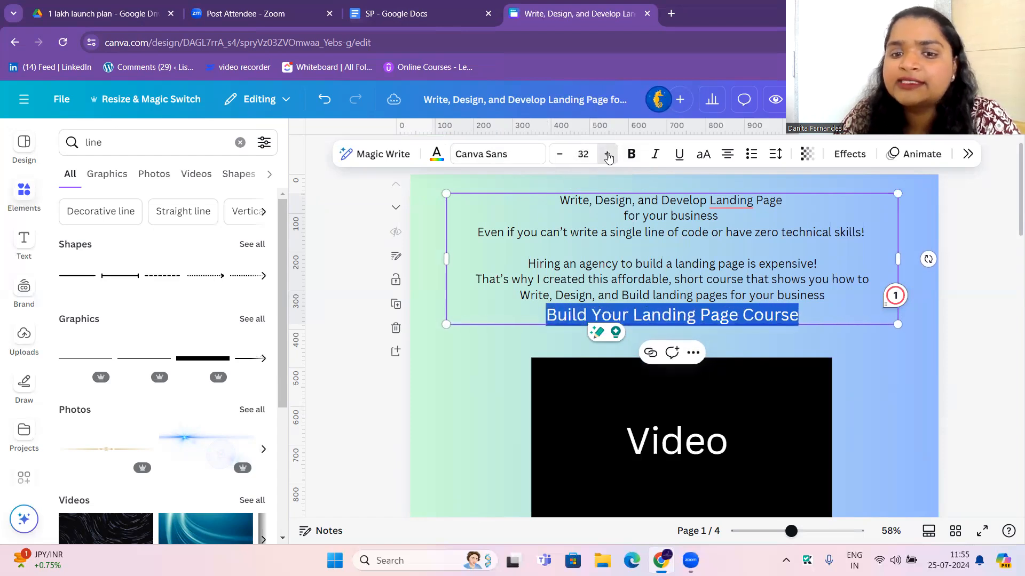
{"action": "double_click", "coordinate": [605, 154]}
{"action": "triple_click", "coordinate": [606, 155]}
{"action": "double_click", "coordinate": [606, 155]}
{"action": "triple_click", "coordinate": [606, 155]}
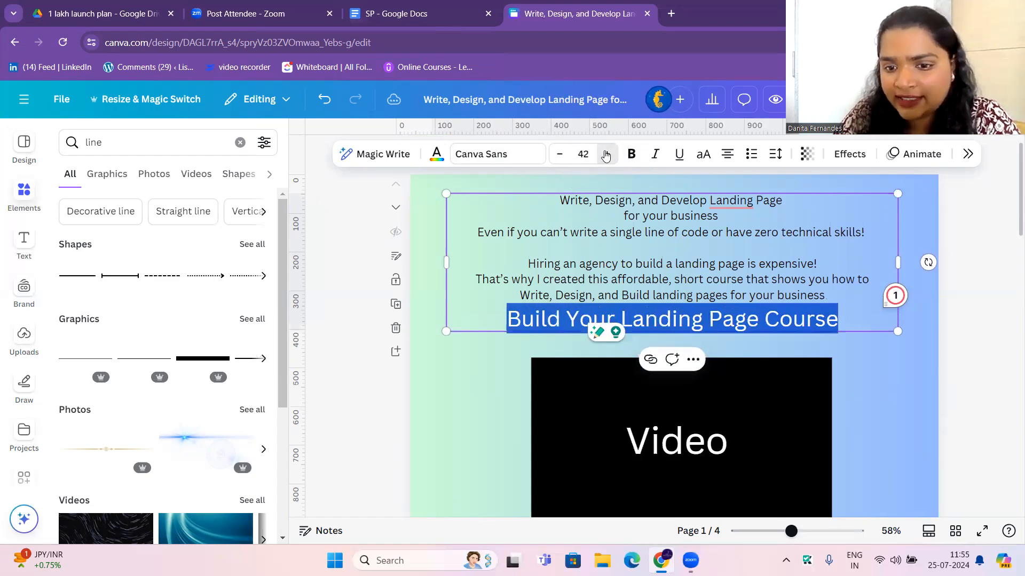
Step: Enlarge the selected "Build Your Landing Page Course" line to font size 46 and make it bold
{"action": "double_click", "coordinate": [609, 155]}
{"action": "double_click", "coordinate": [609, 155]}
{"action": "key", "text": "ctrl+b"}
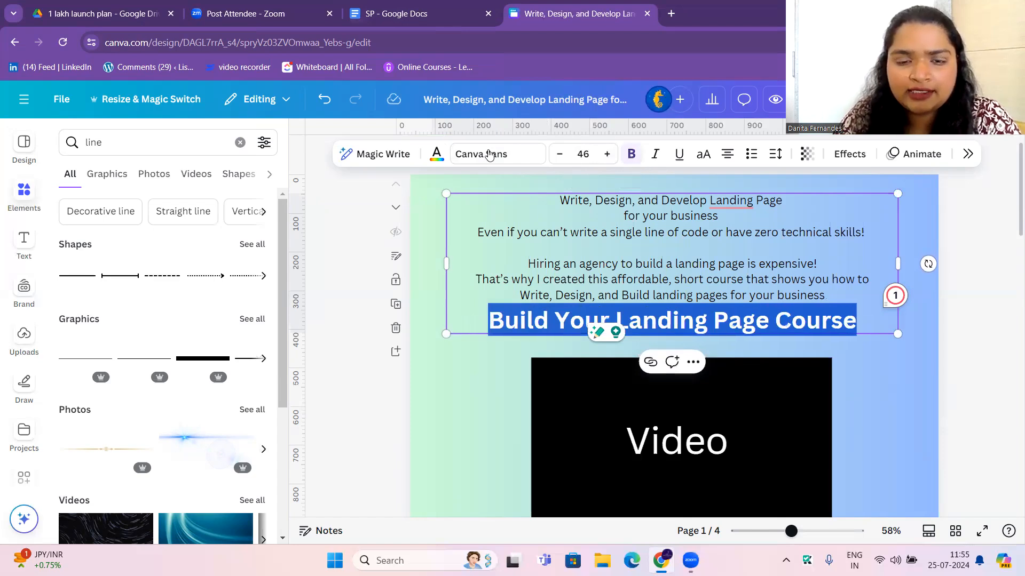
Step: Change the font of "Build Your Landing Page Course" to League Spartan and deselect the text
{"action": "left_click", "coordinate": [523, 160]}
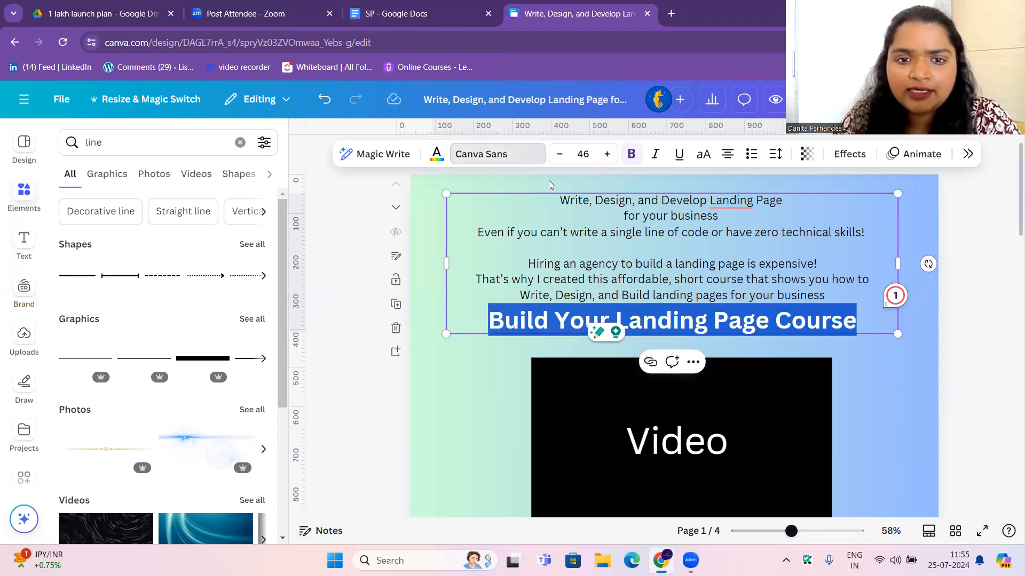
{"action": "scroll", "coordinate": [933, 382], "scroll_direction": "down", "scroll_amount": 5}
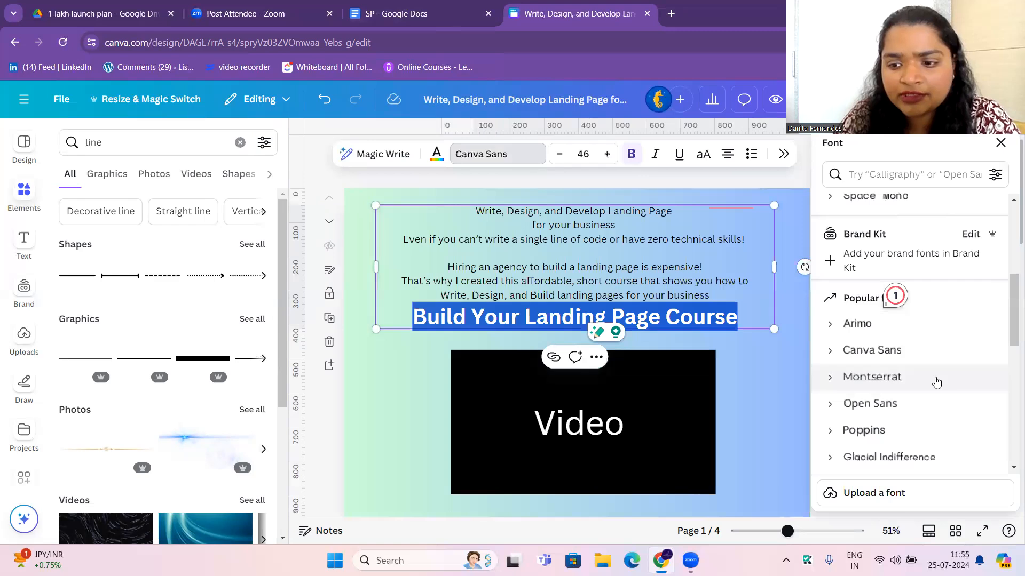
{"action": "scroll", "coordinate": [891, 381], "scroll_direction": "down", "scroll_amount": 1}
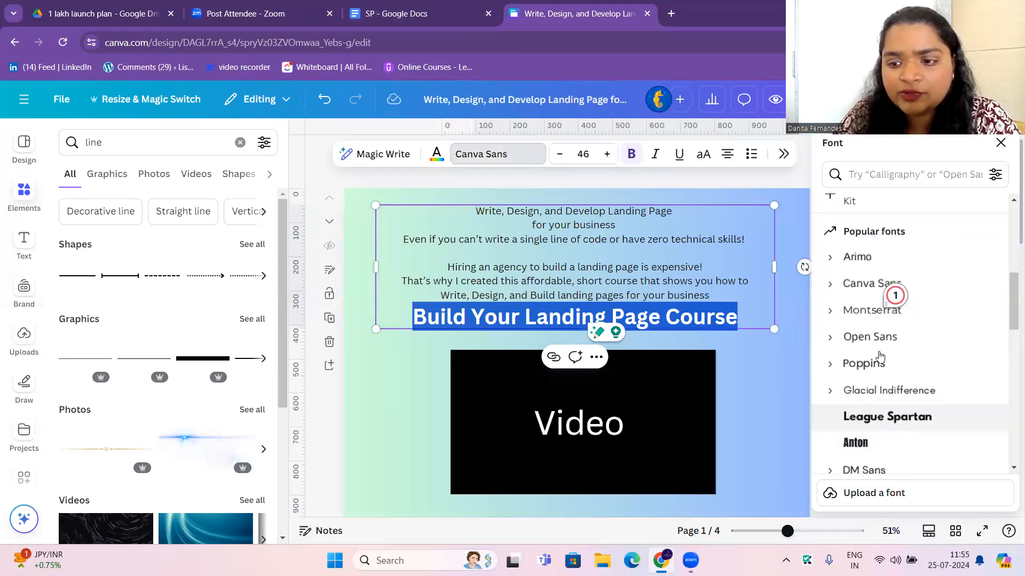
{"action": "left_click", "coordinate": [911, 419]}
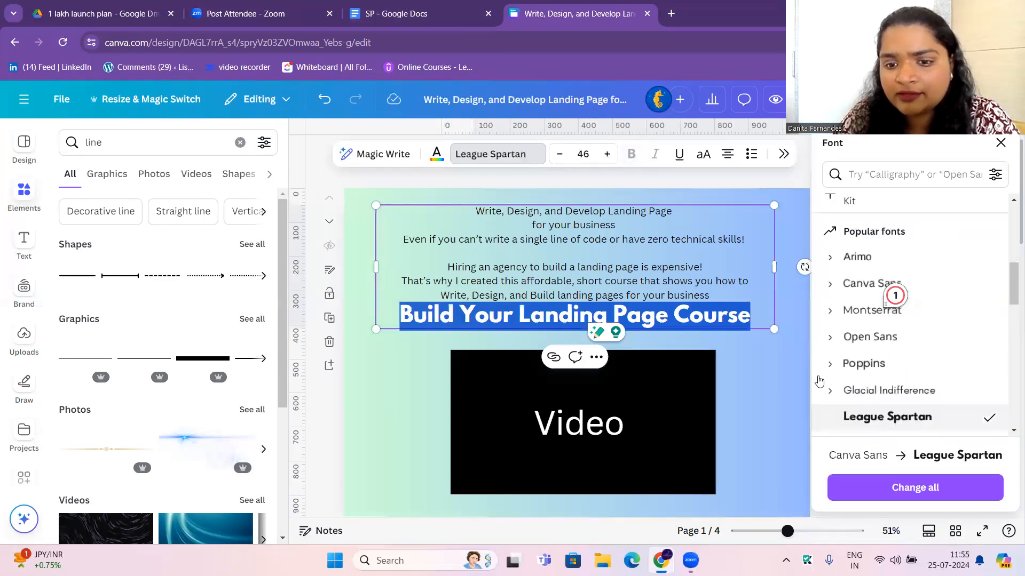
{"action": "left_click", "coordinate": [783, 384]}
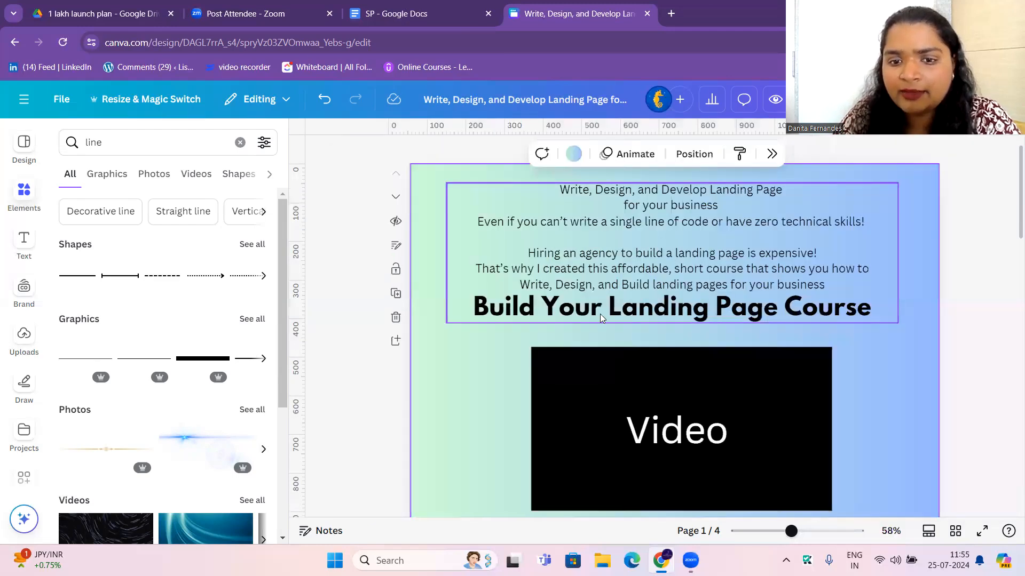
{"action": "left_click", "coordinate": [527, 204]}
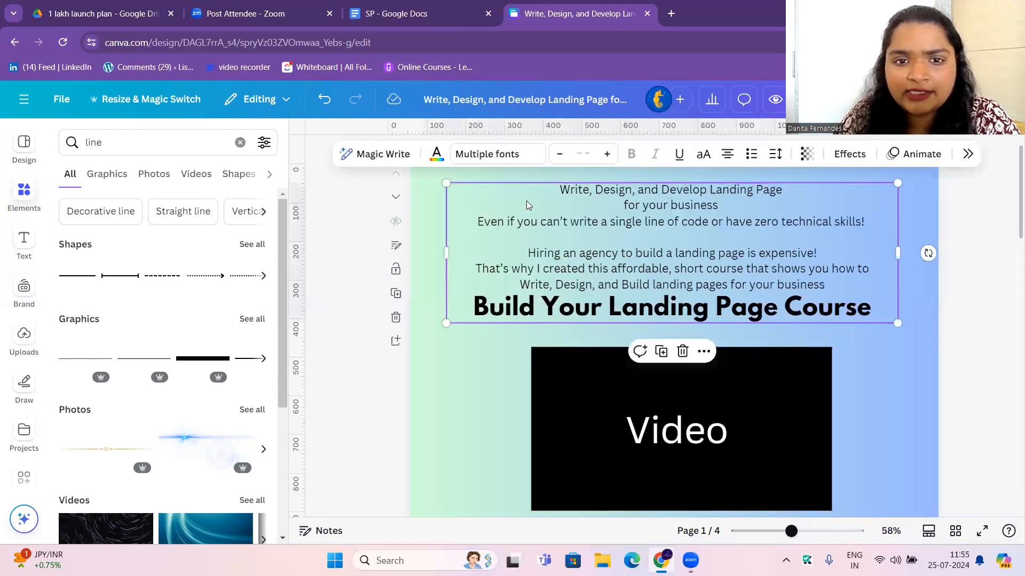
{"action": "left_click", "coordinate": [625, 308]}
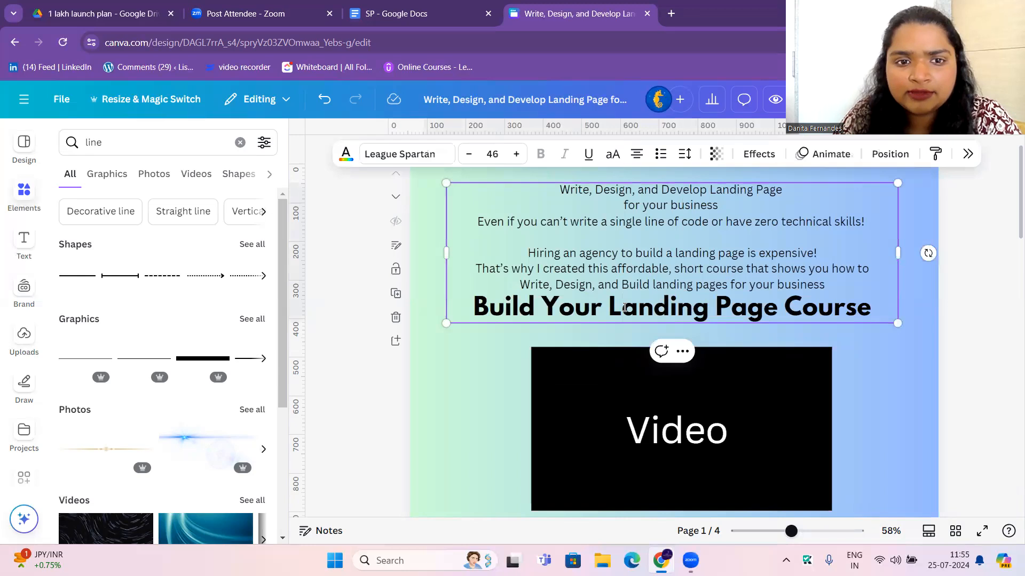
{"action": "left_click", "coordinate": [499, 351]}
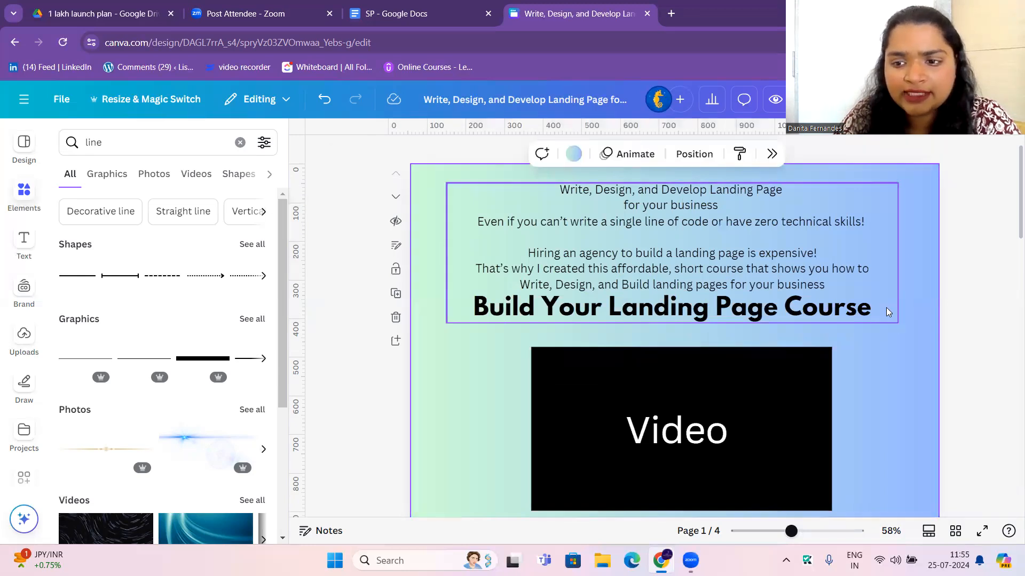
Step: Check the header formatting in the SP document and enlarge "Write, Design, and Develop Landing Page" on the Canva page to font size 32
{"action": "left_click", "coordinate": [406, 13]}
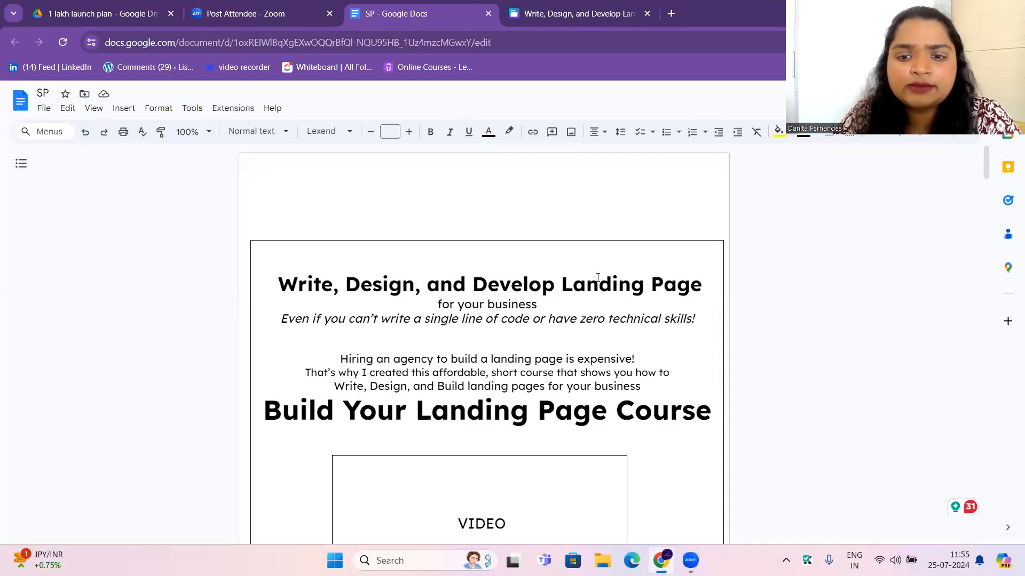
{"action": "key", "text": "ctrl+Tab"}
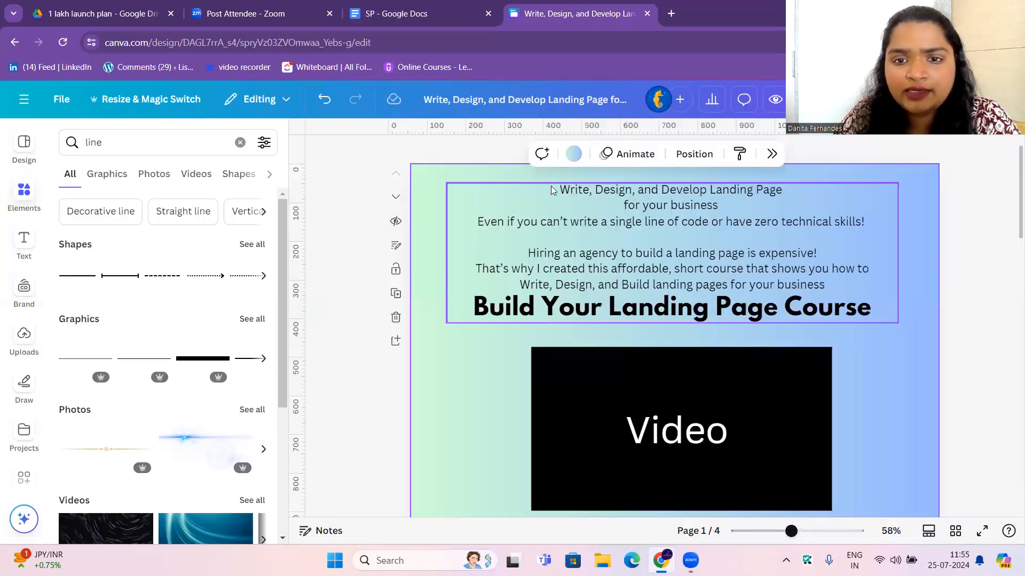
{"action": "triple_click", "coordinate": [799, 189]}
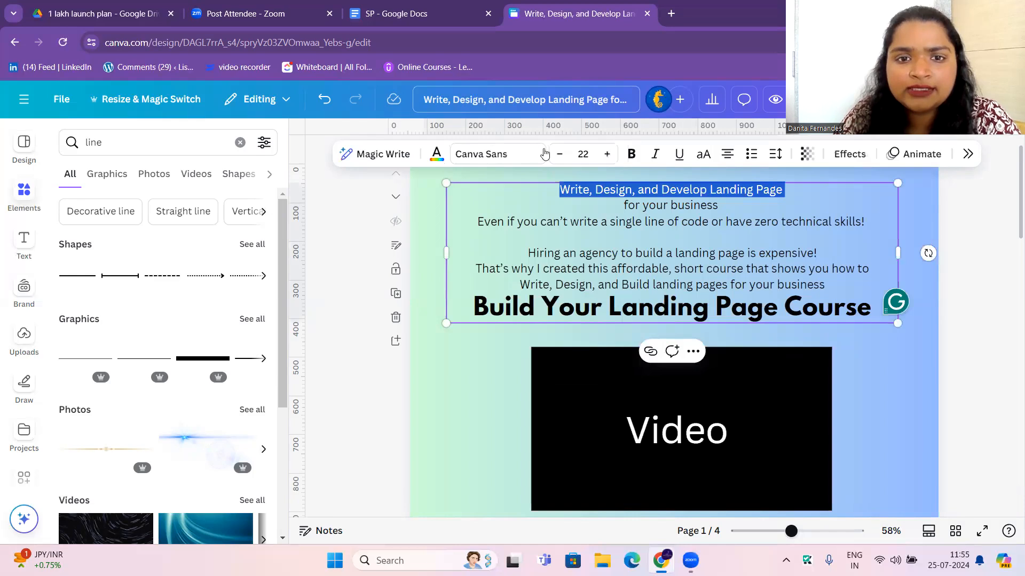
{"action": "left_click", "coordinate": [614, 159]}
{"action": "left_click", "coordinate": [614, 159]}
{"action": "left_click", "coordinate": [614, 160]}
{"action": "left_click", "coordinate": [614, 159]}
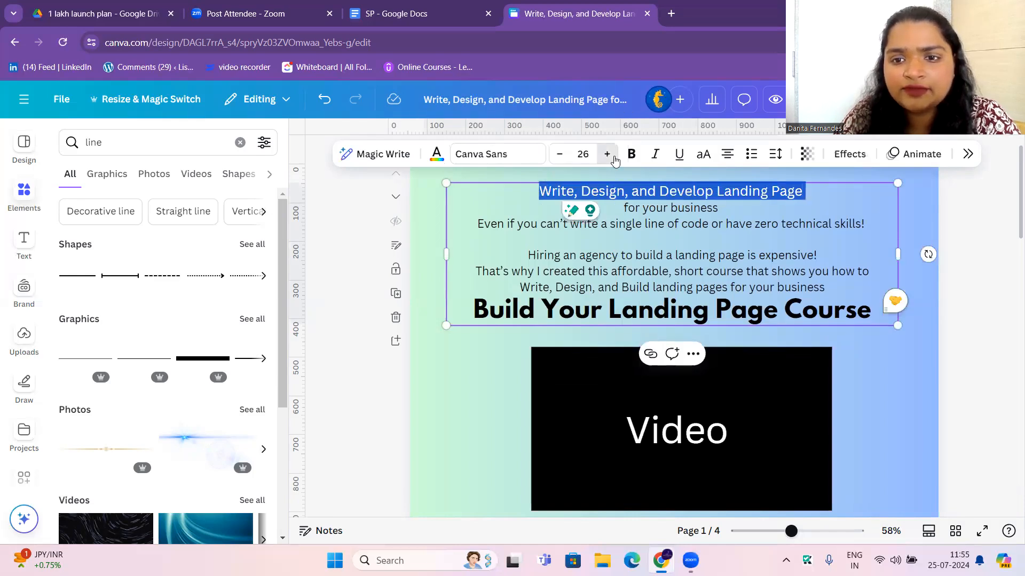
{"action": "left_click", "coordinate": [614, 160]}
{"action": "left_click", "coordinate": [614, 160]}
{"action": "left_click", "coordinate": [614, 160]}
{"action": "left_click", "coordinate": [614, 159]}
{"action": "left_click", "coordinate": [613, 160]}
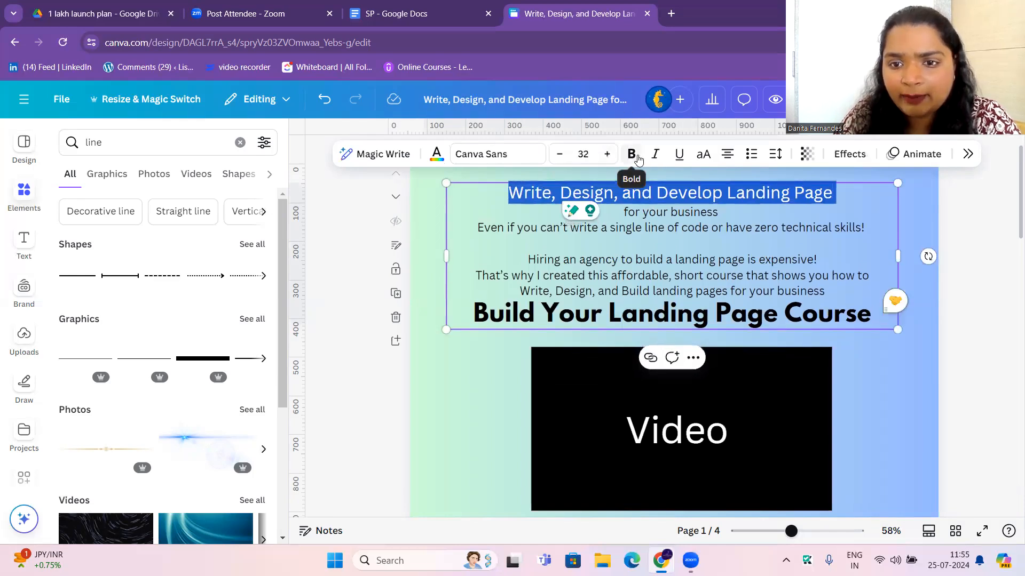
Step: Set "Write, Design, and Develop Landing Page" in League Spartan and deselect the header text
{"action": "key", "text": "ctrl+b"}
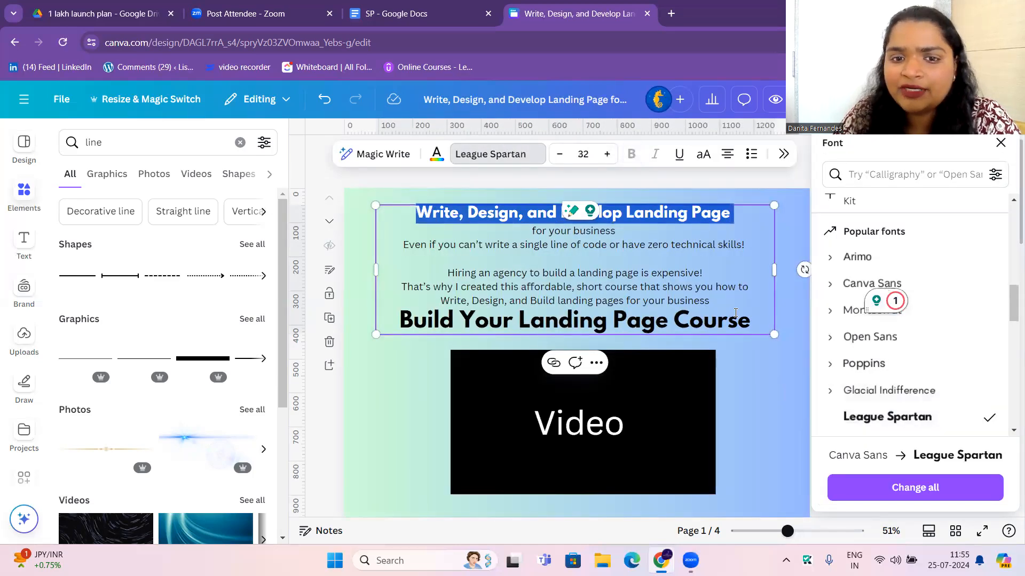
{"action": "left_click", "coordinate": [738, 321]}
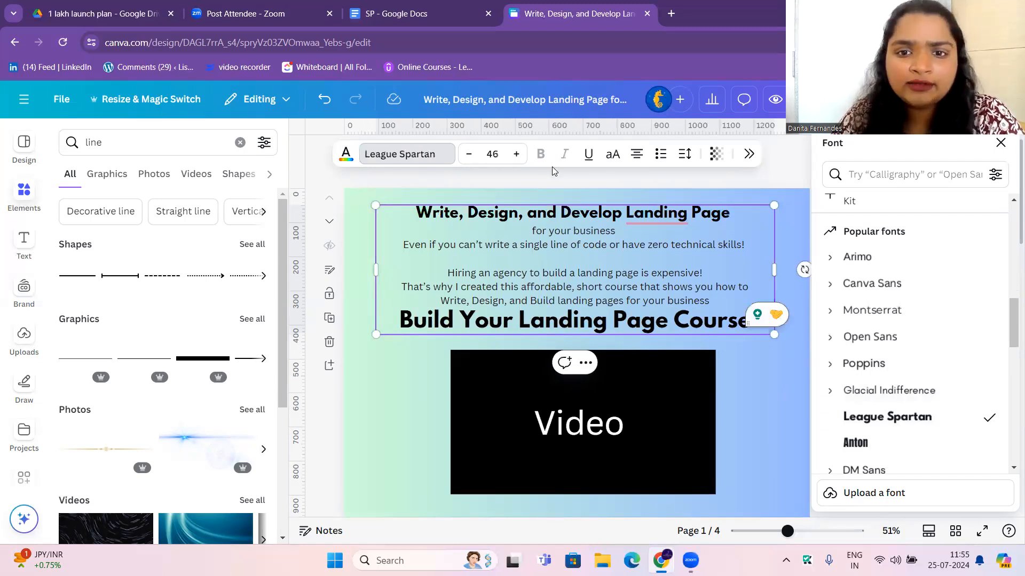
{"action": "left_click", "coordinate": [638, 209]}
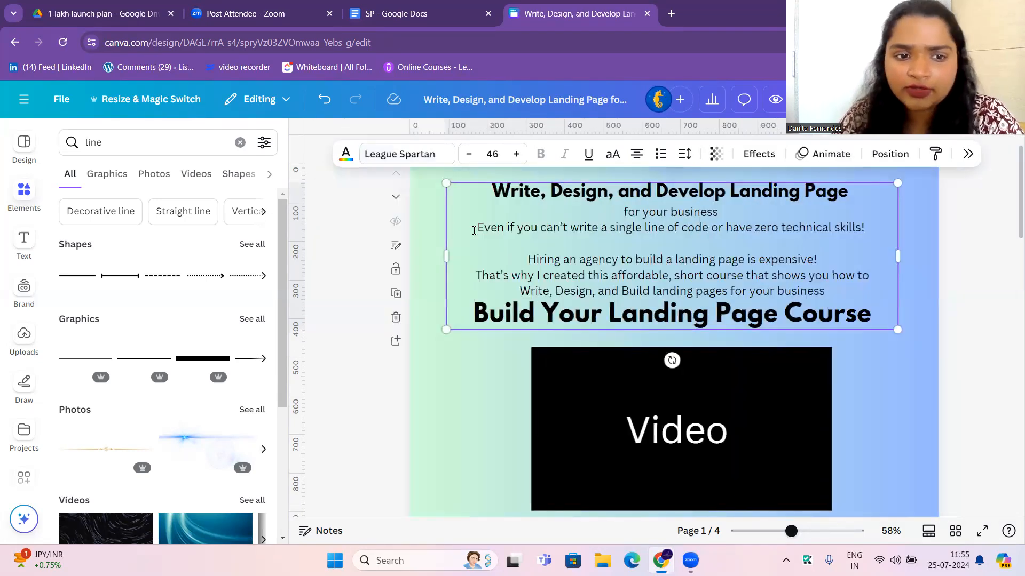
{"action": "left_click", "coordinate": [368, 275]}
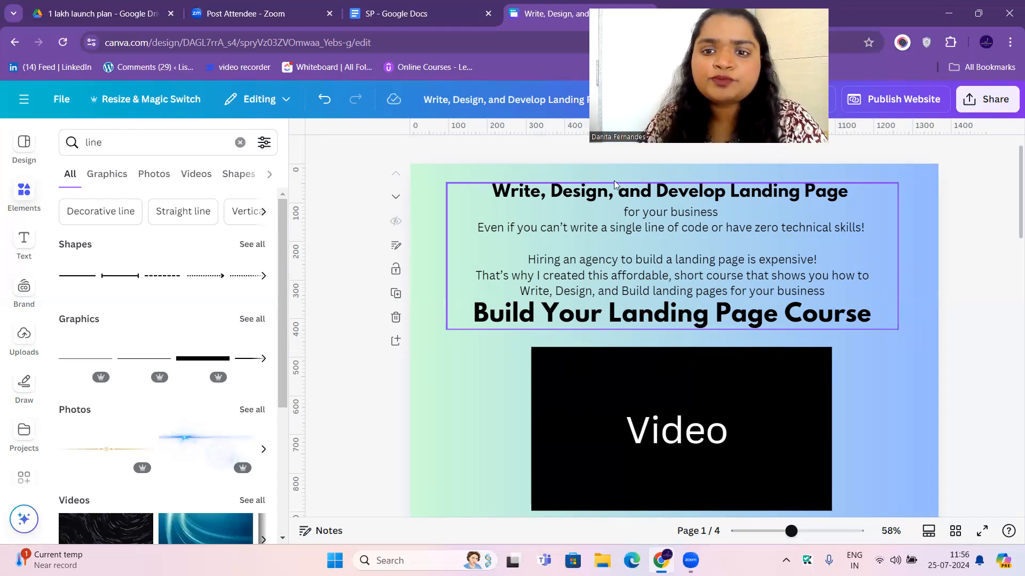
Step: Italicize and slightly enlarge the line "Even if you can't write a single line of code or have zero technical skills!" as in the SP document
{"action": "left_click", "coordinate": [724, 238]}
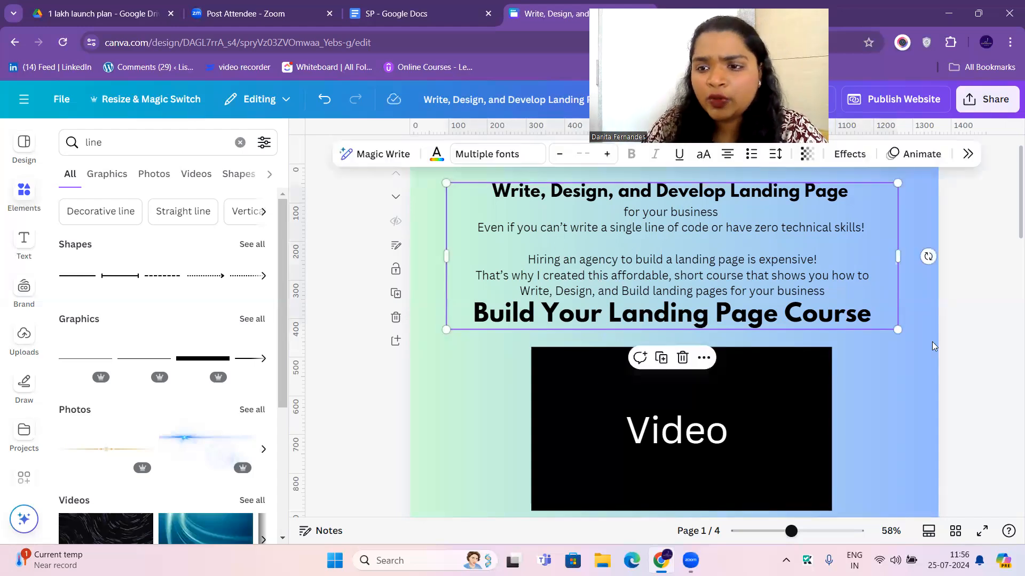
{"action": "left_click", "coordinate": [904, 344]}
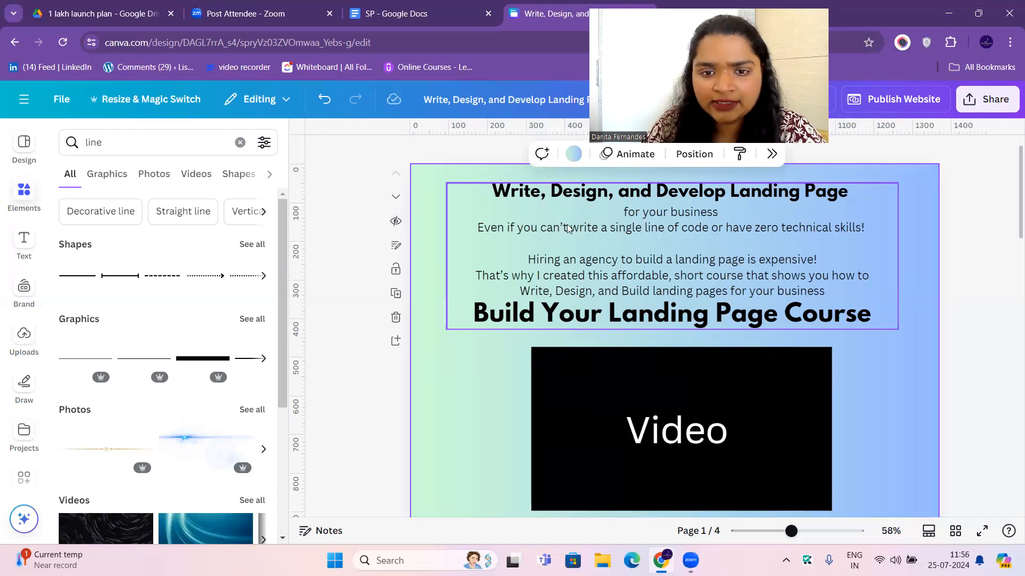
{"action": "left_click", "coordinate": [405, 13]}
{"action": "left_click", "coordinate": [547, 11]}
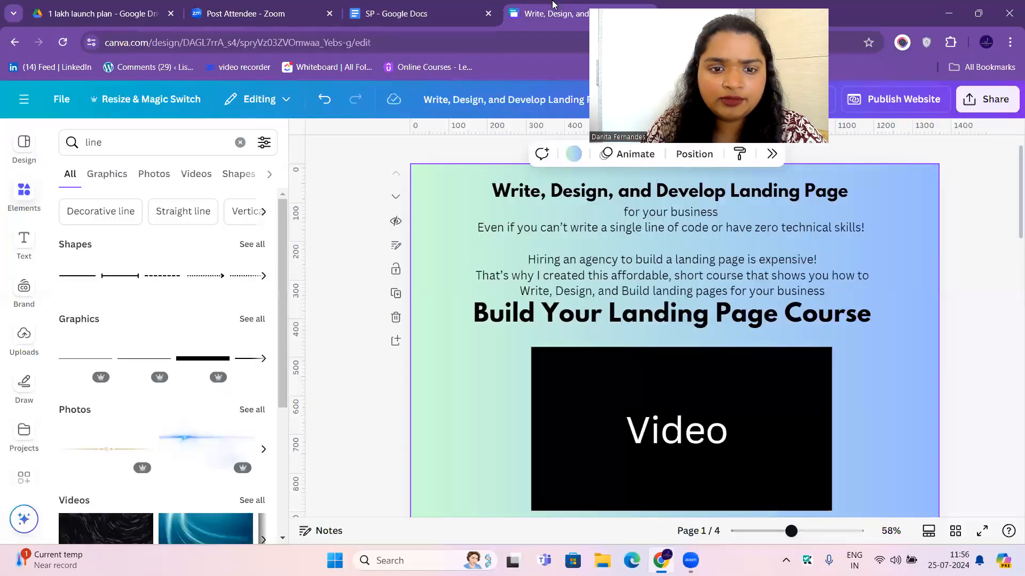
{"action": "left_click", "coordinate": [481, 227]}
{"action": "left_click", "coordinate": [480, 227]}
{"action": "left_click_drag", "start_coordinate": [479, 227], "coordinate": [876, 221]}
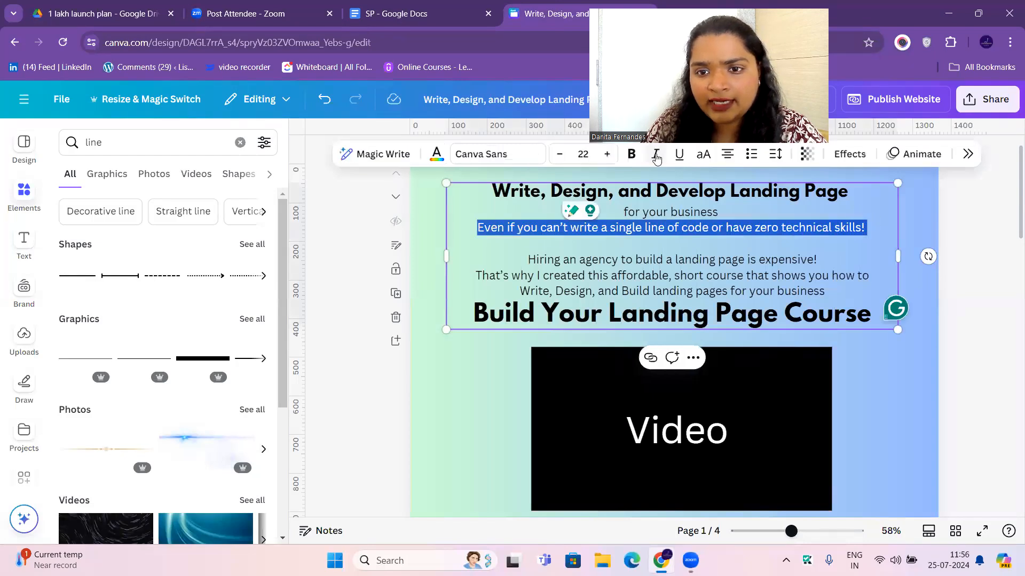
{"action": "left_click", "coordinate": [655, 156]}
{"action": "left_click", "coordinate": [609, 157]}
{"action": "left_click", "coordinate": [608, 155]}
{"action": "left_click", "coordinate": [608, 156]}
Step: Check the SP document and enlarge the three lines from "Hiring an agency" to "landing pages for your business" on the Canva page to font size 24
{"action": "left_click", "coordinate": [380, 4]}
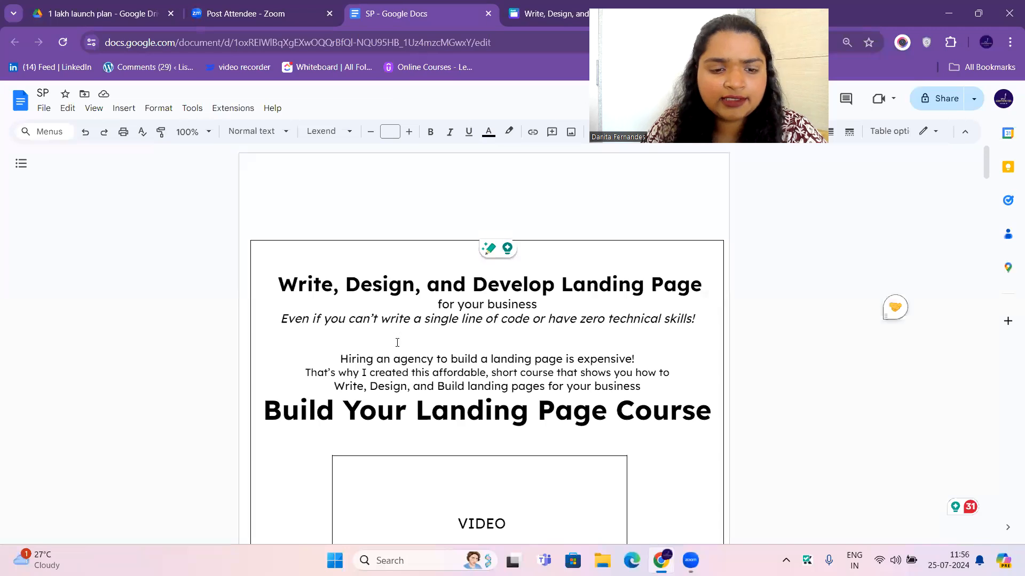
{"action": "left_click", "coordinate": [518, 8]}
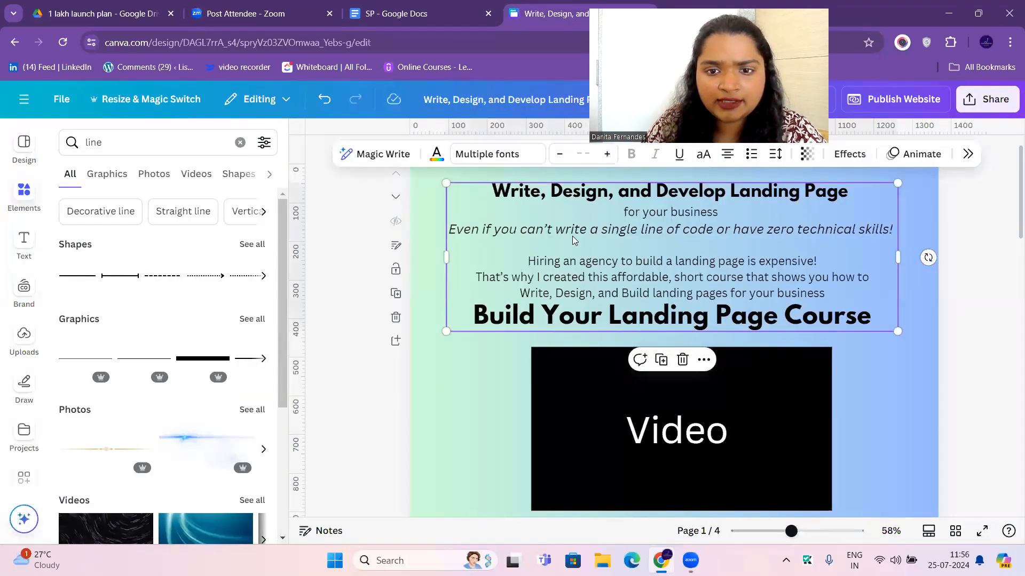
{"action": "left_click_drag", "start_coordinate": [547, 254], "coordinate": [850, 301]}
{"action": "left_click", "coordinate": [609, 155]}
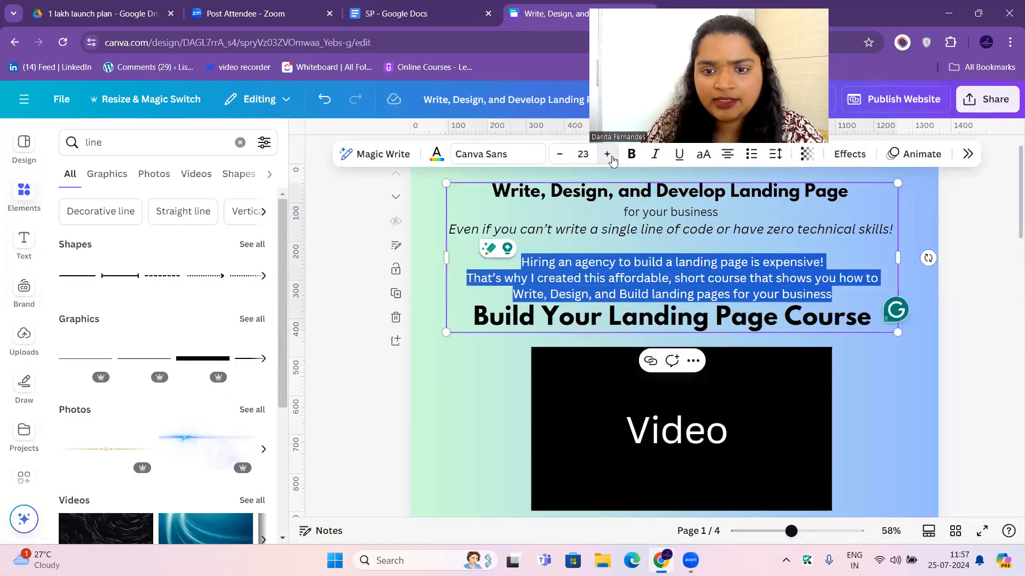
{"action": "left_click", "coordinate": [609, 156]}
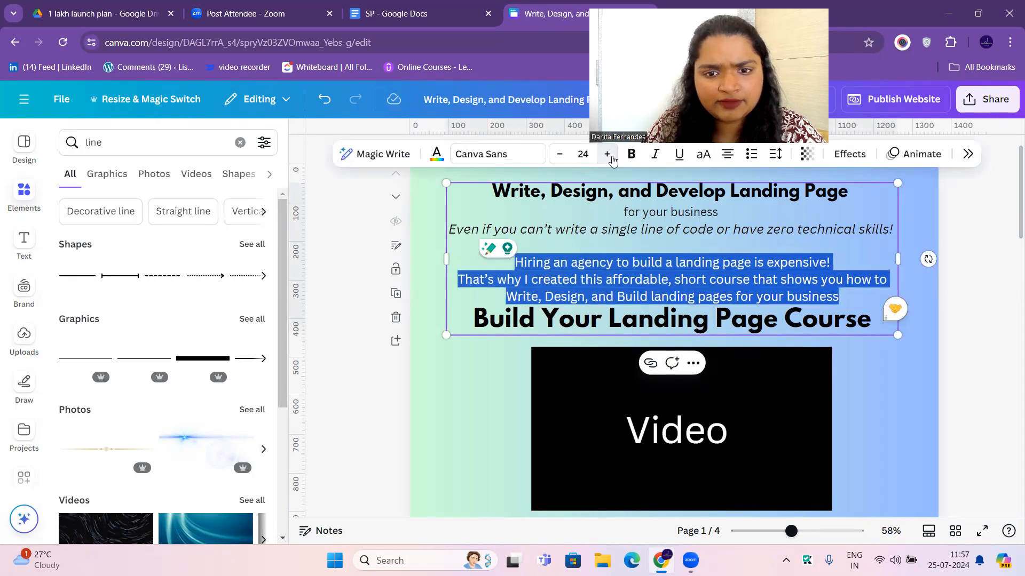
{"action": "left_click", "coordinate": [748, 315]}
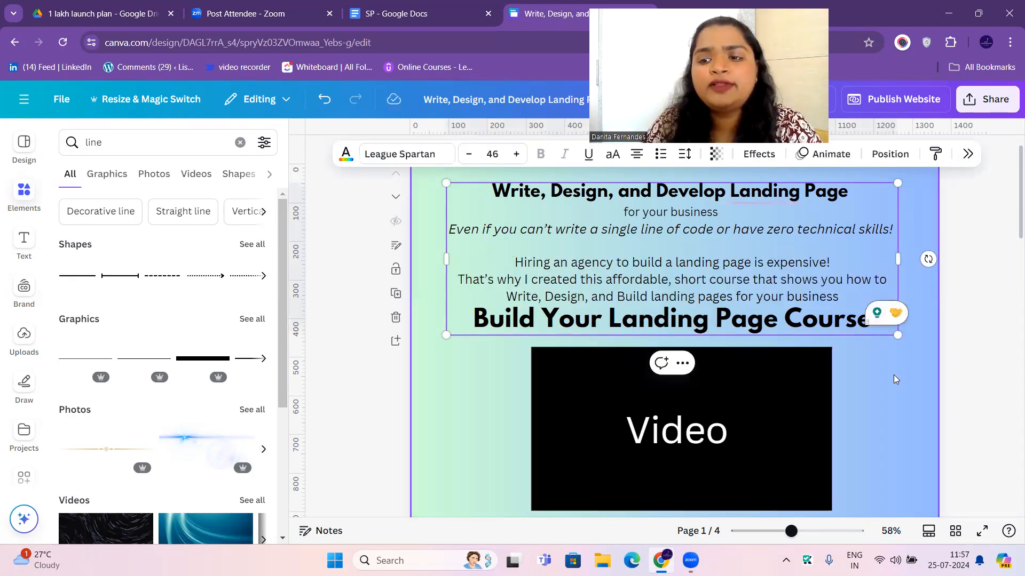
{"action": "left_click", "coordinate": [516, 394]}
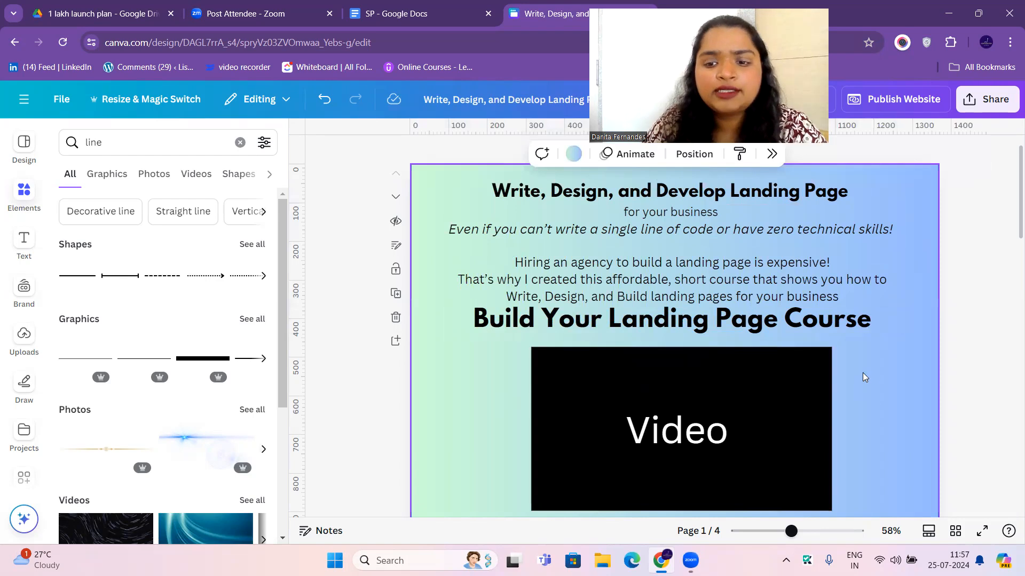
Step: Change the font of "Today Just ₹5000" on the purple button below the video to League Spartan
{"action": "scroll", "coordinate": [862, 376], "scroll_direction": "down", "scroll_amount": 3}
{"action": "scroll", "coordinate": [847, 386], "scroll_direction": "down", "scroll_amount": 3}
{"action": "scroll", "coordinate": [694, 437], "scroll_direction": "up", "scroll_amount": 3}
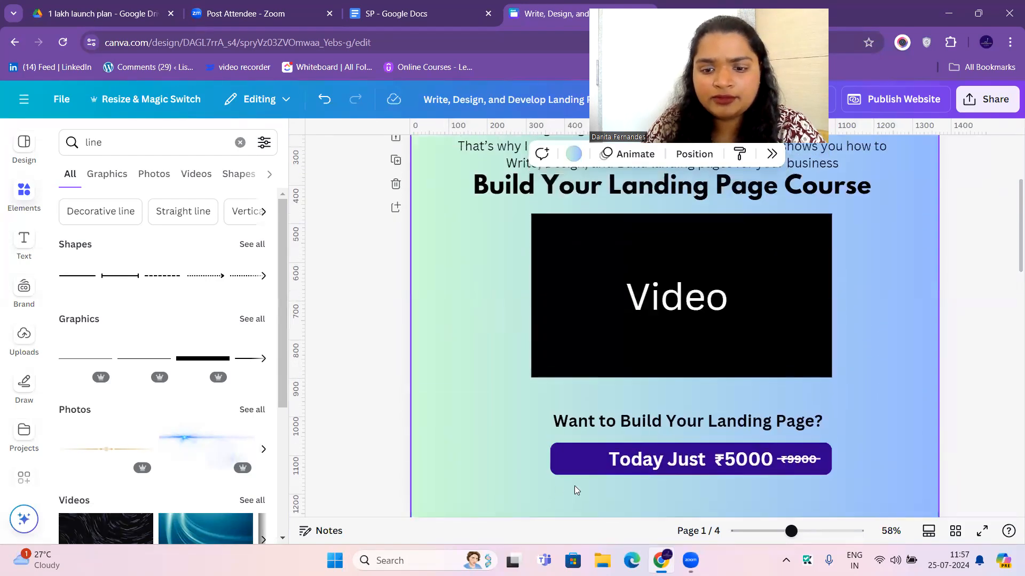
{"action": "left_click", "coordinate": [615, 464]}
{"action": "double_click", "coordinate": [614, 462]}
{"action": "left_click_drag", "start_coordinate": [614, 462], "coordinate": [773, 462]}
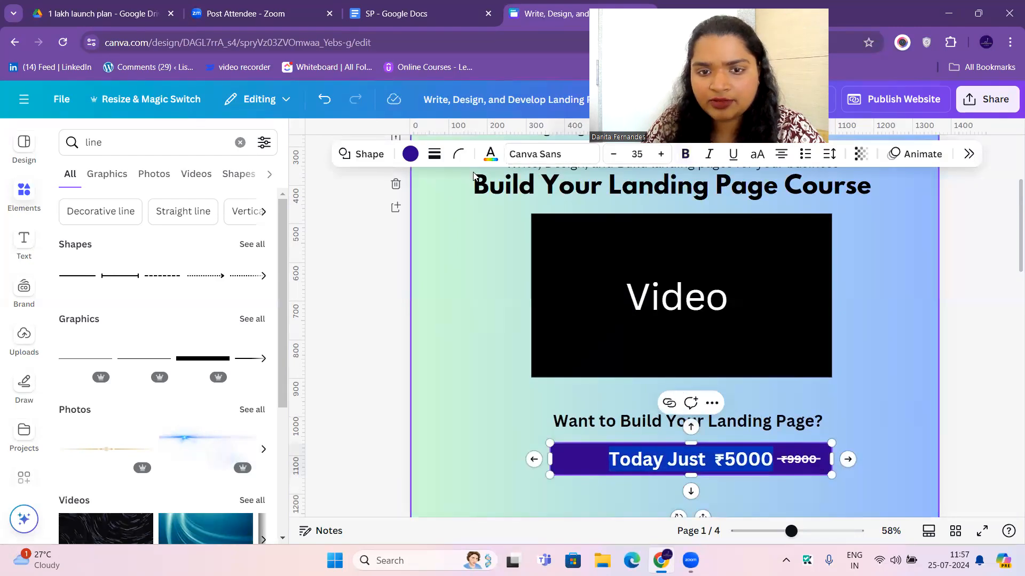
{"action": "left_click", "coordinate": [539, 155]}
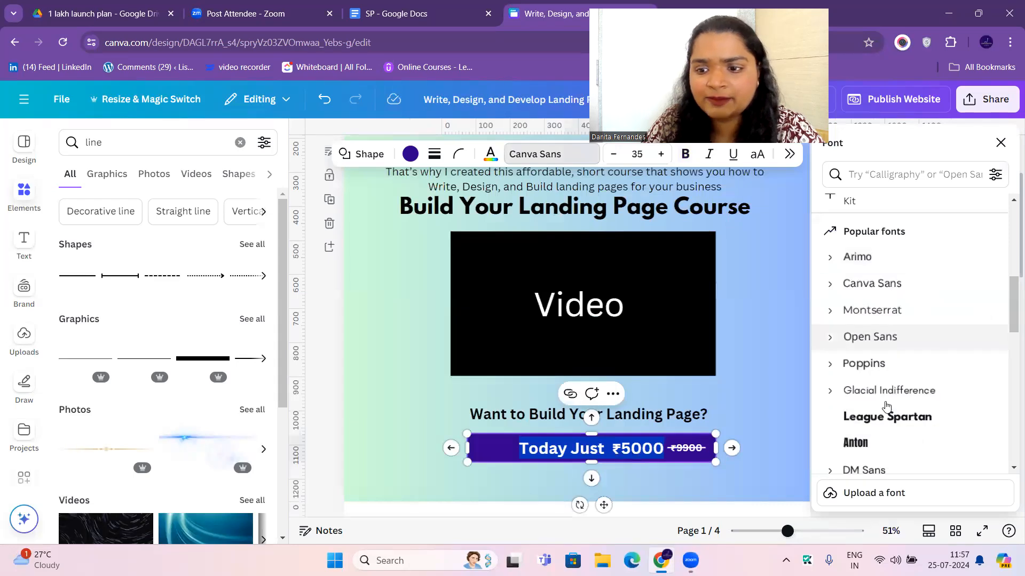
{"action": "left_click", "coordinate": [887, 417]}
{"action": "left_click", "coordinate": [730, 460]}
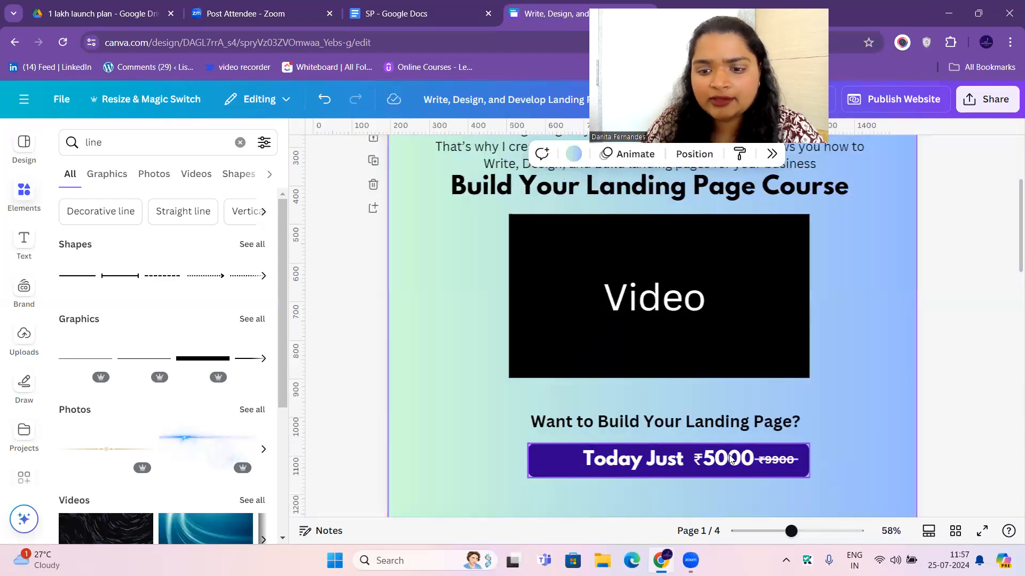
Step: Widen and reposition the purple price button to leave a gap between ₹5000 and the struck-through ₹9900
{"action": "left_click", "coordinate": [693, 460]}
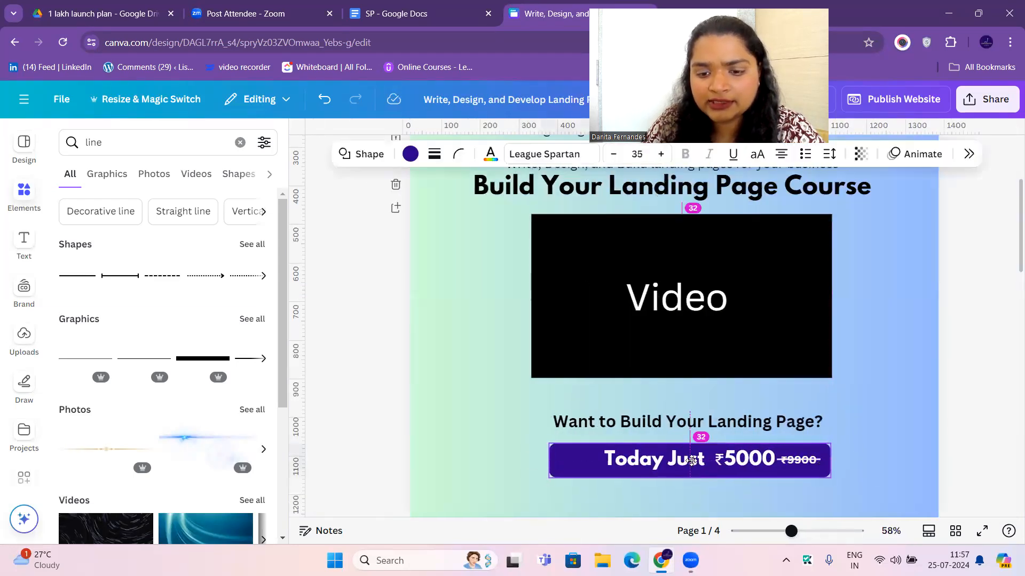
{"action": "left_click", "coordinate": [604, 460]}
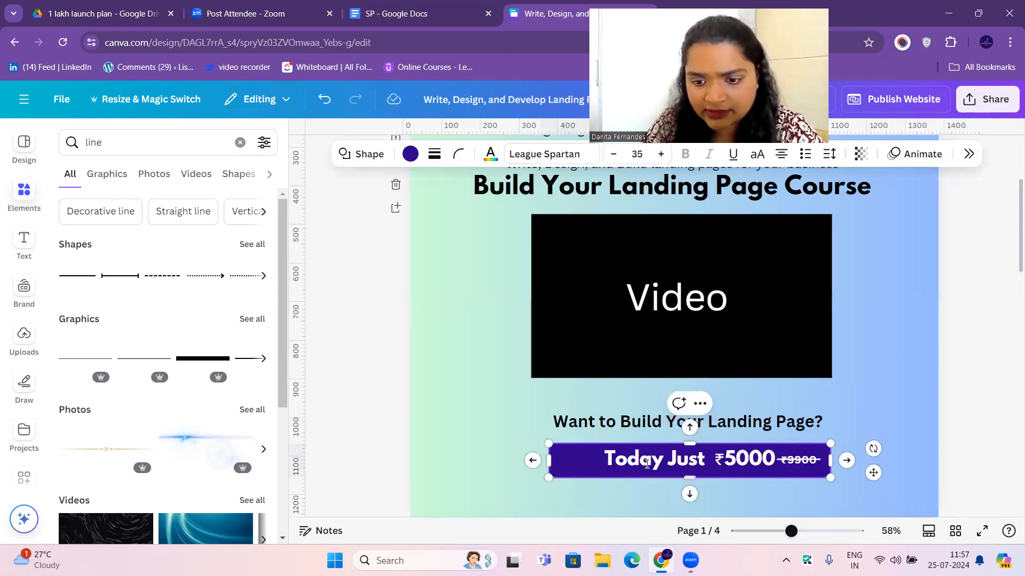
{"action": "left_click_drag", "start_coordinate": [831, 461], "coordinate": [878, 475]}
{"action": "left_click", "coordinate": [752, 412]}
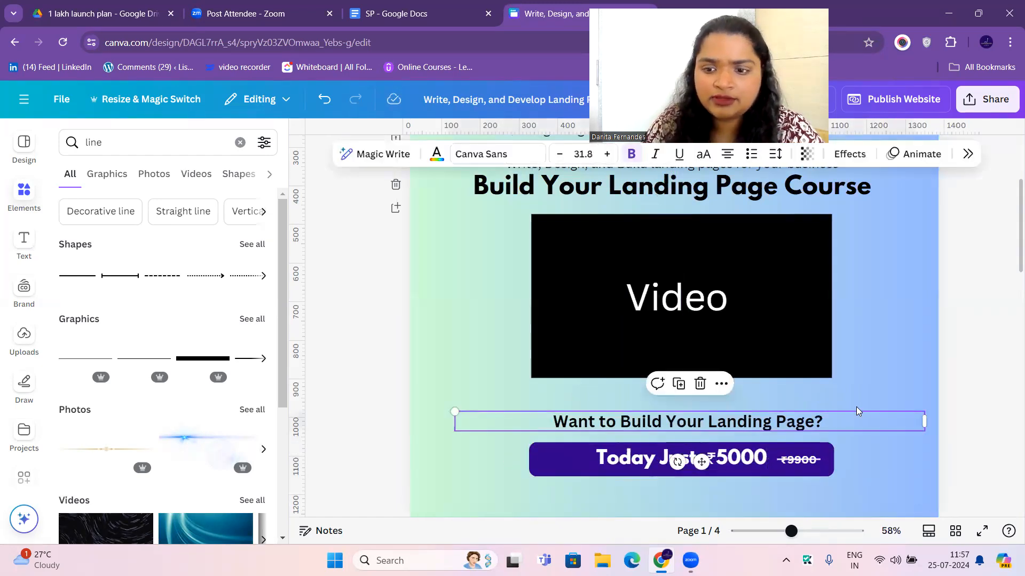
Step: Change the font of "Want to Build Your Landing Page?" to League Spartan and move the line slightly up, away from the price button
{"action": "left_click", "coordinate": [833, 422]}
{"action": "left_click_drag", "start_coordinate": [834, 422], "coordinate": [530, 414]}
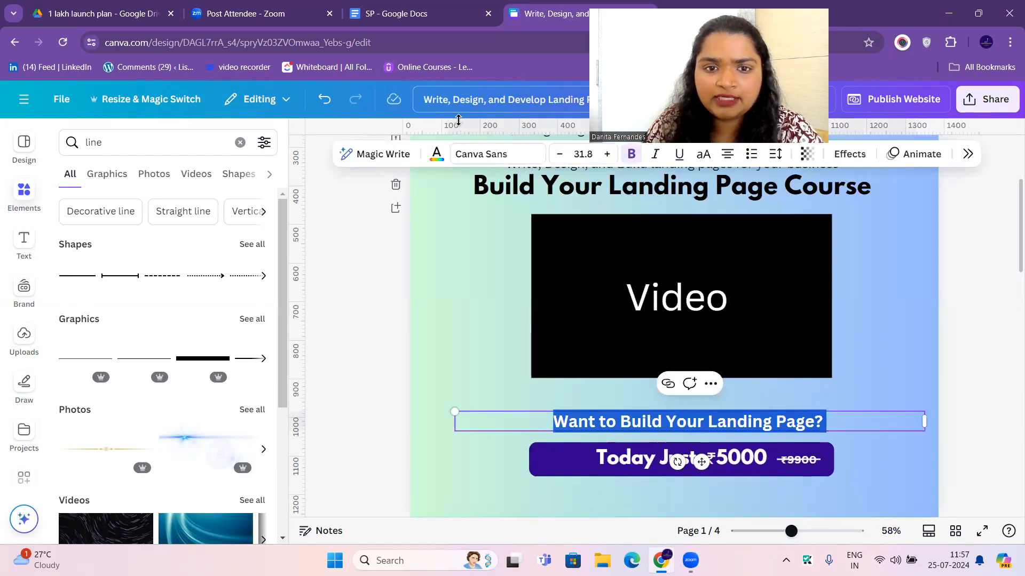
{"action": "left_click", "coordinate": [480, 154]}
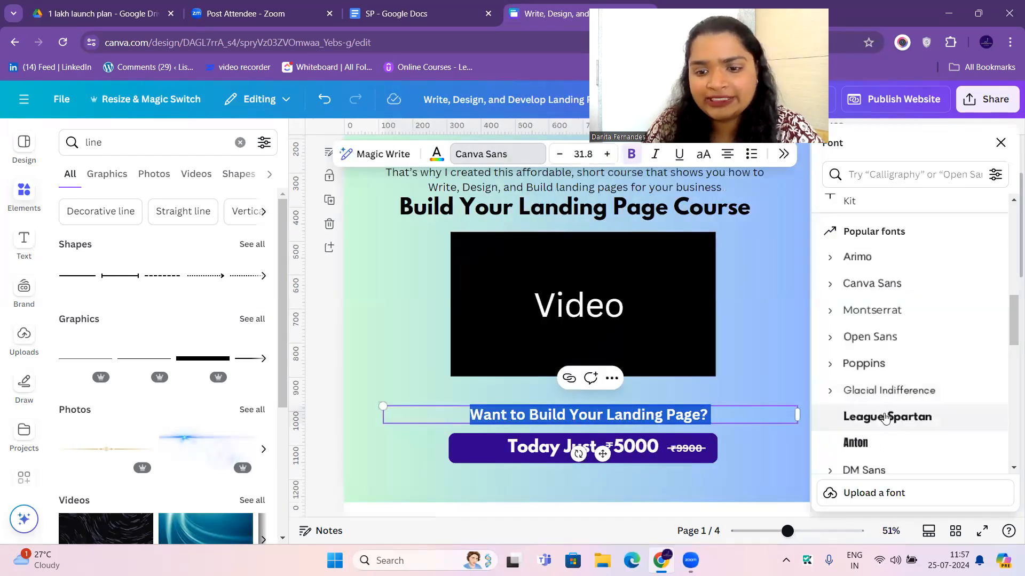
{"action": "left_click", "coordinate": [885, 417]}
{"action": "left_click", "coordinate": [701, 415]}
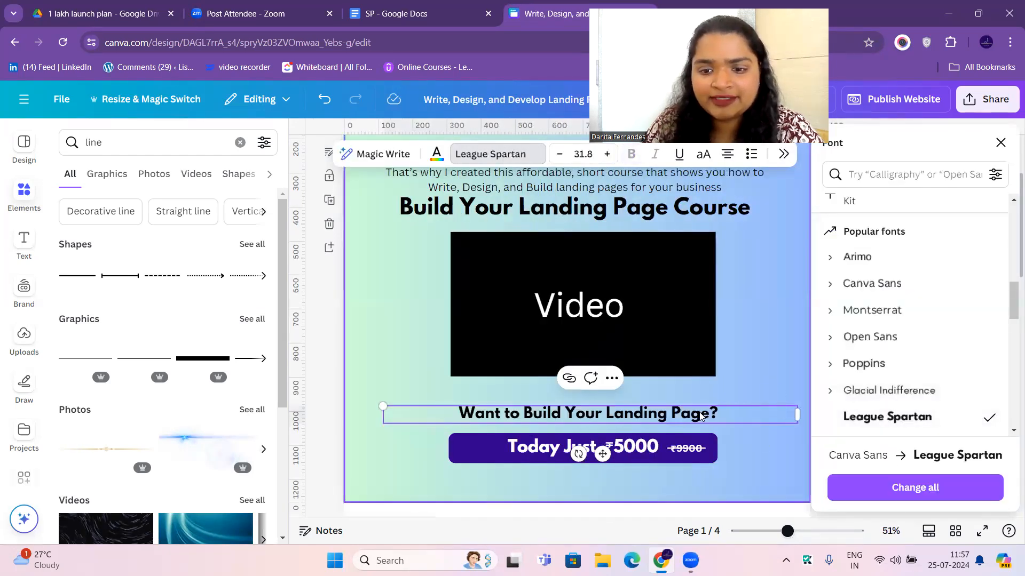
{"action": "left_click_drag", "start_coordinate": [730, 423], "coordinate": [730, 414]}
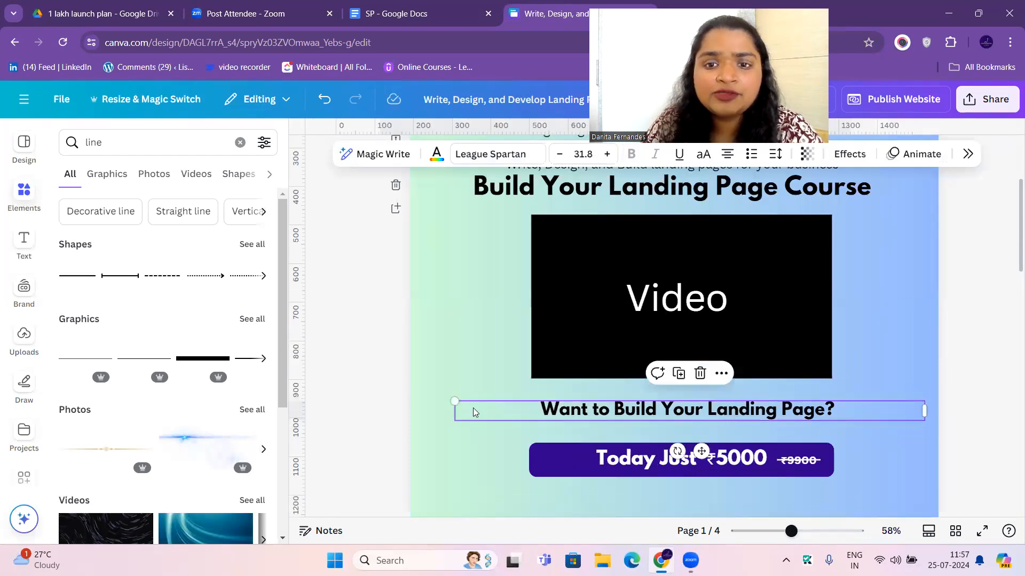
{"action": "left_click", "coordinate": [473, 414]}
Step: Check the SP document for the section that follows the price button, then return to the Canva page
{"action": "scroll", "coordinate": [481, 437], "scroll_direction": "down", "scroll_amount": 3}
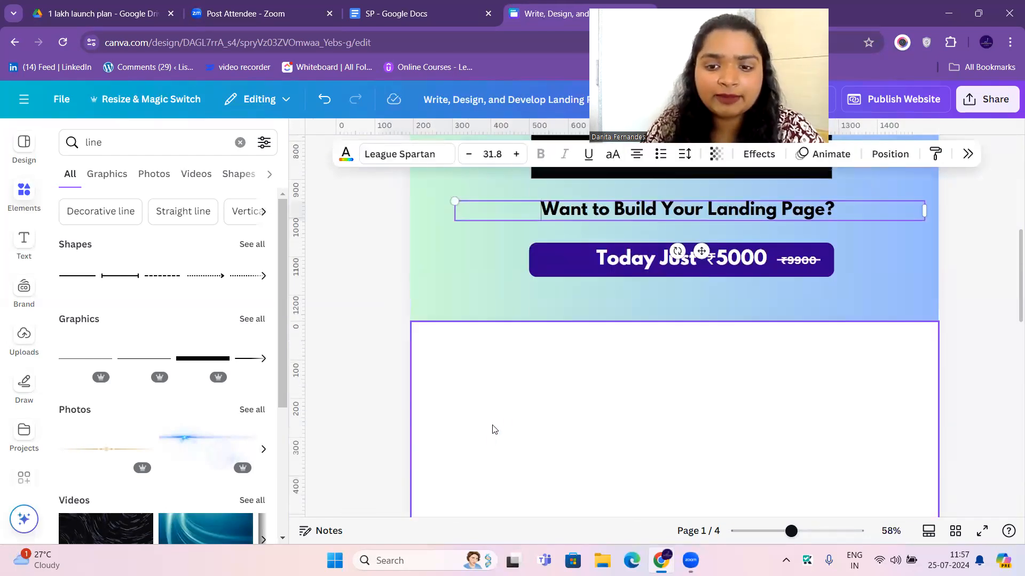
{"action": "left_click", "coordinate": [623, 374]}
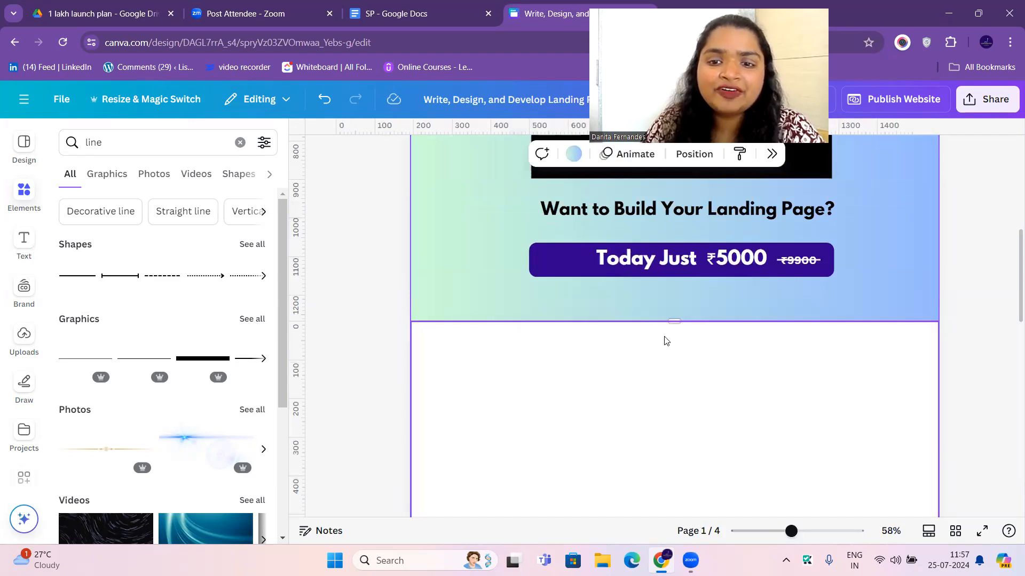
{"action": "left_click", "coordinate": [399, 7]}
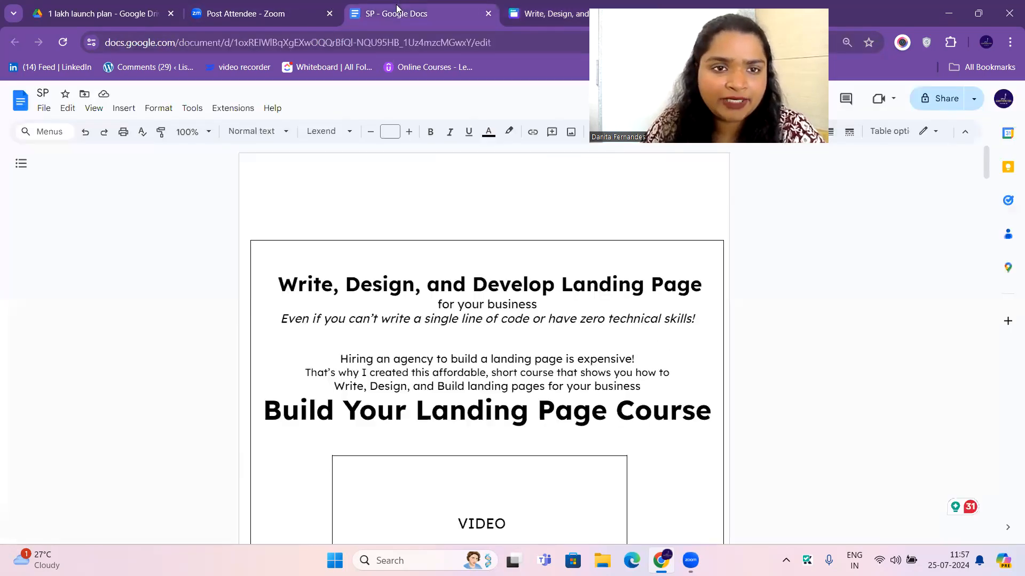
{"action": "scroll", "coordinate": [442, 333], "scroll_direction": "down", "scroll_amount": 10}
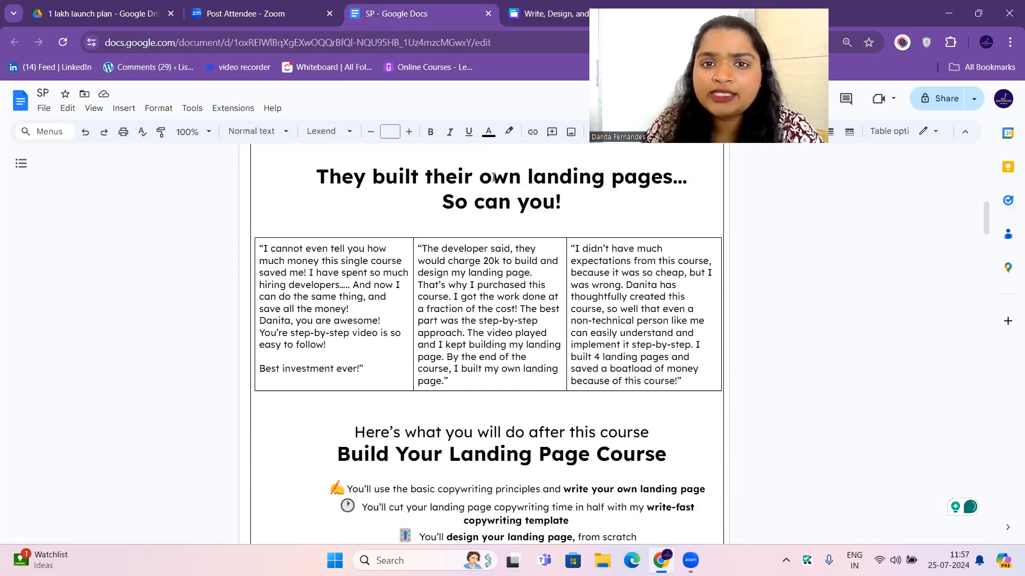
{"action": "left_click", "coordinate": [552, 15]}
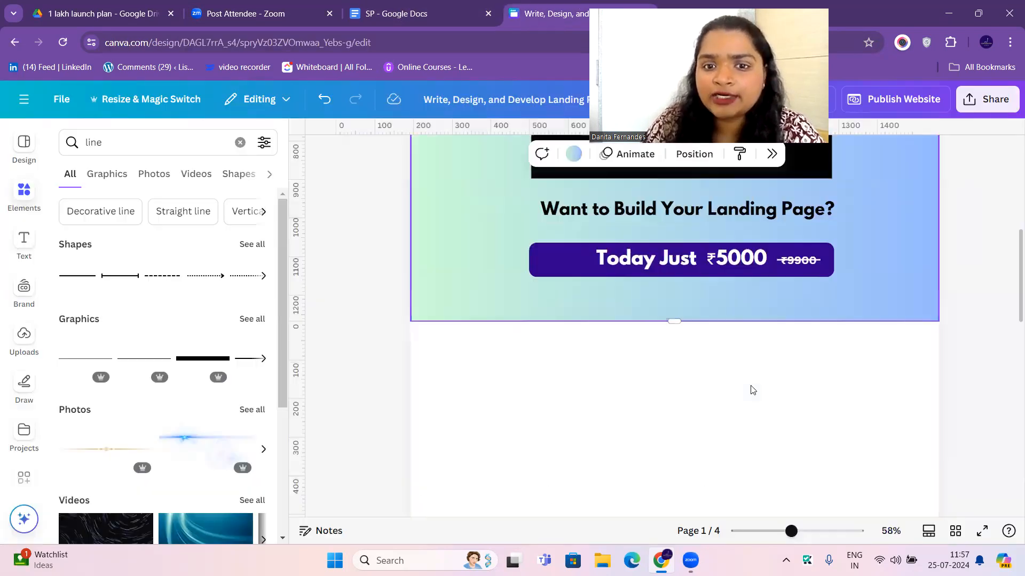
{"action": "left_click", "coordinate": [679, 388]}
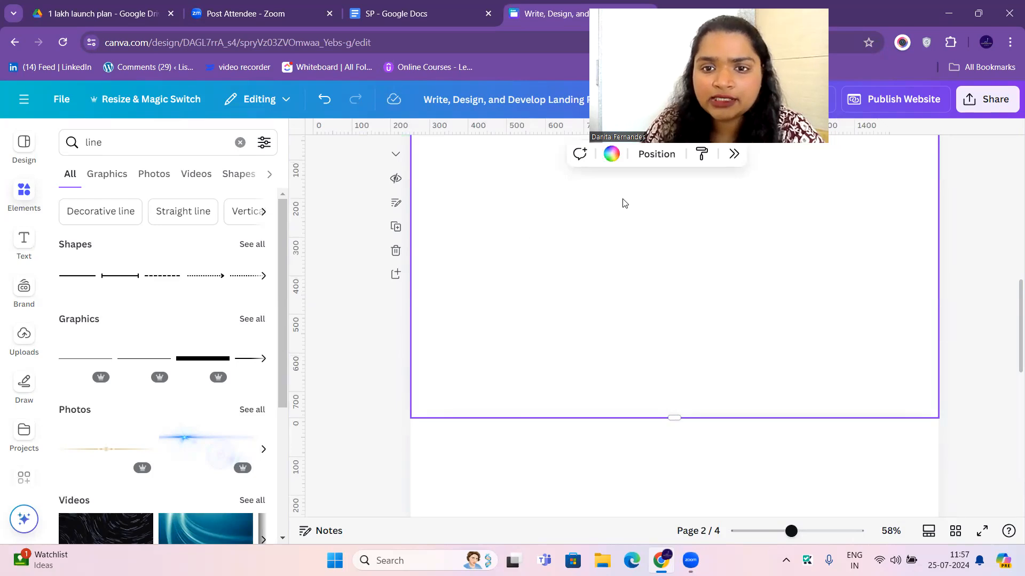
{"action": "left_click", "coordinate": [611, 154]}
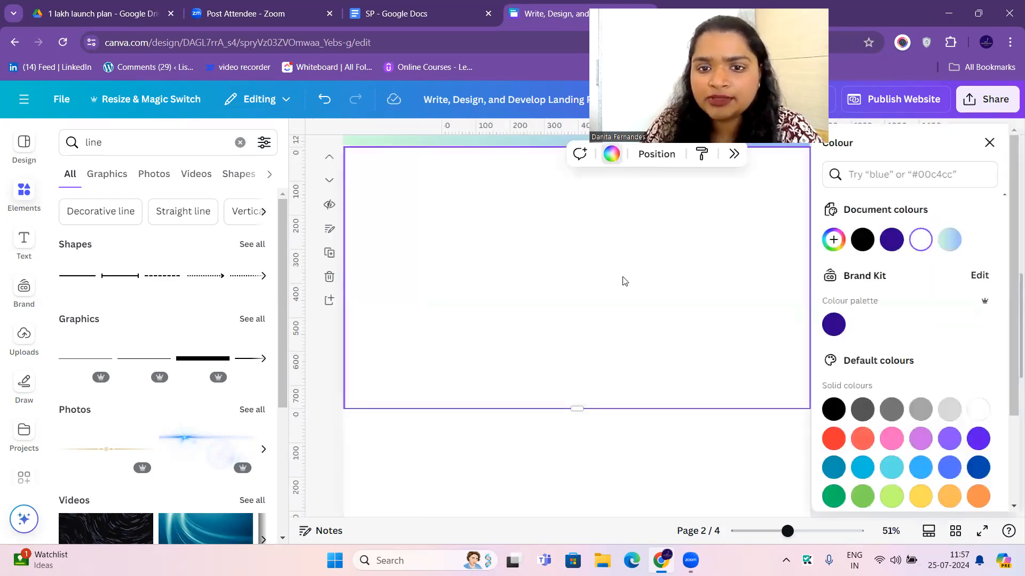
{"action": "scroll", "coordinate": [613, 336], "scroll_direction": "up", "scroll_amount": 4}
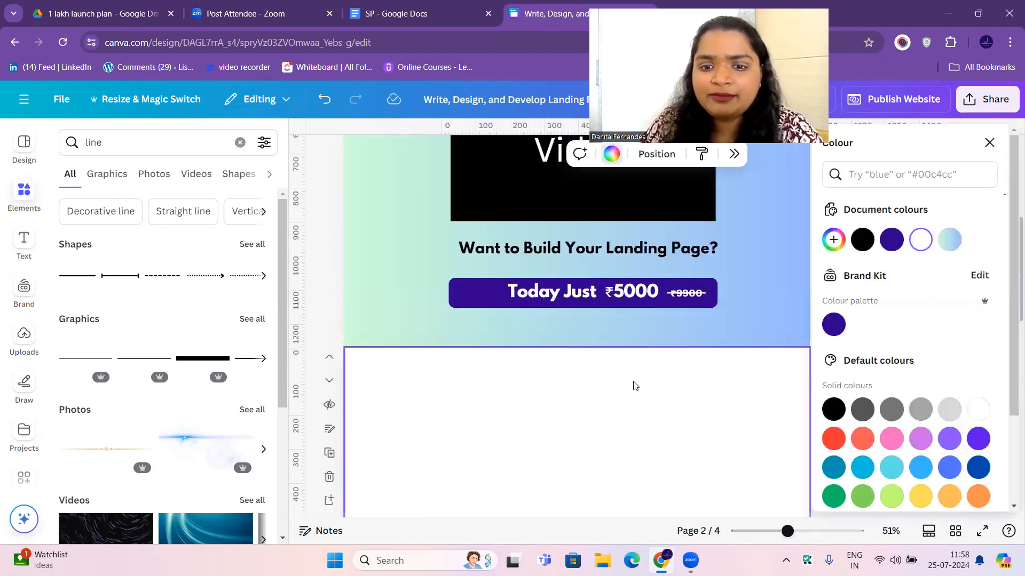
{"action": "scroll", "coordinate": [676, 380], "scroll_direction": "down", "scroll_amount": 4}
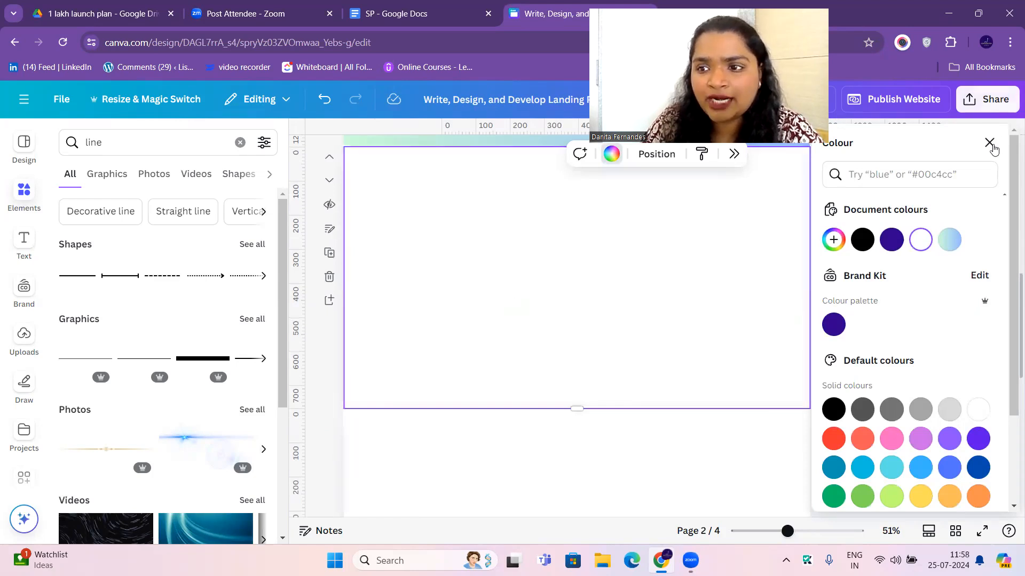
{"action": "left_click", "coordinate": [989, 143]}
Step: Add the heading "They built their own landing pages... So can you too!" from the SP document to page 2, at font size 37.8 near its upper edge
{"action": "left_click", "coordinate": [421, 16]}
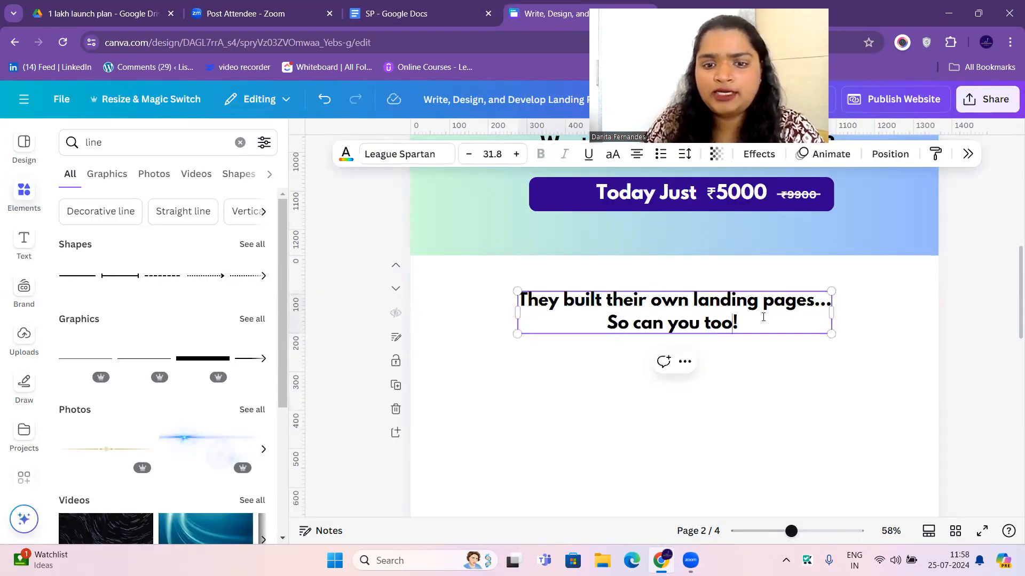
{"action": "left_click_drag", "start_coordinate": [764, 317], "coordinate": [519, 303]}
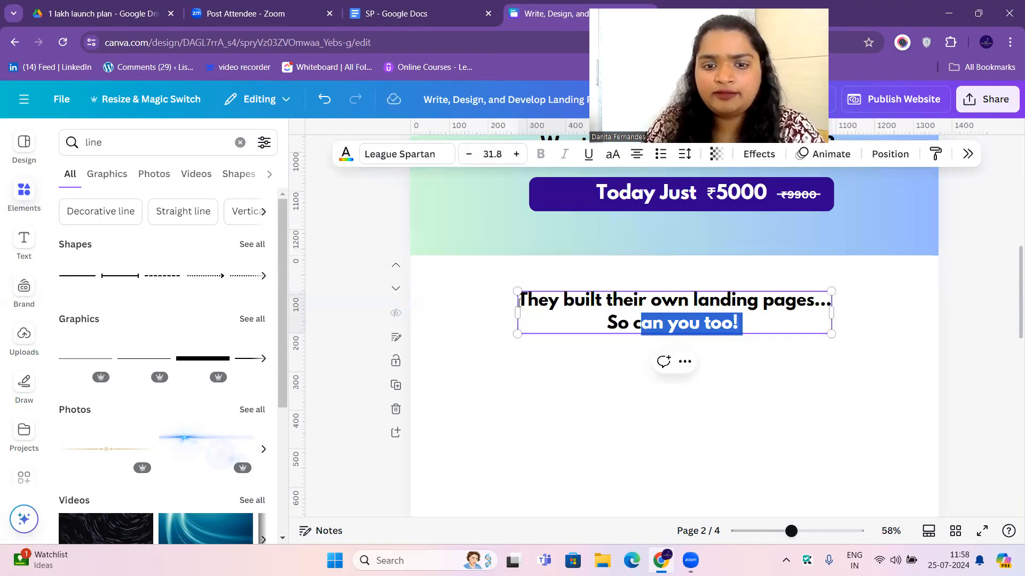
{"action": "left_click_drag", "start_coordinate": [505, 246], "coordinate": [472, 139]}
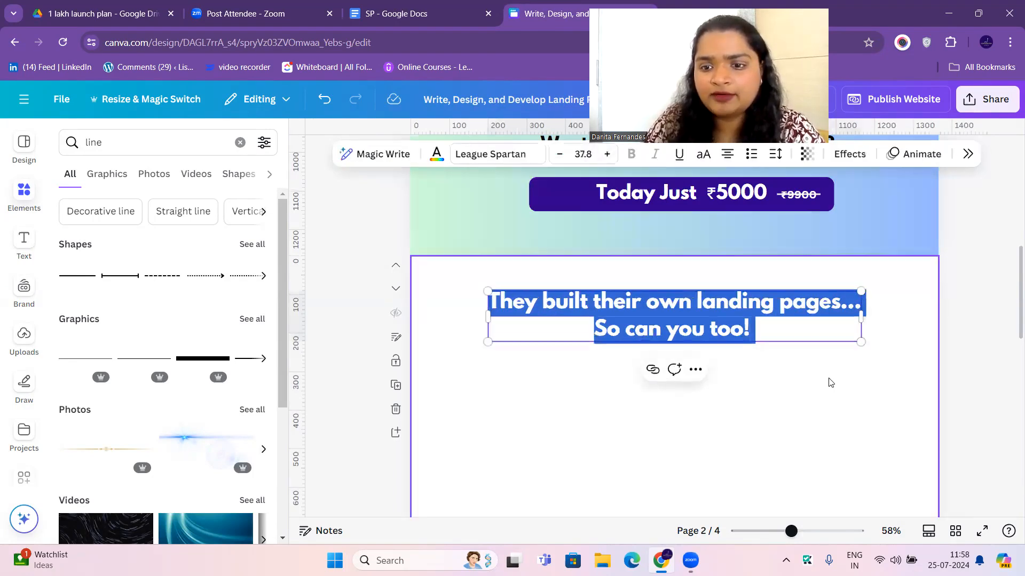
{"action": "left_click_drag", "start_coordinate": [743, 336], "coordinate": [737, 326]}
{"action": "left_click", "coordinate": [737, 273]}
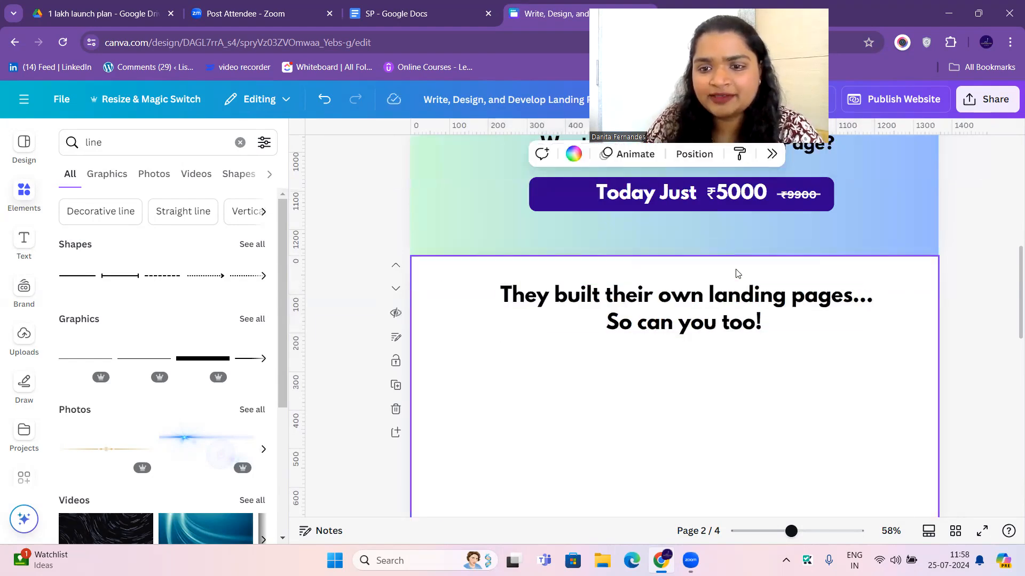
Step: Check how the three testimonials are laid out below the heading in the SP document
{"action": "left_click", "coordinate": [725, 233]}
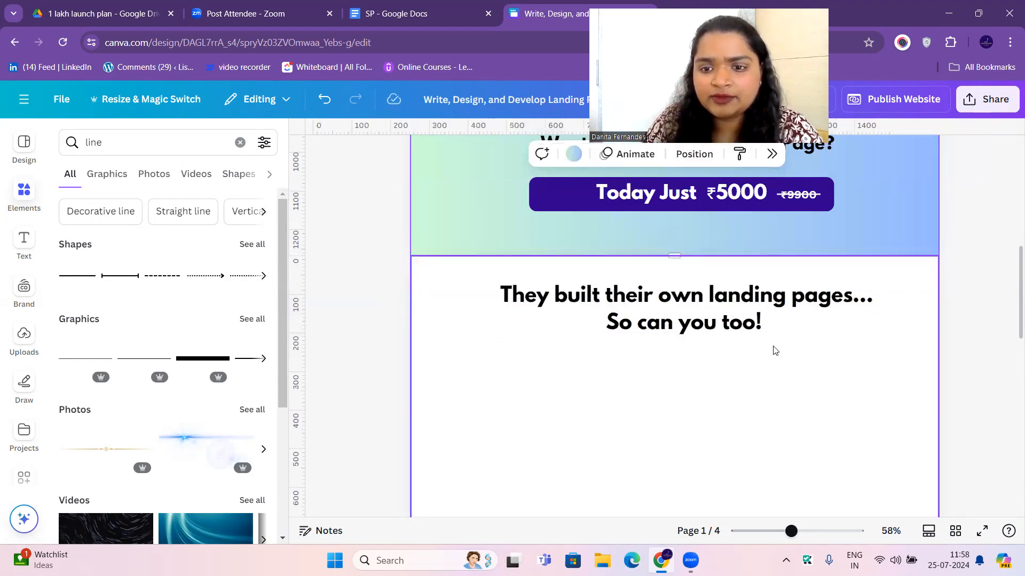
{"action": "scroll", "coordinate": [712, 284], "scroll_direction": "down", "scroll_amount": 3}
{"action": "scroll", "coordinate": [712, 284], "scroll_direction": "up", "scroll_amount": 2}
{"action": "key", "text": "ctrl+shift+Tab"}
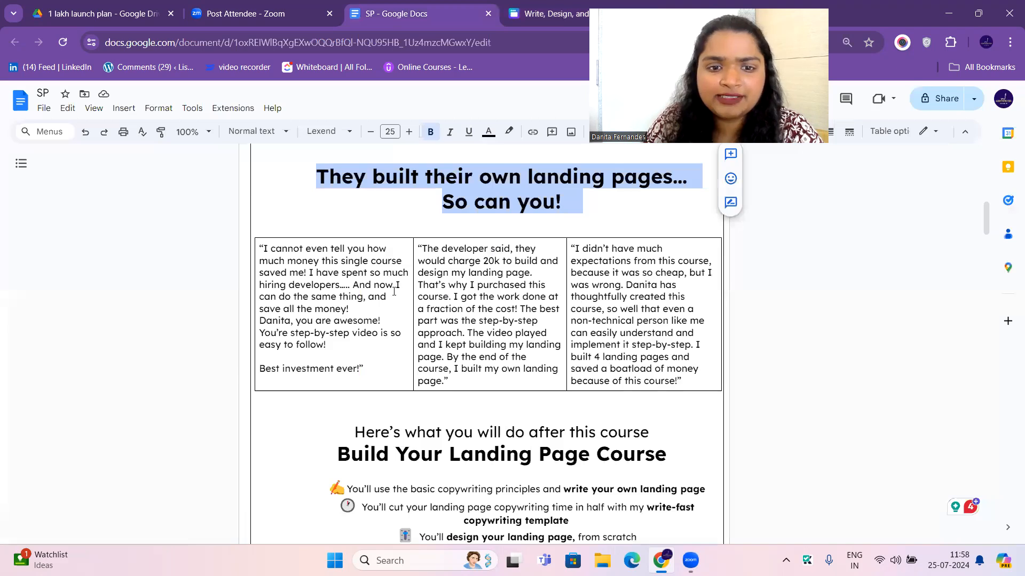
{"action": "left_click", "coordinate": [534, 13]}
Step: Replace the "line" search in Canva's elements with "testimonial" and show all matching graphics
{"action": "scroll", "coordinate": [647, 335], "scroll_direction": "down", "scroll_amount": 2}
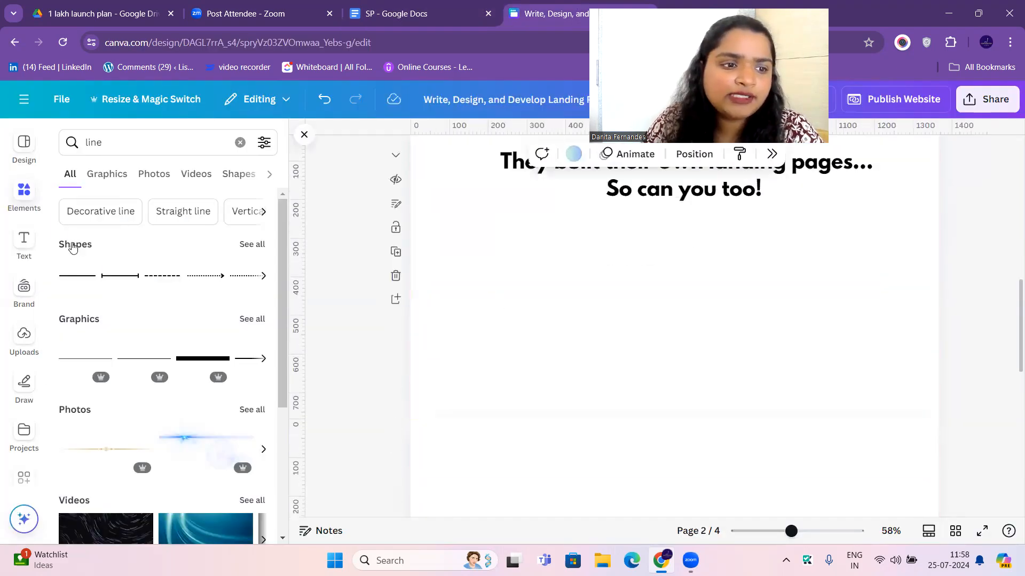
{"action": "left_click", "coordinate": [240, 142]}
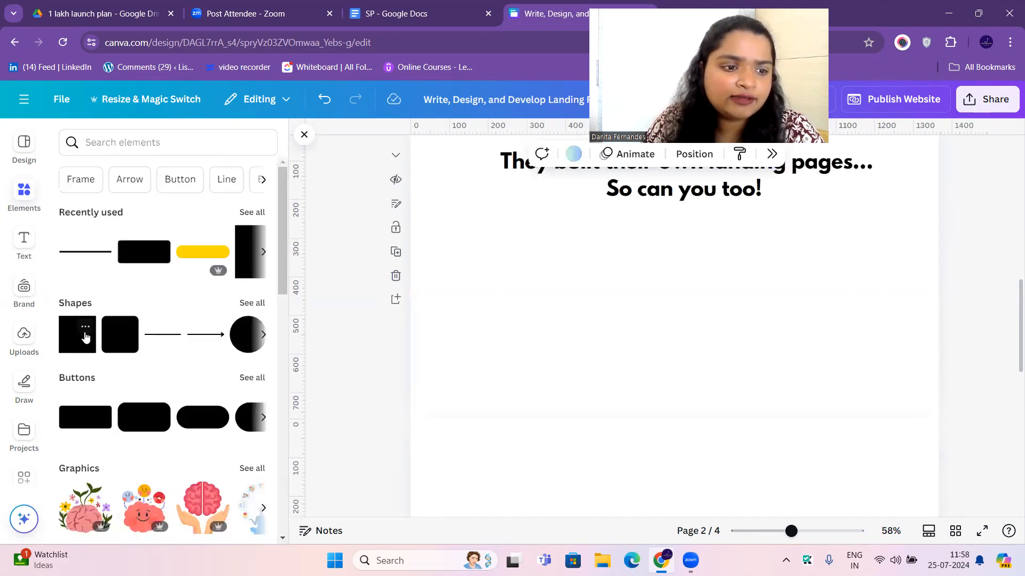
{"action": "left_click", "coordinate": [360, 299]}
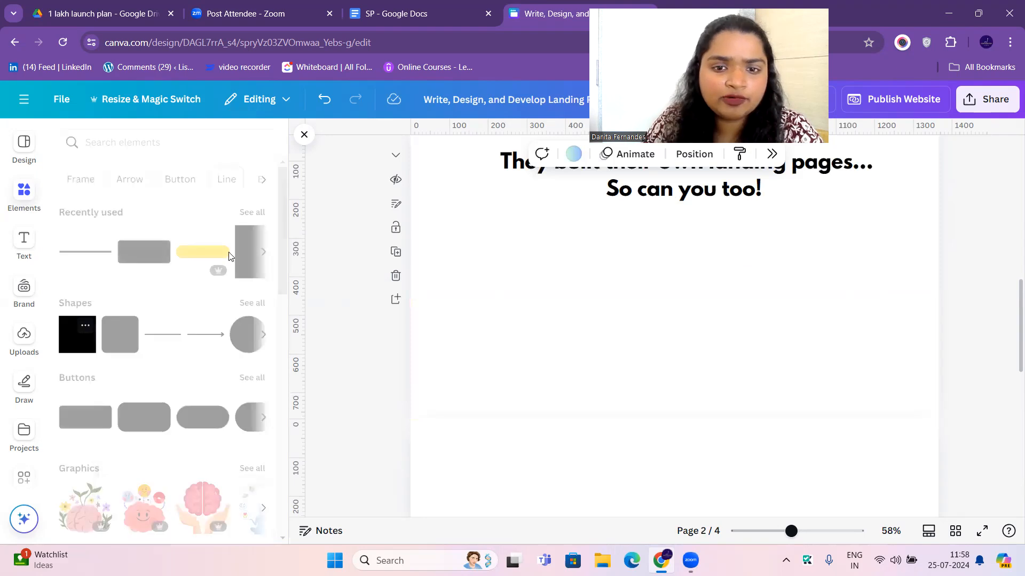
{"action": "left_click", "coordinate": [130, 138]}
{"action": "type", "text": "te"}
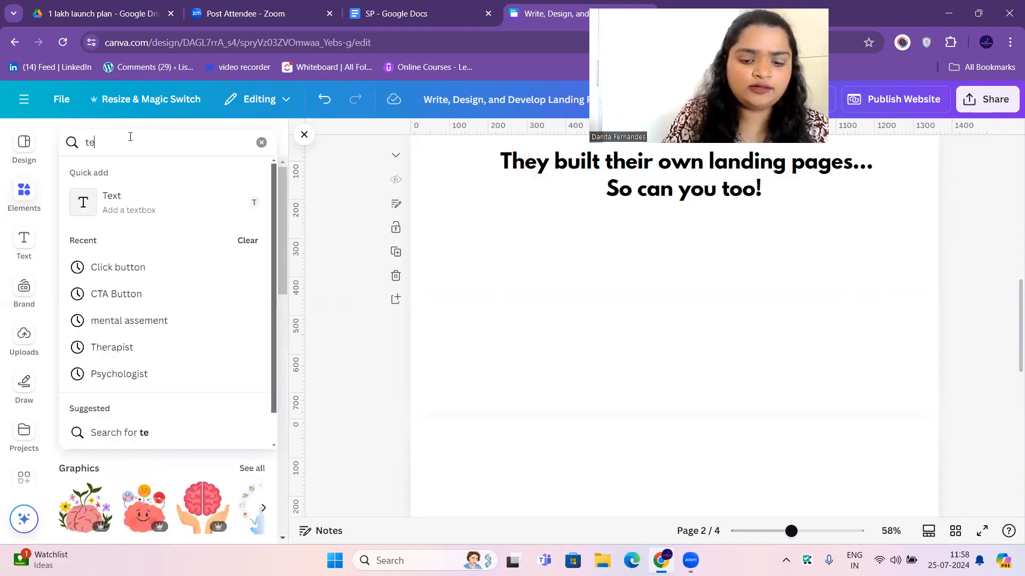
{"action": "type", "text": "stimonial"}
{"action": "key", "text": "Return"}
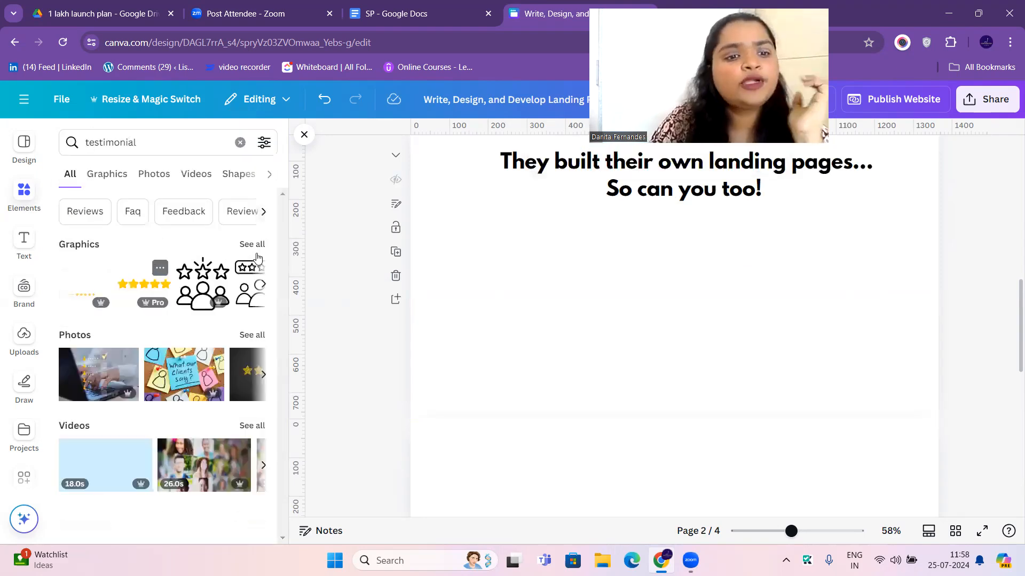
{"action": "left_click", "coordinate": [253, 245]}
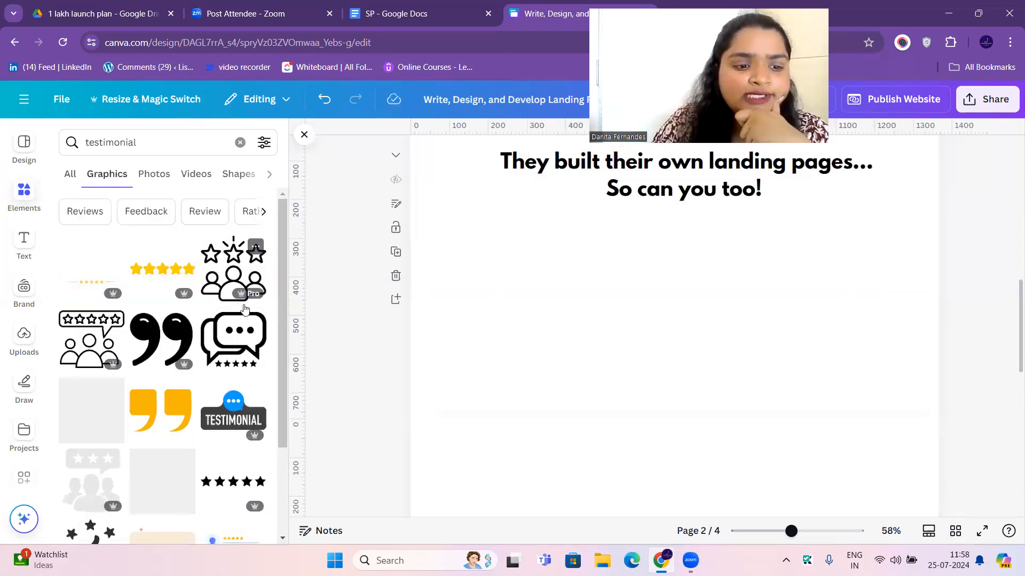
Step: Browse the testimonial graphics for a card design that suits the three testimonials
{"action": "scroll", "coordinate": [197, 347], "scroll_direction": "down", "scroll_amount": 3}
{"action": "scroll", "coordinate": [179, 340], "scroll_direction": "down", "scroll_amount": 5}
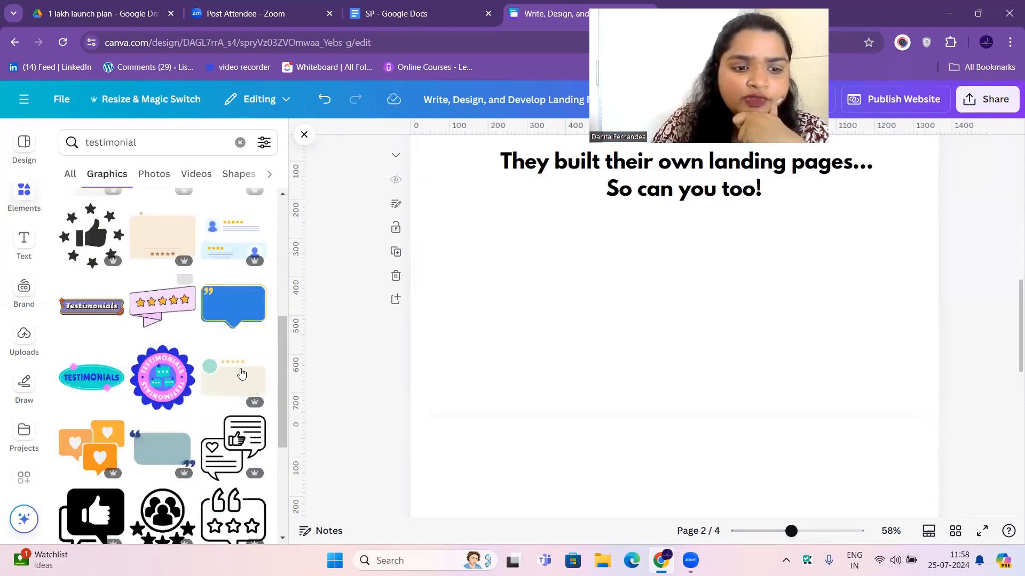
{"action": "scroll", "coordinate": [197, 331], "scroll_direction": "down", "scroll_amount": 5}
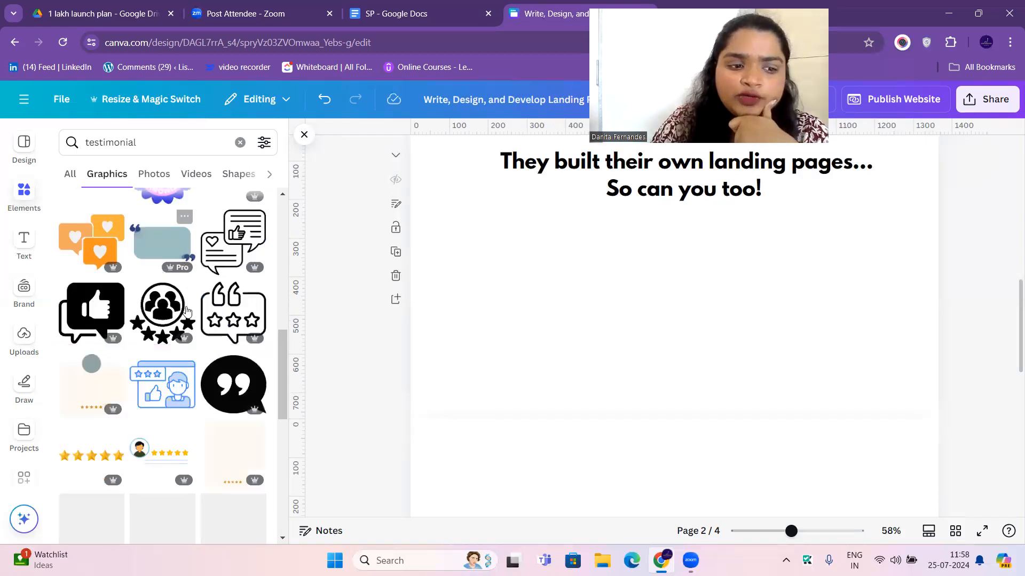
{"action": "scroll", "coordinate": [186, 311], "scroll_direction": "down", "scroll_amount": 3}
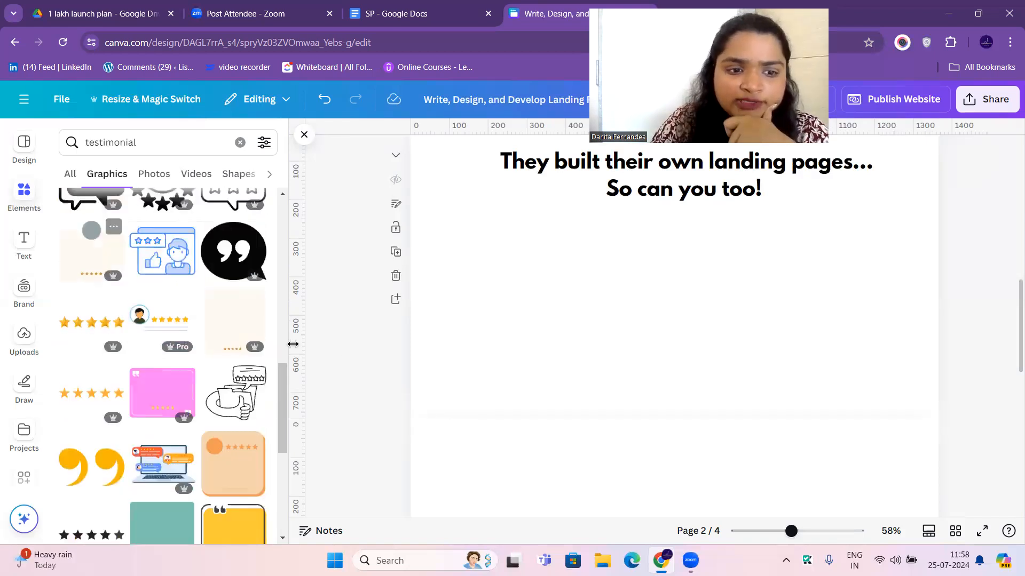
{"action": "scroll", "coordinate": [259, 327], "scroll_direction": "down", "scroll_amount": 6}
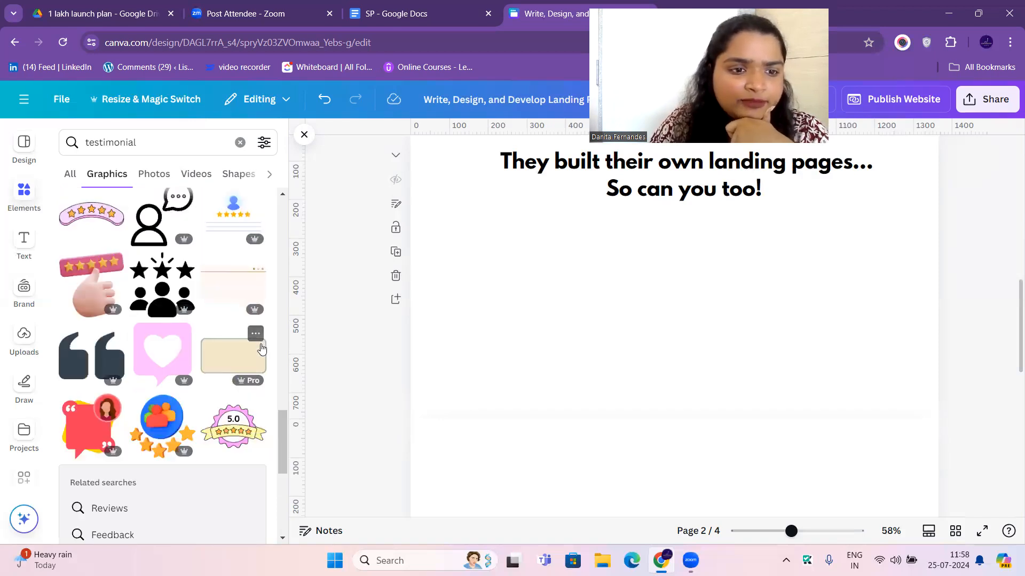
{"action": "scroll", "coordinate": [261, 347], "scroll_direction": "down", "scroll_amount": 5}
{"action": "scroll", "coordinate": [257, 347], "scroll_direction": "up", "scroll_amount": 4}
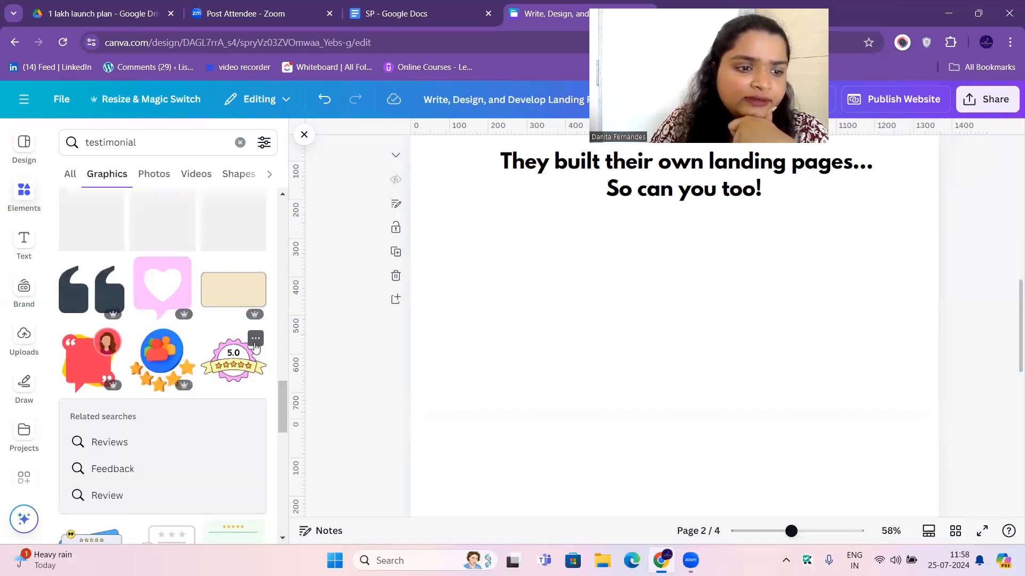
{"action": "scroll", "coordinate": [146, 344], "scroll_direction": "up", "scroll_amount": 5}
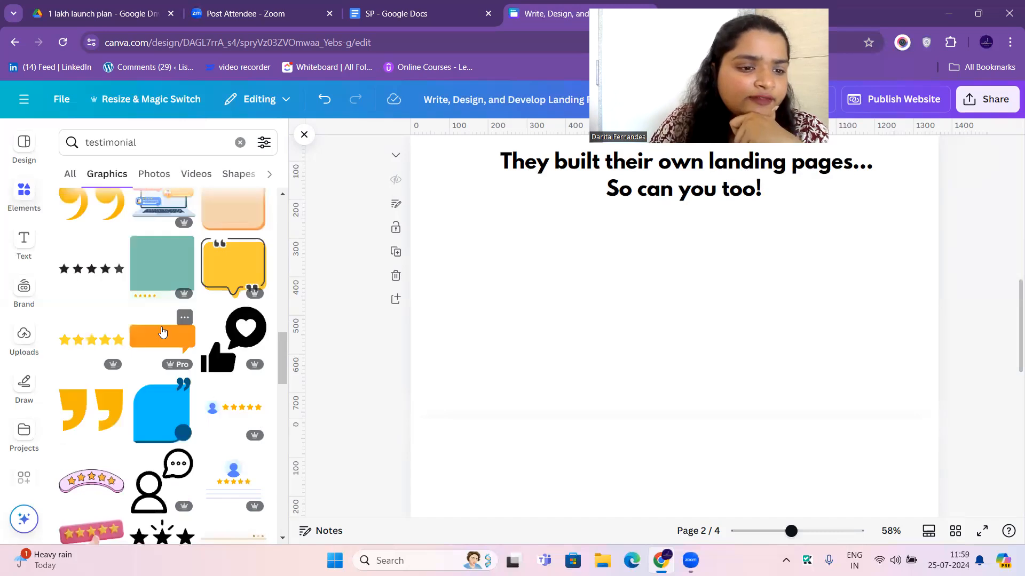
{"action": "scroll", "coordinate": [214, 339], "scroll_direction": "down", "scroll_amount": 6}
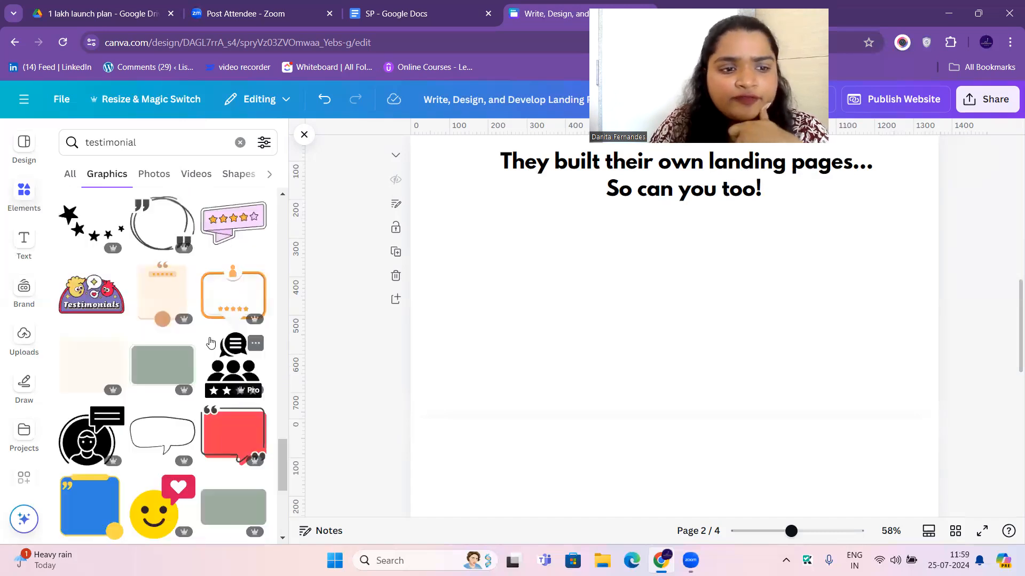
{"action": "scroll", "coordinate": [195, 342], "scroll_direction": "down", "scroll_amount": 5}
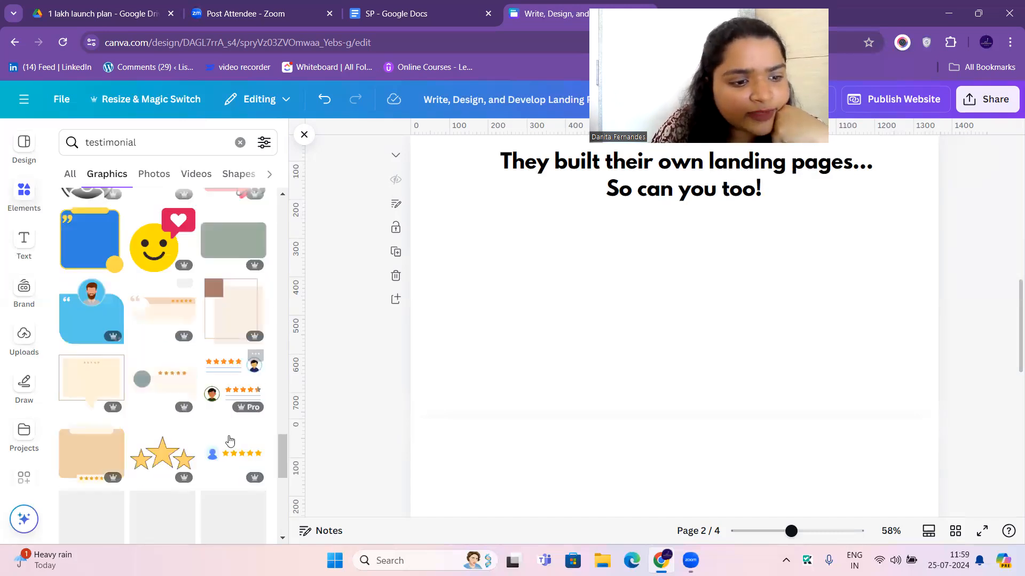
{"action": "scroll", "coordinate": [232, 389], "scroll_direction": "down", "scroll_amount": 6}
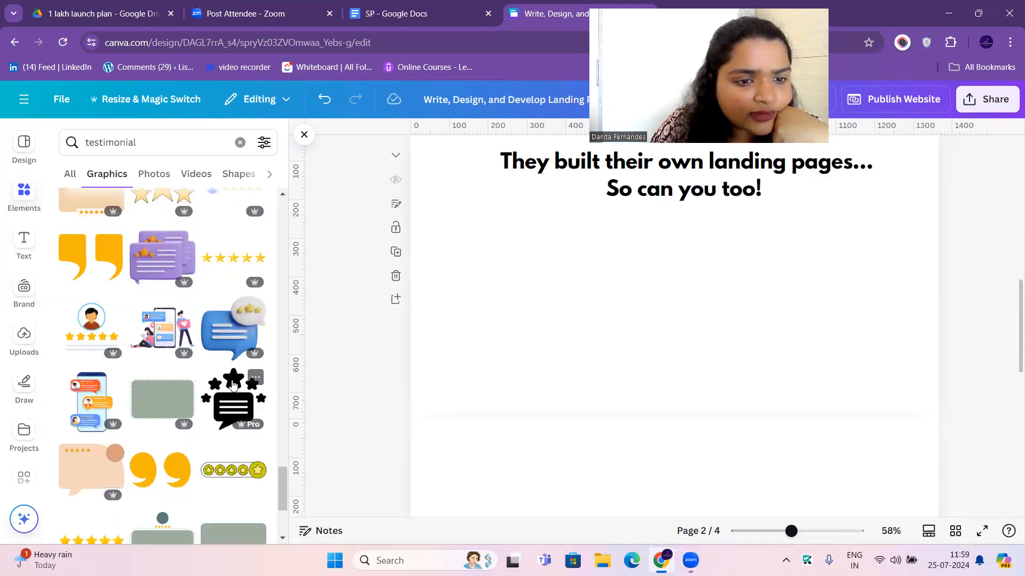
{"action": "scroll", "coordinate": [234, 387], "scroll_direction": "down", "scroll_amount": 3}
{"action": "scroll", "coordinate": [233, 385], "scroll_direction": "down", "scroll_amount": 5}
{"action": "scroll", "coordinate": [231, 387], "scroll_direction": "down", "scroll_amount": 5}
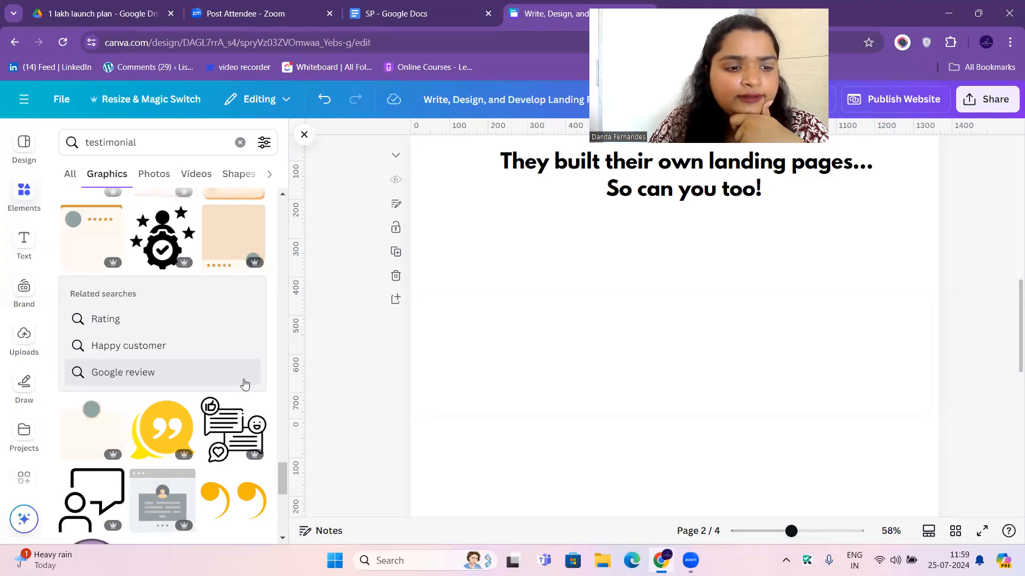
{"action": "scroll", "coordinate": [243, 380], "scroll_direction": "down", "scroll_amount": 5}
{"action": "scroll", "coordinate": [244, 379], "scroll_direction": "down", "scroll_amount": 3}
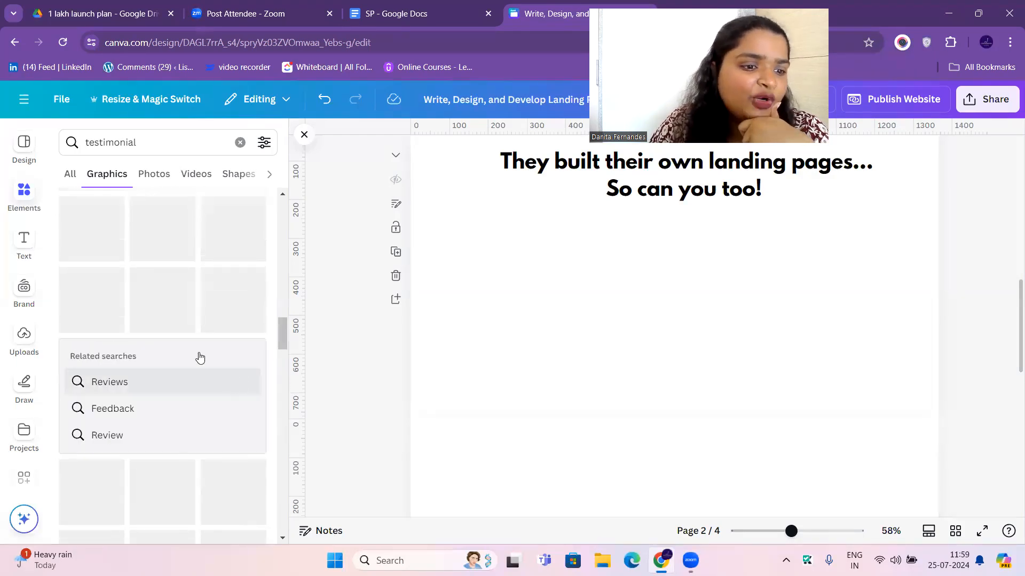
Step: Add the cream testimonial card with a thin line and five stars to page 2, enlarged at the far left below the heading
{"action": "scroll", "coordinate": [192, 347], "scroll_direction": "up", "scroll_amount": 5}
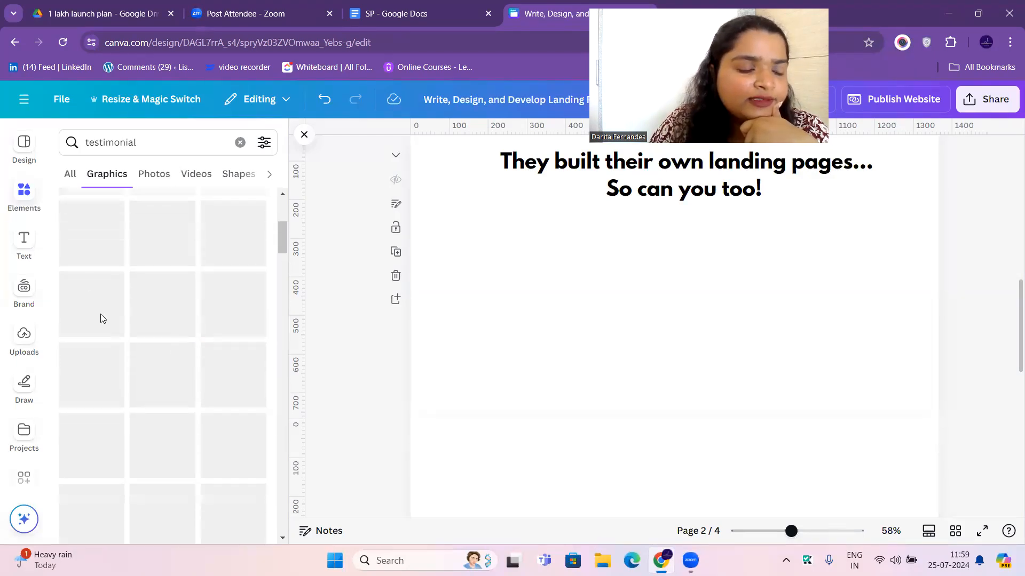
{"action": "scroll", "coordinate": [243, 313], "scroll_direction": "down", "scroll_amount": 2}
{"action": "left_click", "coordinate": [243, 314]}
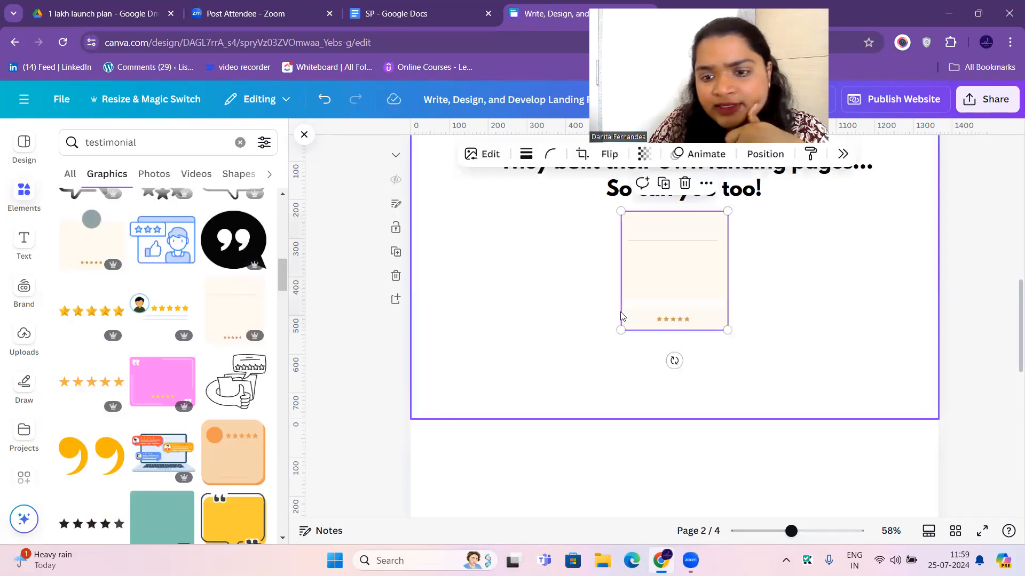
{"action": "left_click_drag", "start_coordinate": [659, 284], "coordinate": [469, 290]}
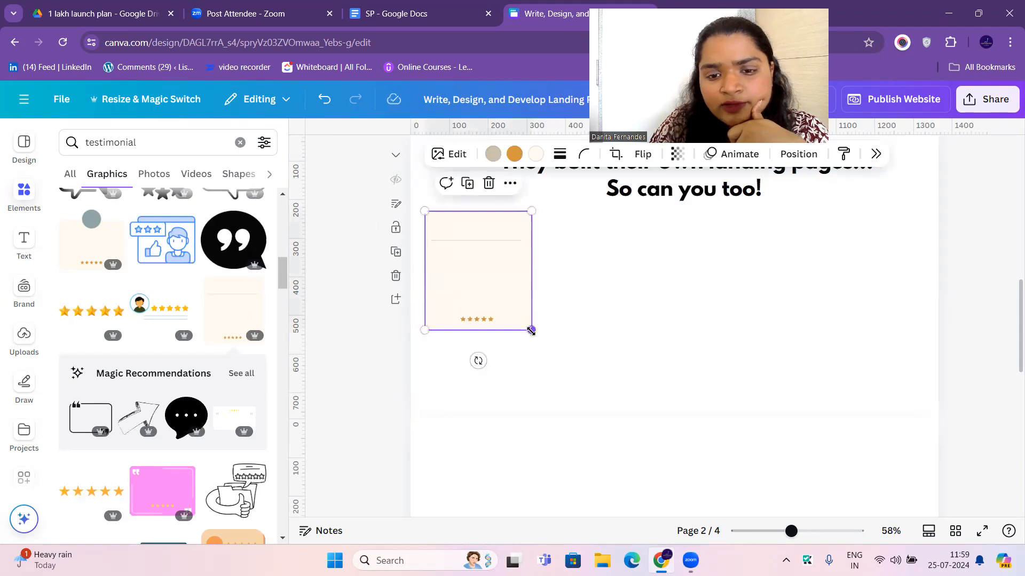
{"action": "left_click_drag", "start_coordinate": [546, 337], "coordinate": [619, 368]}
{"action": "left_click", "coordinate": [624, 369]}
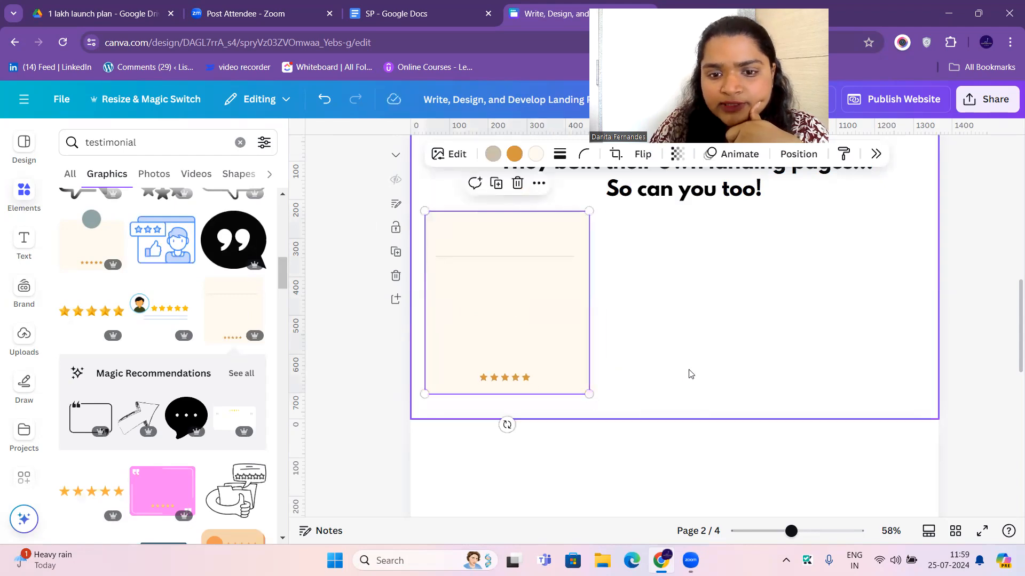
Step: Duplicate the testimonial card twice and align the three cards in a row with equal gaps of 20
{"action": "left_click", "coordinate": [543, 319]}
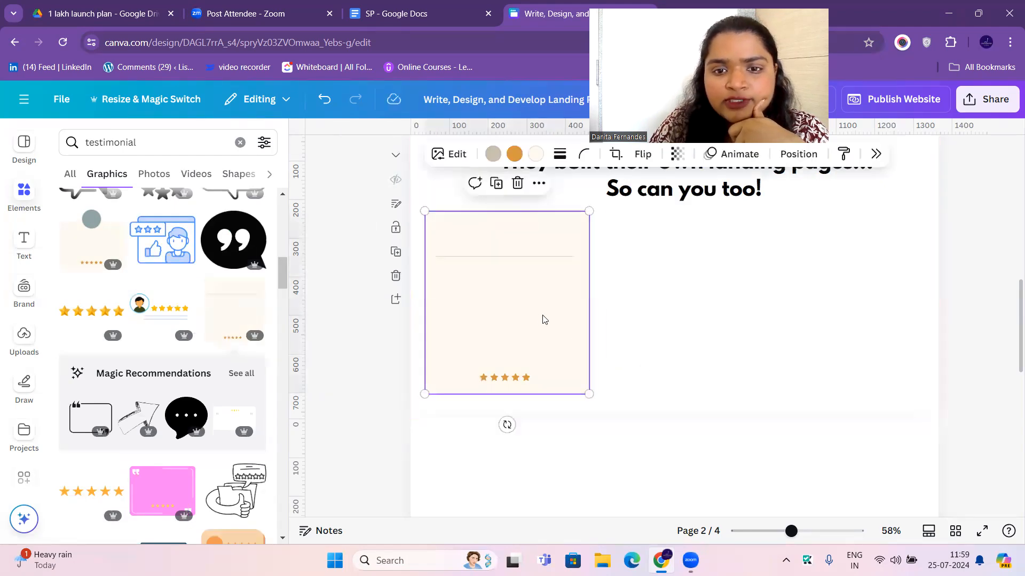
{"action": "left_click", "coordinate": [496, 184]}
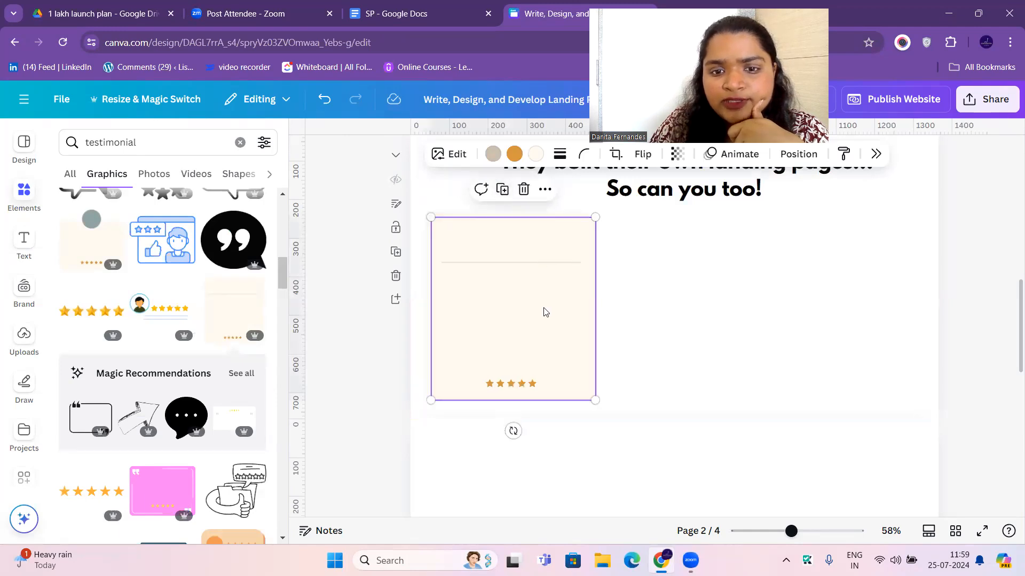
{"action": "left_click_drag", "start_coordinate": [544, 311], "coordinate": [720, 301]}
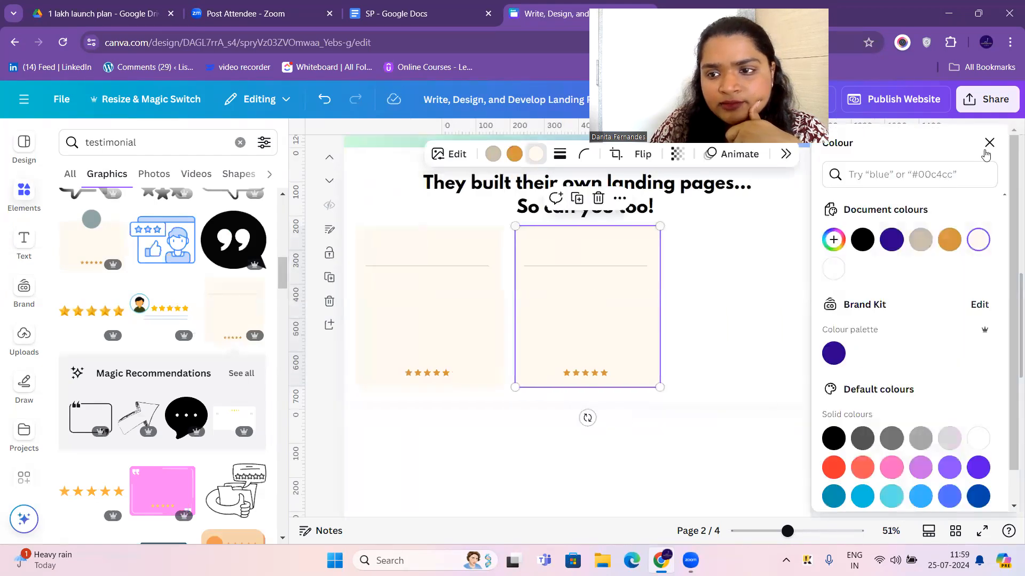
{"action": "left_click", "coordinate": [990, 142]}
{"action": "key", "text": "ctrl+d"}
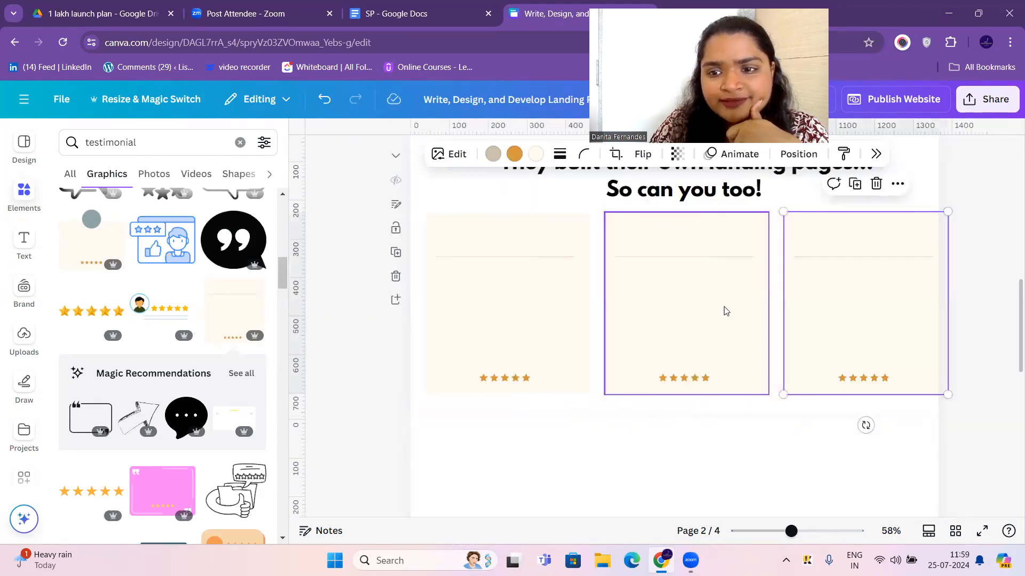
{"action": "left_click", "coordinate": [665, 315]}
{"action": "left_click_drag", "start_coordinate": [664, 315], "coordinate": [660, 315]}
{"action": "left_click_drag", "start_coordinate": [832, 316], "coordinate": [843, 315]}
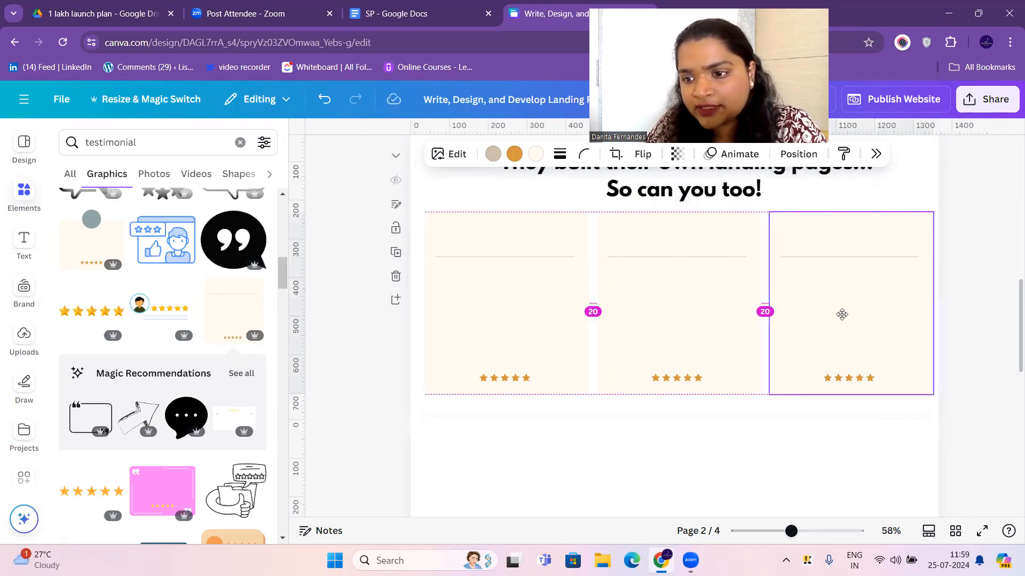
Step: Extend page 2 downward to leave more empty space below the testimonial cards
{"action": "left_click", "coordinate": [796, 412]}
{"action": "scroll", "coordinate": [819, 352], "scroll_direction": "up", "scroll_amount": 1}
{"action": "scroll", "coordinate": [702, 407], "scroll_direction": "down", "scroll_amount": 1}
{"action": "left_click_drag", "start_coordinate": [674, 429], "coordinate": [671, 456]}
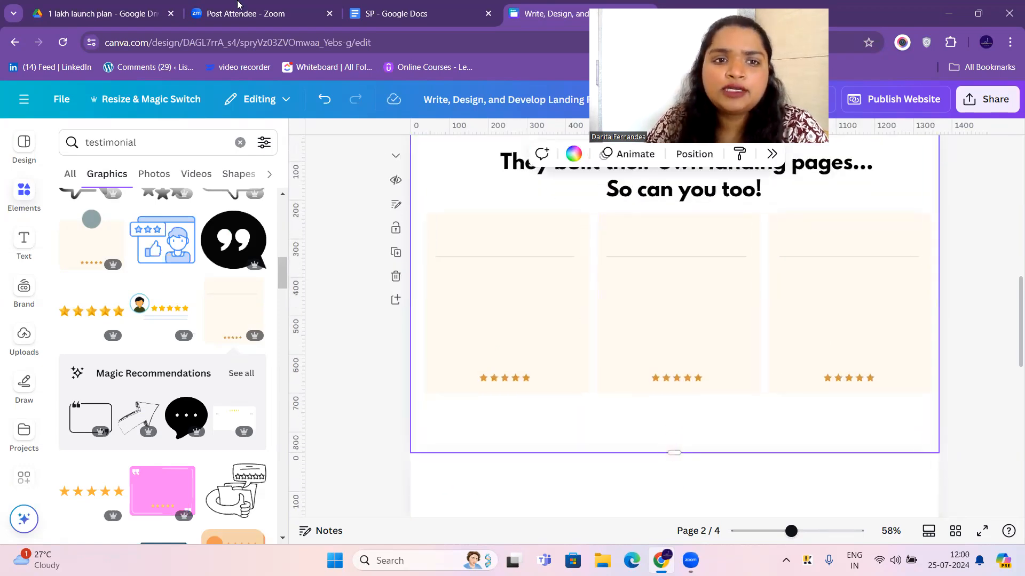
Step: Add the first testimonial from the SP document, starting "I cannot even tell you how much money", to page 2 as text
{"action": "left_click", "coordinate": [262, 8]}
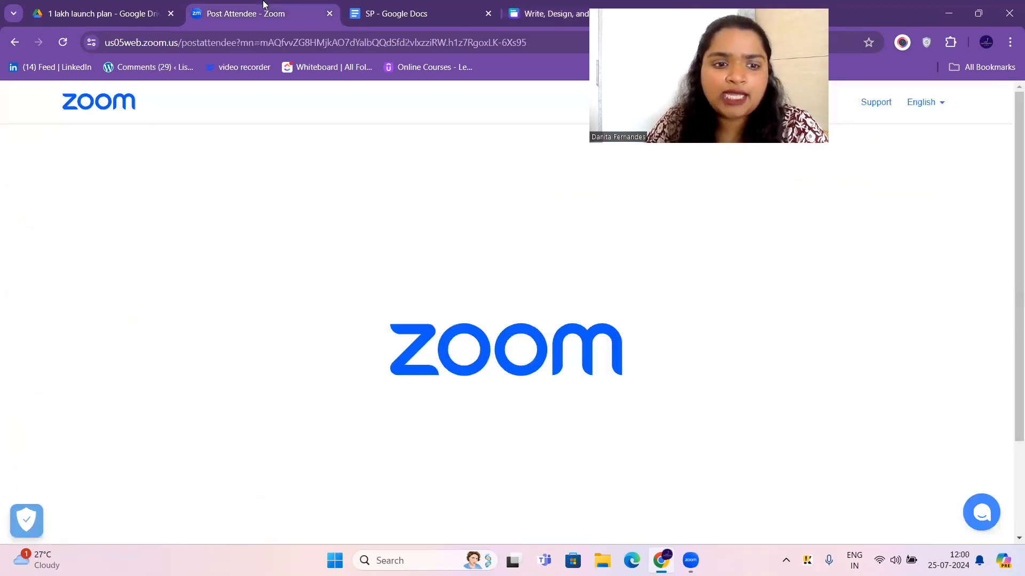
{"action": "left_click", "coordinate": [412, 7]}
{"action": "left_click", "coordinate": [549, 14]}
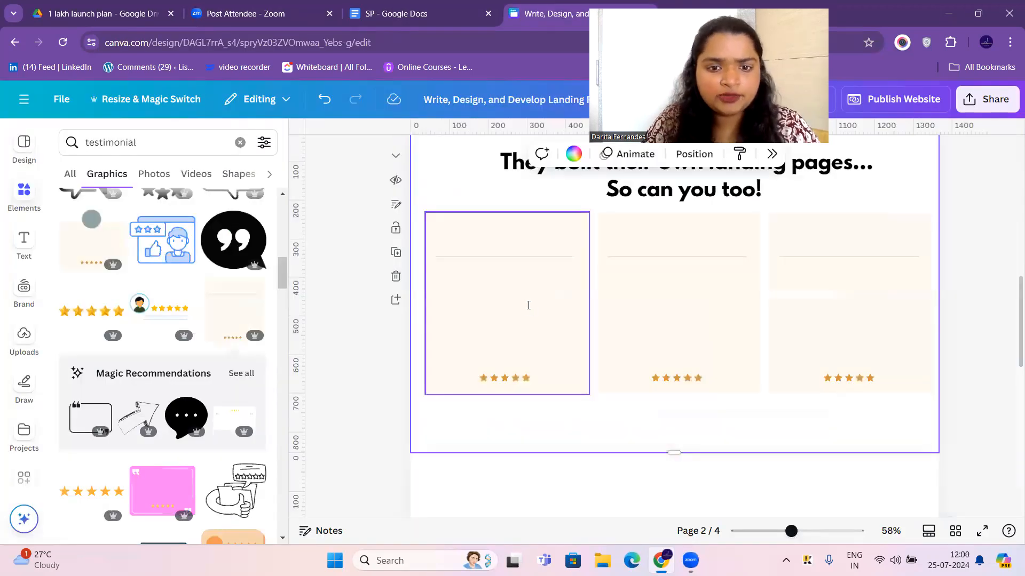
{"action": "type", "text": "\"I cannot even tell you how much money this single course saved me! I have spent so much hiring developers..... And now I can do the same thing, and save all the money! Danita, you are awesome! You’re step-by-step video is so easy to follow!  Best investment ever!\""}
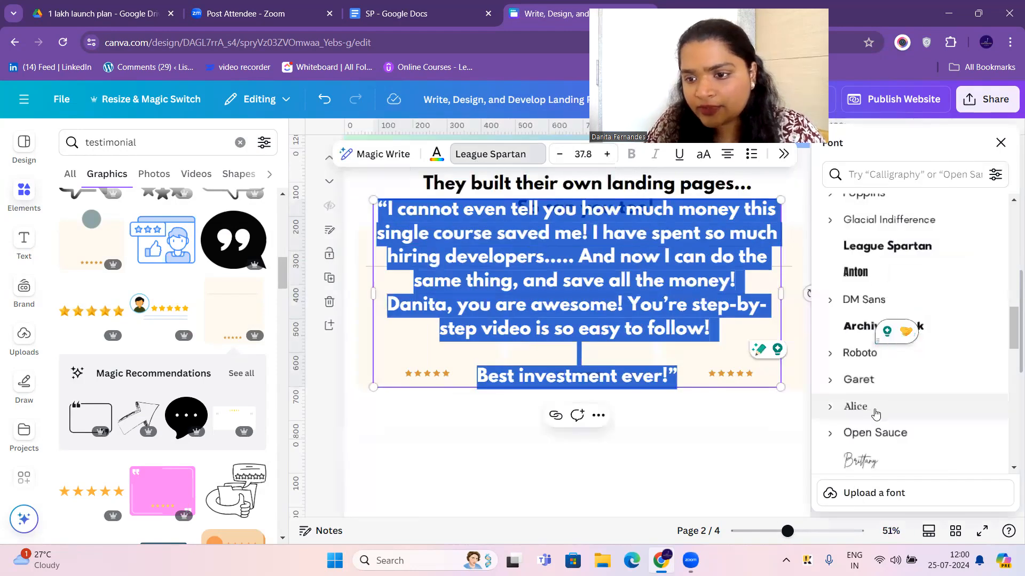
Step: Format the testimonial text in italic Canva Sans at size 15.4 and fit it between the line and stars of the first card
{"action": "scroll", "coordinate": [899, 272], "scroll_direction": "up", "scroll_amount": 3}
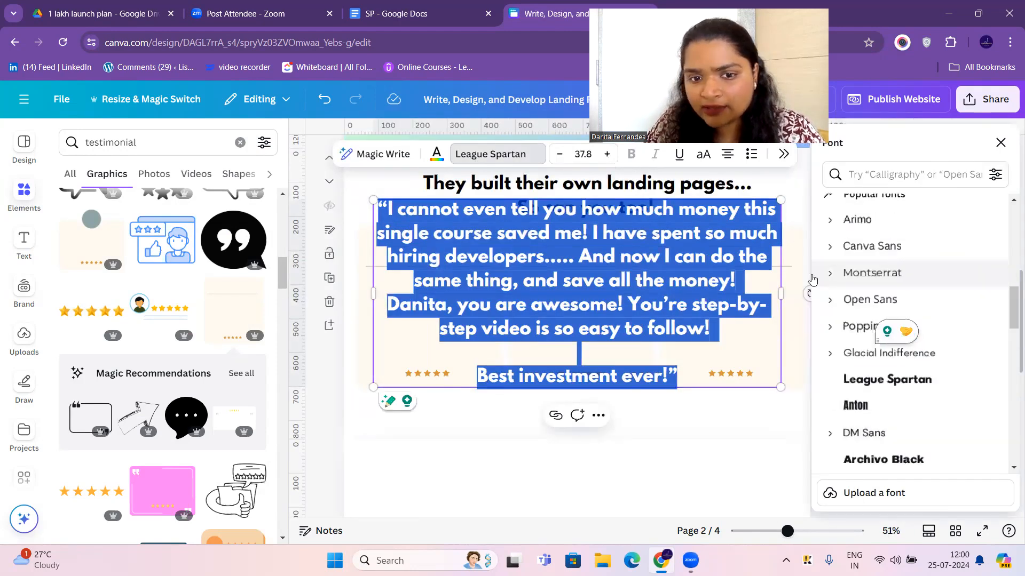
{"action": "left_click", "coordinate": [854, 246]}
{"action": "left_click_drag", "start_coordinate": [473, 280], "coordinate": [446, 232]}
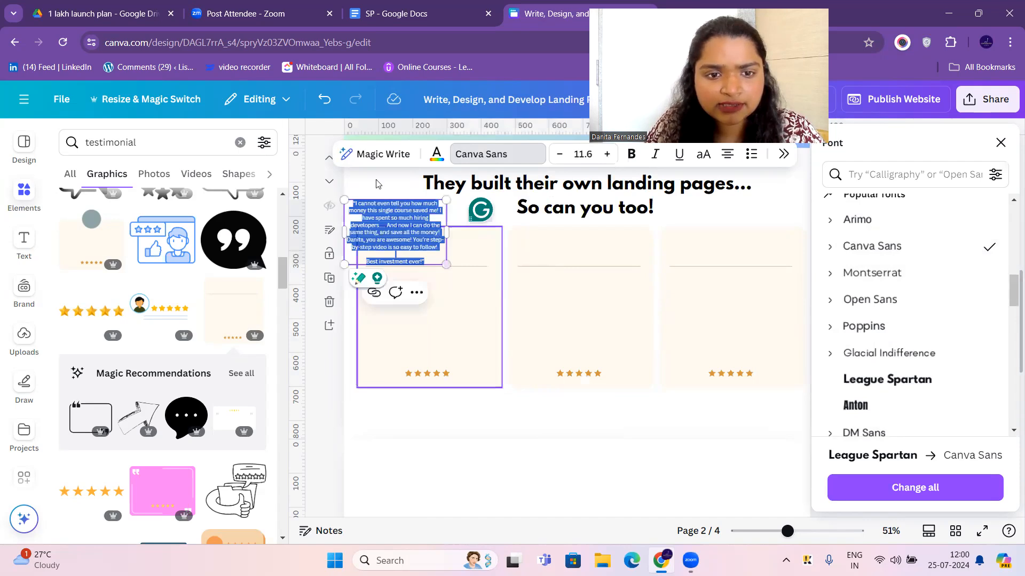
{"action": "left_click", "coordinate": [452, 207]}
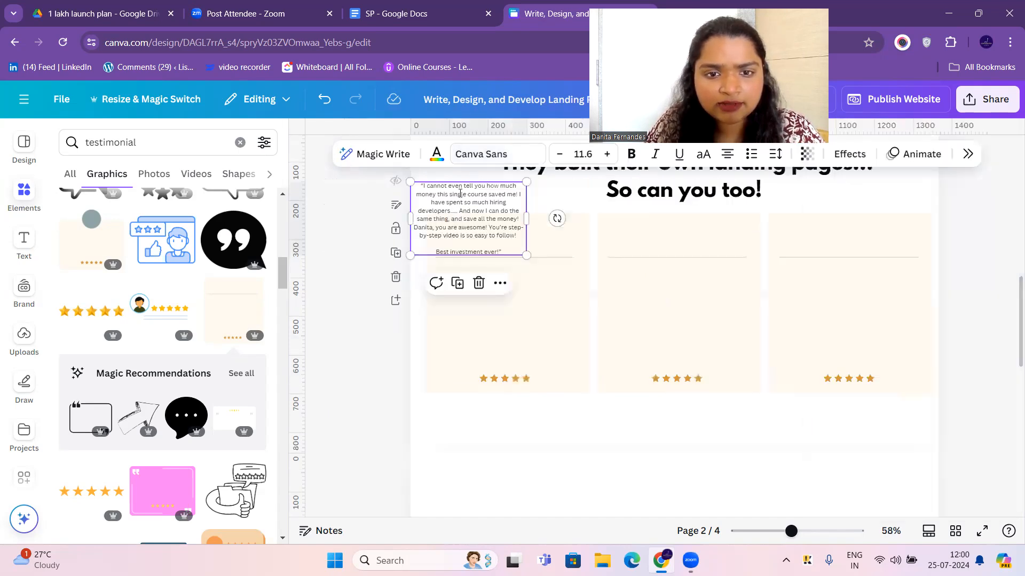
{"action": "left_click_drag", "start_coordinate": [460, 193], "coordinate": [549, 290]}
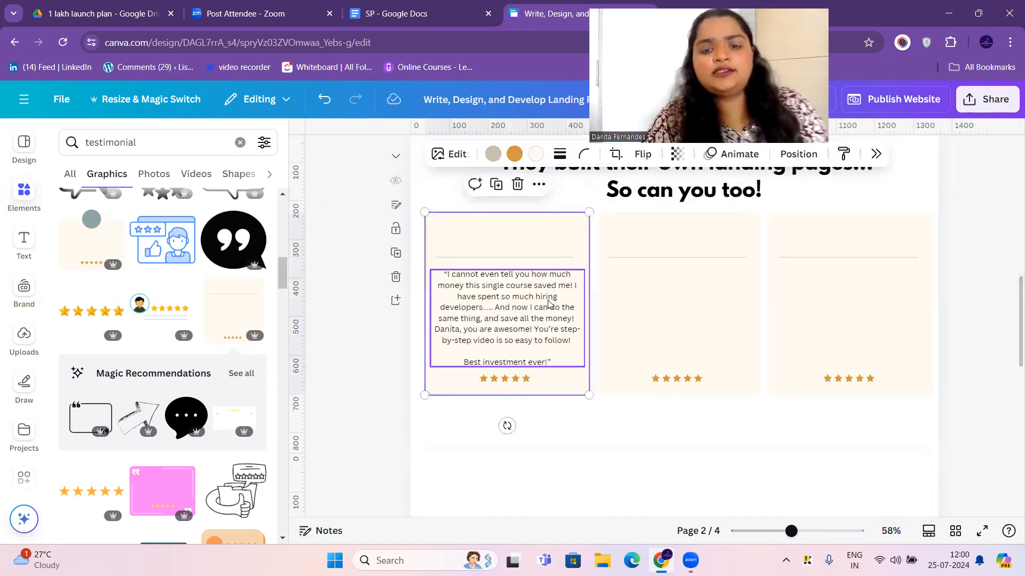
{"action": "left_click", "coordinate": [557, 339]}
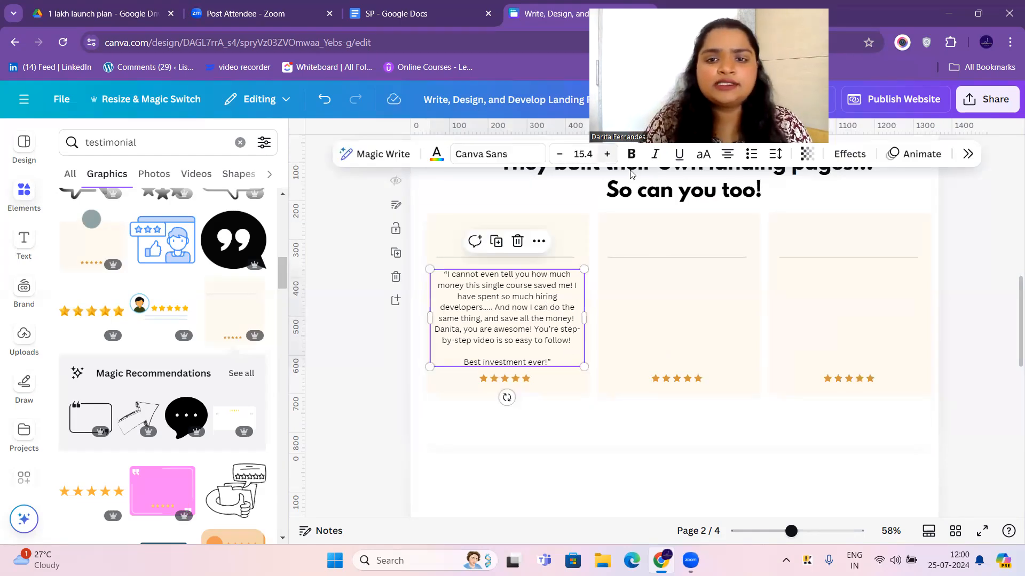
{"action": "key", "text": "ctrl+i"}
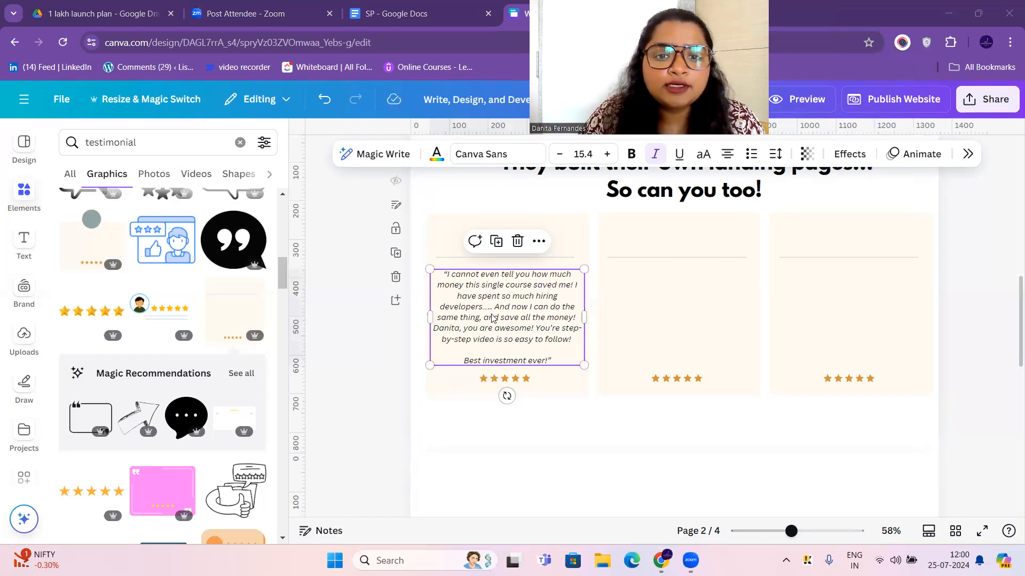
Step: Duplicate the first testimonial text twice and place the copies on the second and third cards
{"action": "left_click", "coordinate": [390, 7]}
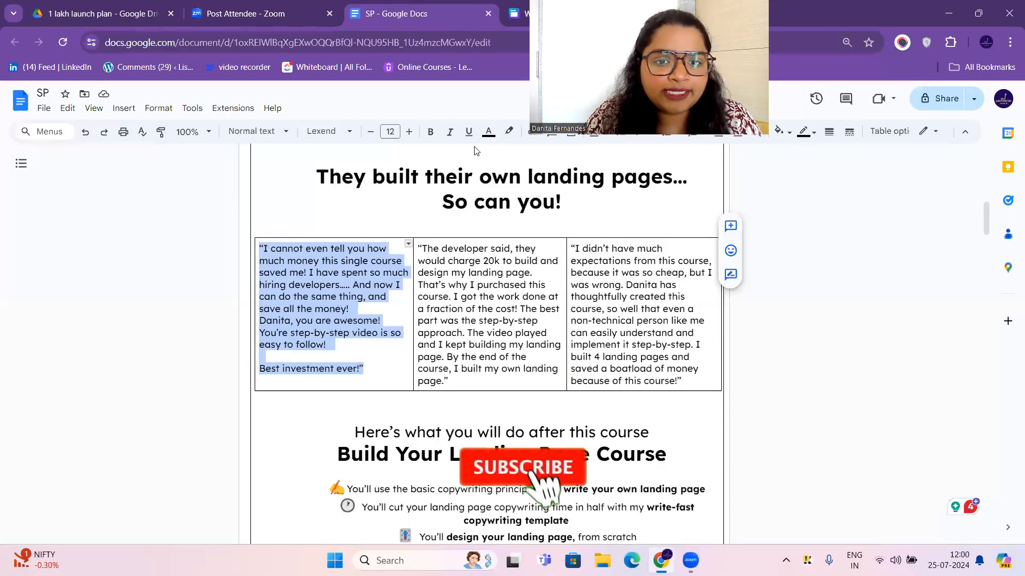
{"action": "left_click", "coordinate": [514, 13]}
{"action": "left_click", "coordinate": [496, 242]}
{"action": "left_click_drag", "start_coordinate": [523, 305], "coordinate": [683, 300]}
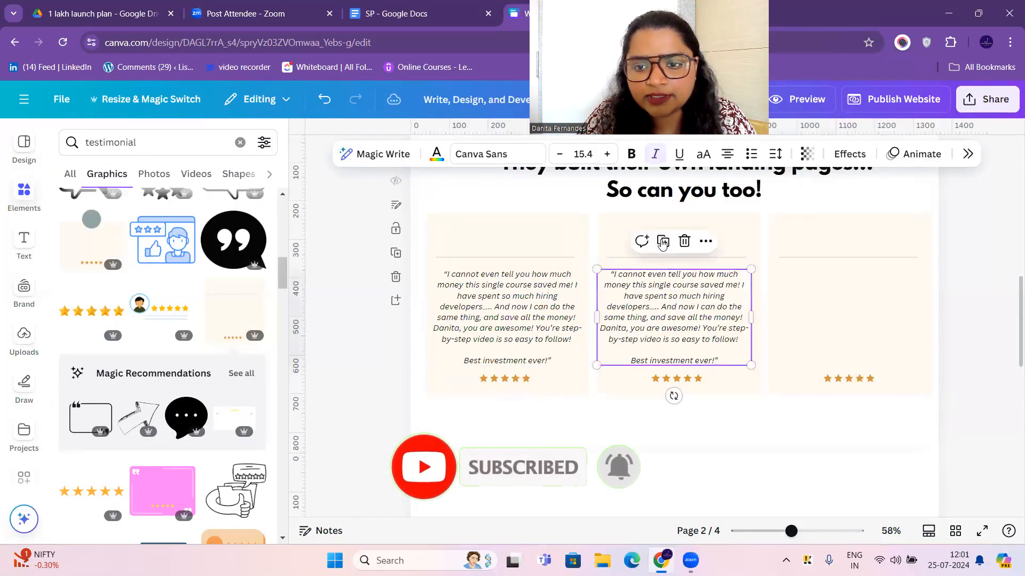
{"action": "left_click", "coordinate": [662, 241]}
{"action": "left_click_drag", "start_coordinate": [817, 303], "coordinate": [832, 302]}
Step: Replace the text on the second and third cards with the second and third testimonials from the SP document
{"action": "left_click", "coordinate": [430, 7]}
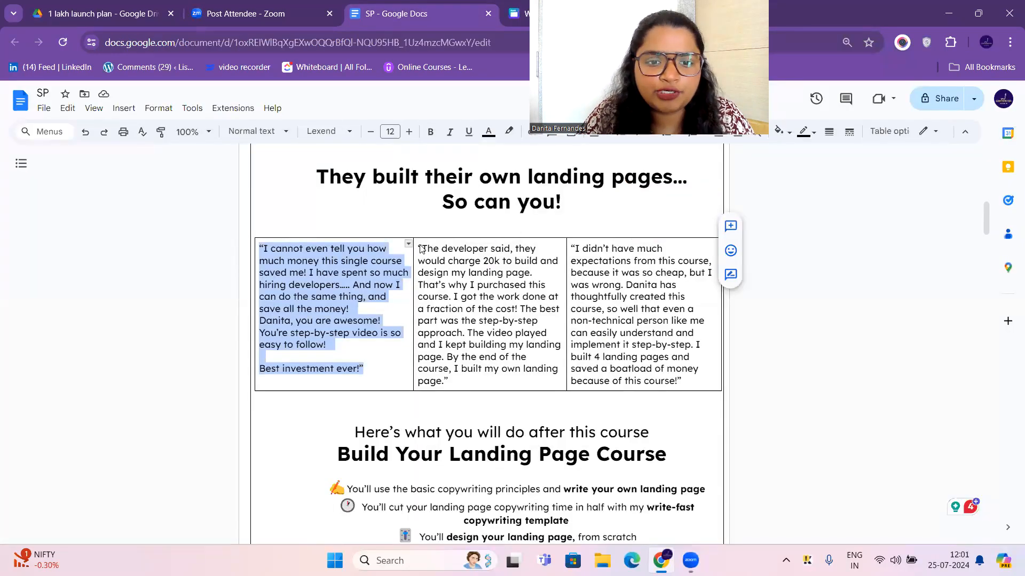
{"action": "mouse_move", "coordinate": [419, 245]}
{"action": "left_mouse_down"}
{"action": "mouse_move", "coordinate": [483, 378]}
{"action": "mouse_move", "coordinate": [444, 382]}
{"action": "mouse_move", "coordinate": [423, 241]}
{"action": "left_mouse_up"}
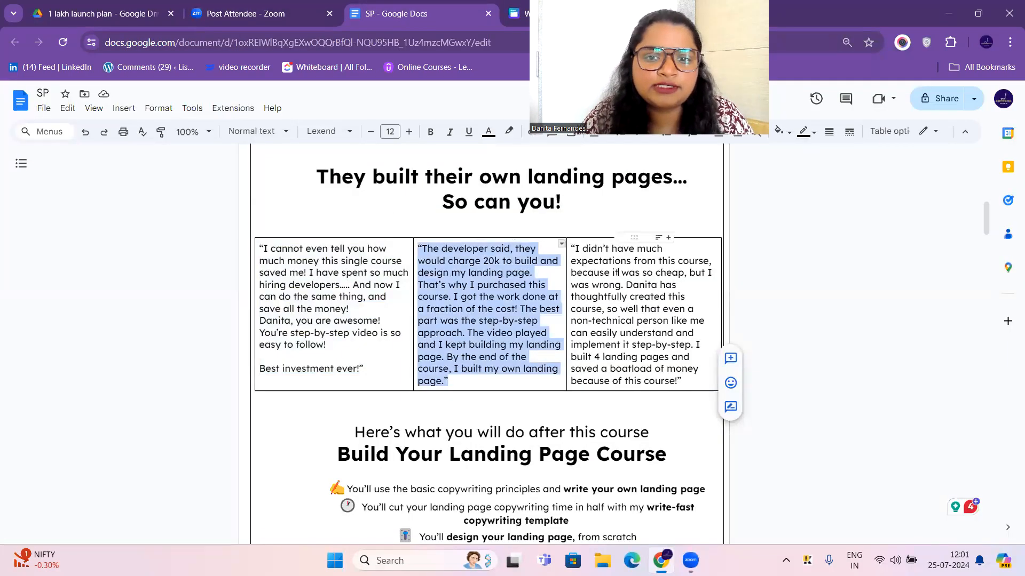
{"action": "left_click", "coordinate": [618, 272]}
{"action": "left_click_drag", "start_coordinate": [572, 248], "coordinate": [683, 376]}
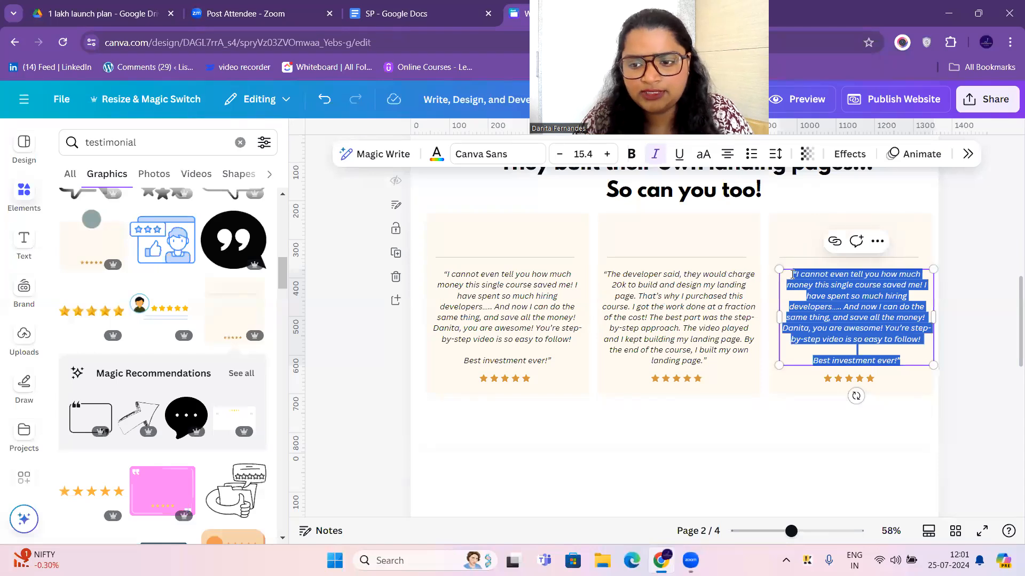
{"action": "type", "text": "\"I didn’t have much expectations from this course, because it was so cheap, but I was wrong. Danita has thoughtfully created this course, so well that even a non-technical person like me can easily understand and implement it step-by-step. I built 4 landing pages and saved a boatload of money because of this course!\""}
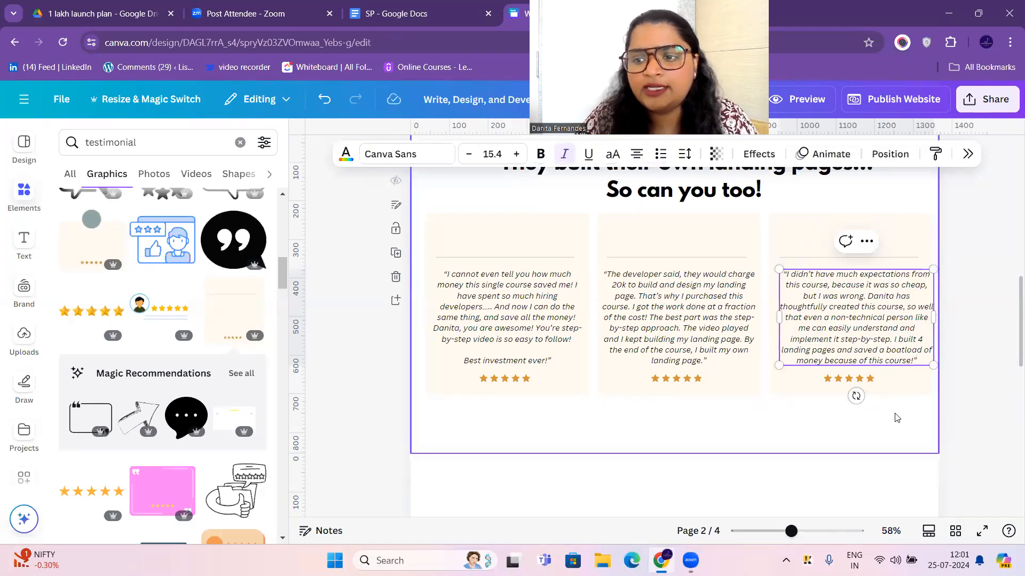
Step: Nudge the third testimonial's text slightly left so it sits inside its card
{"action": "left_click", "coordinate": [888, 385]}
{"action": "left_click_drag", "start_coordinate": [874, 344], "coordinate": [868, 343]}
{"action": "left_click", "coordinate": [865, 435]}
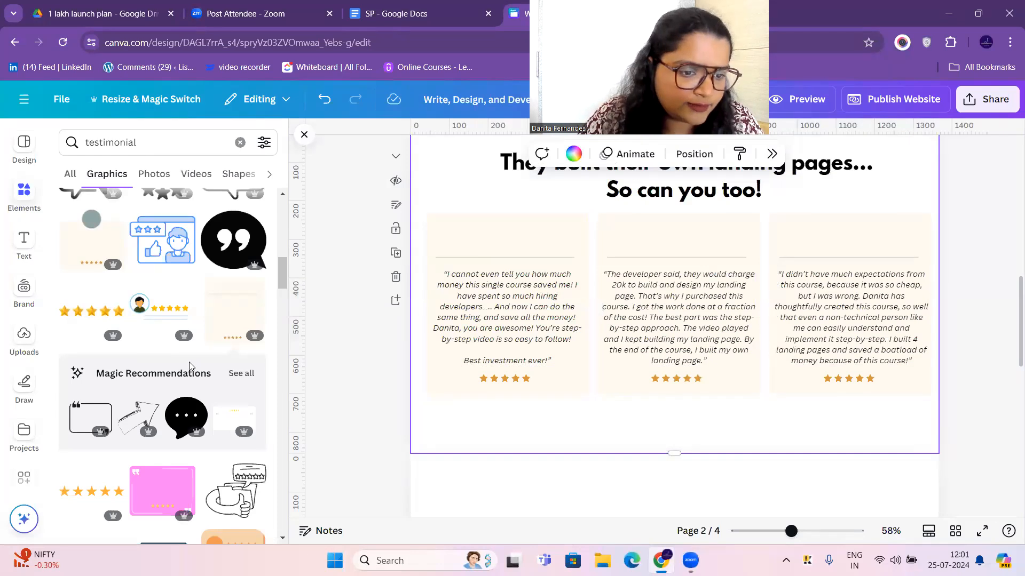
Step: Try the grey three-star people graphic as an enlarged backdrop behind the testimonial cards, and delete it
{"action": "scroll", "coordinate": [204, 373], "scroll_direction": "up", "scroll_amount": 5}
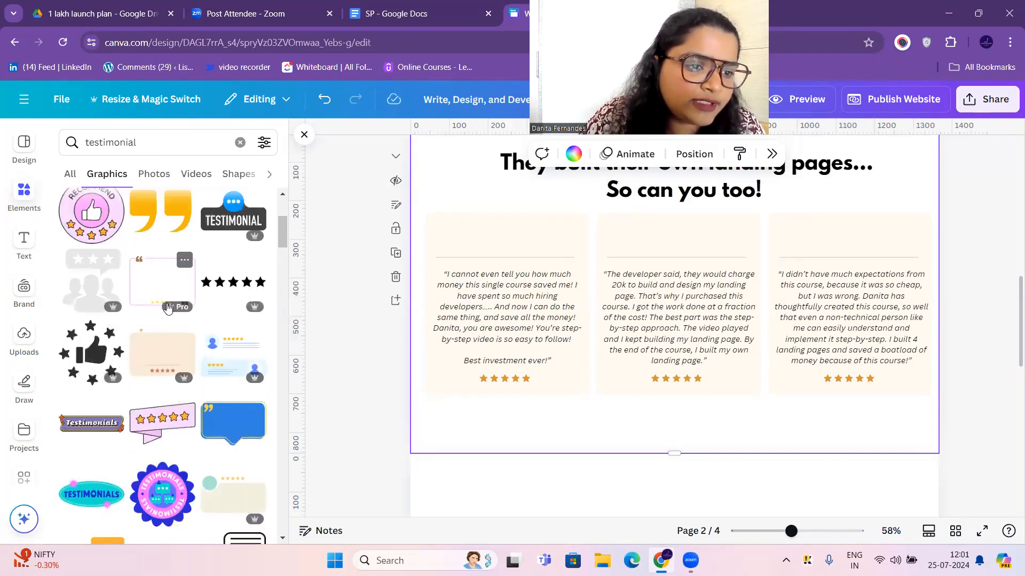
{"action": "left_click", "coordinate": [101, 350]}
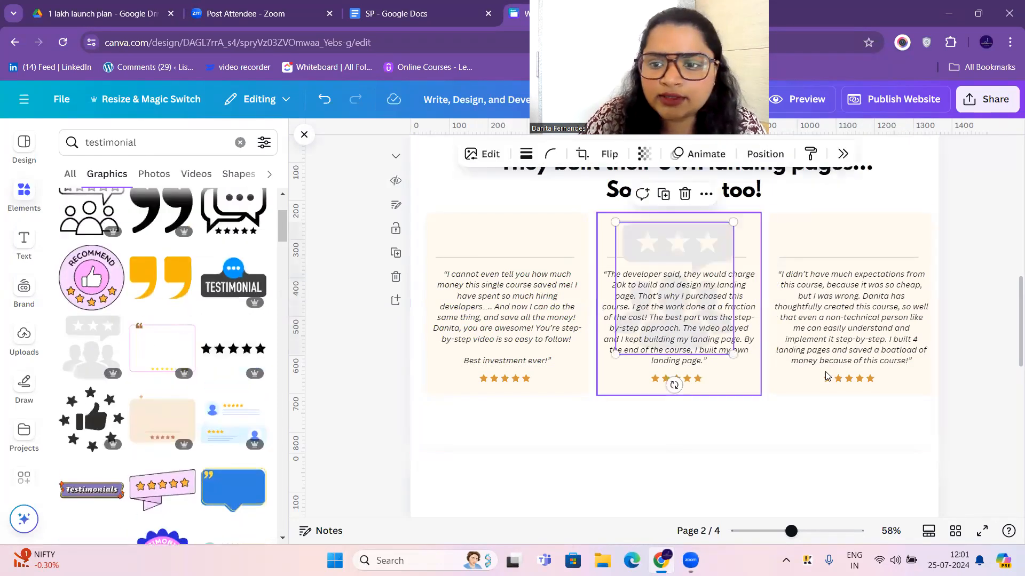
{"action": "left_click_drag", "start_coordinate": [738, 360], "coordinate": [908, 230]}
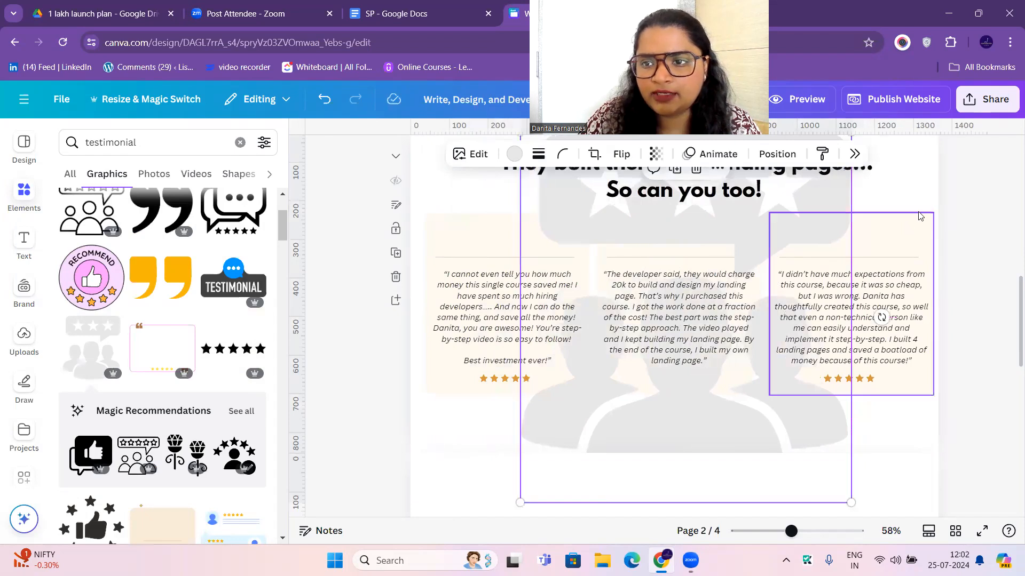
{"action": "left_click", "coordinate": [772, 156]}
{"action": "left_click", "coordinate": [947, 238]}
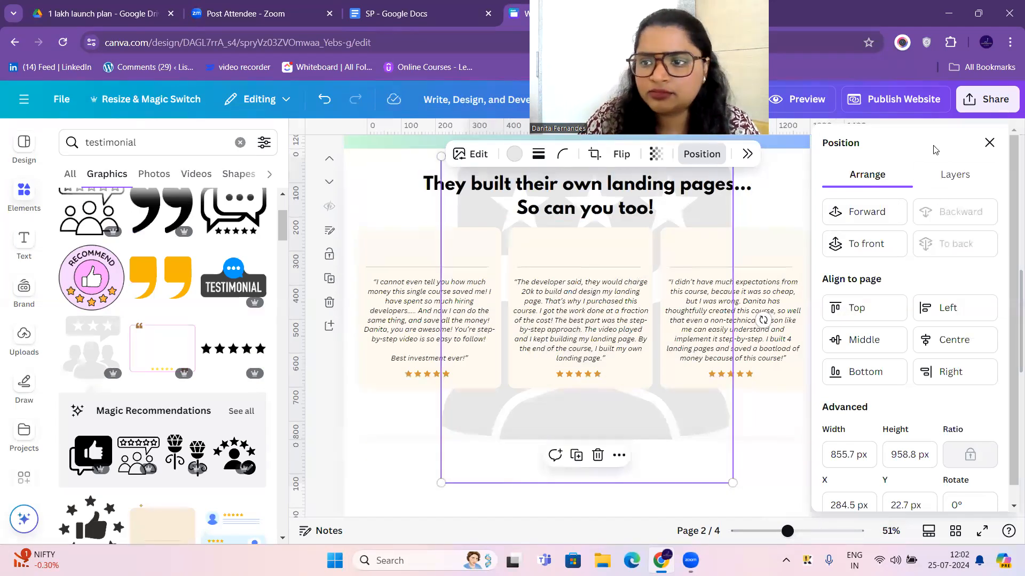
{"action": "left_click", "coordinate": [989, 143]}
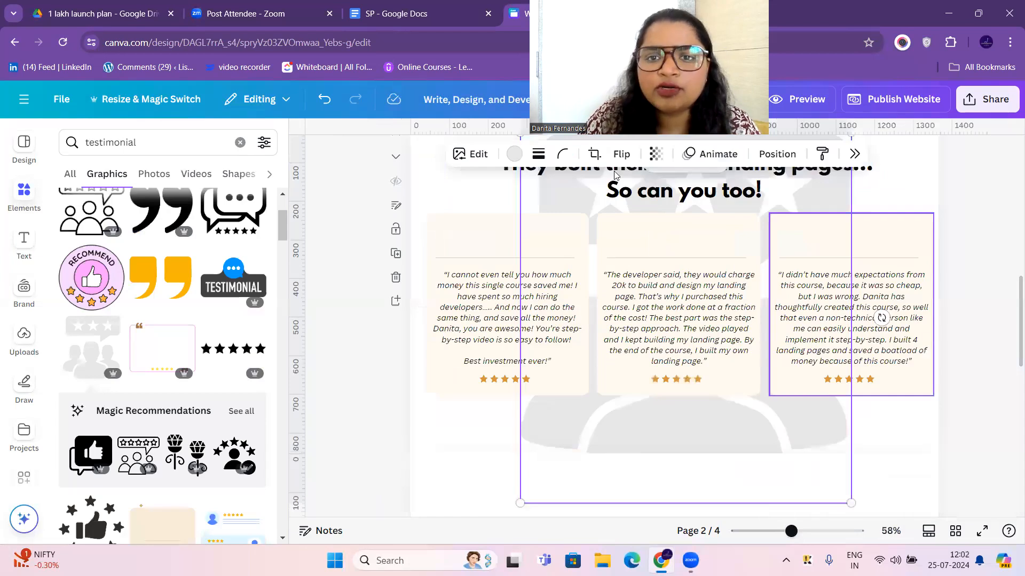
{"action": "key", "text": "Delete"}
{"action": "left_click", "coordinate": [710, 443]}
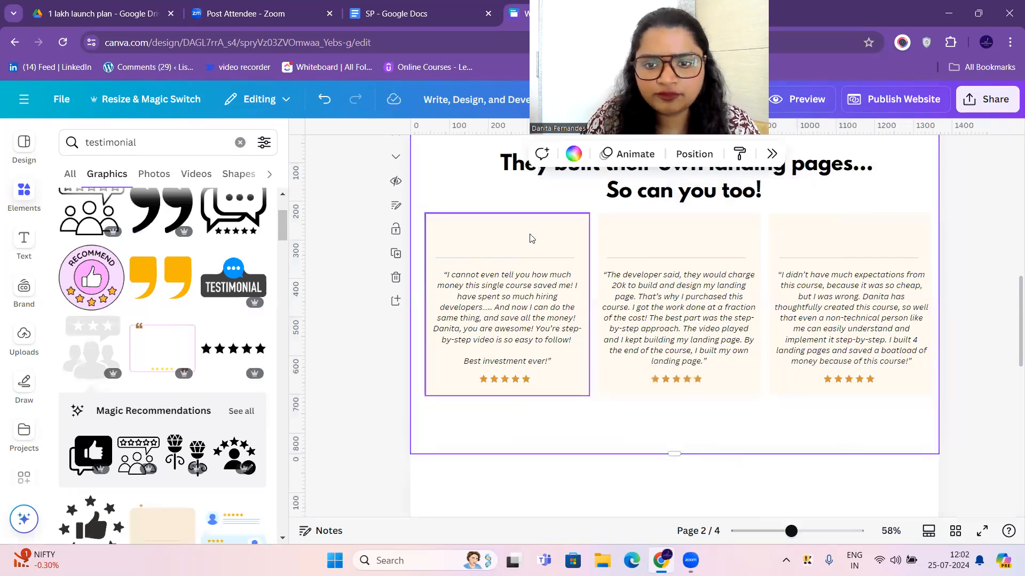
Step: Shift the first testimonial card slightly left and nudge its text left to centre it on the card
{"action": "left_click", "coordinate": [485, 250]}
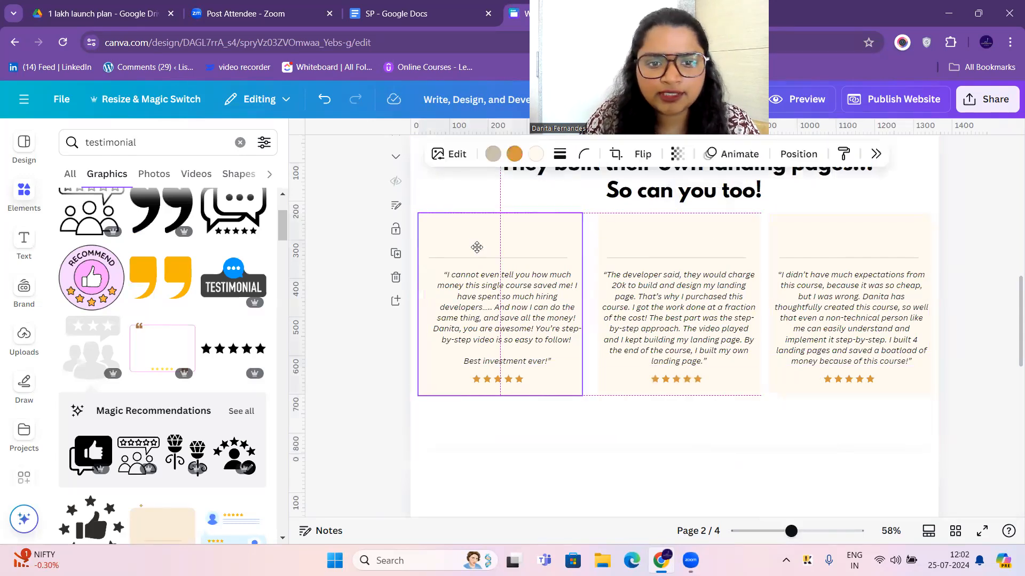
{"action": "left_click", "coordinate": [524, 305]}
{"action": "key", "text": "Left"}
{"action": "key", "text": "Left"}
{"action": "key", "text": "Left"}
{"action": "key", "text": "Left"}
{"action": "key", "text": "Left"}
{"action": "key", "text": "Left"}
{"action": "key", "text": "Left"}
{"action": "key", "text": "Left"}
{"action": "key", "text": "Left"}
{"action": "key", "text": "Left"}
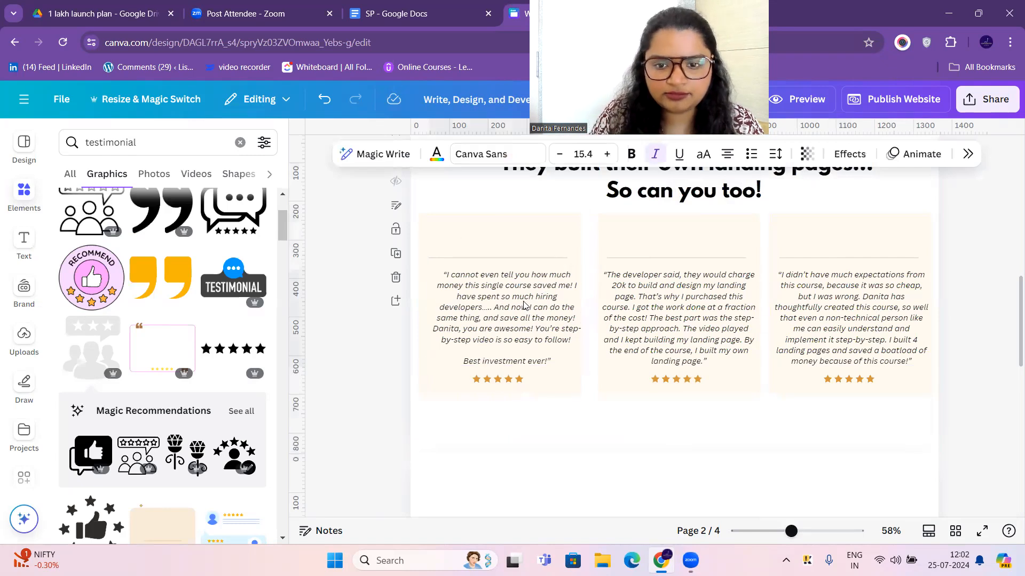
{"action": "key", "text": "Left"}
{"action": "key", "text": "Left"}
{"action": "key", "text": "Left"}
{"action": "key", "text": "Left"}
{"action": "key", "text": "Left"}
{"action": "key", "text": "Left"}
{"action": "key", "text": "Left"}
{"action": "key", "text": "Left"}
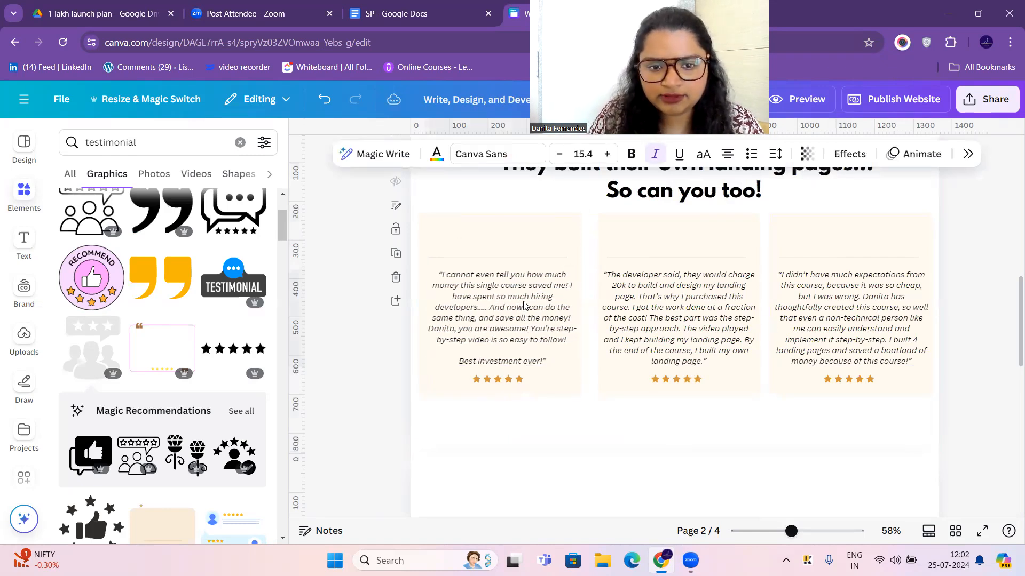
Step: Shift the second and third card backgrounds slightly left to even out the row of testimonials
{"action": "left_click_drag", "start_coordinate": [641, 246], "coordinate": [636, 248]}
{"action": "left_click_drag", "start_coordinate": [819, 249], "coordinate": [819, 250]}
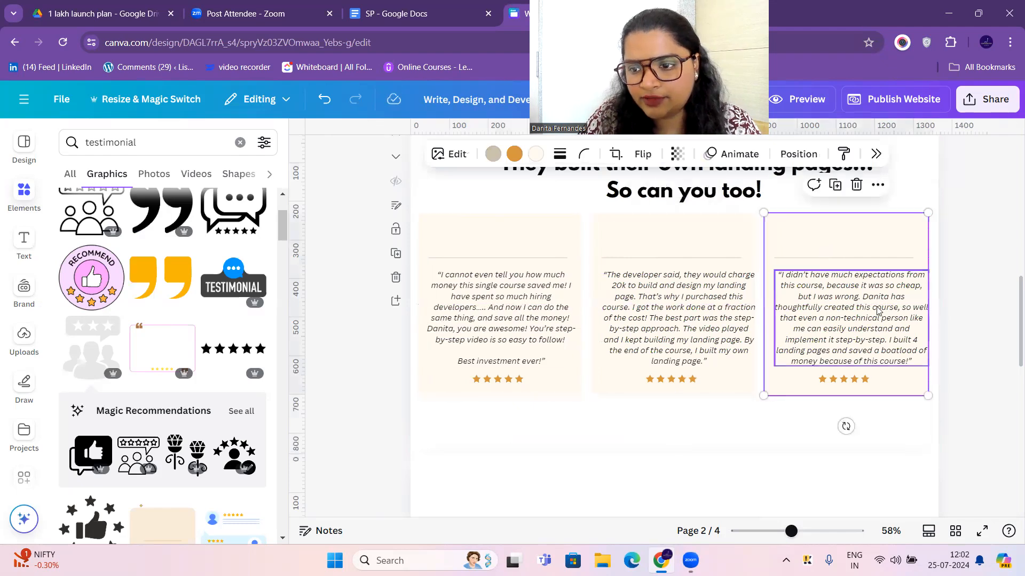
Step: Nudge the third testimonial's quote text slightly left so it sits evenly inside its card
{"action": "left_click", "coordinate": [870, 305]}
{"action": "key", "text": "Left"}
{"action": "key", "text": "Left"}
{"action": "key", "text": "Left"}
{"action": "key", "text": "Left"}
{"action": "key", "text": "Left"}
{"action": "key", "text": "Left"}
{"action": "key", "text": "Left"}
{"action": "key", "text": "Left"}
{"action": "key", "text": "Left"}
{"action": "key", "text": "Left"}
{"action": "key", "text": "Left"}
{"action": "key", "text": "Left"}
{"action": "key", "text": "Left"}
{"action": "key", "text": "Left"}
{"action": "key", "text": "Left"}
{"action": "key", "text": "Left"}
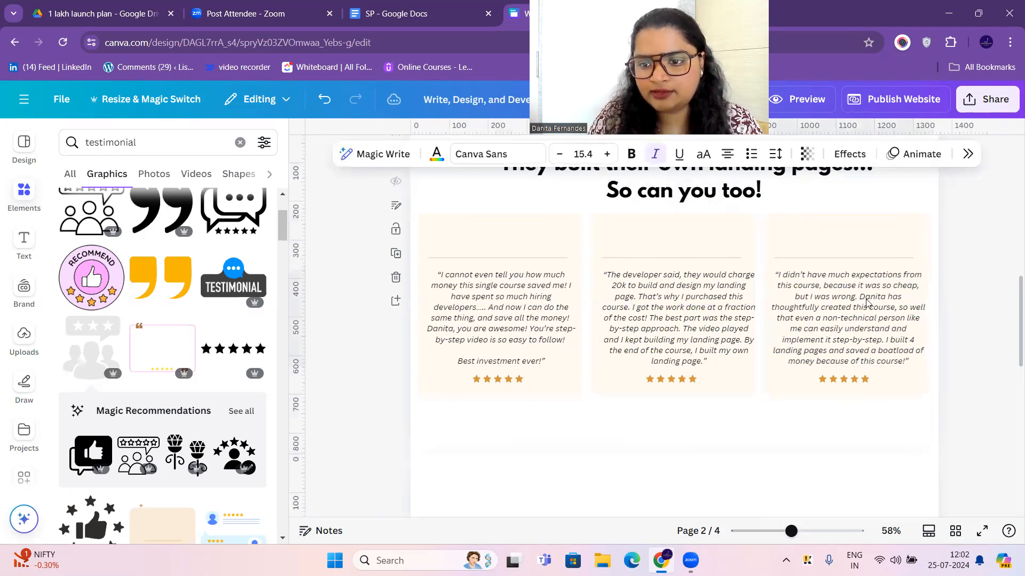
Step: Nudge the middle testimonial's quote text slightly left until it is evenly spaced within its card, and deselect it
{"action": "left_click", "coordinate": [662, 357]}
{"action": "key", "text": "Left"}
{"action": "key", "text": "Left"}
{"action": "key", "text": "Left"}
{"action": "key", "text": "Left"}
{"action": "key", "text": "Left"}
{"action": "key", "text": "Left"}
{"action": "key", "text": "Left"}
{"action": "key", "text": "Left"}
{"action": "key", "text": "Left"}
{"action": "key", "text": "Left"}
{"action": "key", "text": "Left"}
{"action": "key", "text": "Left"}
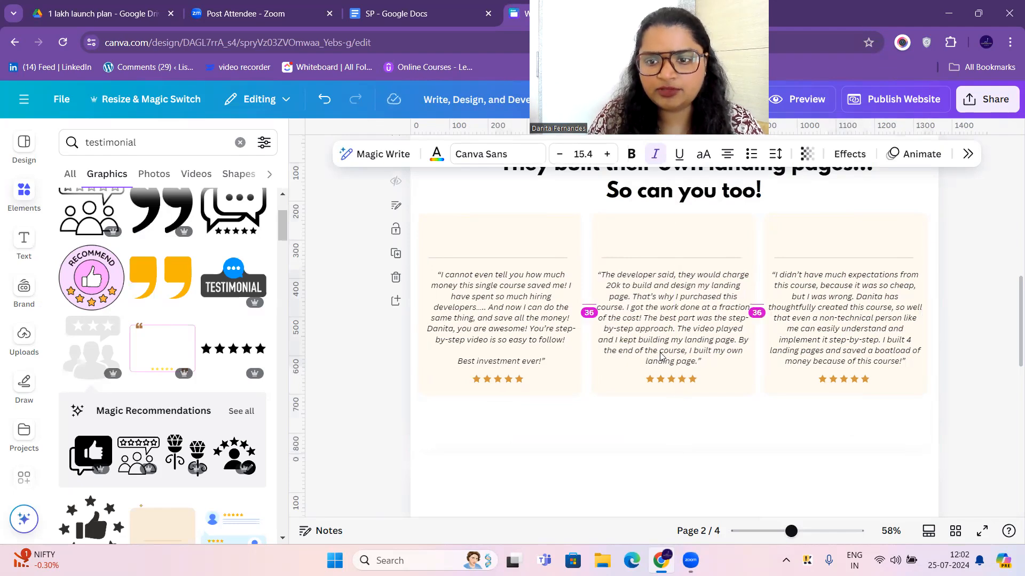
{"action": "left_click", "coordinate": [824, 437]}
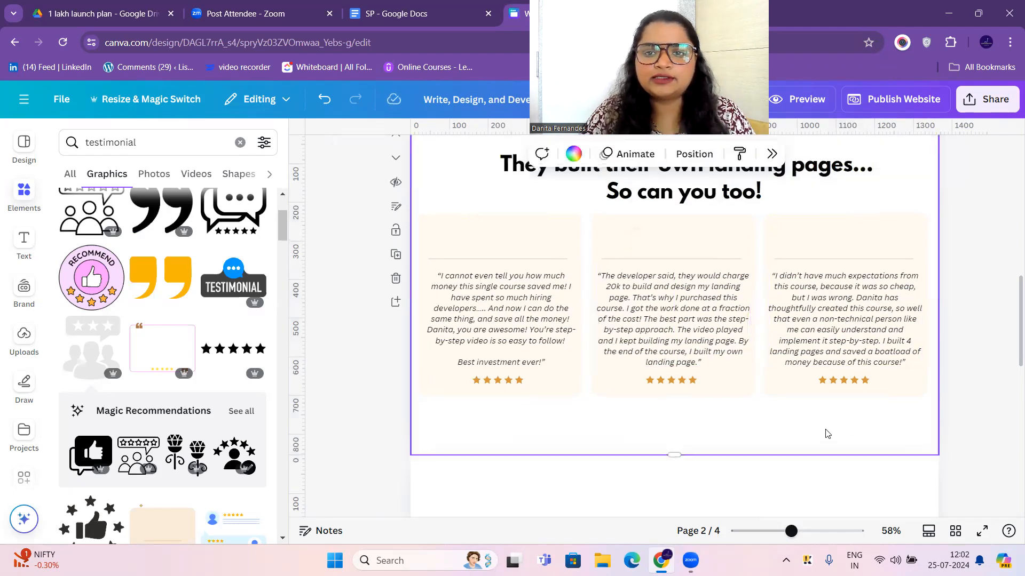
Step: Reword the testimonials heading as "They built their Landing Pages / You can too!" and trim the empty space below the testimonial cards
{"action": "scroll", "coordinate": [825, 432], "scroll_direction": "up", "scroll_amount": 3}
{"action": "left_click", "coordinate": [712, 292]}
{"action": "left_click_drag", "start_coordinate": [711, 292], "coordinate": [706, 299]}
{"action": "double_click", "coordinate": [856, 297]}
{"action": "key", "text": "BackSpace"}
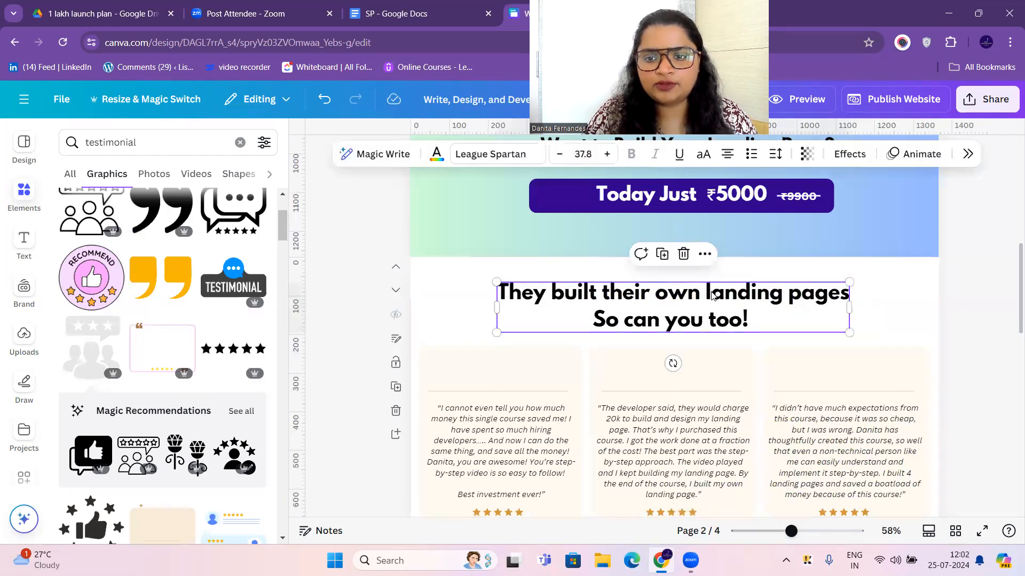
{"action": "key", "text": "Escape"}
{"action": "scroll", "coordinate": [747, 298], "scroll_direction": "down", "scroll_amount": 4}
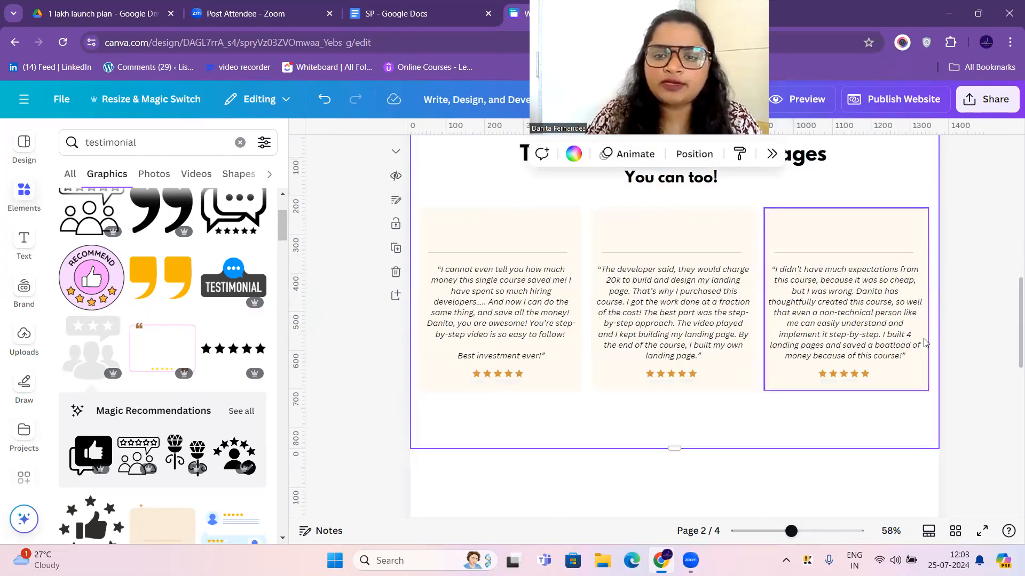
{"action": "left_click_drag", "start_coordinate": [676, 389], "coordinate": [672, 368]}
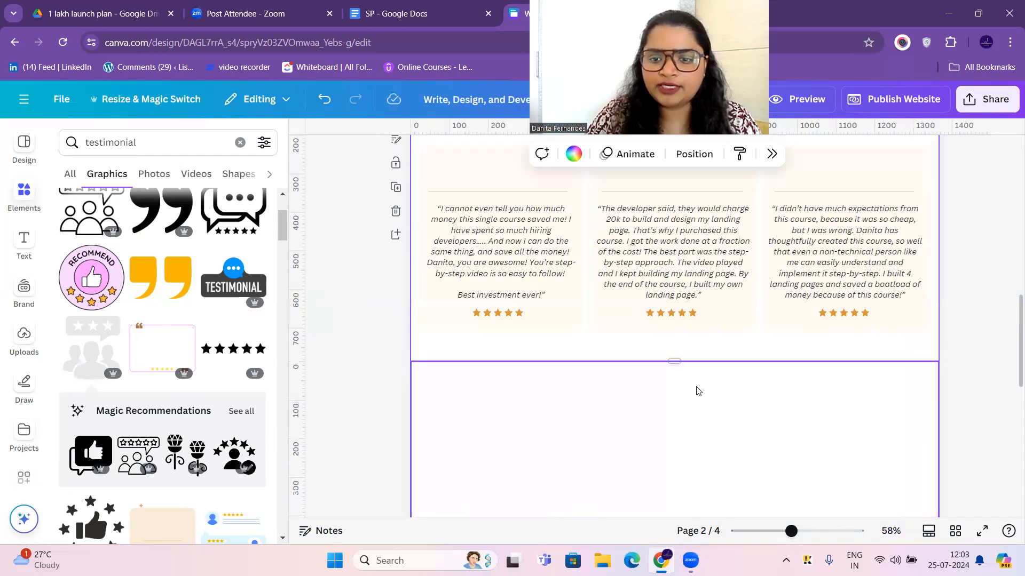
Step: Locate the course-outcomes section in the SP Google Doc, and in Canva give page 3 the same green-to-blue gradient background as page 1
{"action": "left_click", "coordinate": [355, 13]}
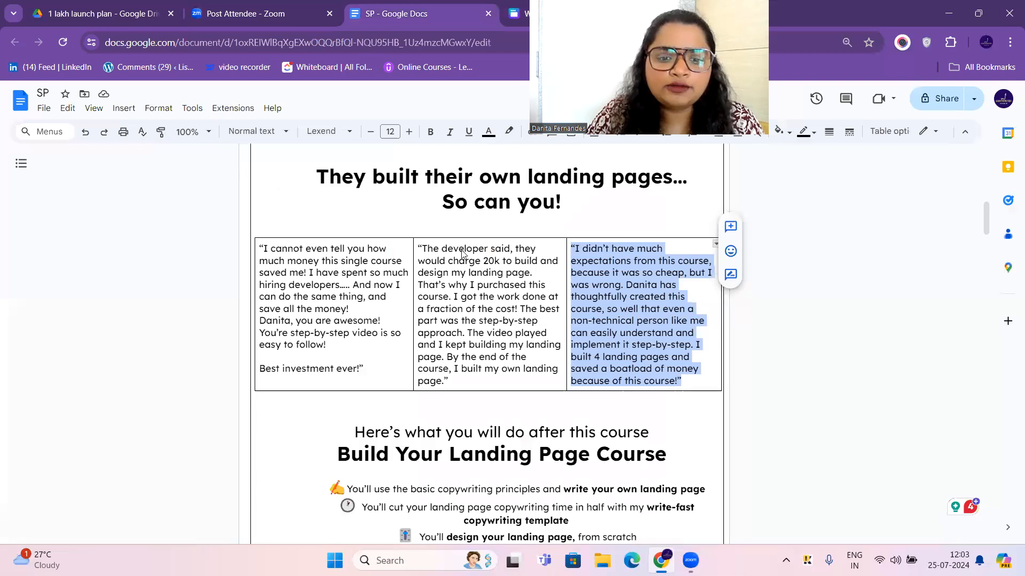
{"action": "scroll", "coordinate": [461, 240], "scroll_direction": "down", "scroll_amount": 5}
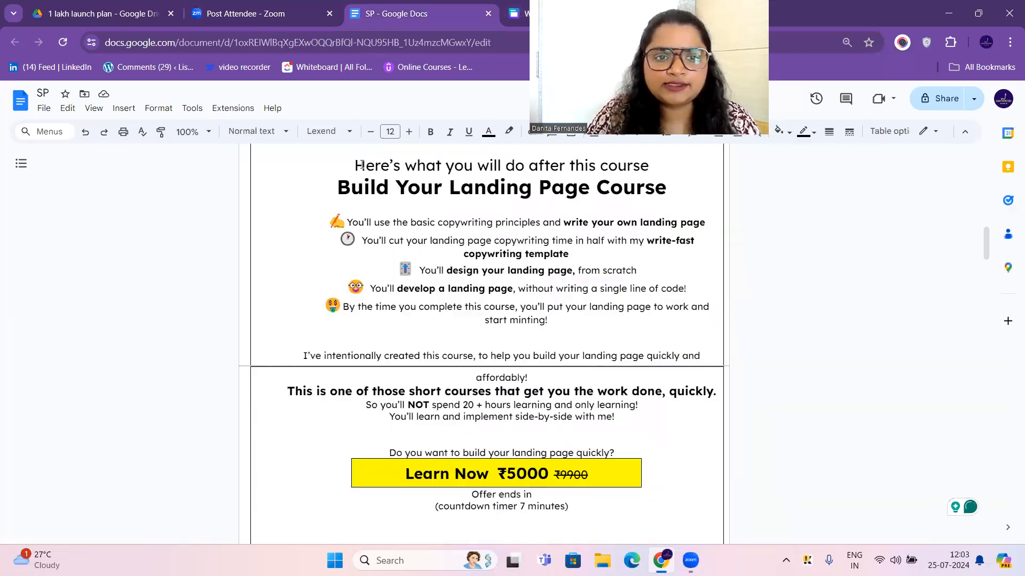
{"action": "left_click", "coordinate": [515, 13]}
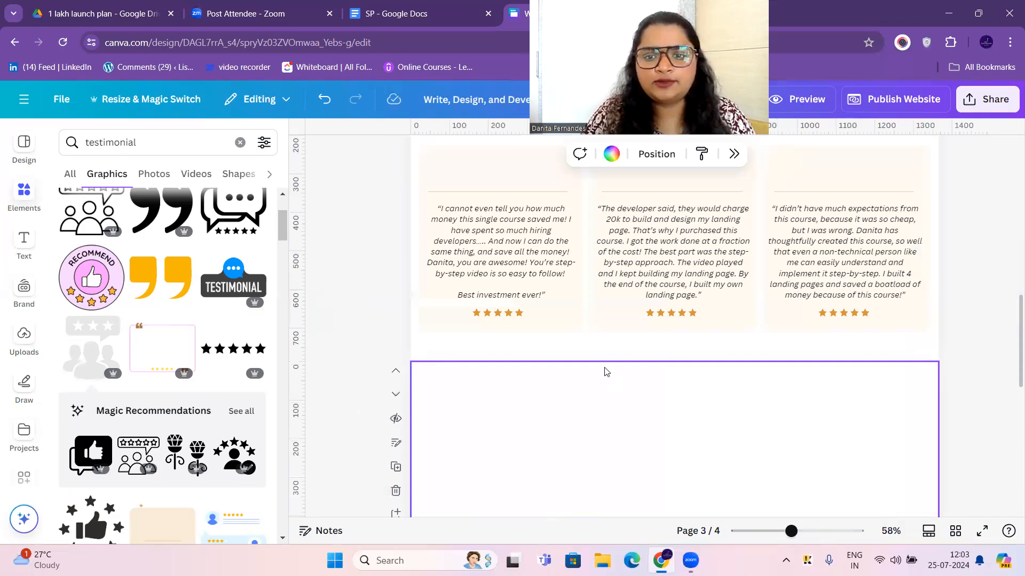
{"action": "scroll", "coordinate": [456, 282], "scroll_direction": "up", "scroll_amount": 5}
{"action": "left_click", "coordinate": [456, 279]}
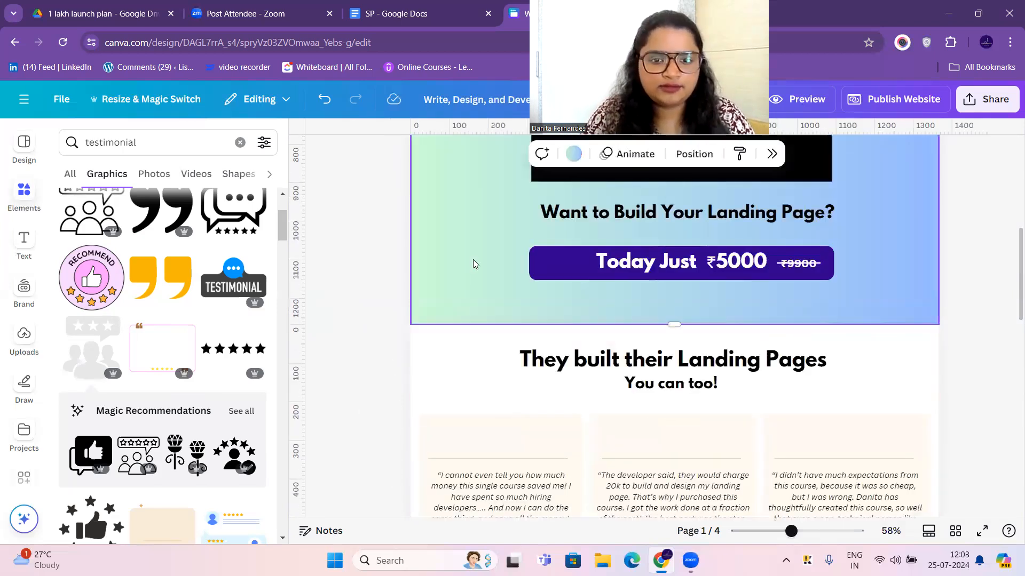
{"action": "left_click", "coordinate": [571, 158]}
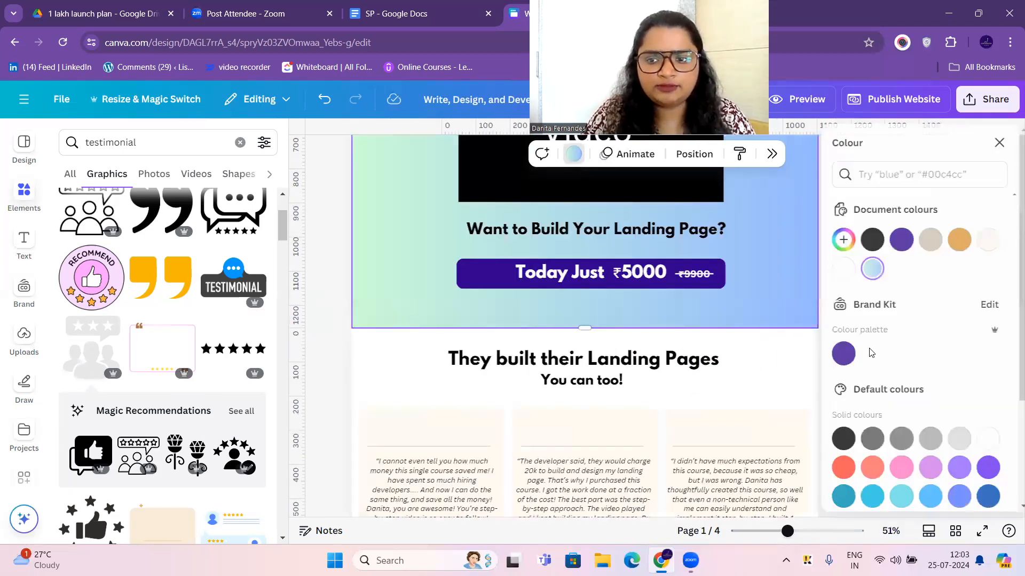
{"action": "left_click", "coordinate": [773, 357]}
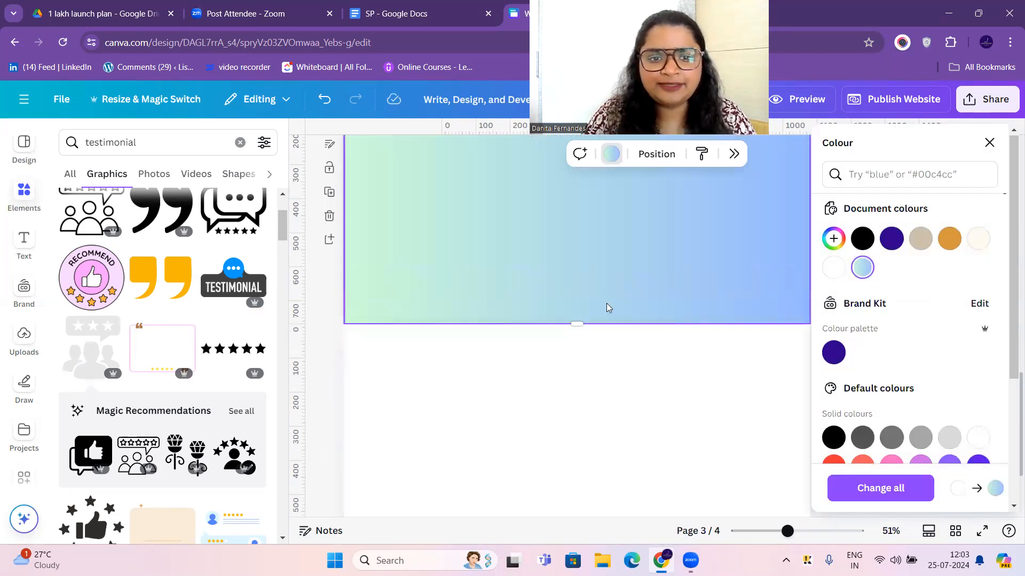
Step: Copy the heading "Here's what you will do after this course / Build Your Landing Page Course" from the Google Doc onto page 3 in Canva
{"action": "left_click", "coordinate": [410, 7]}
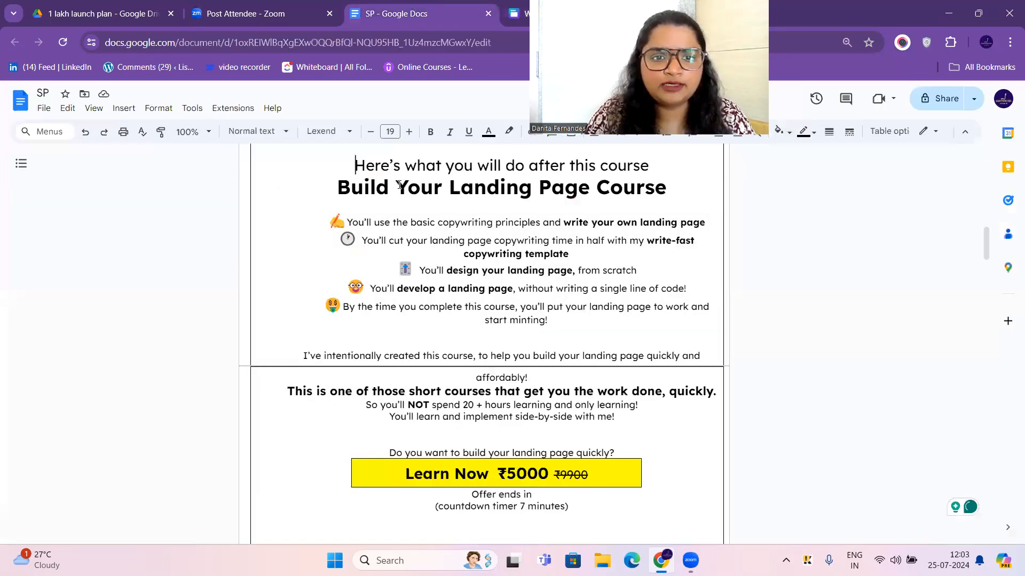
{"action": "left_click", "coordinate": [691, 191], "text": "shift"}
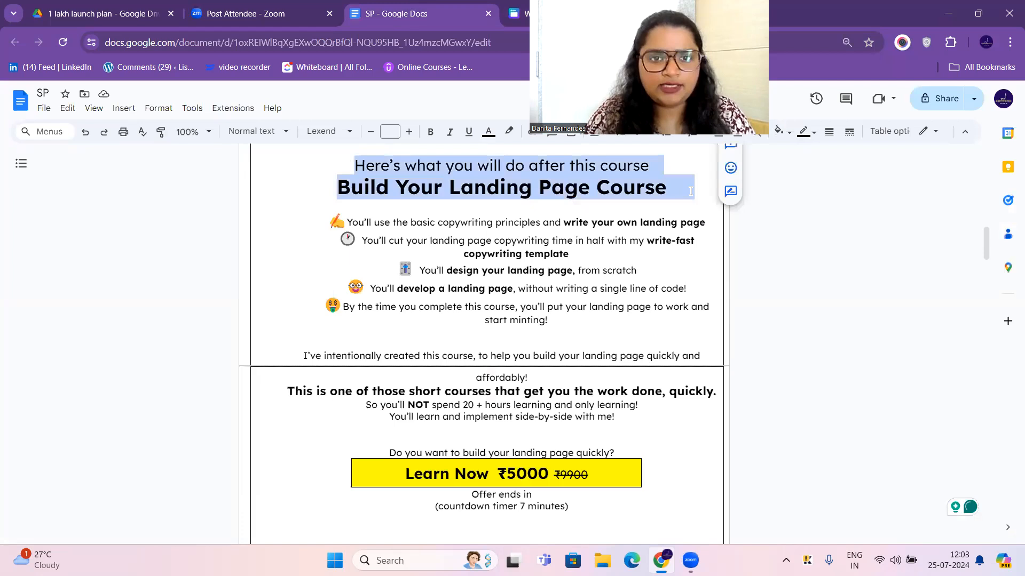
{"action": "left_click", "coordinate": [527, 16]}
{"action": "scroll", "coordinate": [587, 235], "scroll_direction": "up", "scroll_amount": 2}
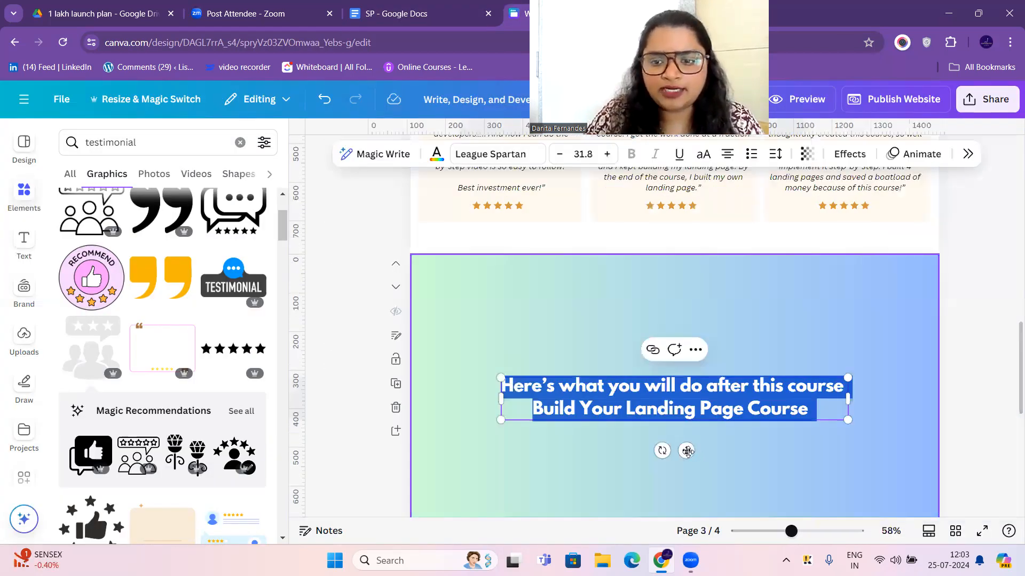
Step: Move the new heading to the top of page 3 and centre it horizontally on the page
{"action": "left_click_drag", "start_coordinate": [687, 452], "coordinate": [672, 359]}
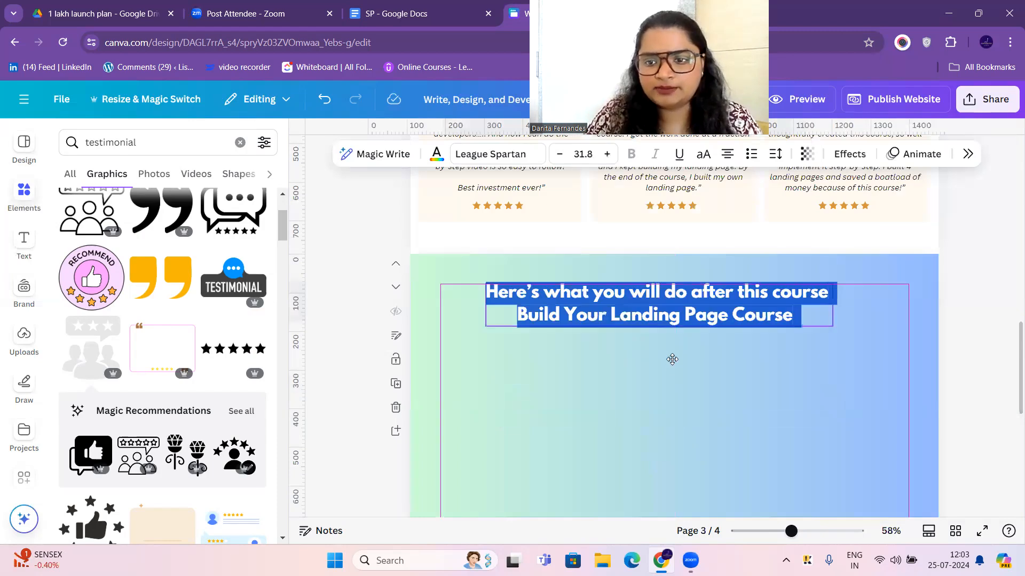
{"action": "left_click", "coordinate": [745, 385]}
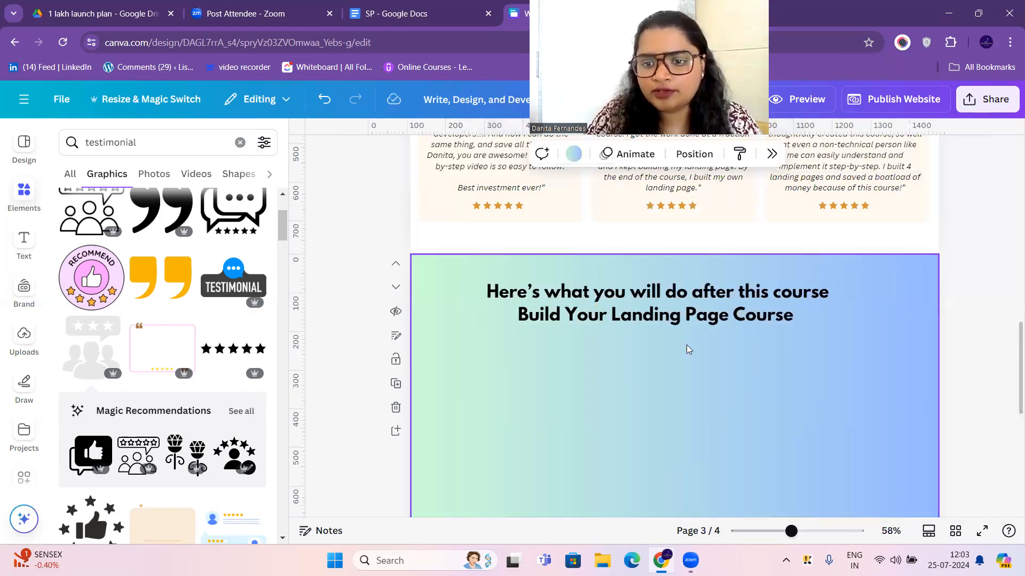
{"action": "left_click_drag", "start_coordinate": [673, 353], "coordinate": [689, 354]}
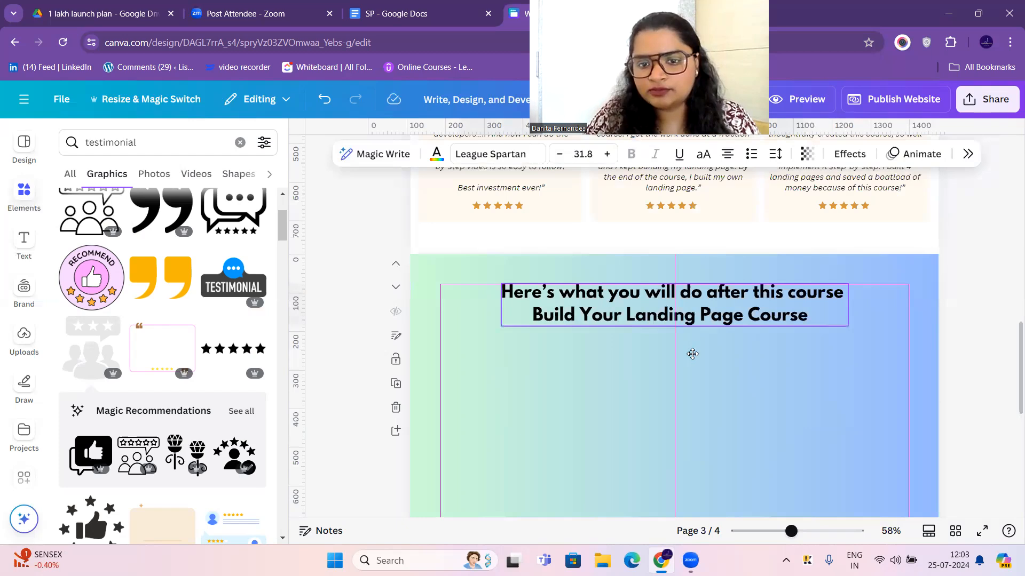
{"action": "left_click", "coordinate": [750, 393]}
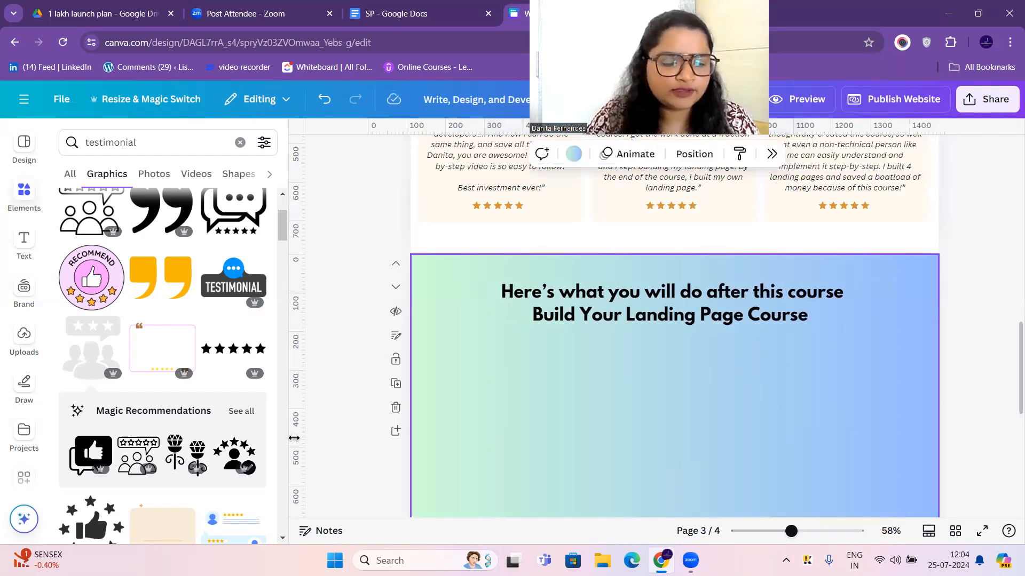
Step: Hide the elements library and paste the five emoji-led course-outcome lines onto page 3 as a text box
{"action": "left_click", "coordinate": [304, 135]}
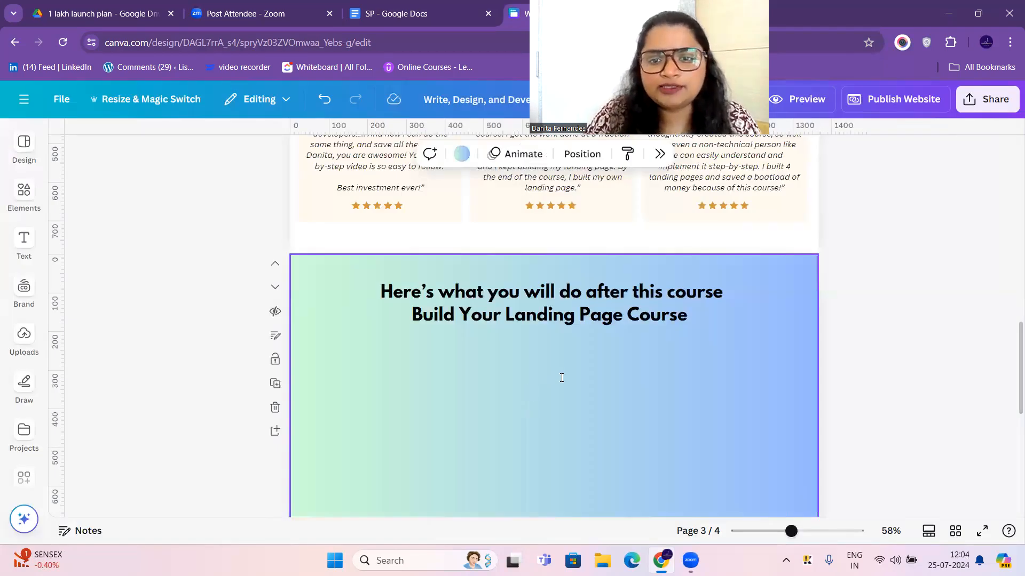
{"action": "type", "text": "✍You’ll use the basic copywriting principles and write your own landing page 🕐 You’ll cut your landing page copywriting time in half with my write-fast copywriting template 🎚 You’ll design your landing page, from scratch 😳 You’ll develop a landing page, without writing a single line of code! 🤑By the time you complete this course, you’ll put your landing page to work and start minting!"}
{"action": "scroll", "coordinate": [462, 244], "scroll_direction": "down", "scroll_amount": 1}
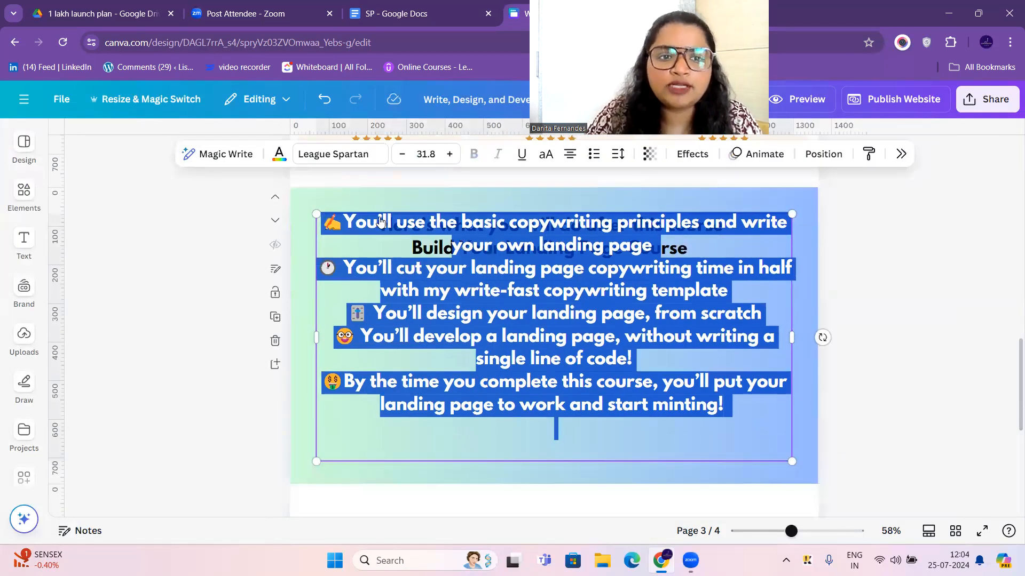
Step: Set the pasted course-outcome list's font to Canva Sans and scale the text down to size 19.1
{"action": "scroll", "coordinate": [895, 301], "scroll_direction": "down", "scroll_amount": 1}
{"action": "key", "text": "ctrl+shift+f"}
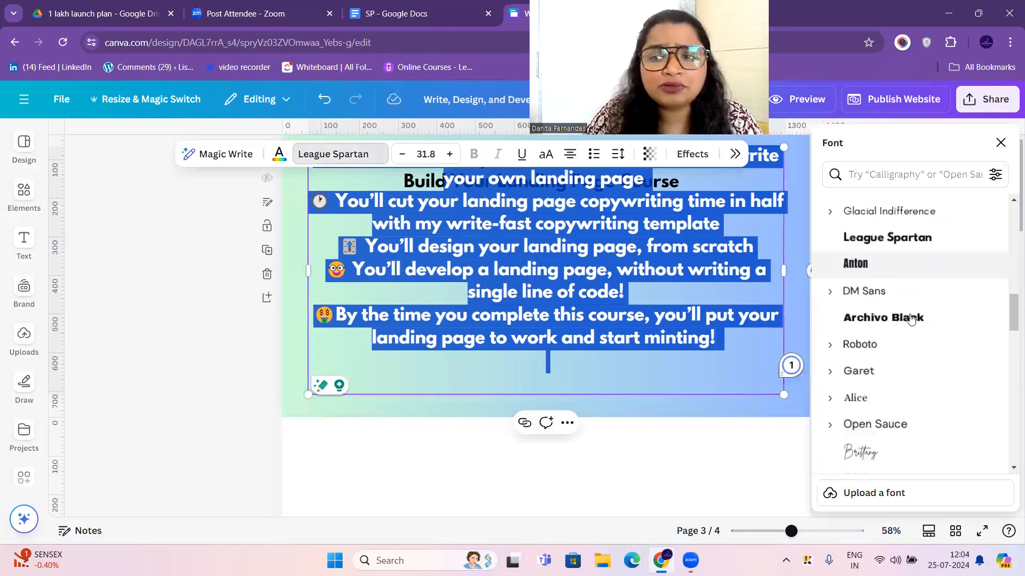
{"action": "scroll", "coordinate": [902, 297], "scroll_direction": "up", "scroll_amount": 3}
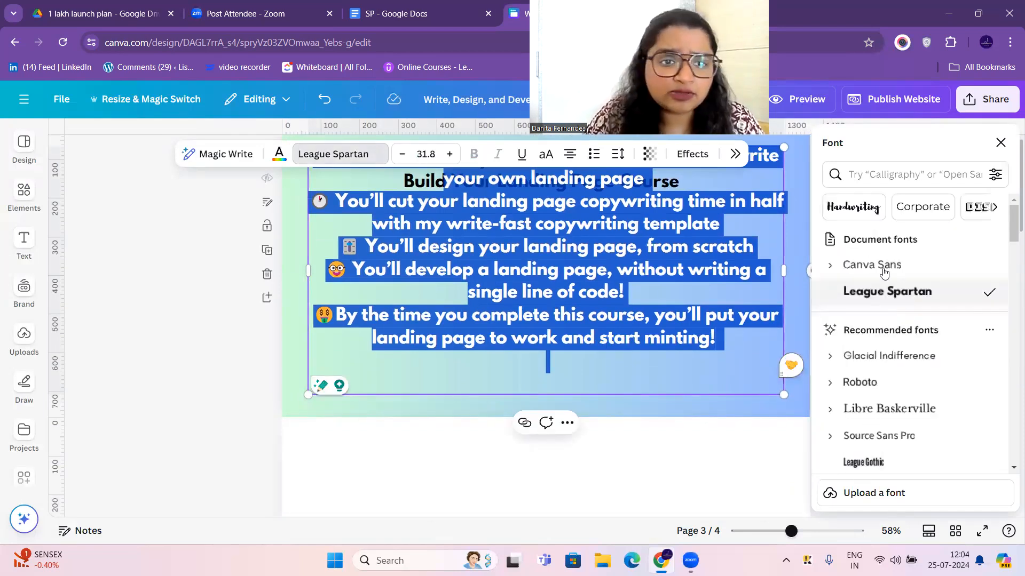
{"action": "left_click_drag", "start_coordinate": [281, 394], "coordinate": [497, 325]}
Step: Place the course-outcome list below the page 3 heading and adjust its text box width
{"action": "left_click_drag", "start_coordinate": [654, 244], "coordinate": [544, 296]}
{"action": "left_click_drag", "start_coordinate": [710, 275], "coordinate": [783, 275]}
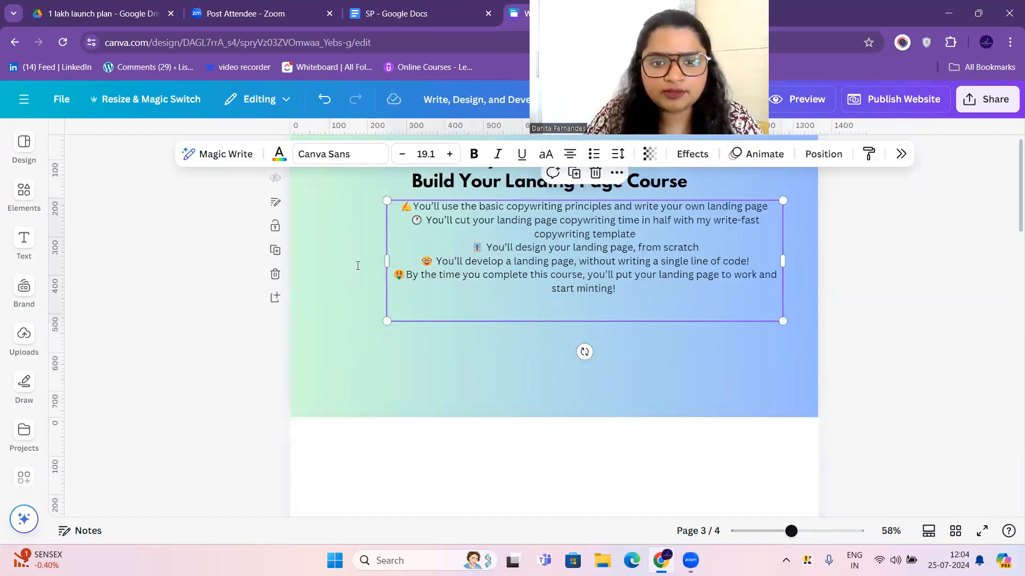
{"action": "left_click_drag", "start_coordinate": [387, 261], "coordinate": [358, 266]}
{"action": "left_click_drag", "start_coordinate": [592, 294], "coordinate": [592, 272]}
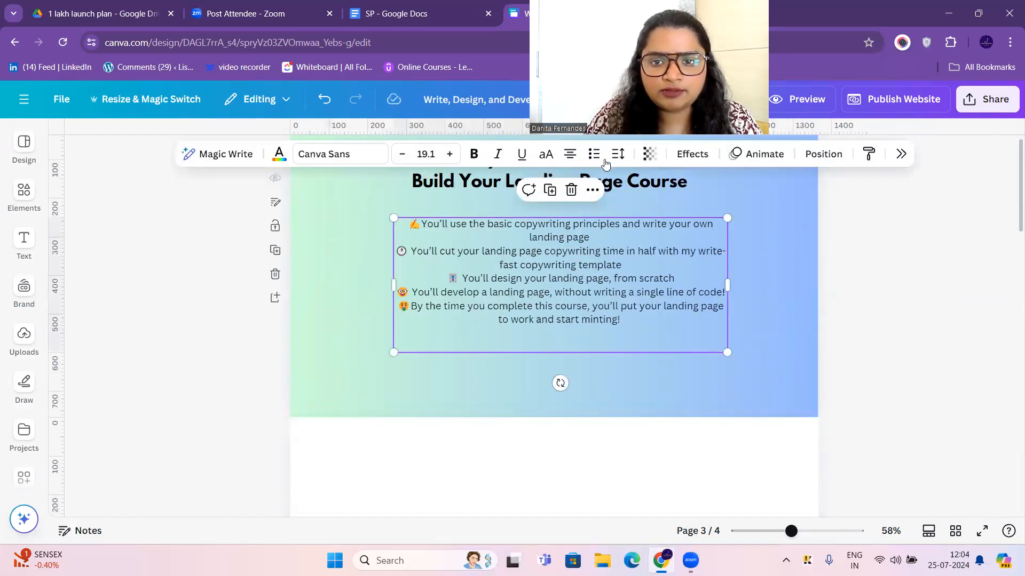
Step: Set the list's line spacing to 2.41, widen its text box to about 1,033, and recentre it under the heading
{"action": "left_click", "coordinate": [618, 154]}
{"action": "left_click_drag", "start_coordinate": [598, 257], "coordinate": [646, 256]}
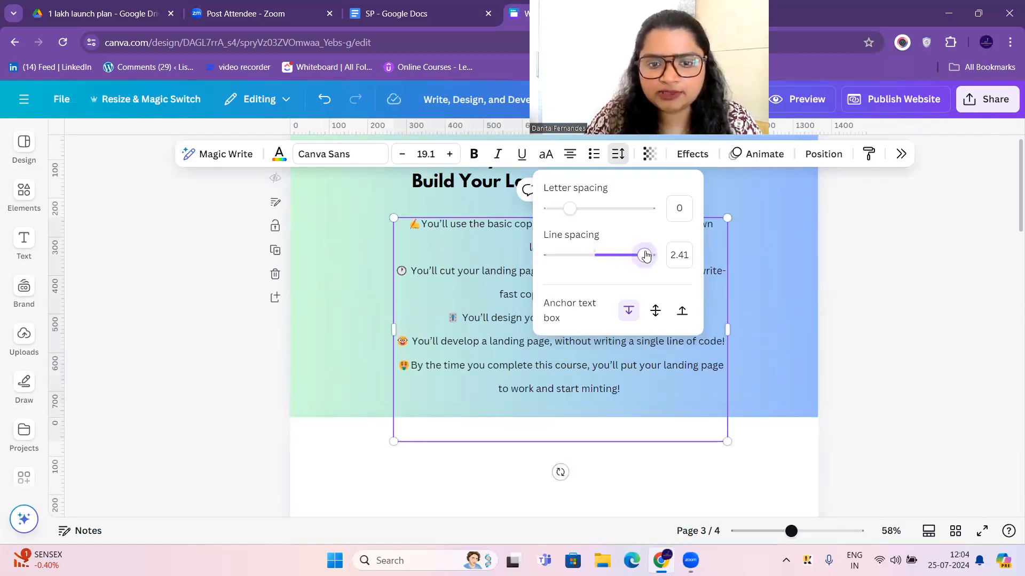
{"action": "left_click_drag", "start_coordinate": [727, 330], "coordinate": [791, 318]}
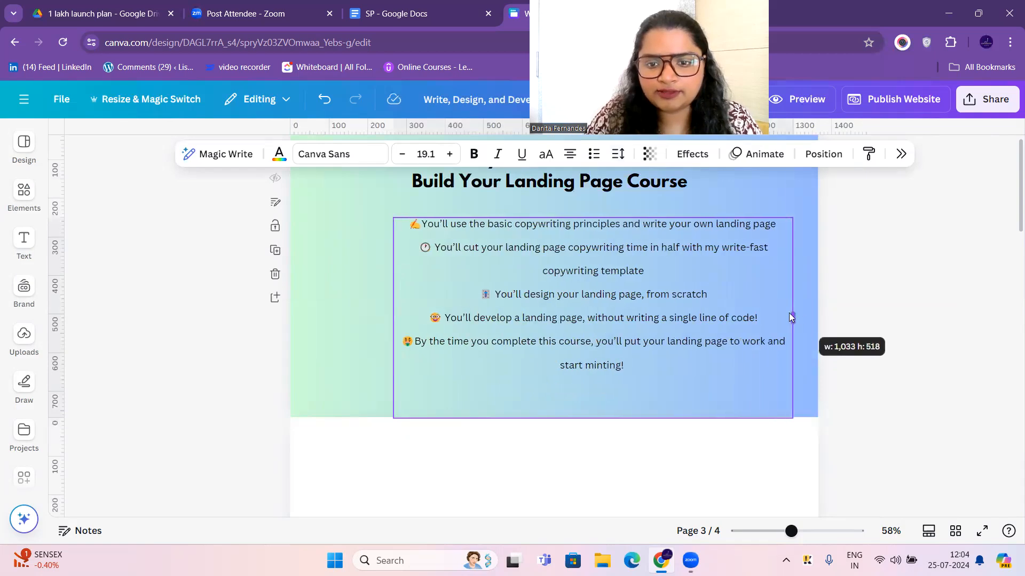
{"action": "left_click_drag", "start_coordinate": [579, 271], "coordinate": [552, 263]}
Step: Reduce the course-outcome list's line spacing to 1.67
{"action": "left_click", "coordinate": [618, 154]}
{"action": "left_click_drag", "start_coordinate": [648, 261], "coordinate": [608, 257]}
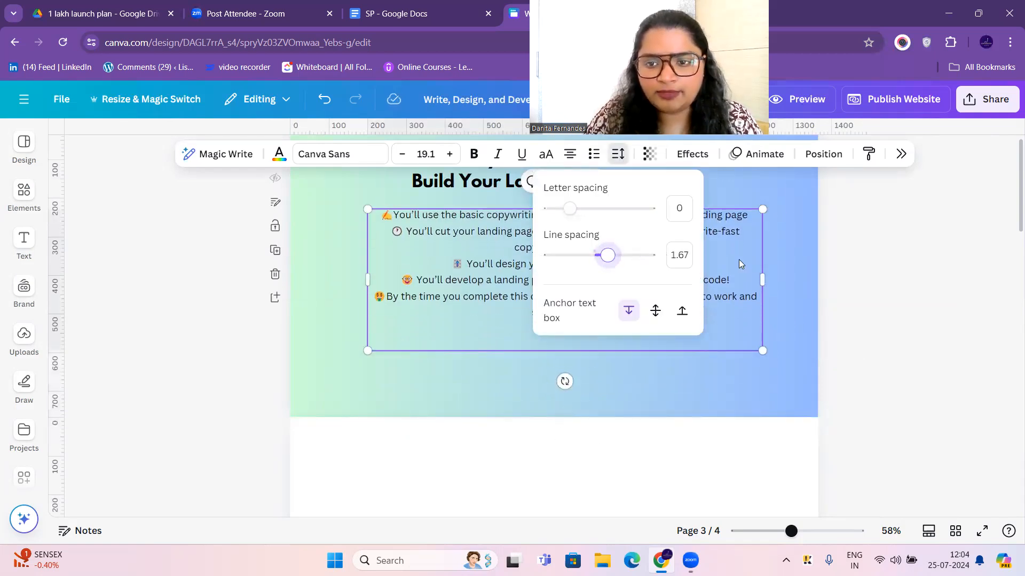
{"action": "left_click", "coordinate": [739, 264]}
Step: Insert a blank line between each of the five course-outcome items
{"action": "left_click", "coordinate": [751, 217]}
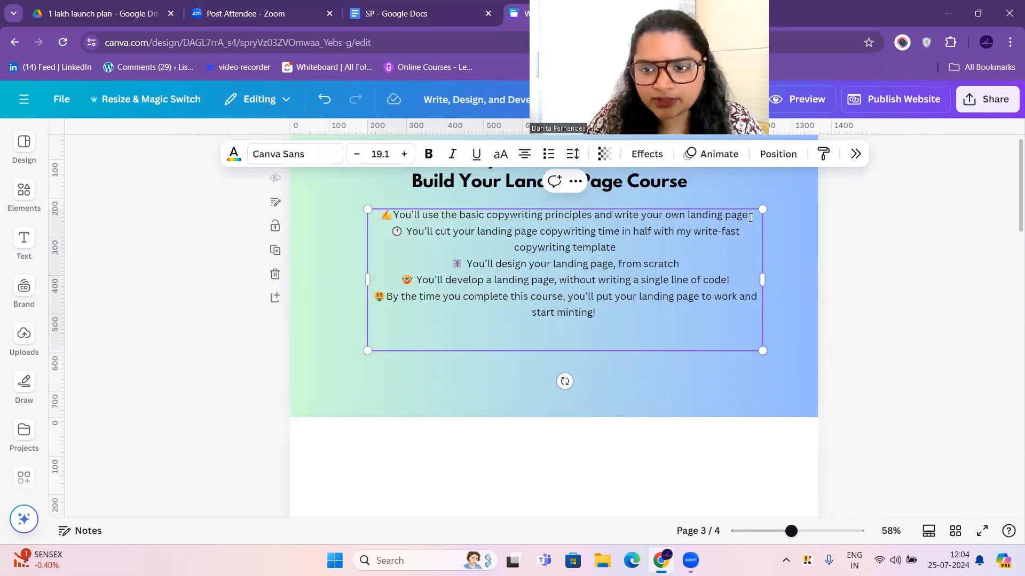
{"action": "key", "text": "Return"}
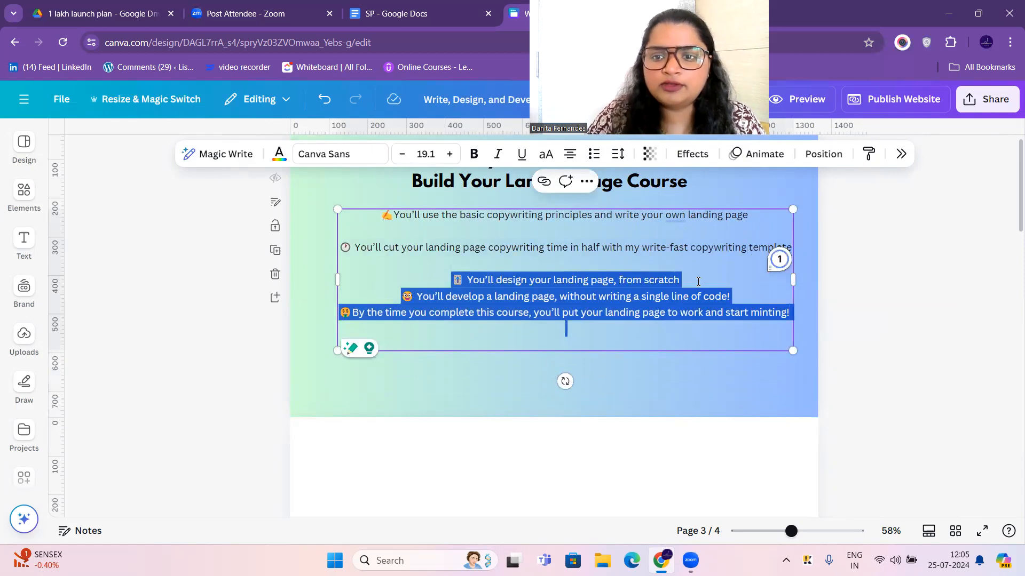
{"action": "left_click", "coordinate": [705, 279]}
{"action": "key", "text": "Return"}
{"action": "left_click", "coordinate": [746, 317]}
{"action": "key", "text": "Return"}
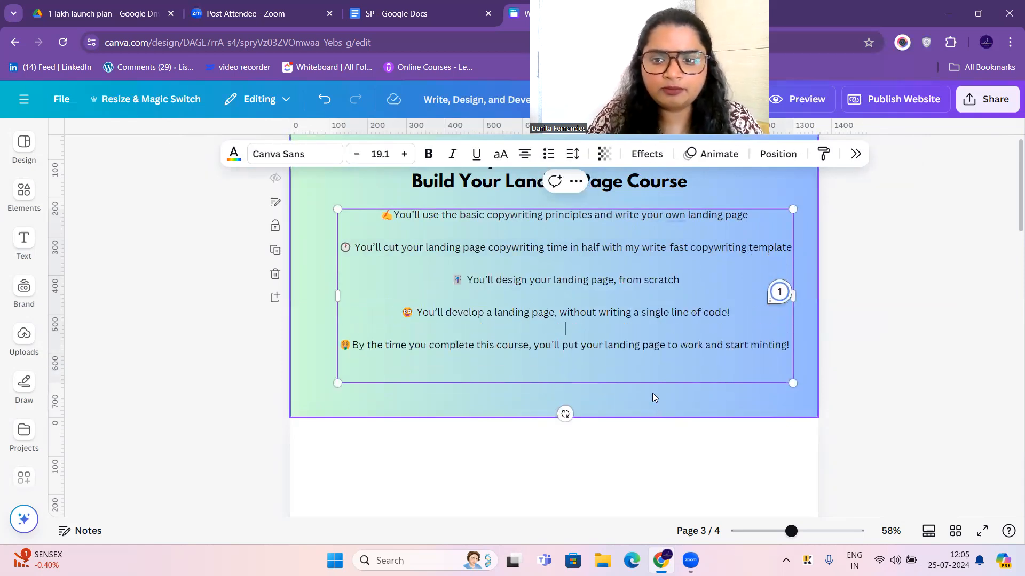
Step: Shift the course-outcome list slightly up and left, and move the page 3 heading slightly up and left above it
{"action": "left_click_drag", "start_coordinate": [642, 321], "coordinate": [621, 314]}
{"action": "scroll", "coordinate": [590, 232], "scroll_direction": "up", "scroll_amount": 2}
{"action": "left_click", "coordinate": [594, 234]}
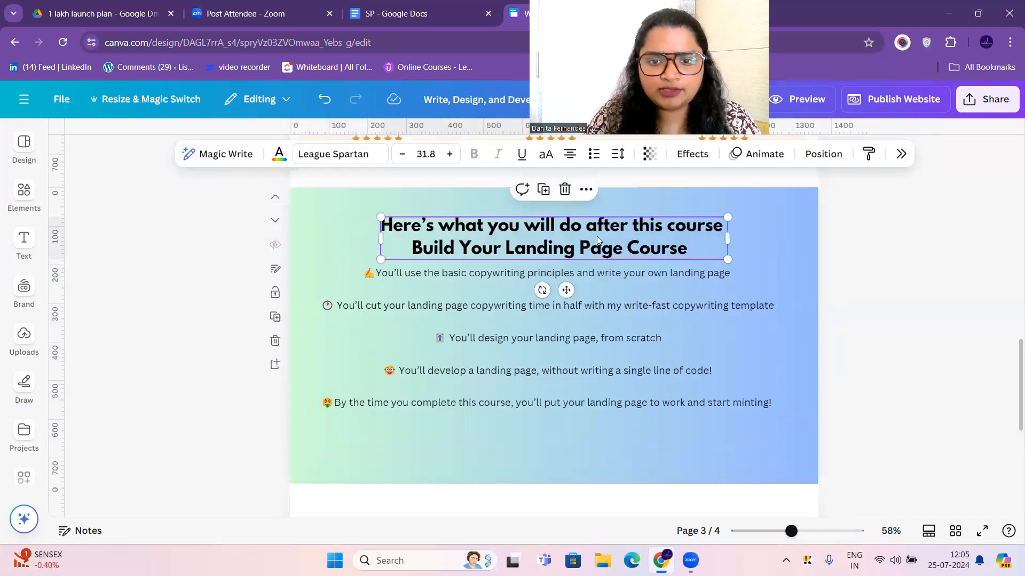
{"action": "left_click_drag", "start_coordinate": [621, 229], "coordinate": [614, 230]}
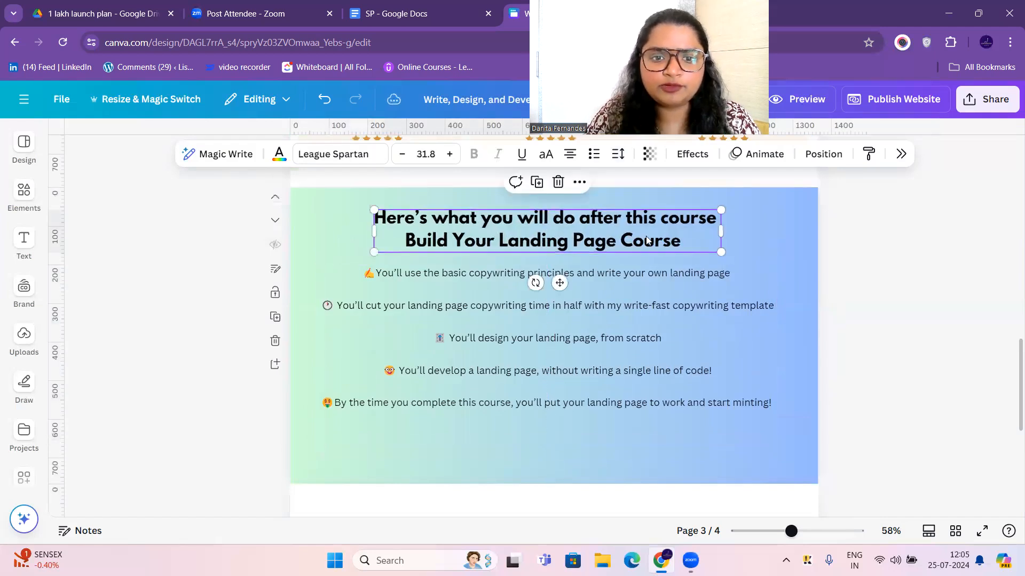
{"action": "double_click", "coordinate": [686, 234]}
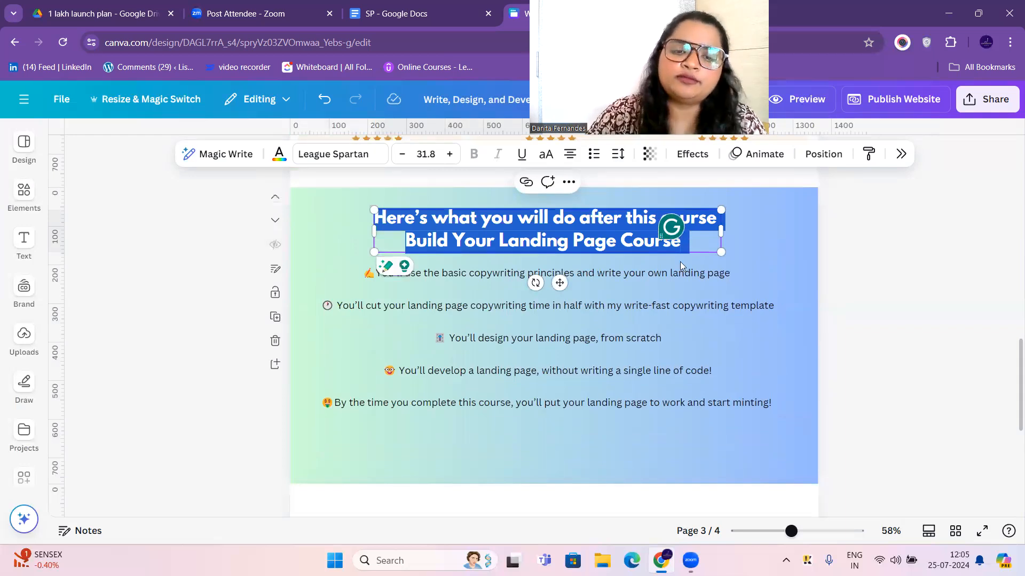
{"action": "left_click", "coordinate": [580, 389]}
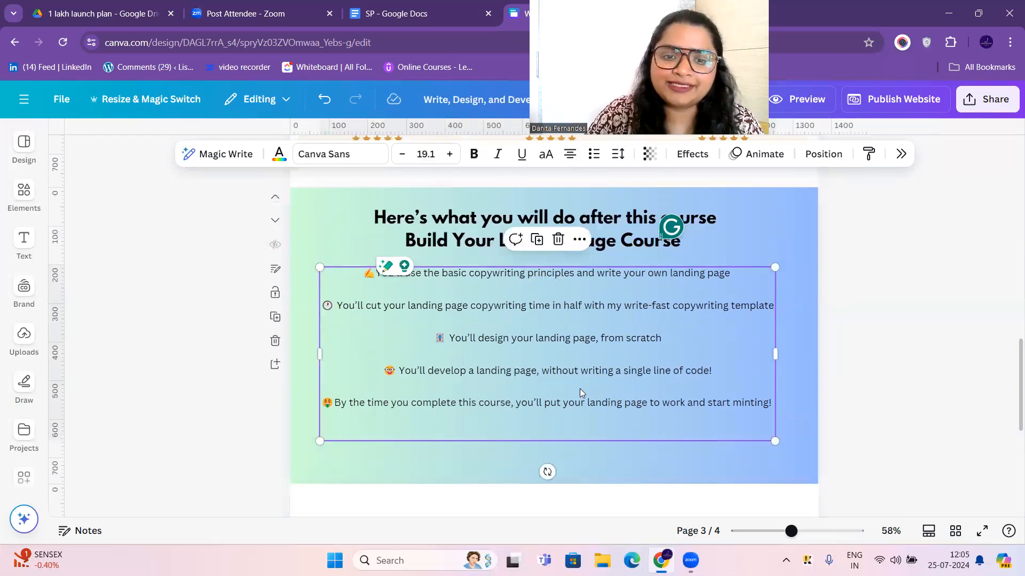
Step: Copy the copy block from "I've intentionally created this course" through "side-by-side with me!" in the Google Doc and paste it onto page 3 in Canva
{"action": "left_click", "coordinate": [417, 8]}
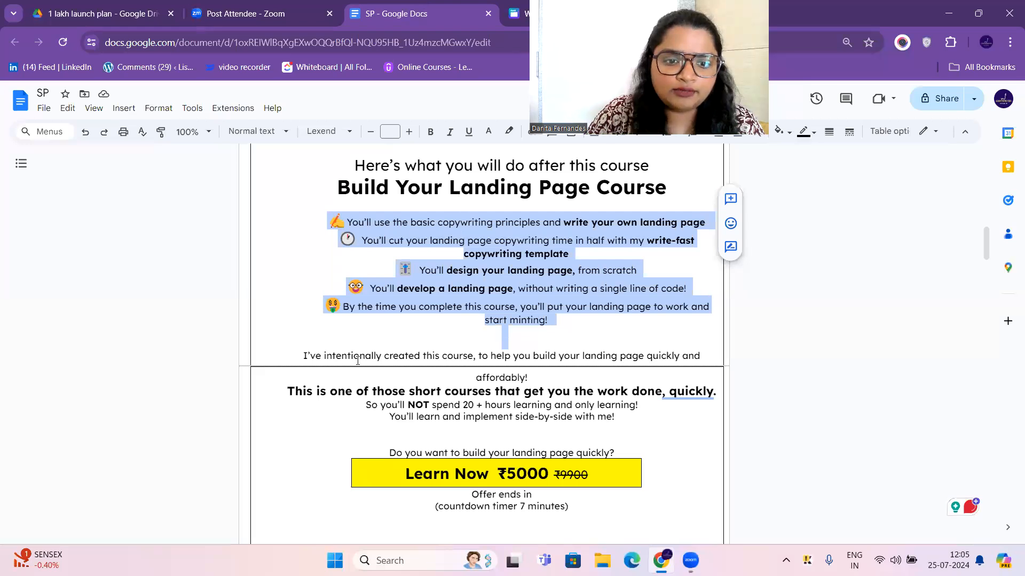
{"action": "scroll", "coordinate": [449, 303], "scroll_direction": "down", "scroll_amount": 1}
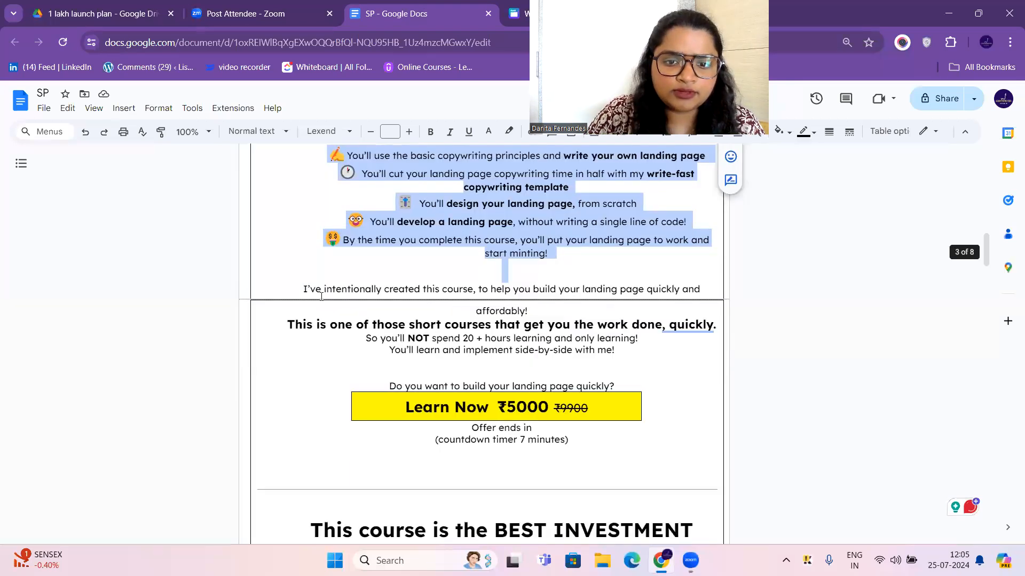
{"action": "triple_click", "coordinate": [304, 289]}
{"action": "left_click", "coordinate": [648, 360], "text": "shift"}
{"action": "key", "text": "ctrl+c"}
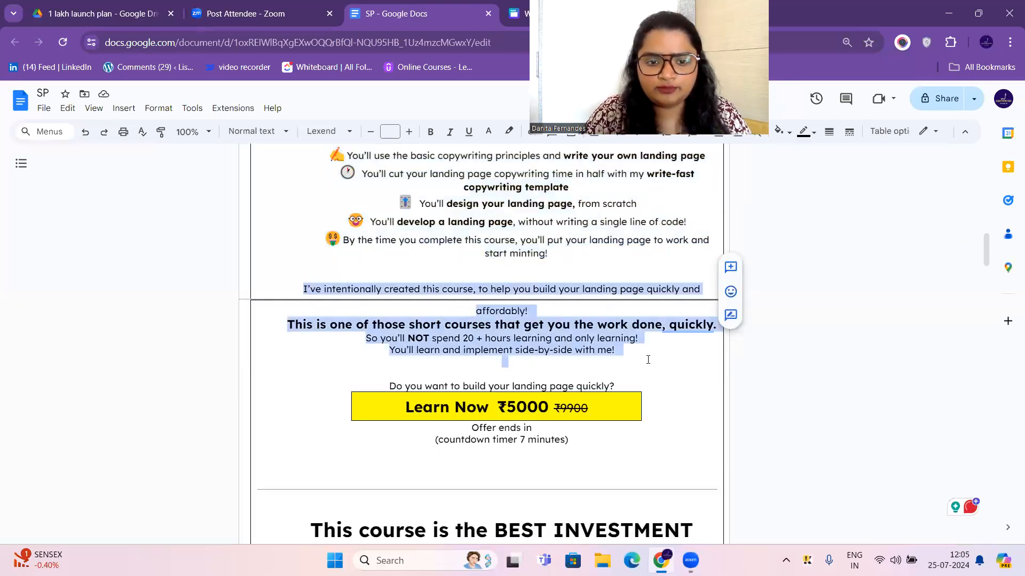
{"action": "left_click", "coordinate": [506, 24]}
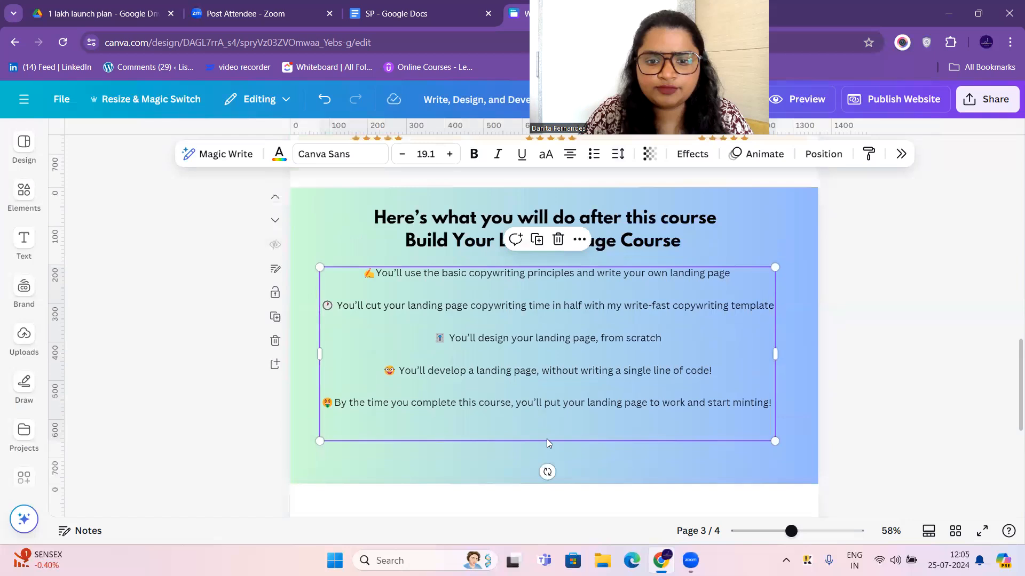
{"action": "left_click", "coordinate": [521, 459]}
{"action": "key", "text": "ctrl+v"}
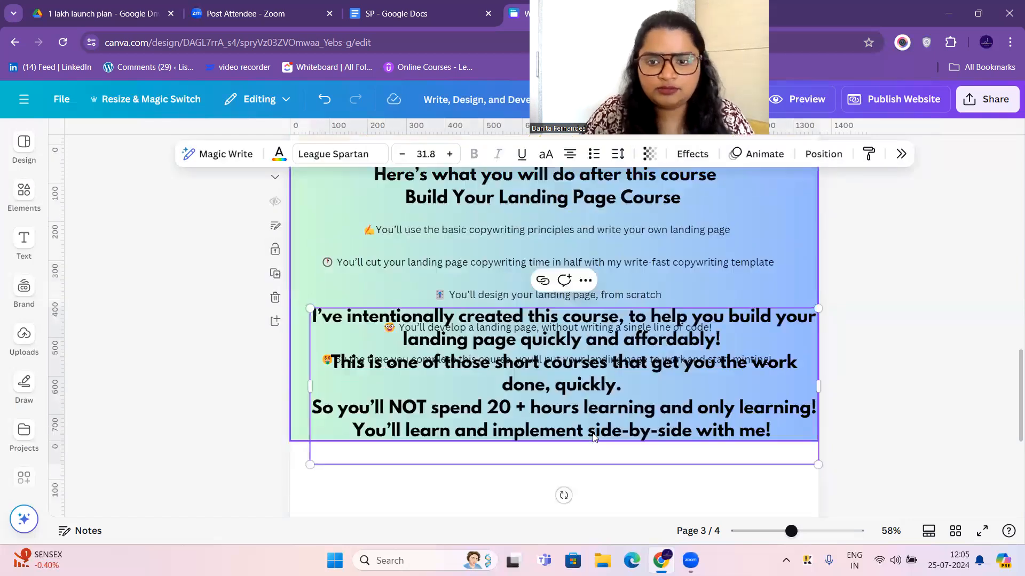
Step: Lengthen page 3 and move the pasted paragraph down below the course-outcome list
{"action": "left_click_drag", "start_coordinate": [556, 461], "coordinate": [585, 455]}
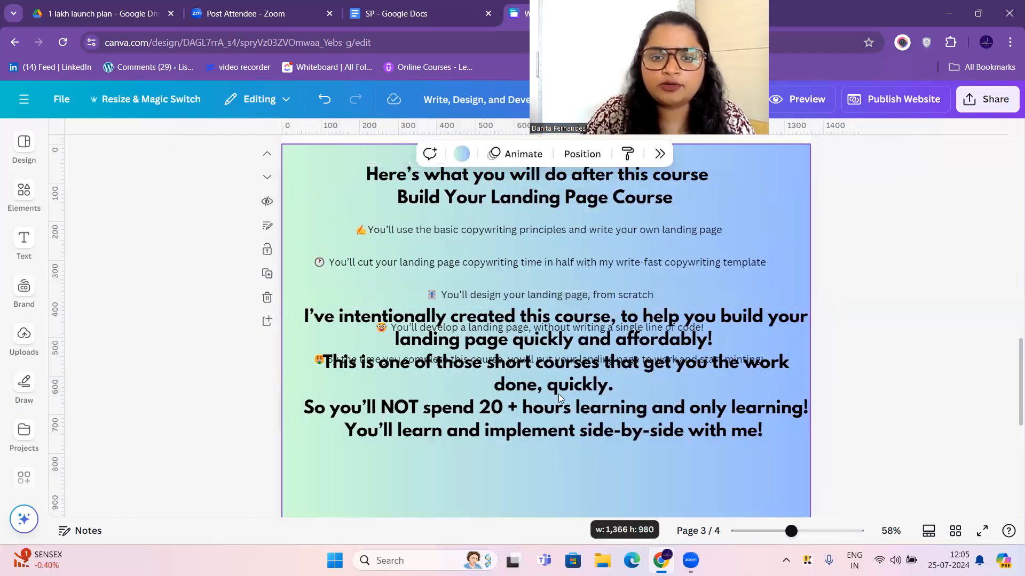
{"action": "scroll", "coordinate": [574, 287], "scroll_direction": "down", "scroll_amount": 3}
{"action": "left_click_drag", "start_coordinate": [550, 316], "coordinate": [555, 385]}
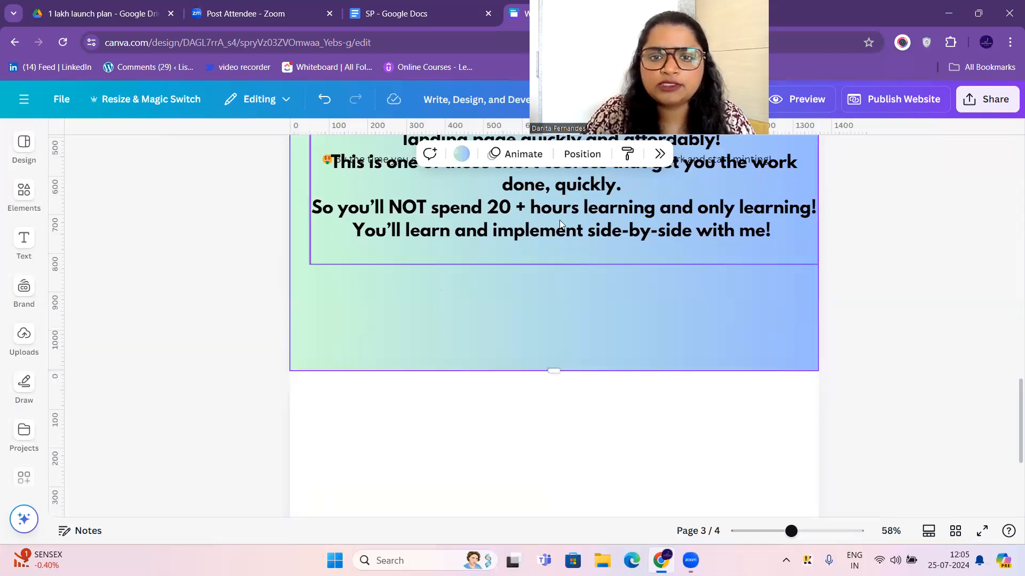
{"action": "scroll", "coordinate": [563, 290], "scroll_direction": "up", "scroll_amount": 2}
{"action": "left_click", "coordinate": [573, 317]}
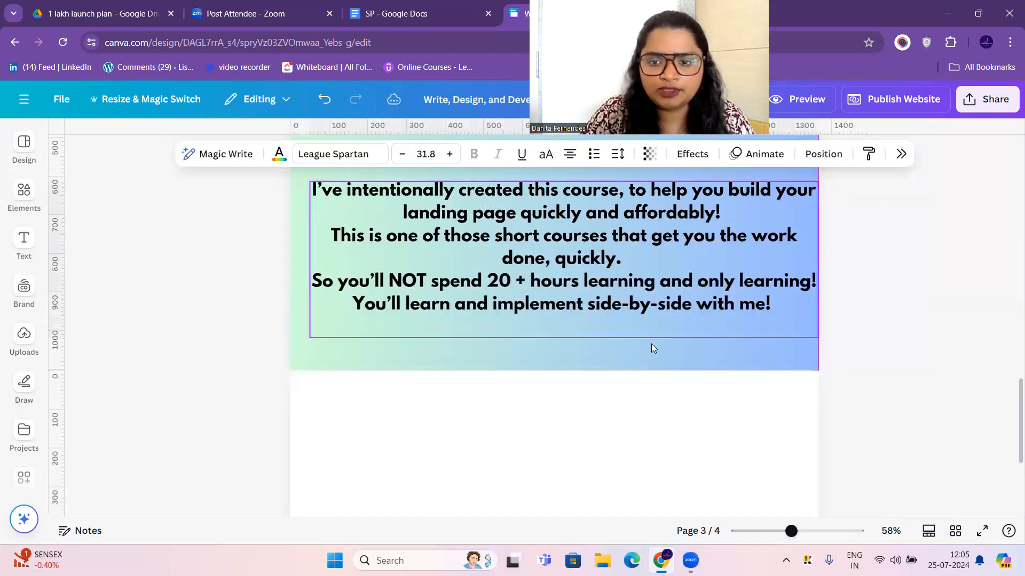
Step: Scale the pasted paragraph down to font size 27.6 with its text box about 1,267 wide
{"action": "double_click", "coordinate": [597, 323]}
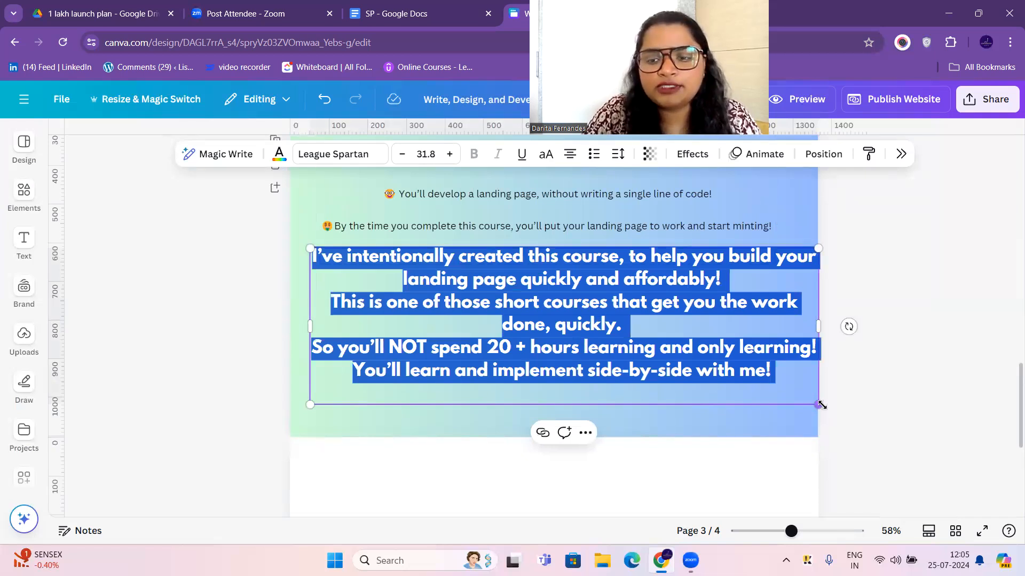
{"action": "left_click_drag", "start_coordinate": [819, 405], "coordinate": [801, 313]}
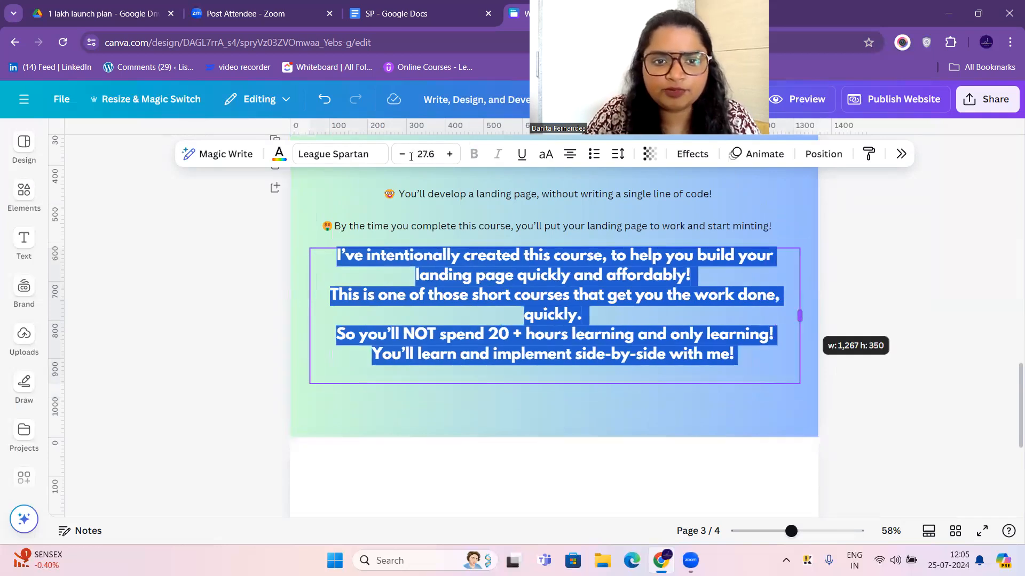
{"action": "left_click", "coordinate": [639, 333]}
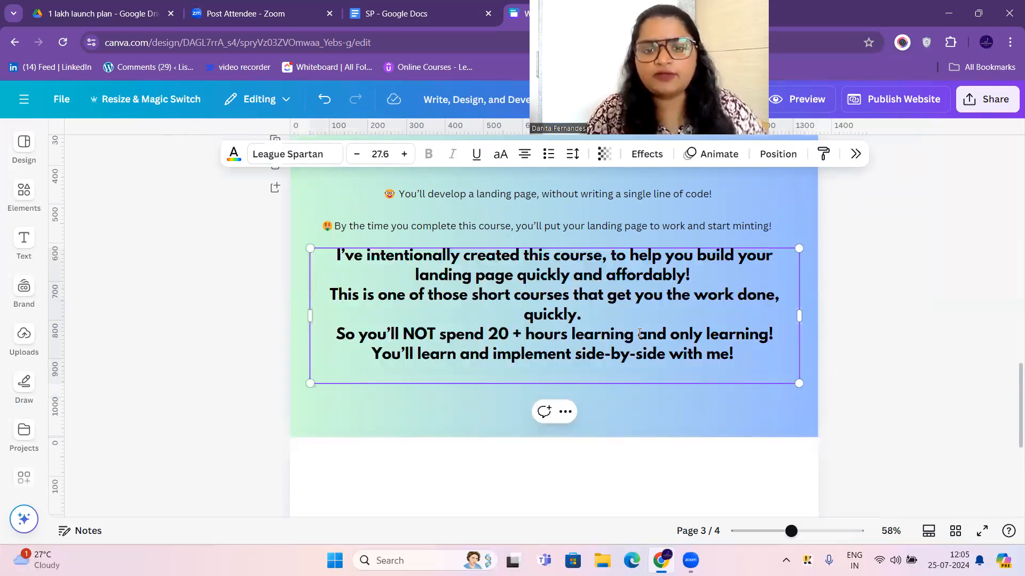
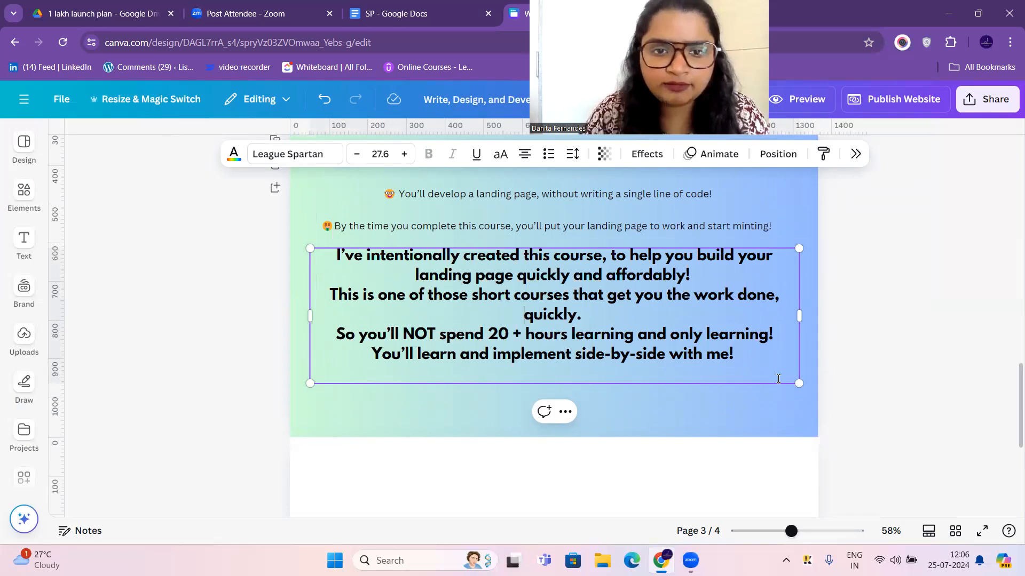
Step: Change the font of the whole pasted paragraph to Canva Sans
{"action": "key", "text": "ctrl+a"}
{"action": "left_click", "coordinate": [340, 154]}
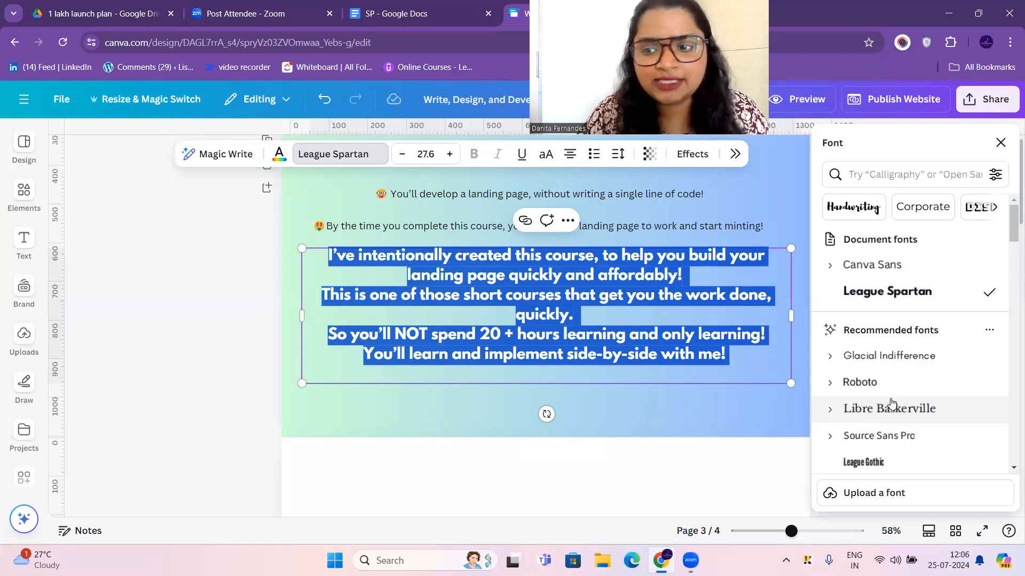
{"action": "left_click", "coordinate": [908, 266]}
{"action": "left_click", "coordinate": [604, 377]}
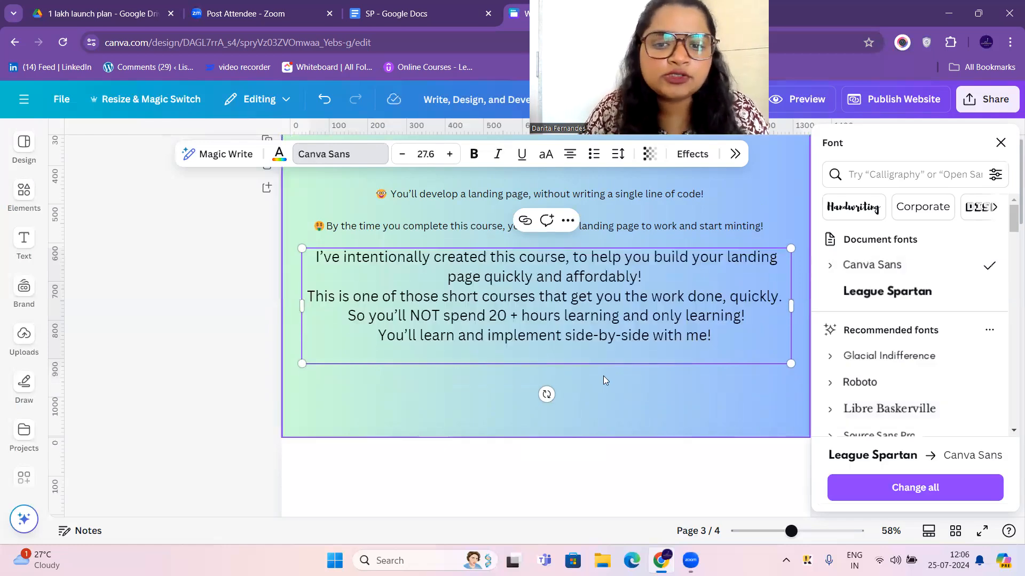
Step: Scale the paragraph down to font size 22.8, widen its text box, and reposition it beneath the course-outcome list
{"action": "left_click", "coordinate": [607, 322]}
{"action": "left_click_drag", "start_coordinate": [798, 361], "coordinate": [721, 350]}
{"action": "left_click_drag", "start_coordinate": [721, 302], "coordinate": [775, 305]}
{"action": "left_click", "coordinate": [740, 364]}
{"action": "left_click_drag", "start_coordinate": [655, 321], "coordinate": [651, 297]}
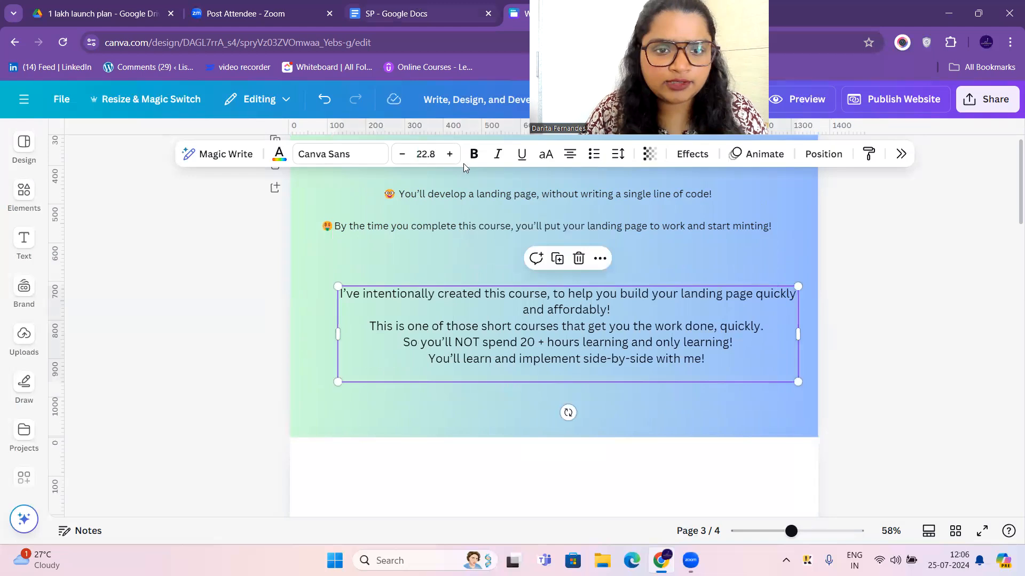
Step: Set the line "This is one of those short courses that get you the work done, quickly." in League Spartan and enlarge it
{"action": "key", "text": "ctrl+shift+Tab"}
{"action": "left_click", "coordinate": [511, 14]}
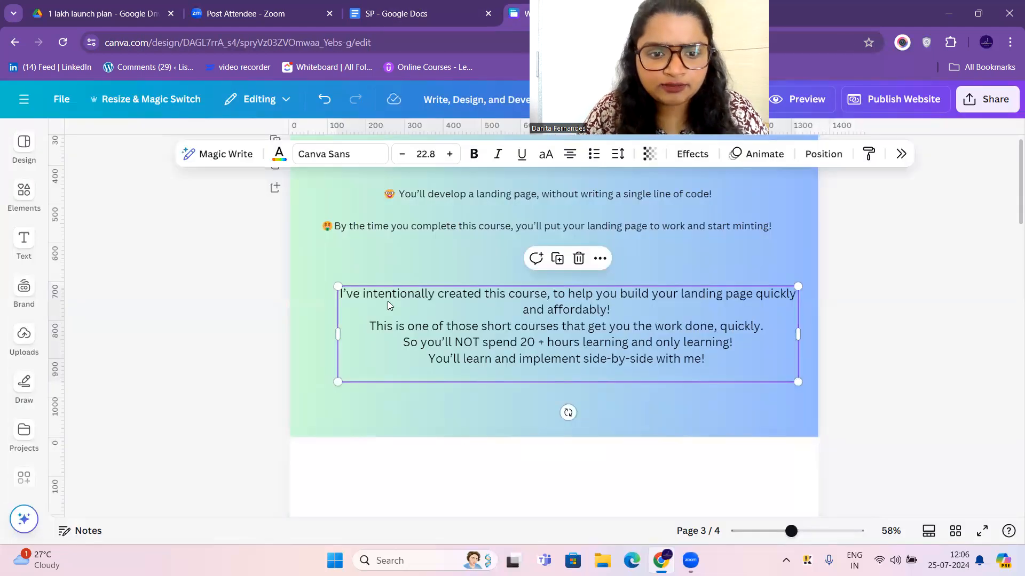
{"action": "double_click", "coordinate": [372, 327]}
{"action": "left_click_drag", "start_coordinate": [372, 327], "coordinate": [783, 335]}
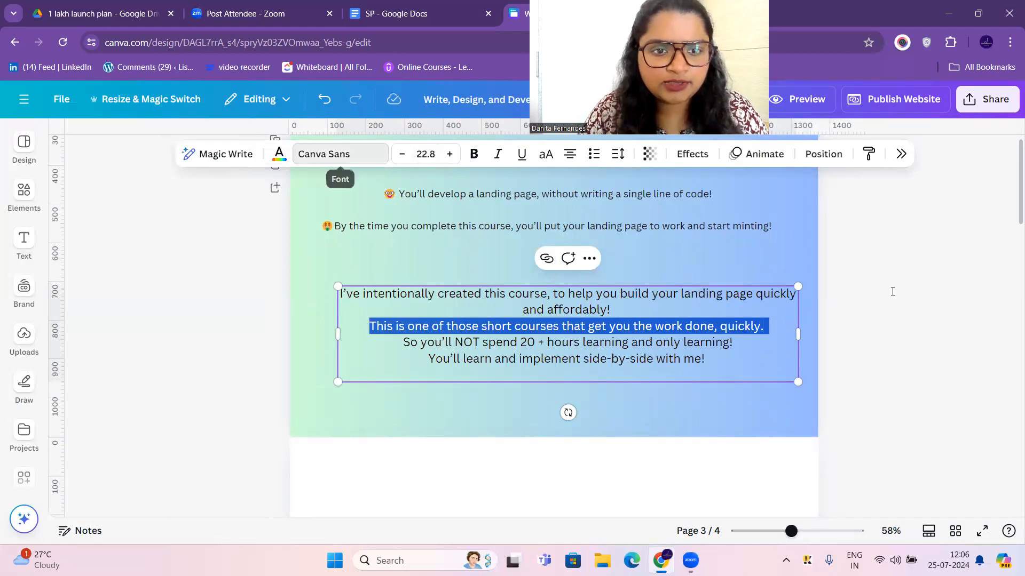
{"action": "left_click", "coordinate": [368, 161]}
{"action": "left_click", "coordinate": [887, 291]}
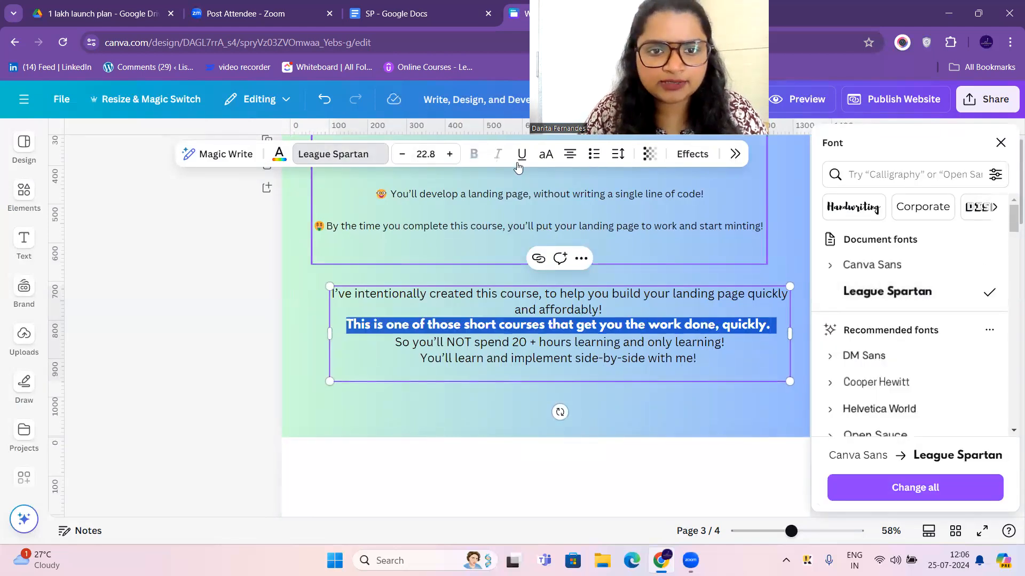
{"action": "left_click", "coordinate": [452, 155]}
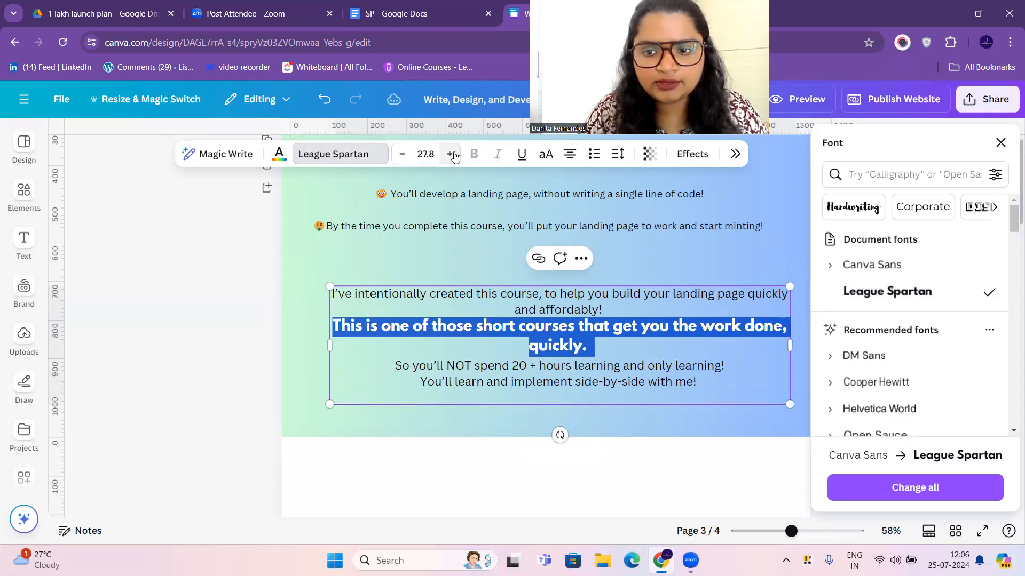
{"action": "left_click", "coordinate": [452, 154]}
Step: Move the paragraph text box slightly up and left to centre it on page 3
{"action": "left_click", "coordinate": [299, 354]}
{"action": "left_click_drag", "start_coordinate": [713, 354], "coordinate": [710, 338]}
{"action": "left_click", "coordinate": [806, 417]}
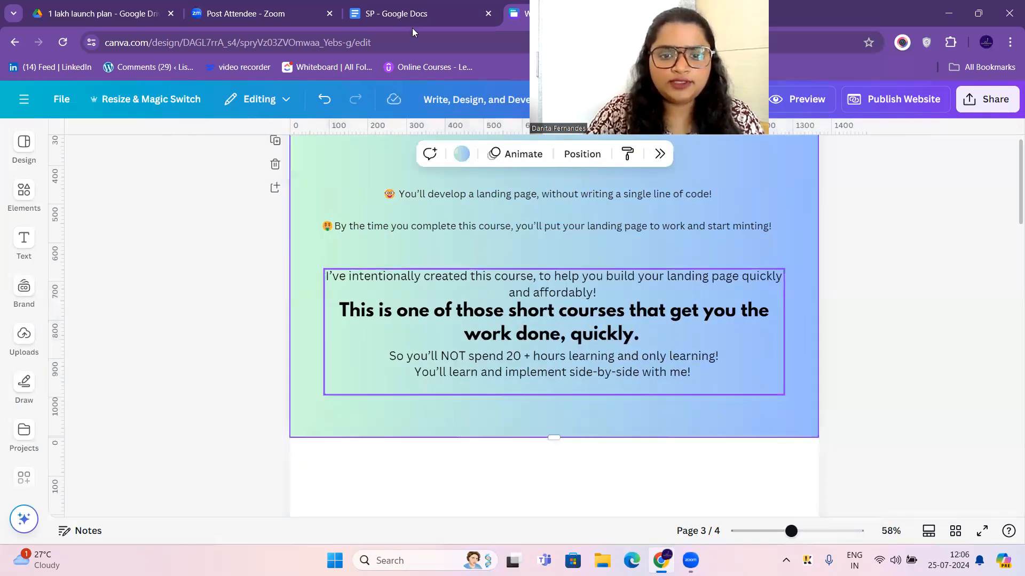
Step: Check the call-to-action copy in the Google Doc, then copy the "Want to Build Your Landing Page?" heading and price button from page 1 in Canva
{"action": "left_click", "coordinate": [412, 21]}
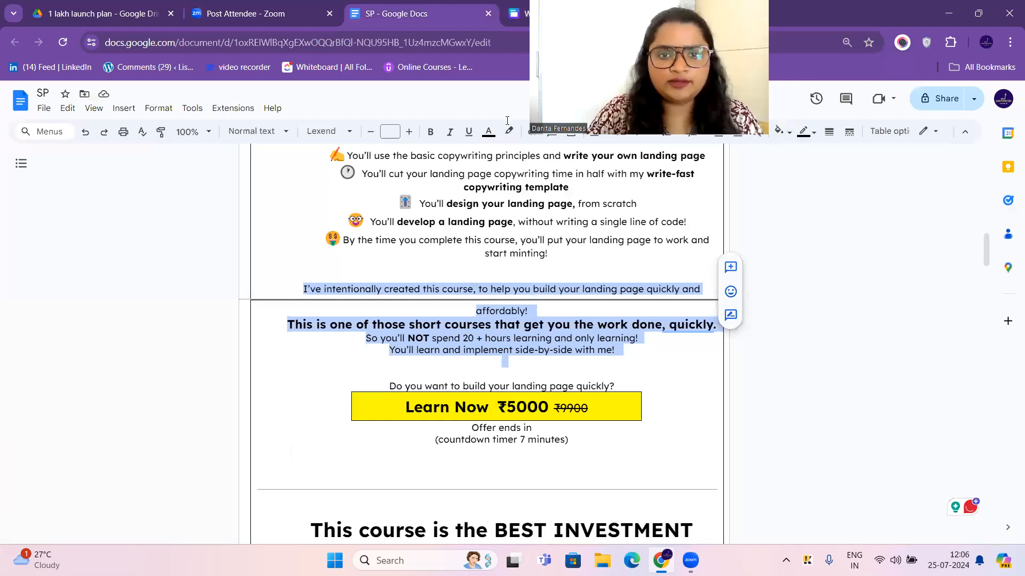
{"action": "left_click", "coordinate": [515, 14]}
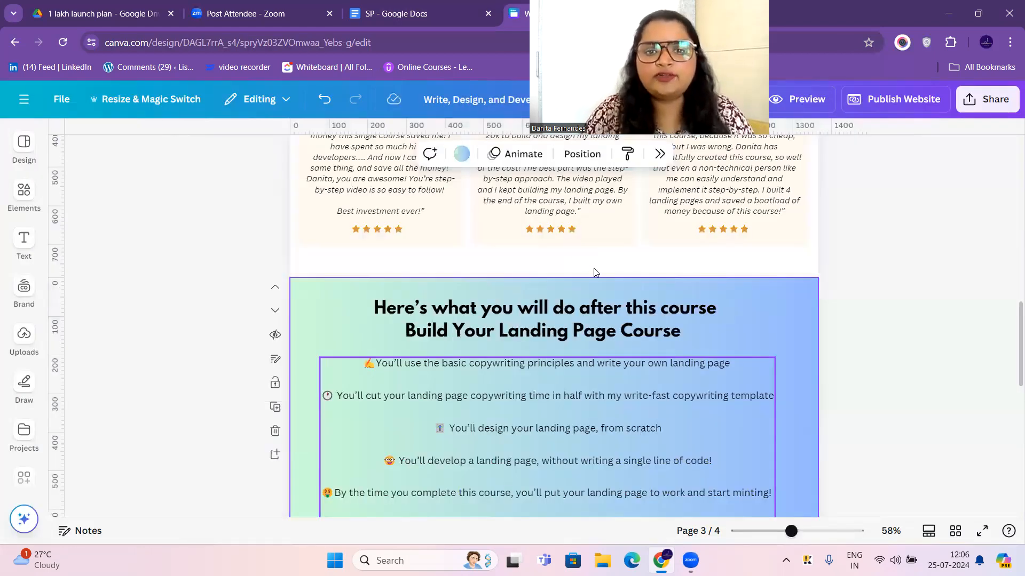
{"action": "scroll", "coordinate": [596, 273], "scroll_direction": "up", "scroll_amount": 4}
{"action": "scroll", "coordinate": [420, 246], "scroll_direction": "up", "scroll_amount": 3}
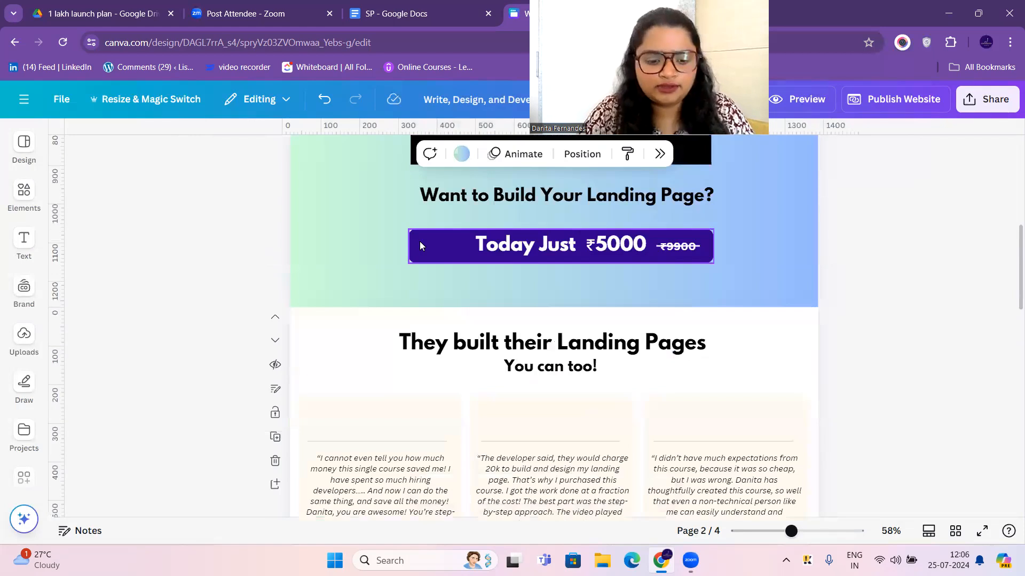
{"action": "left_click", "coordinate": [421, 245]}
{"action": "left_click", "coordinate": [361, 172]}
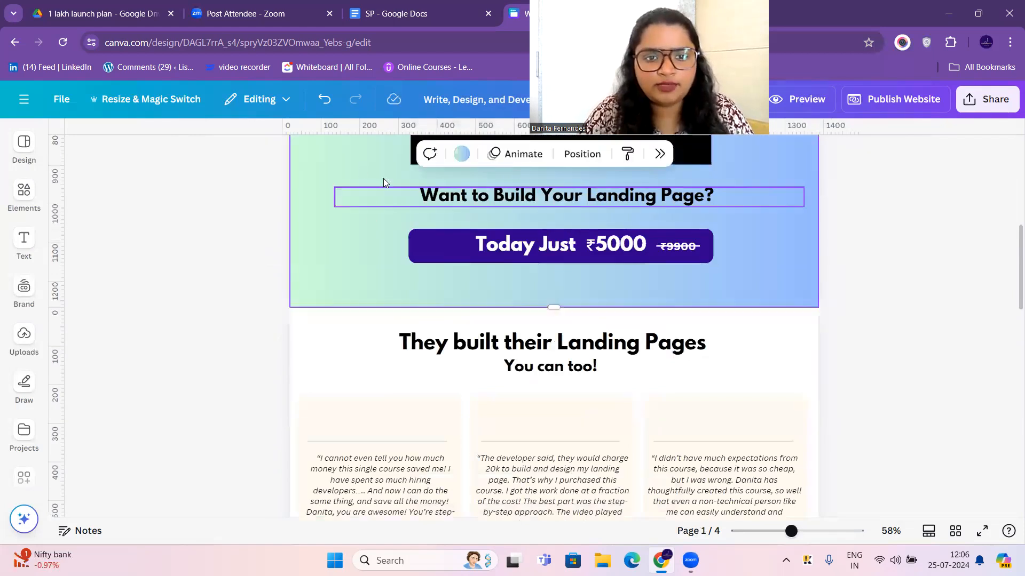
Step: Extend the bottom edge of page 3 to make room for a call-to-action
{"action": "scroll", "coordinate": [738, 274], "scroll_direction": "down", "scroll_amount": 15}
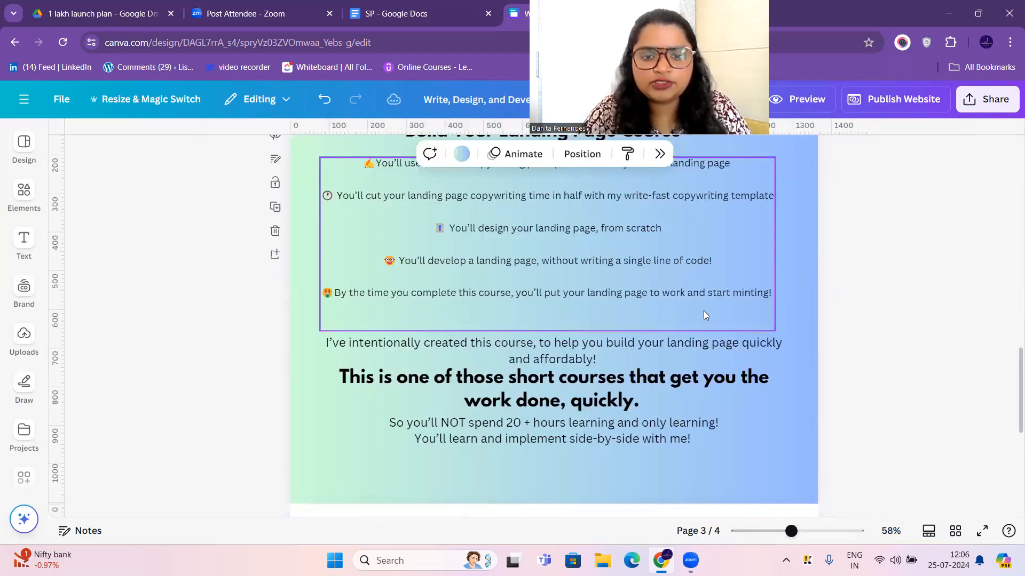
{"action": "scroll", "coordinate": [671, 349], "scroll_direction": "down", "scroll_amount": 5}
{"action": "left_click", "coordinate": [561, 221]}
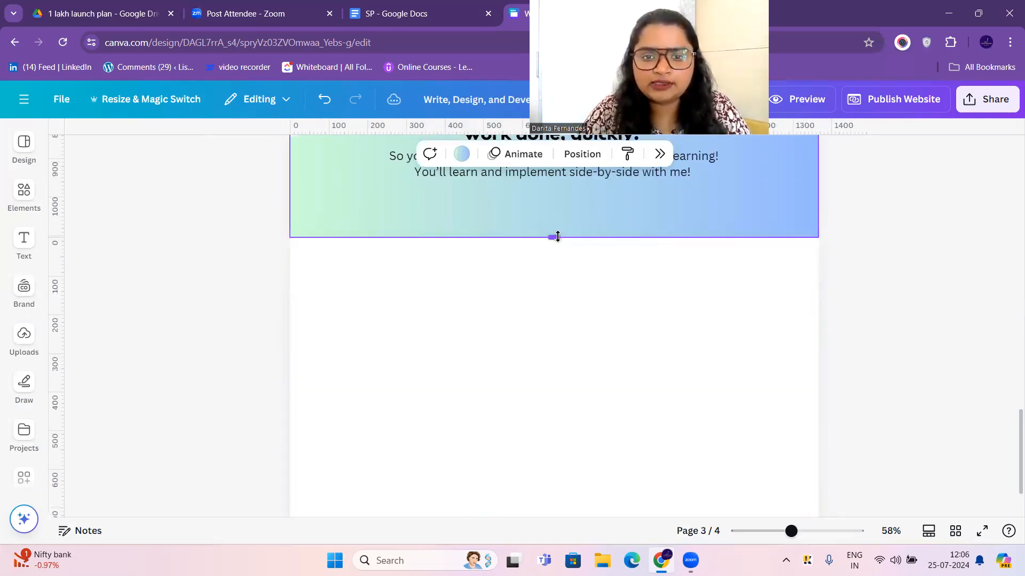
{"action": "left_click_drag", "start_coordinate": [570, 286], "coordinate": [572, 307]}
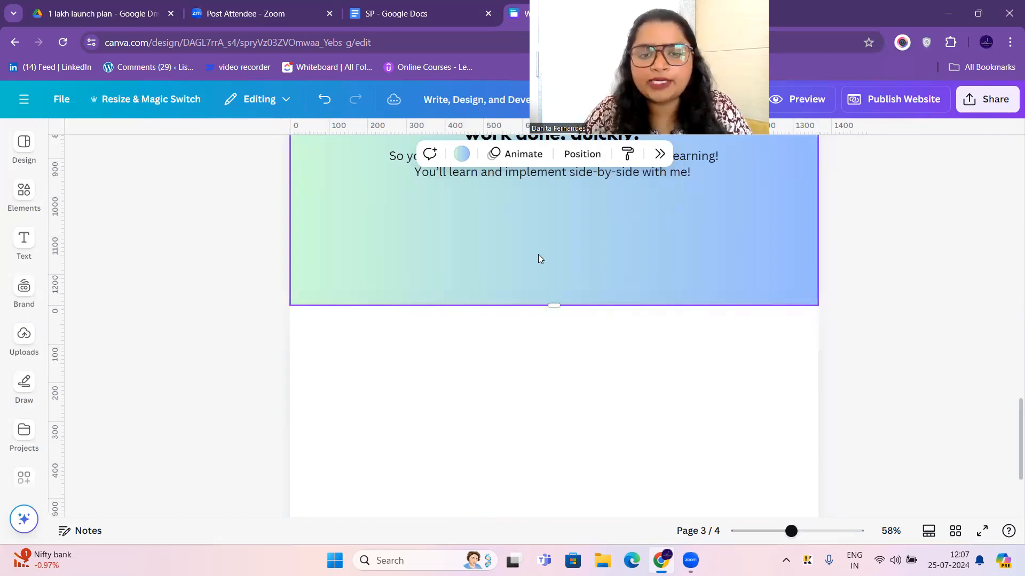
Step: Paste the call-to-action heading and price button onto page 3, grouped and roughly centred below the paragraph
{"action": "key", "text": "ctrl+v"}
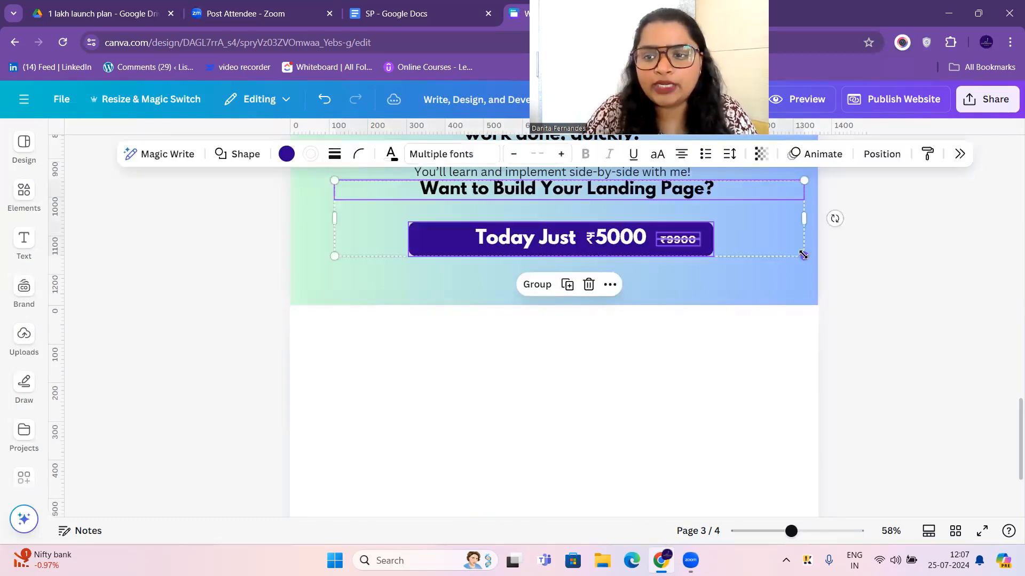
{"action": "left_click_drag", "start_coordinate": [803, 255], "coordinate": [696, 231]}
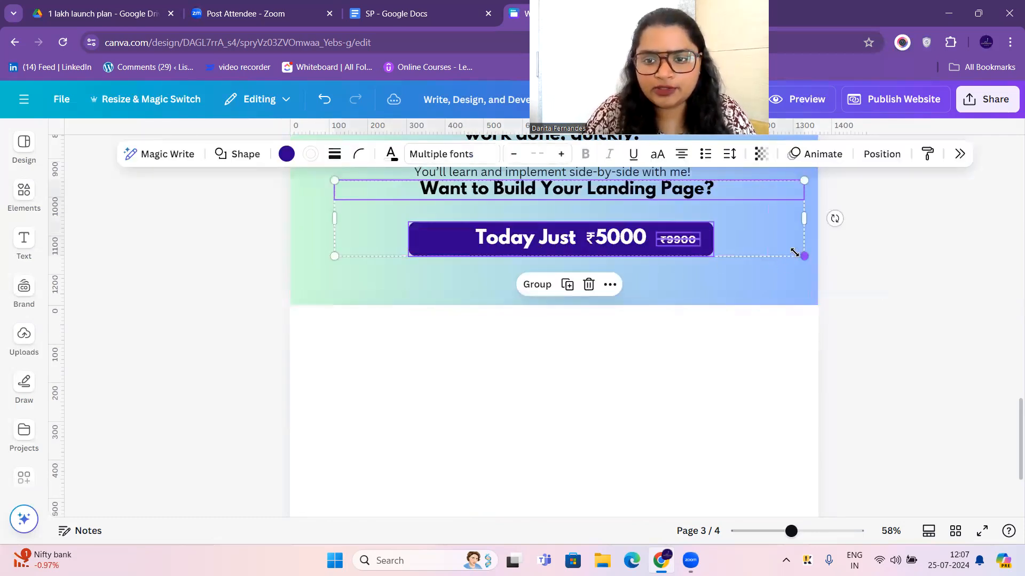
{"action": "scroll", "coordinate": [777, 296], "scroll_direction": "up", "scroll_amount": 2}
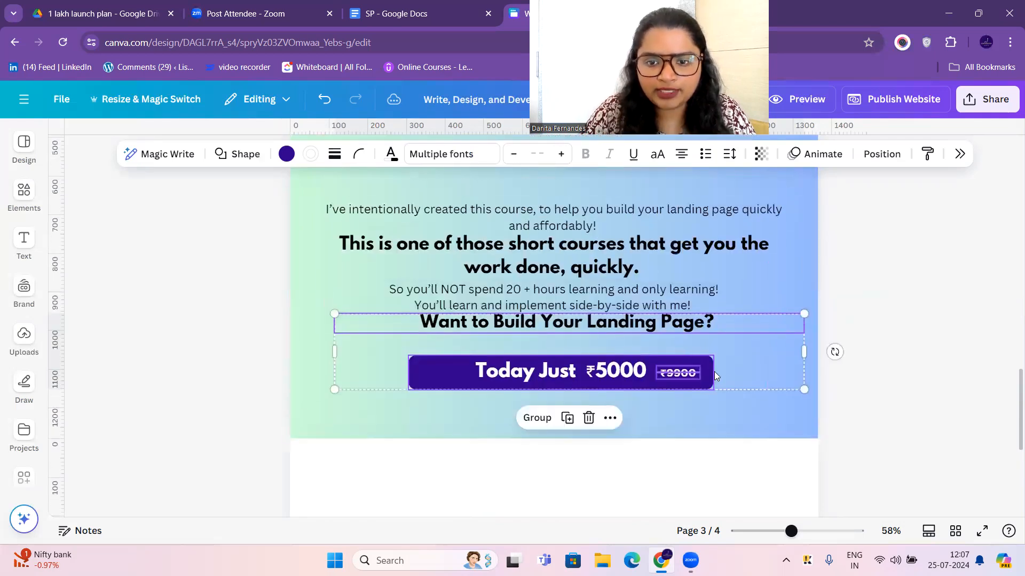
{"action": "left_click", "coordinate": [536, 418]}
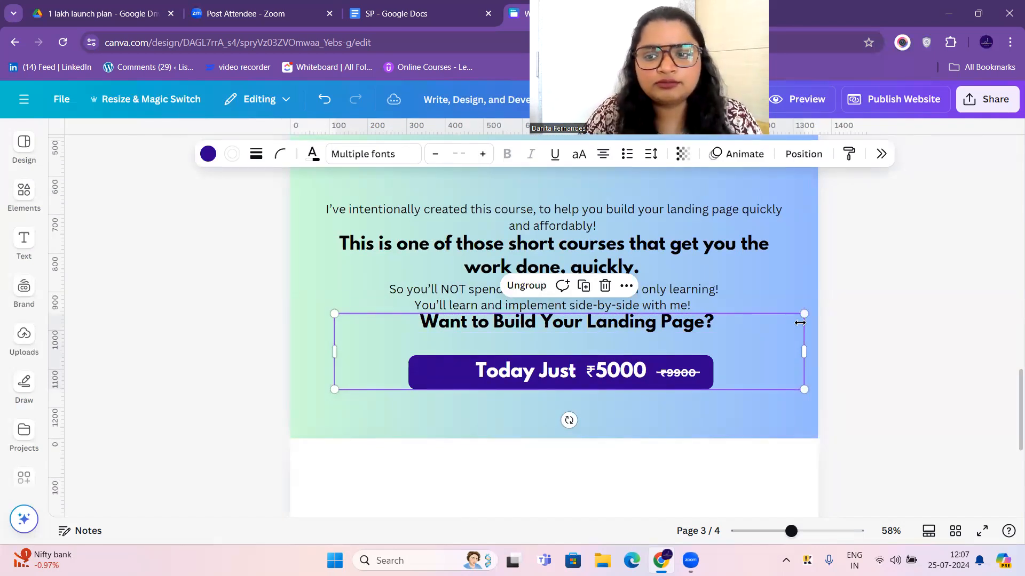
{"action": "left_click_drag", "start_coordinate": [801, 316], "coordinate": [803, 313]}
{"action": "left_click", "coordinate": [744, 375]}
{"action": "left_click_drag", "start_coordinate": [567, 325], "coordinate": [547, 339]}
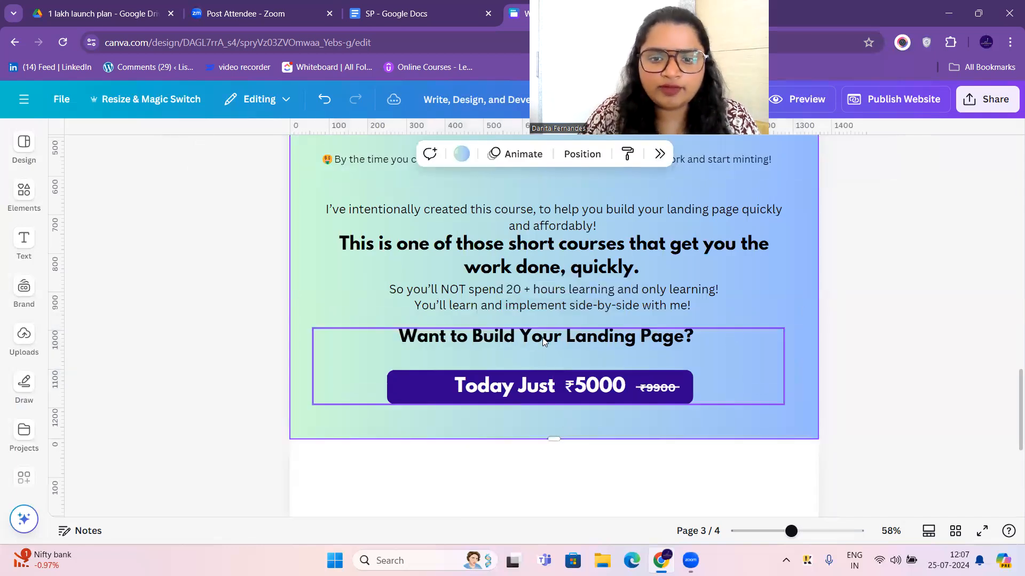
Step: Separate the pasted call-to-action elements on page 3 and reduce the size of the "Want to Build Your Landing Page?" heading
{"action": "left_click", "coordinate": [527, 300]}
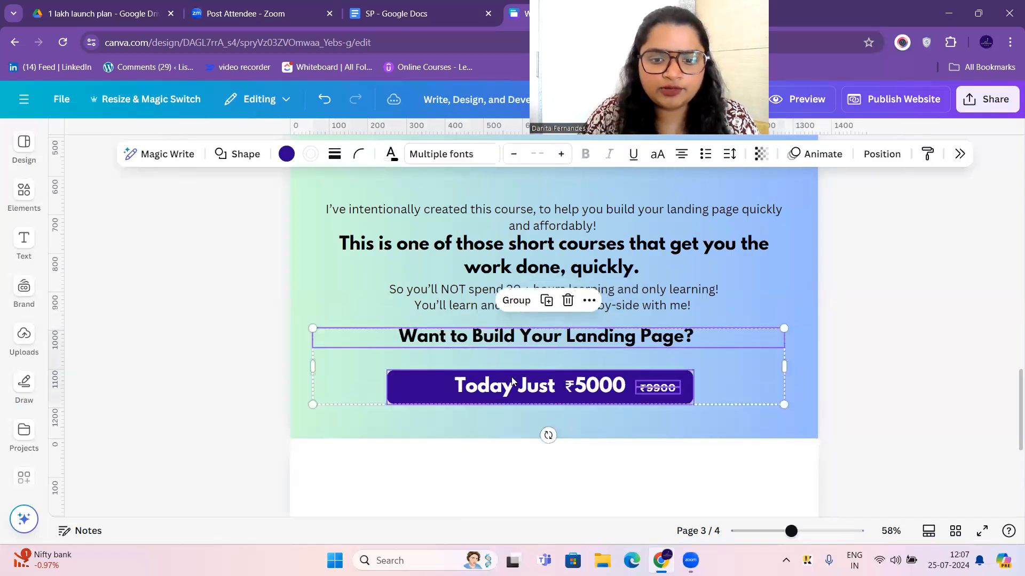
{"action": "left_click", "coordinate": [524, 428]}
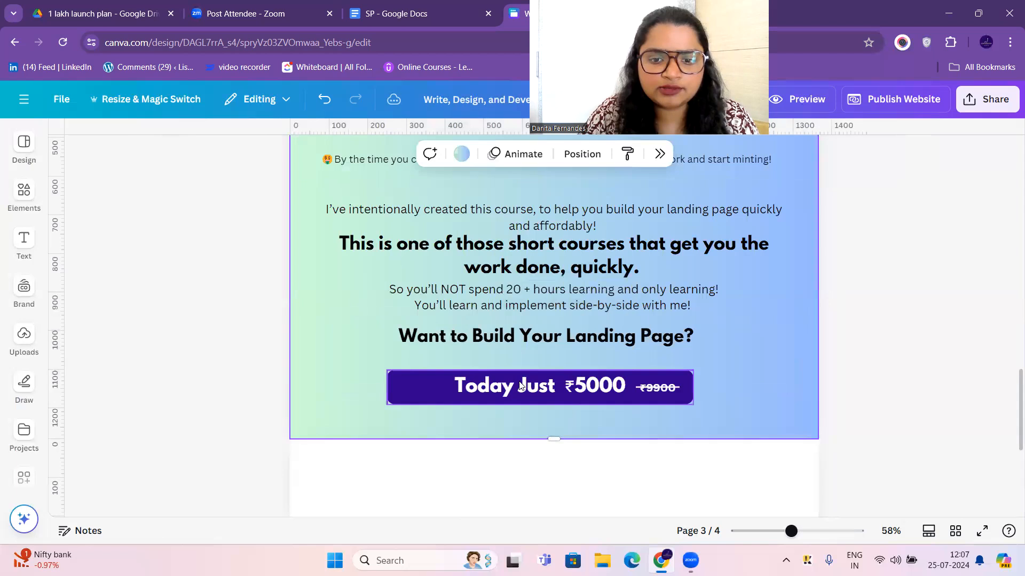
{"action": "left_click", "coordinate": [494, 338]}
{"action": "left_click_drag", "start_coordinate": [313, 329], "coordinate": [395, 332]}
Step: Move the price button up under the heading, relabel it "Learn Now ₹5000", and reposition the crossed-out ₹9900 on it
{"action": "left_click_drag", "start_coordinate": [602, 378], "coordinate": [564, 372]}
{"action": "left_click", "coordinate": [548, 384]}
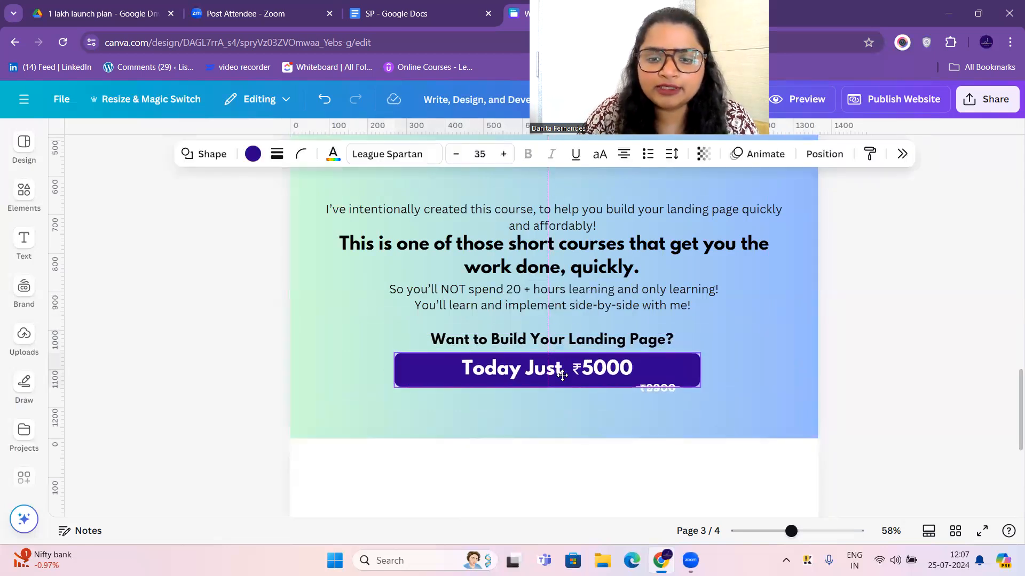
{"action": "left_click", "coordinate": [664, 390]}
{"action": "left_click_drag", "start_coordinate": [664, 390], "coordinate": [678, 371]}
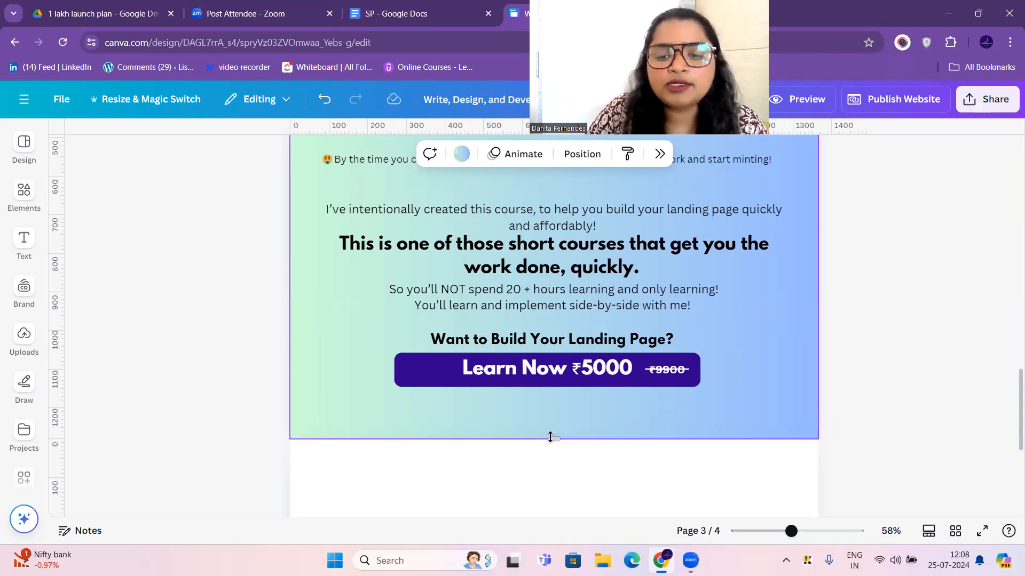
Step: Trim the empty space below the call-to-action to make page 3 about 1,196 px high, checking the Google Doc copy in between
{"action": "left_click_drag", "start_coordinate": [549, 414], "coordinate": [550, 412]}
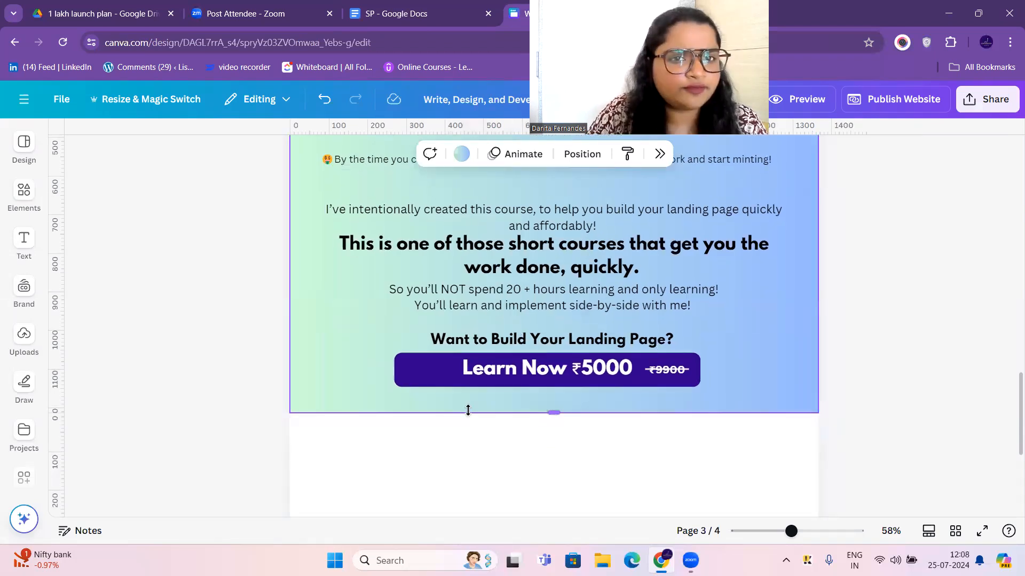
{"action": "left_click", "coordinate": [421, 11]}
{"action": "scroll", "coordinate": [480, 267], "scroll_direction": "down", "scroll_amount": 5}
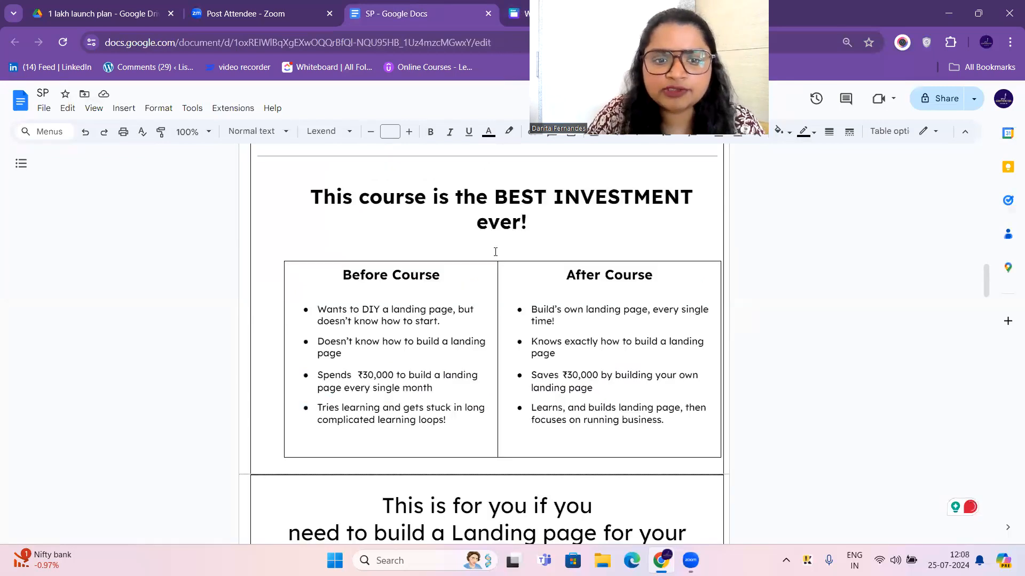
{"action": "scroll", "coordinate": [490, 206], "scroll_direction": "up", "scroll_amount": 3}
{"action": "scroll", "coordinate": [647, 338], "scroll_direction": "up", "scroll_amount": 5}
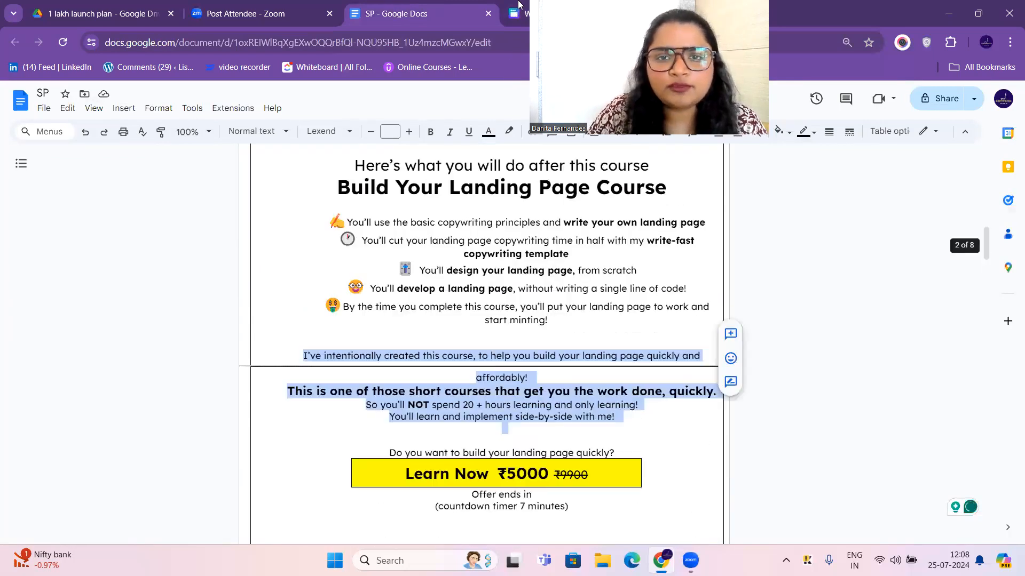
{"action": "left_click", "coordinate": [507, 7]}
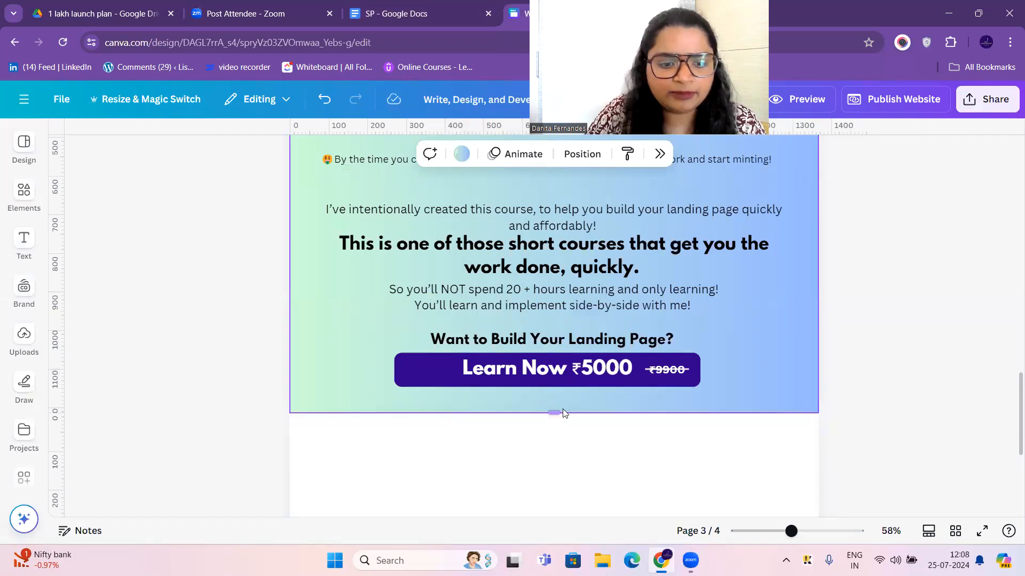
{"action": "left_click_drag", "start_coordinate": [556, 409], "coordinate": [558, 403]}
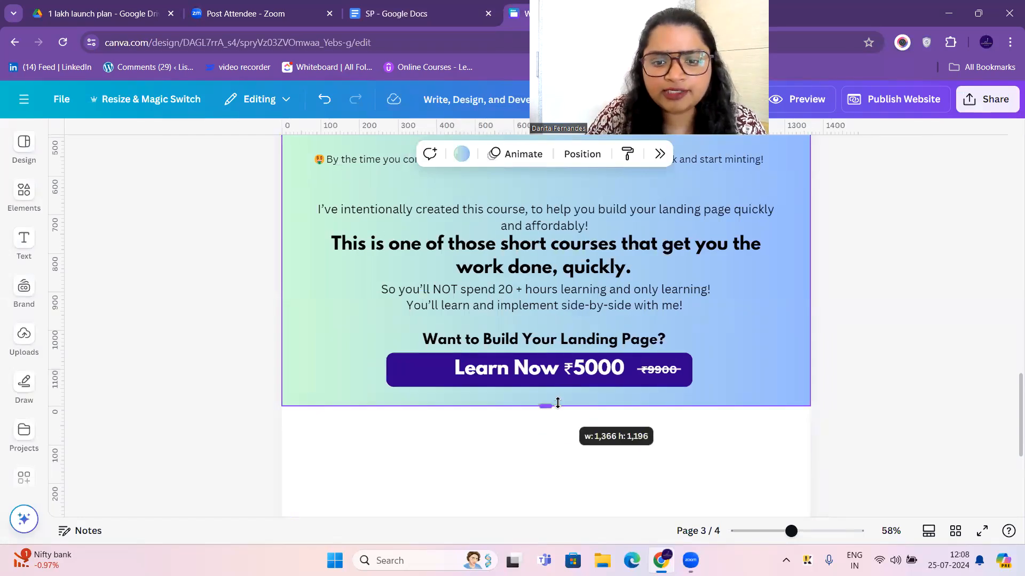
Step: Look through the remaining sections of the Google Doc, down to the closing "Grab Now" offer, and return to the Canva design
{"action": "left_click", "coordinate": [439, 7]}
{"action": "scroll", "coordinate": [487, 235], "scroll_direction": "down", "scroll_amount": 5}
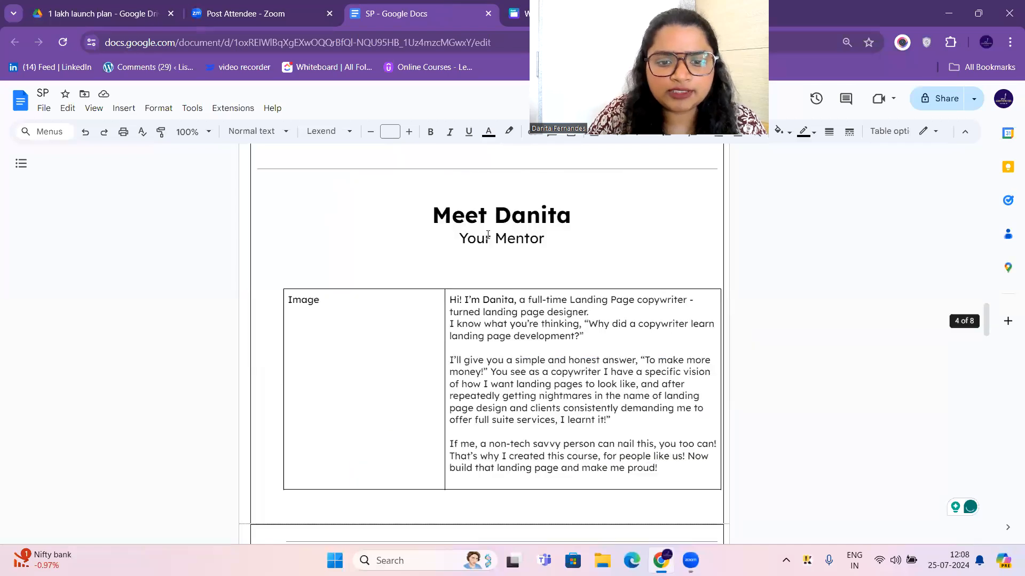
{"action": "scroll", "coordinate": [493, 242], "scroll_direction": "down", "scroll_amount": 15}
{"action": "scroll", "coordinate": [501, 249], "scroll_direction": "down", "scroll_amount": 5}
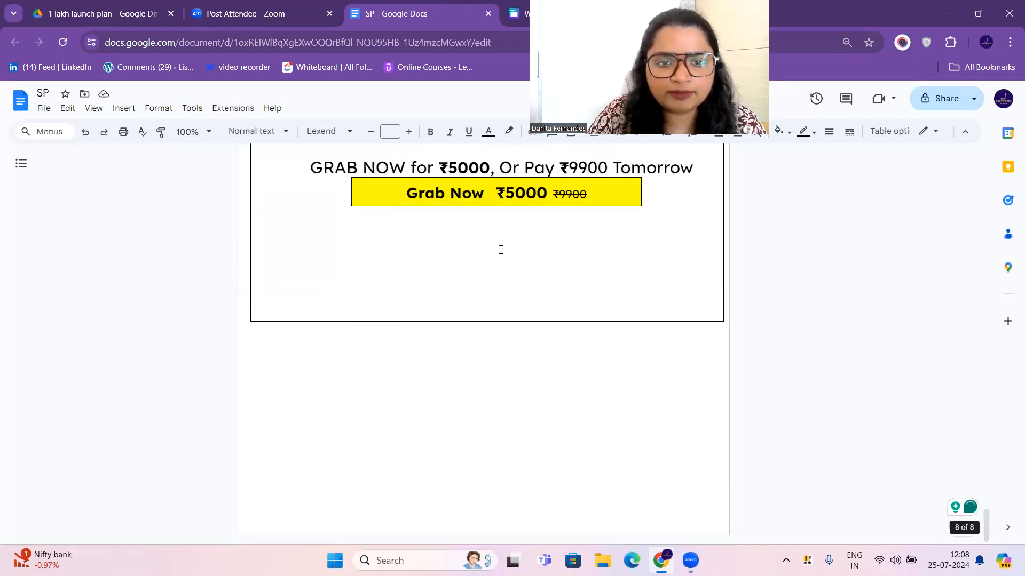
{"action": "scroll", "coordinate": [500, 250], "scroll_direction": "up", "scroll_amount": 6}
{"action": "scroll", "coordinate": [500, 249], "scroll_direction": "up", "scroll_amount": 7}
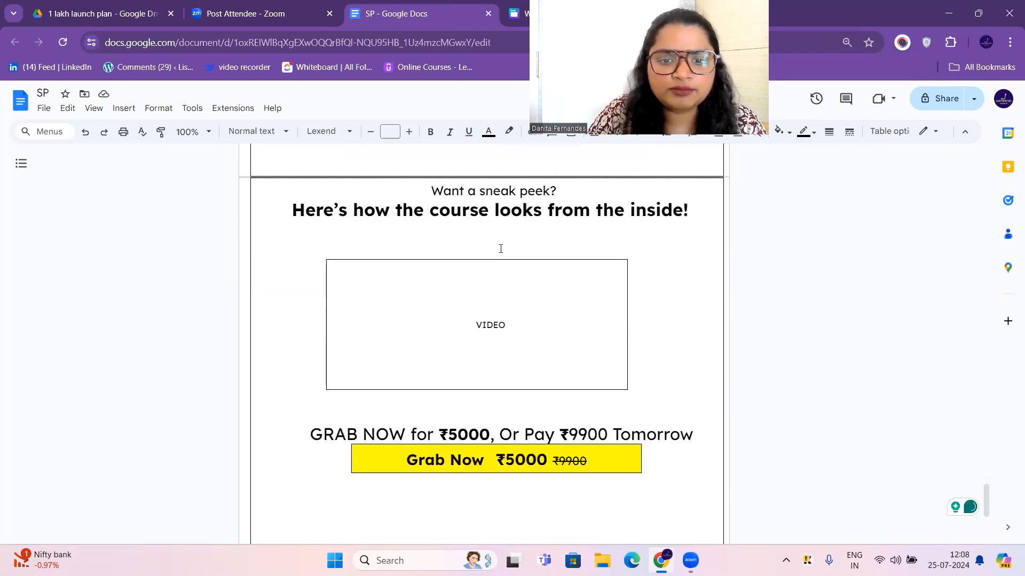
{"action": "left_click", "coordinate": [510, 22]}
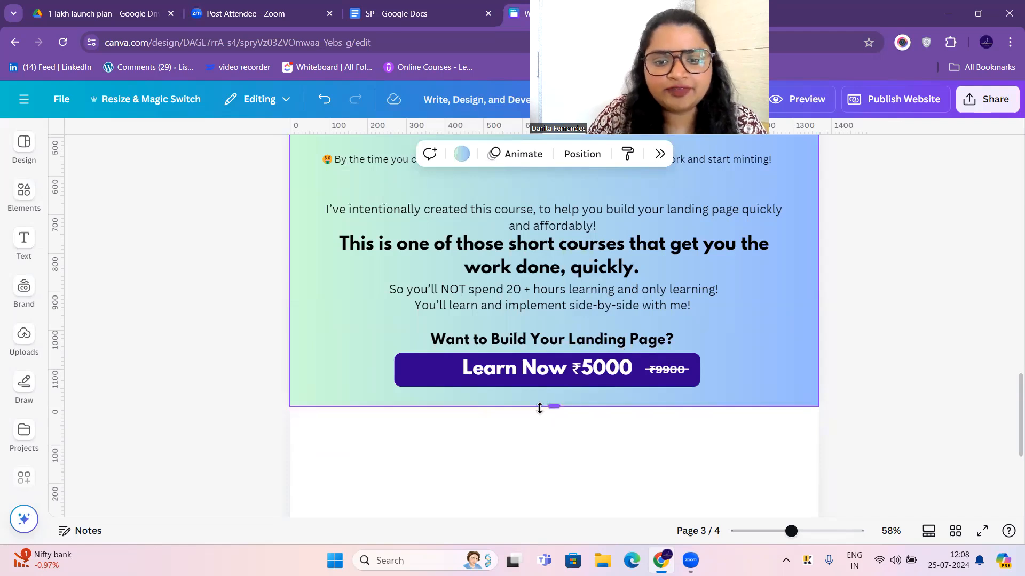
Step: Delete the blank page 4 and look back over the finished pages
{"action": "left_click", "coordinate": [607, 375]}
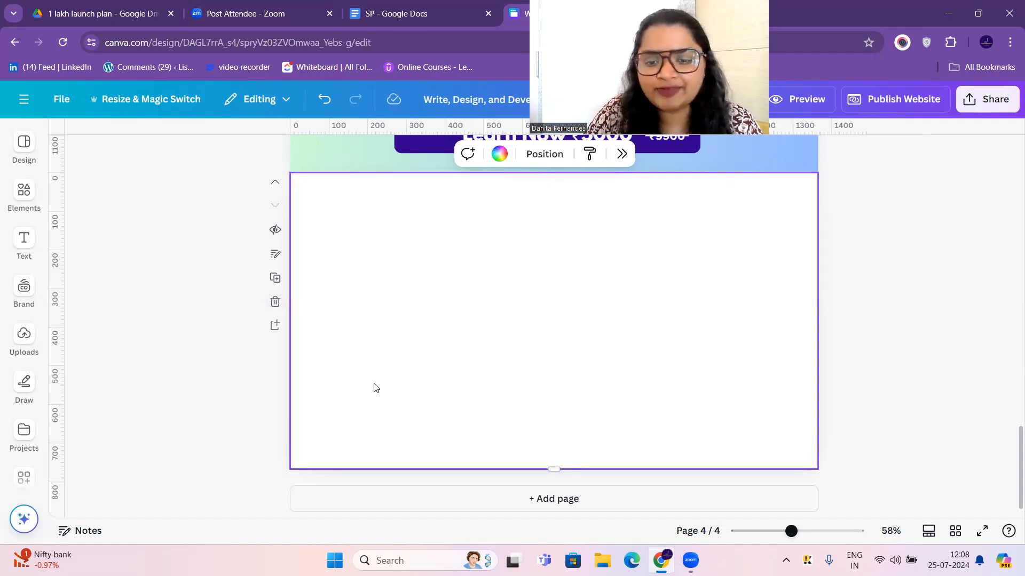
{"action": "left_click", "coordinate": [275, 303]}
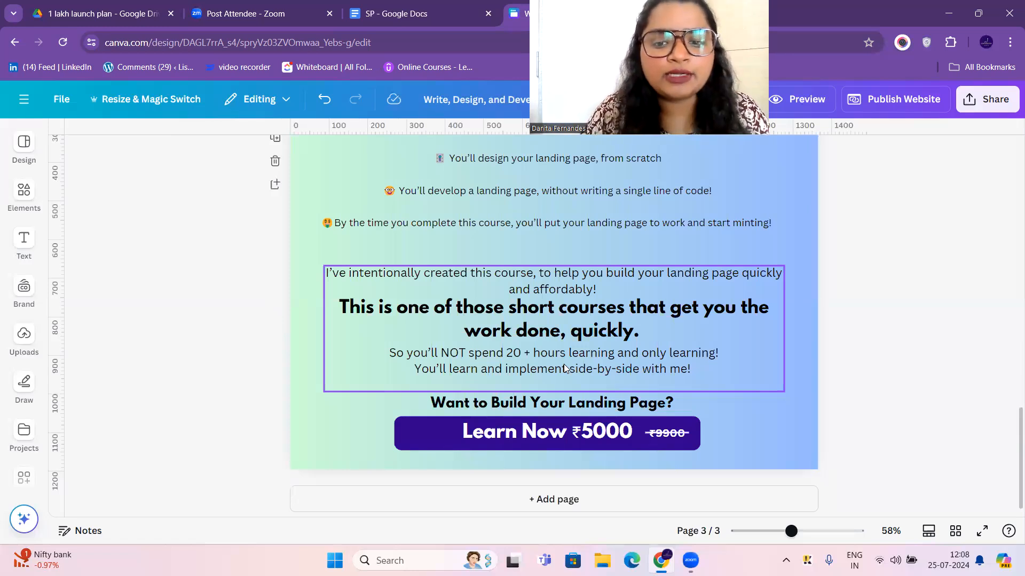
{"action": "scroll", "coordinate": [602, 354], "scroll_direction": "up", "scroll_amount": 15}
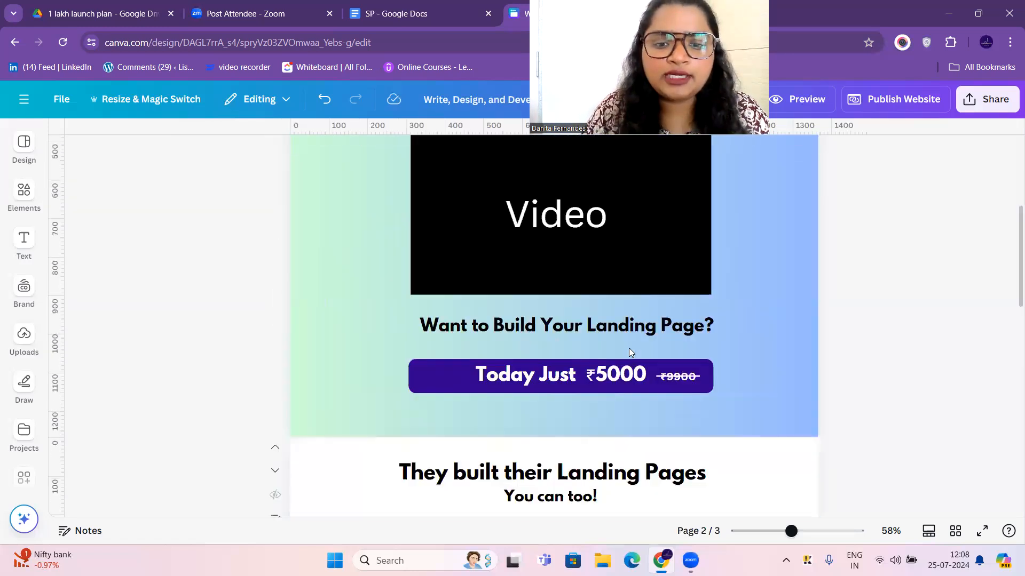
{"action": "scroll", "coordinate": [614, 368], "scroll_direction": "down", "scroll_amount": 15}
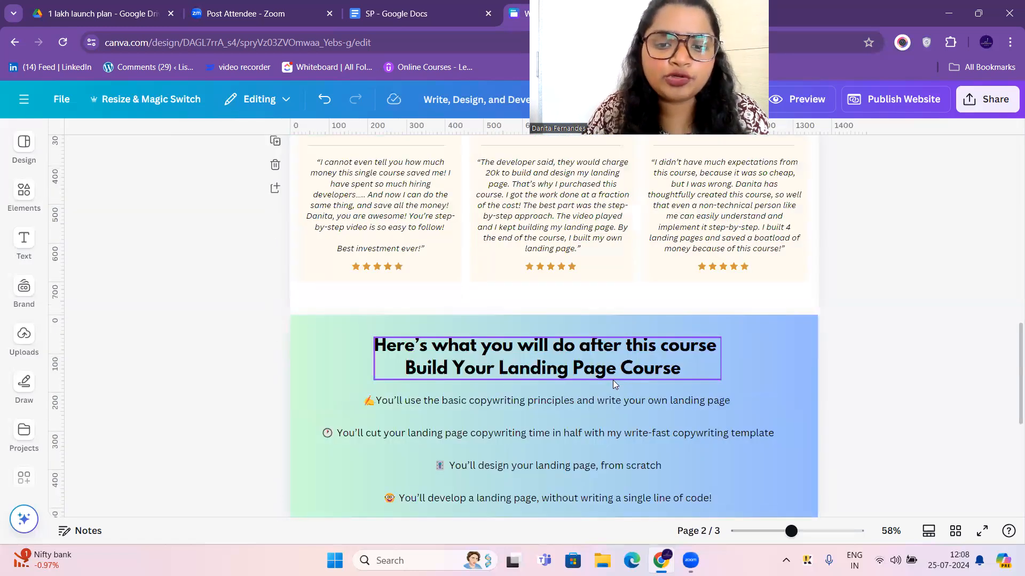
Step: Insert the uploaded portrait of the woman in pink on page 3 and shrink it toward the page's lower-left area
{"action": "left_click", "coordinate": [24, 193]}
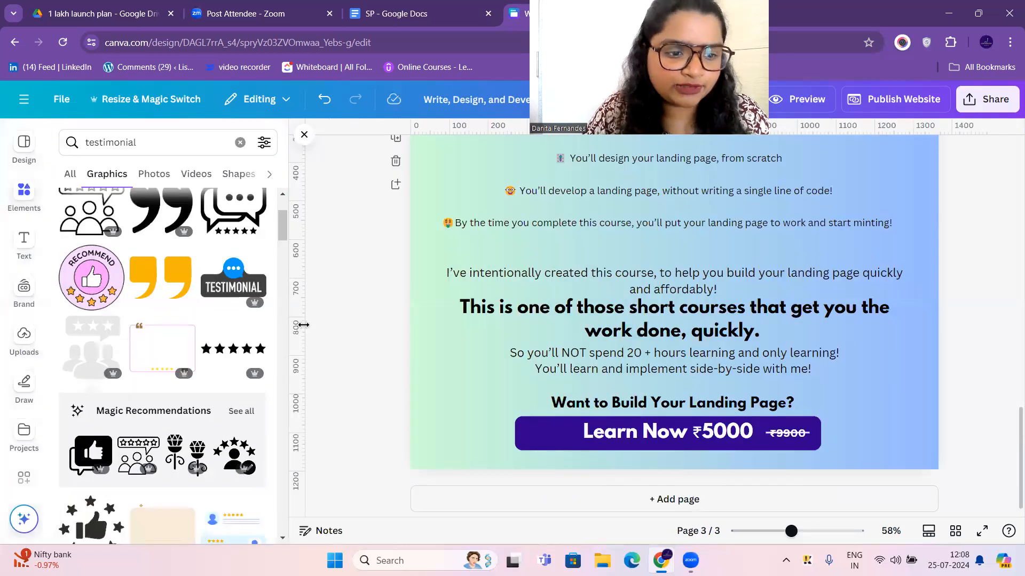
{"action": "left_click", "coordinate": [24, 337]}
{"action": "left_click", "coordinate": [158, 345]}
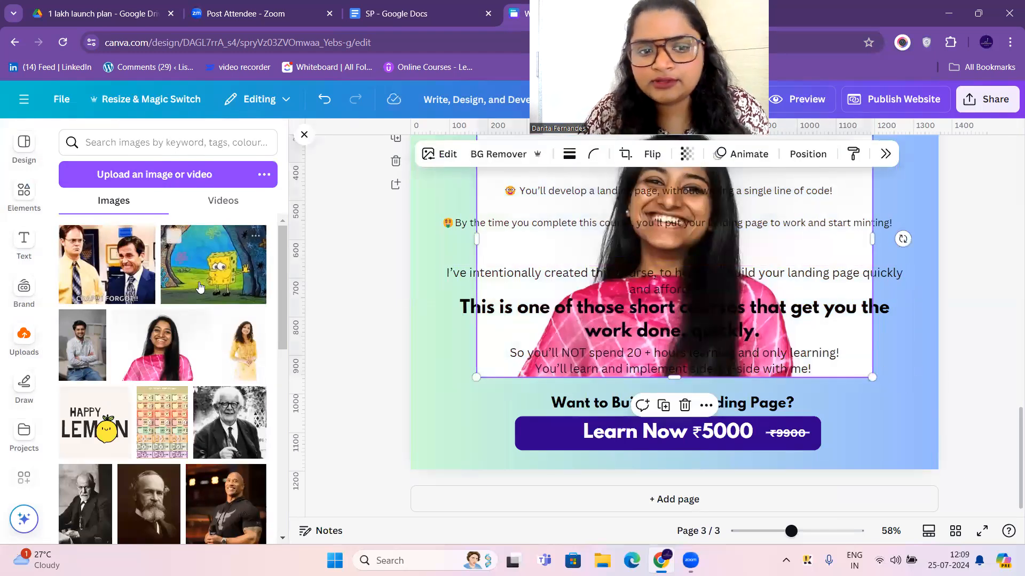
{"action": "left_click", "coordinate": [143, 177]}
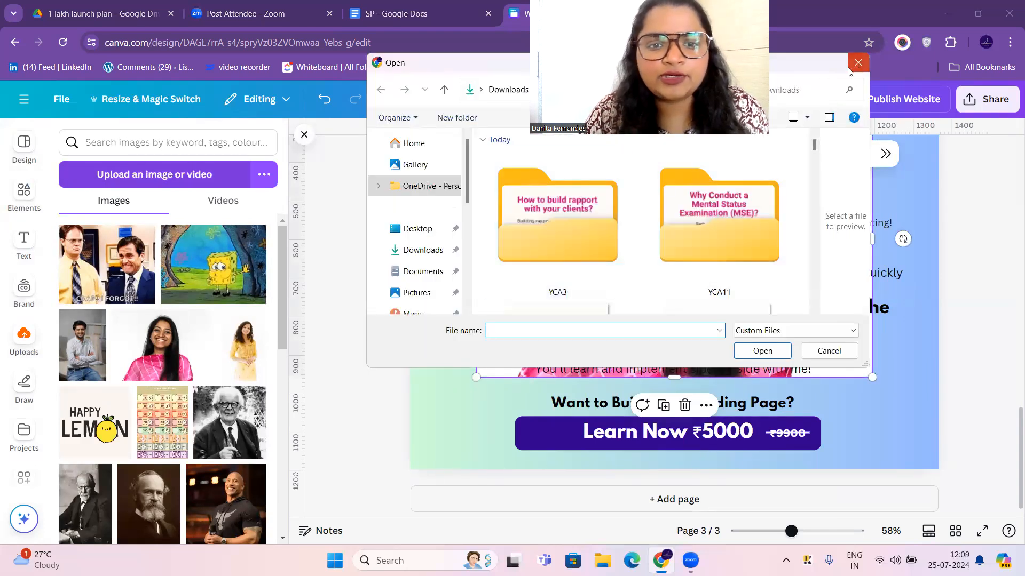
{"action": "left_click", "coordinate": [850, 69]}
{"action": "left_click_drag", "start_coordinate": [865, 360], "coordinate": [455, 265]}
{"action": "left_click_drag", "start_coordinate": [422, 235], "coordinate": [507, 415]}
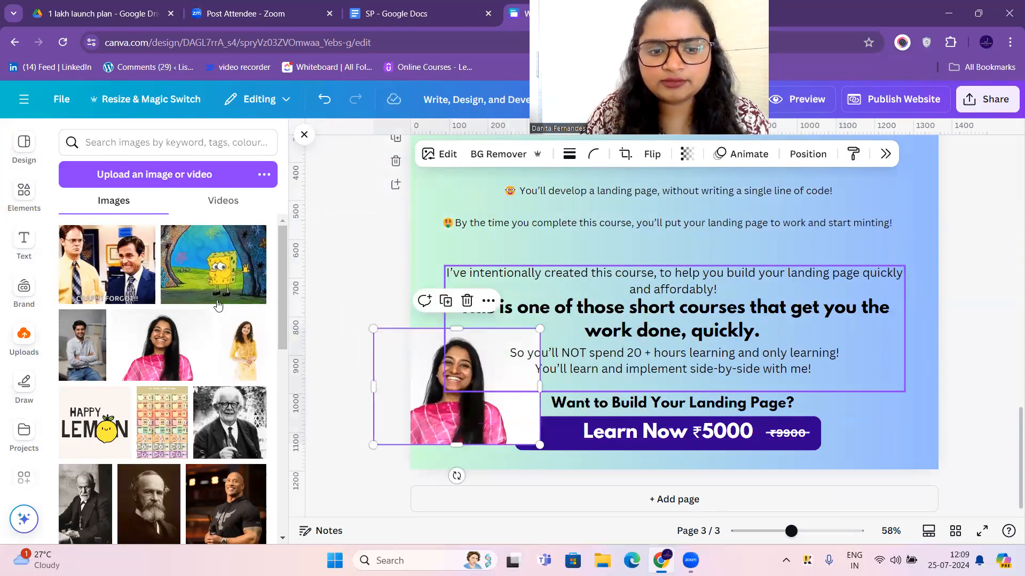
Step: Shrink the portrait to a thumbnail and move it to page 2, beside the "They built their Landing Pages" heading
{"action": "left_click_drag", "start_coordinate": [457, 445], "coordinate": [513, 356]}
{"action": "left_click_drag", "start_coordinate": [578, 369], "coordinate": [472, 297]}
{"action": "left_click_drag", "start_coordinate": [496, 354], "coordinate": [405, 312]}
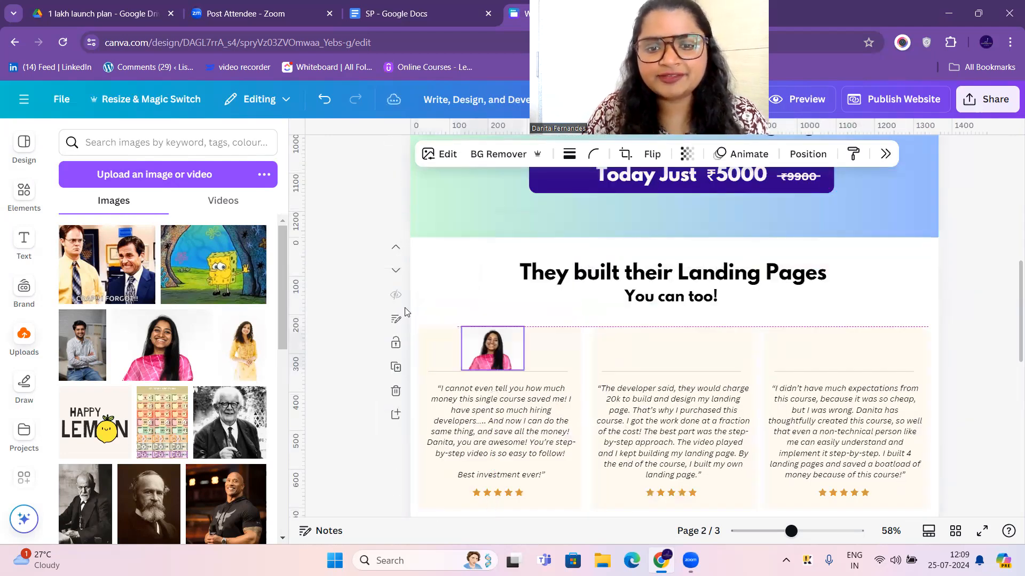
{"action": "left_click", "coordinate": [356, 279]}
{"action": "left_click_drag", "start_coordinate": [493, 364], "coordinate": [468, 304]}
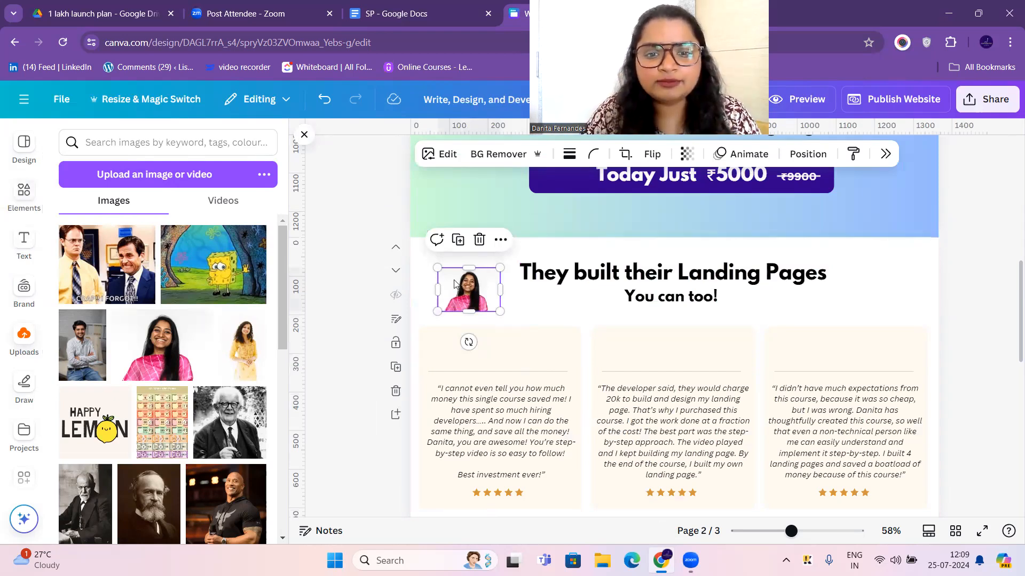
{"action": "mouse_move", "coordinate": [462, 284]}
{"action": "left_mouse_down"}
{"action": "mouse_move", "coordinate": [488, 340]}
{"action": "mouse_move", "coordinate": [465, 290]}
{"action": "left_mouse_up"}
Step: Add a circular photo frame to page 2 and shrink it to fit at the top of the first testimonial card
{"action": "left_click", "coordinate": [24, 195]}
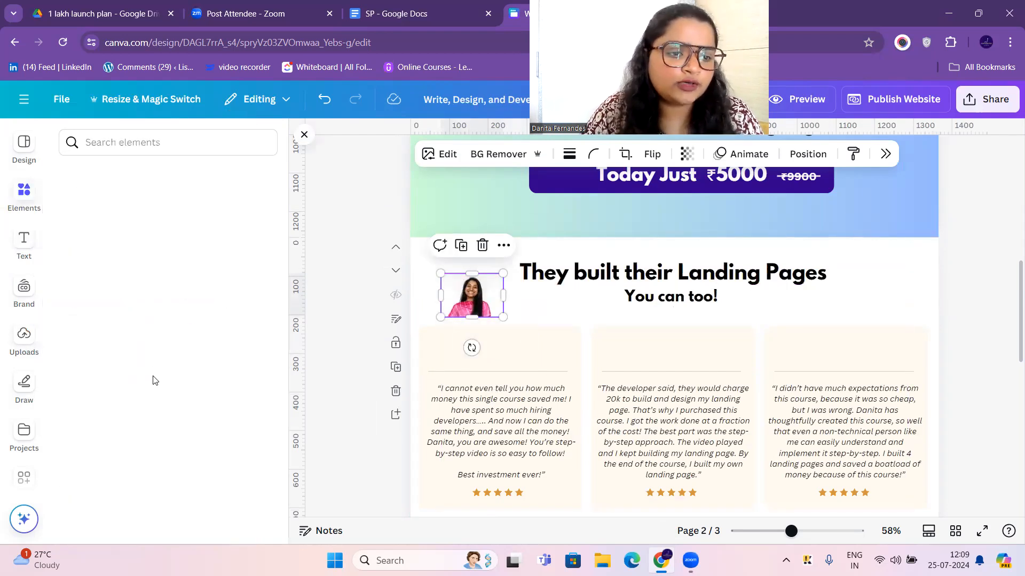
{"action": "scroll", "coordinate": [161, 384], "scroll_direction": "down", "scroll_amount": 10}
{"action": "scroll", "coordinate": [149, 358], "scroll_direction": "down", "scroll_amount": 7}
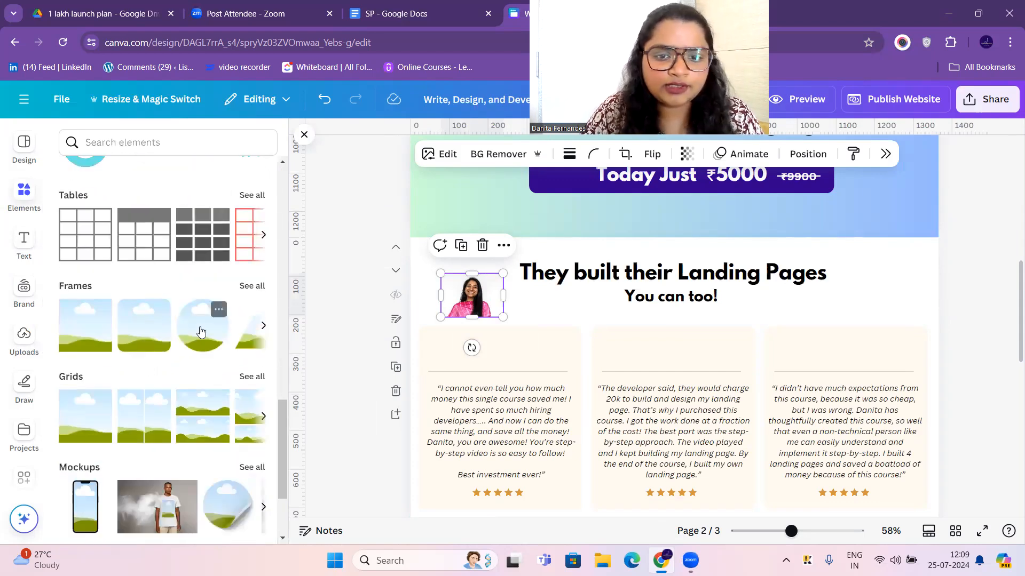
{"action": "left_click_drag", "start_coordinate": [548, 277], "coordinate": [645, 420]}
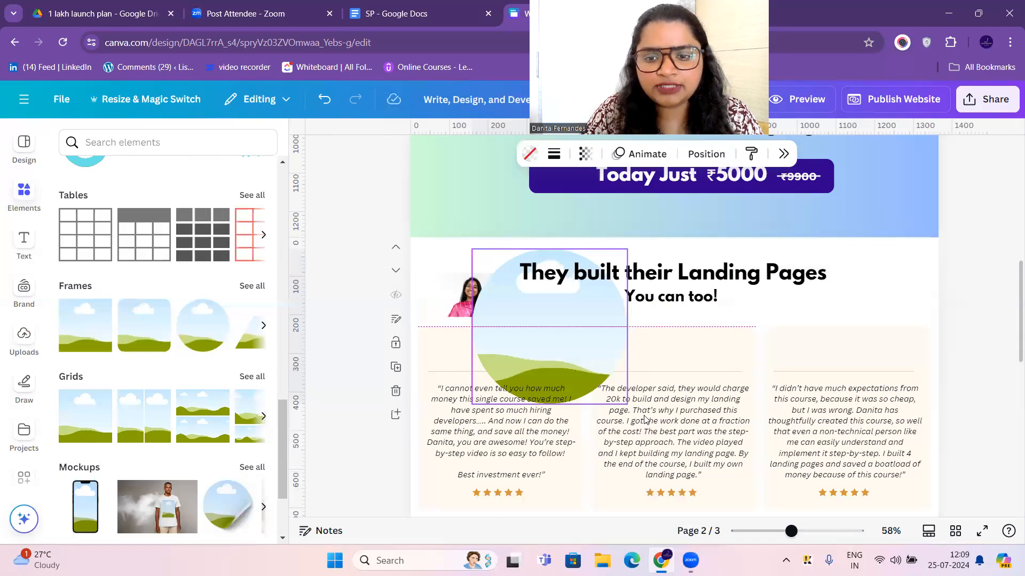
{"action": "left_click_drag", "start_coordinate": [595, 361], "coordinate": [512, 290]}
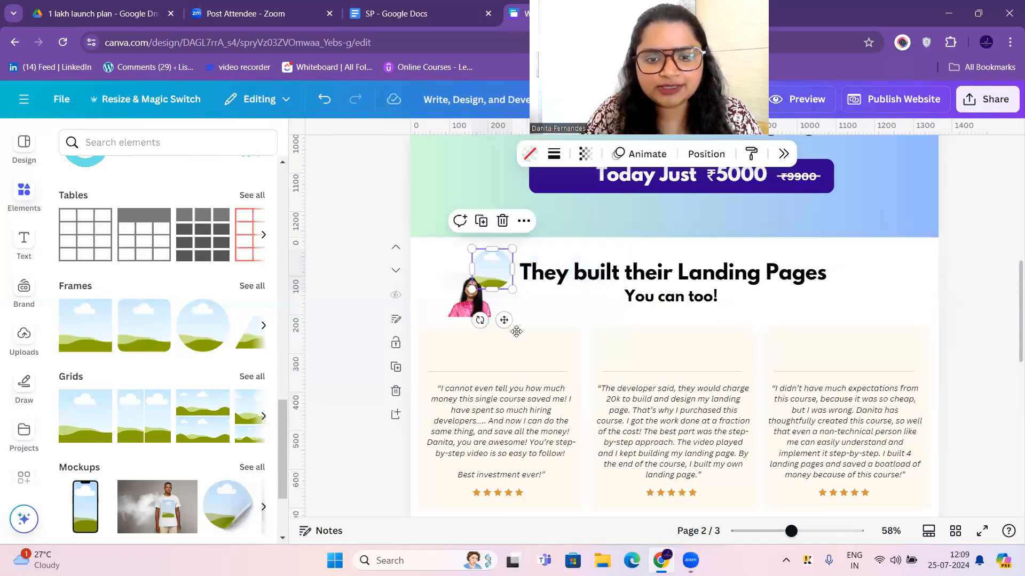
{"action": "left_click_drag", "start_coordinate": [497, 348], "coordinate": [529, 370]}
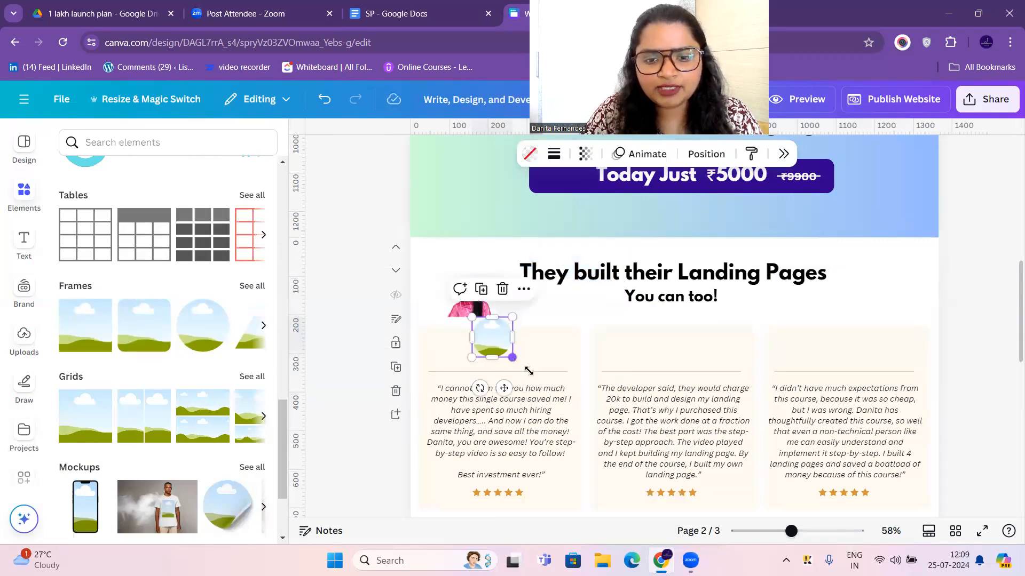
Step: Centre the circular frame on the first card, duplicate it onto the other two cards, and slightly shrink and recentre the heading above
{"action": "left_click_drag", "start_coordinate": [503, 338], "coordinate": [507, 342]}
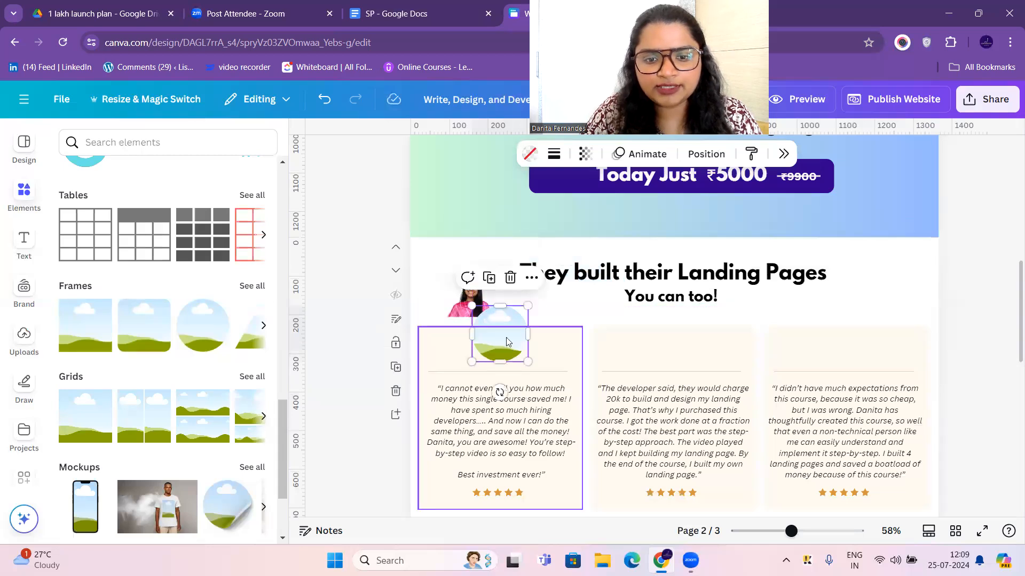
{"action": "mouse_move", "coordinate": [678, 341]}
{"action": "left_mouse_down"}
{"action": "mouse_move", "coordinate": [701, 363]}
{"action": "mouse_move", "coordinate": [666, 345]}
{"action": "left_mouse_up"}
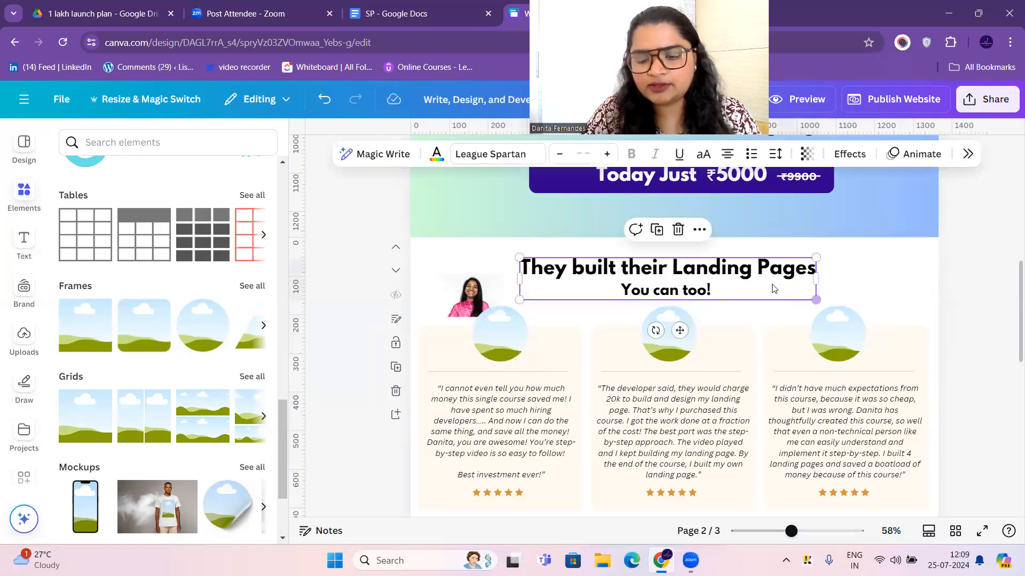
{"action": "left_click_drag", "start_coordinate": [771, 285], "coordinate": [778, 287]}
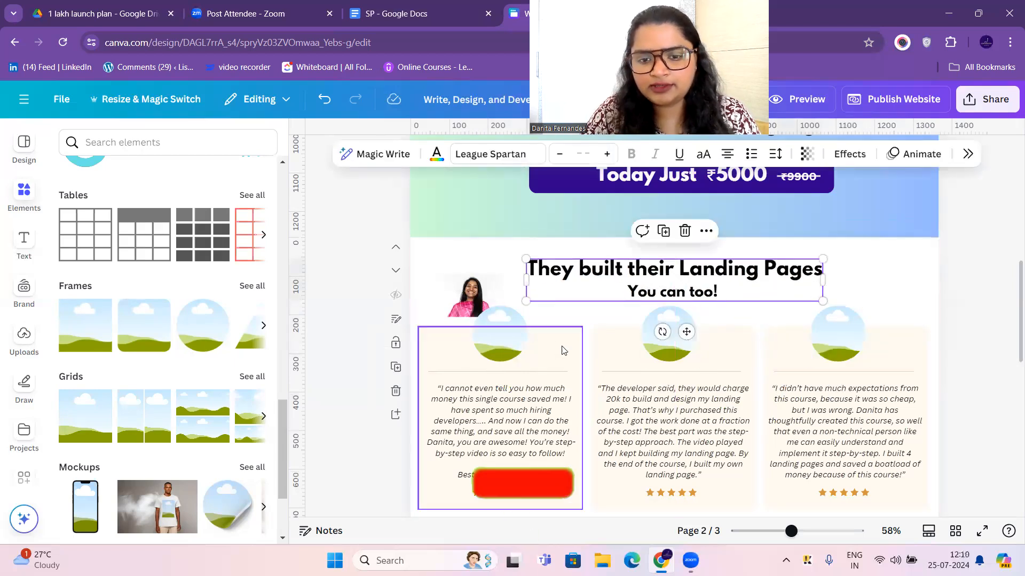
Step: Place the portrait of the woman in pink inside the first testimonial's circular frame
{"action": "left_click_drag", "start_coordinate": [469, 296], "coordinate": [499, 335]}
{"action": "left_click", "coordinate": [445, 288]}
{"action": "left_click", "coordinate": [448, 281]}
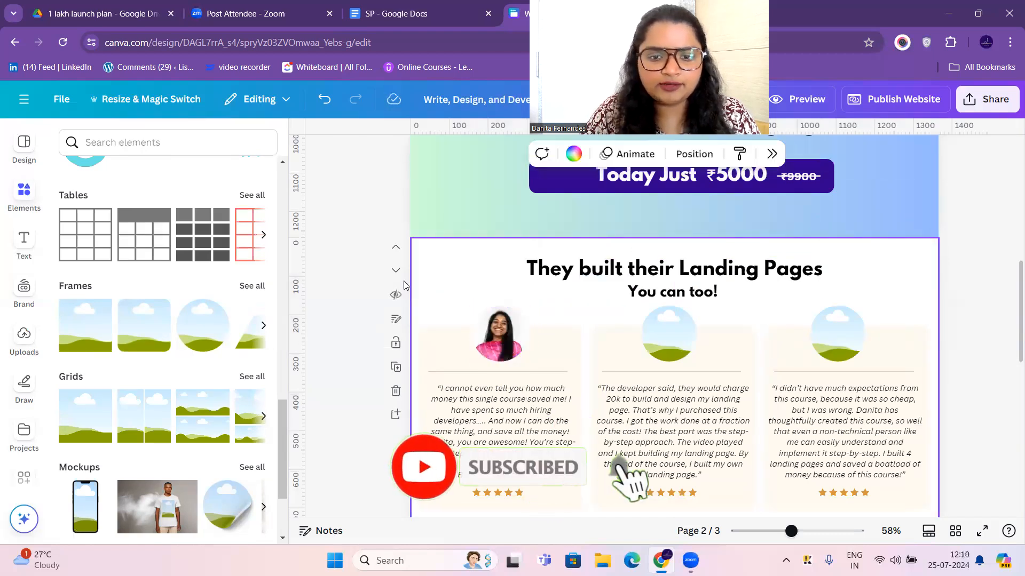
Step: Place the uploaded photo of the man in the black T-shirt inside the second testimonial's circular frame
{"action": "left_click", "coordinate": [23, 335]}
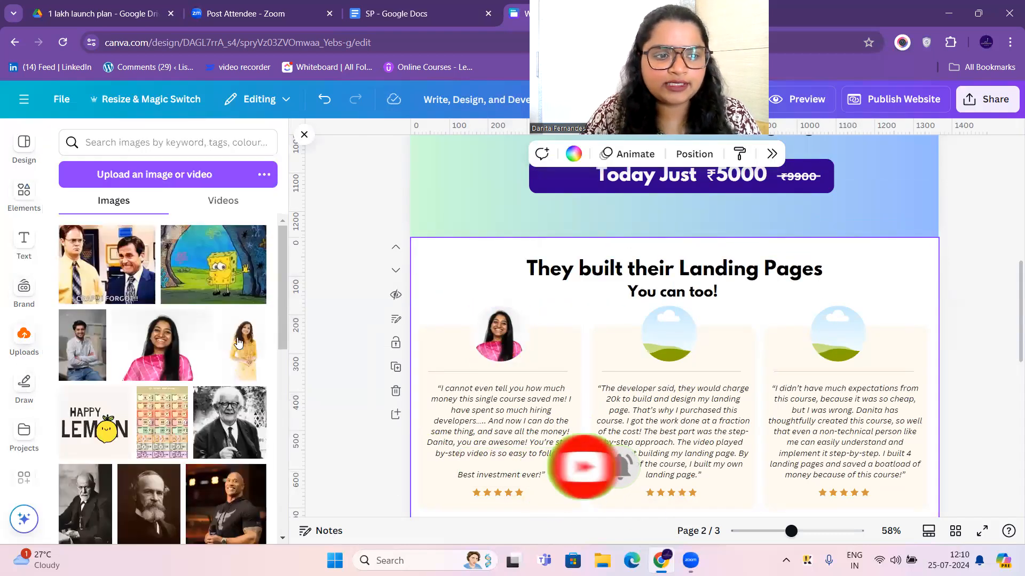
{"action": "scroll", "coordinate": [82, 373], "scroll_direction": "down", "scroll_amount": 4}
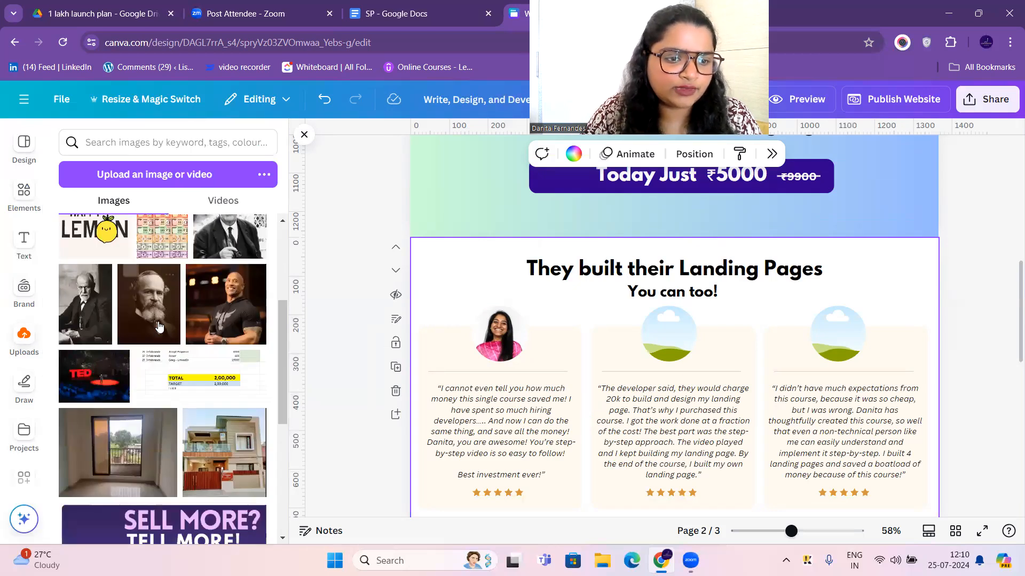
{"action": "left_click_drag", "start_coordinate": [238, 319], "coordinate": [662, 352]}
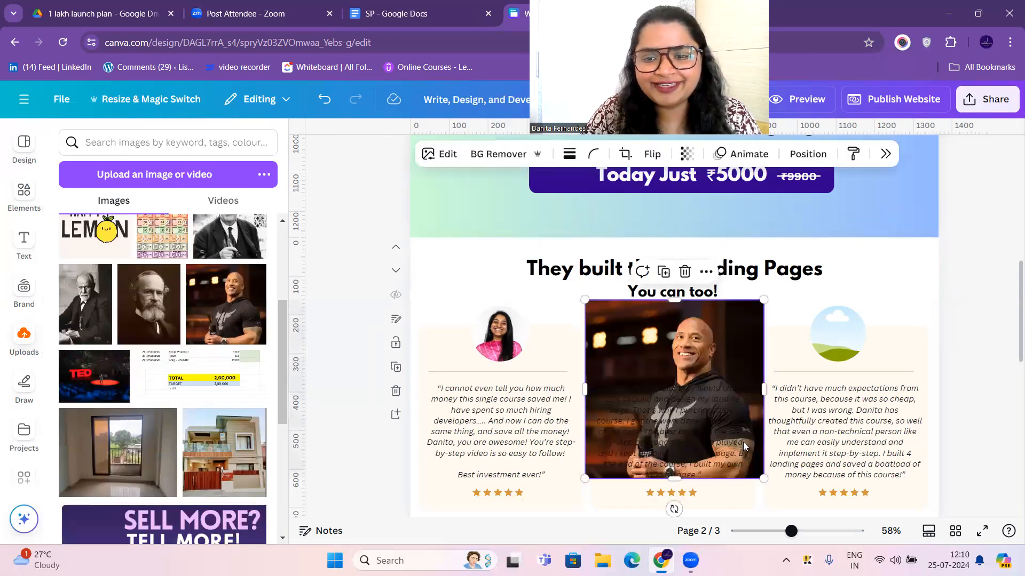
{"action": "left_click_drag", "start_coordinate": [704, 314], "coordinate": [556, 310]}
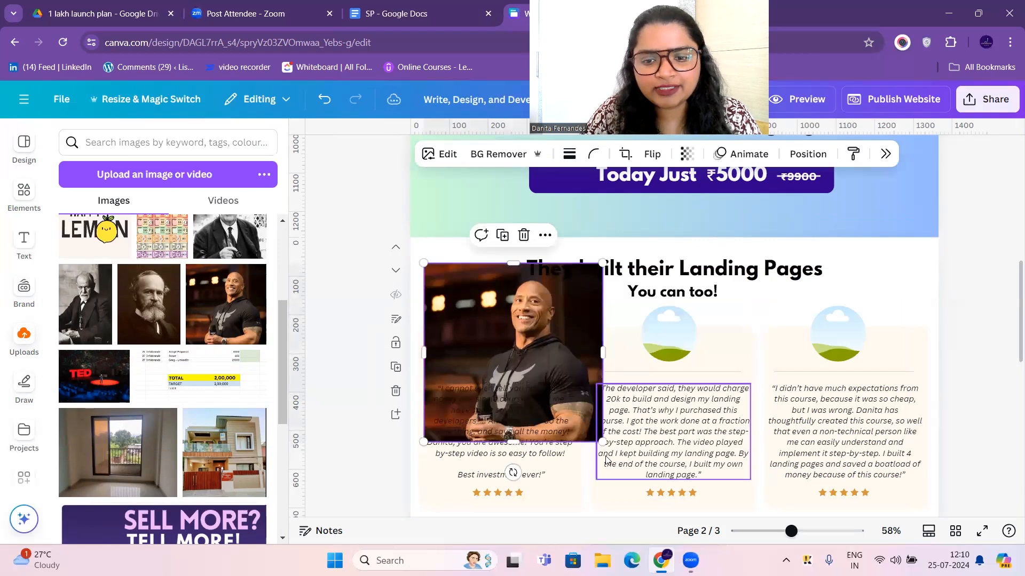
{"action": "left_click_drag", "start_coordinate": [582, 411], "coordinate": [690, 352]}
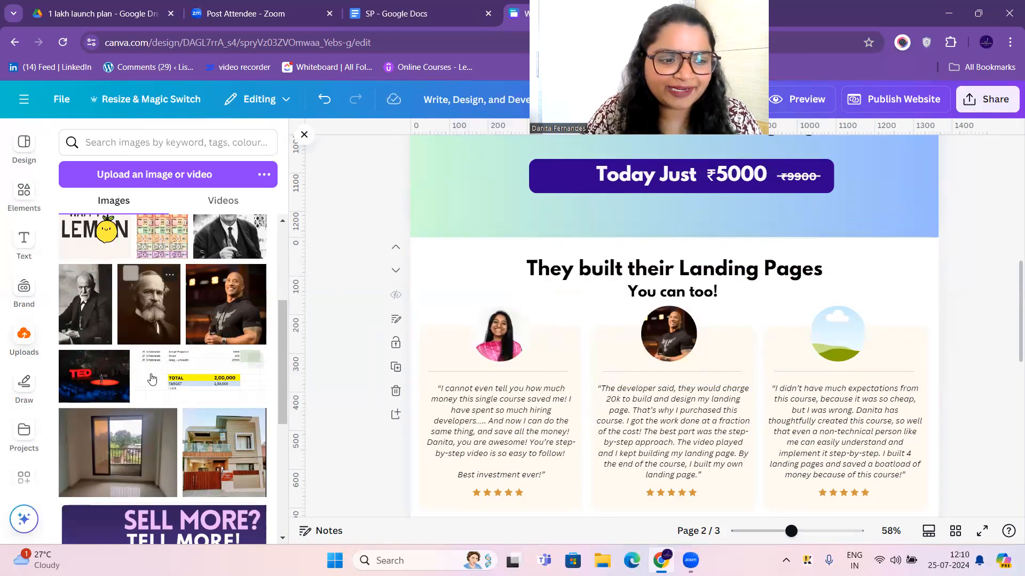
Step: Look through the uploaded images for a portrait suitable for the third testimonial
{"action": "scroll", "coordinate": [164, 407], "scroll_direction": "up", "scroll_amount": 1}
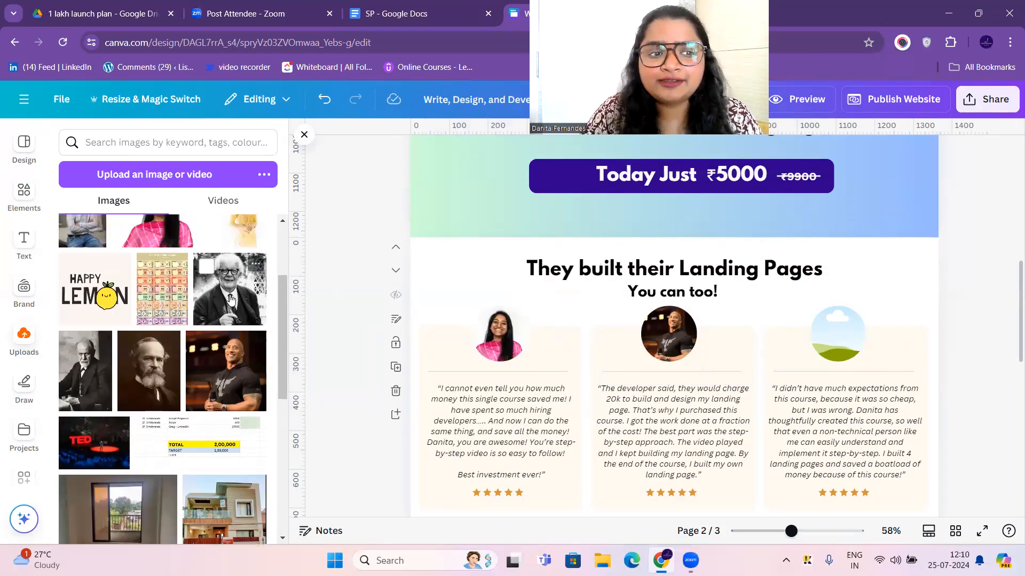
{"action": "scroll", "coordinate": [231, 298], "scroll_direction": "up", "scroll_amount": 1}
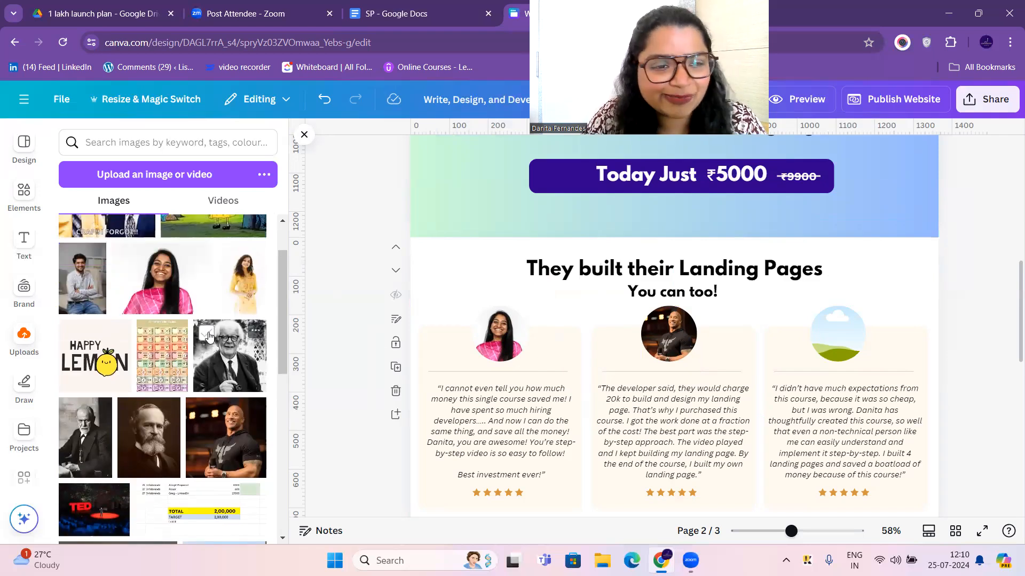
{"action": "scroll", "coordinate": [210, 344], "scroll_direction": "down", "scroll_amount": 2}
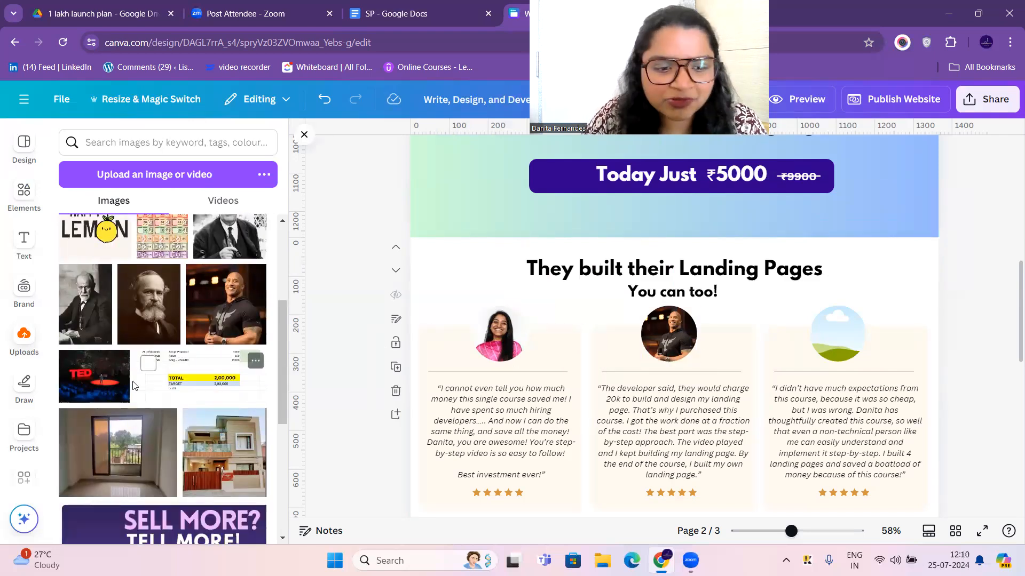
{"action": "scroll", "coordinate": [177, 368], "scroll_direction": "down", "scroll_amount": 8}
{"action": "scroll", "coordinate": [160, 342], "scroll_direction": "down", "scroll_amount": 6}
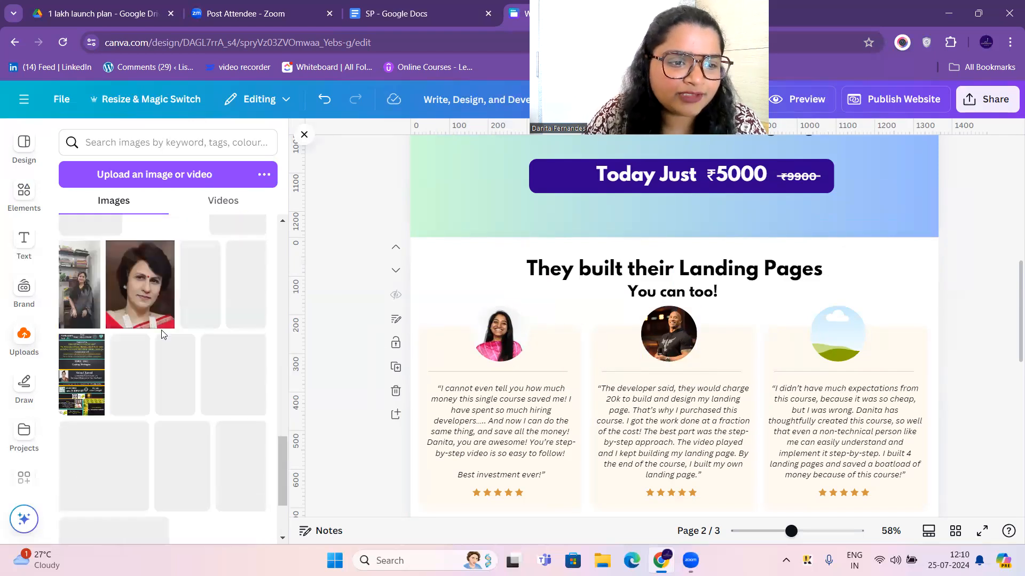
{"action": "scroll", "coordinate": [163, 336], "scroll_direction": "up", "scroll_amount": 1}
{"action": "scroll", "coordinate": [214, 363], "scroll_direction": "down", "scroll_amount": 6}
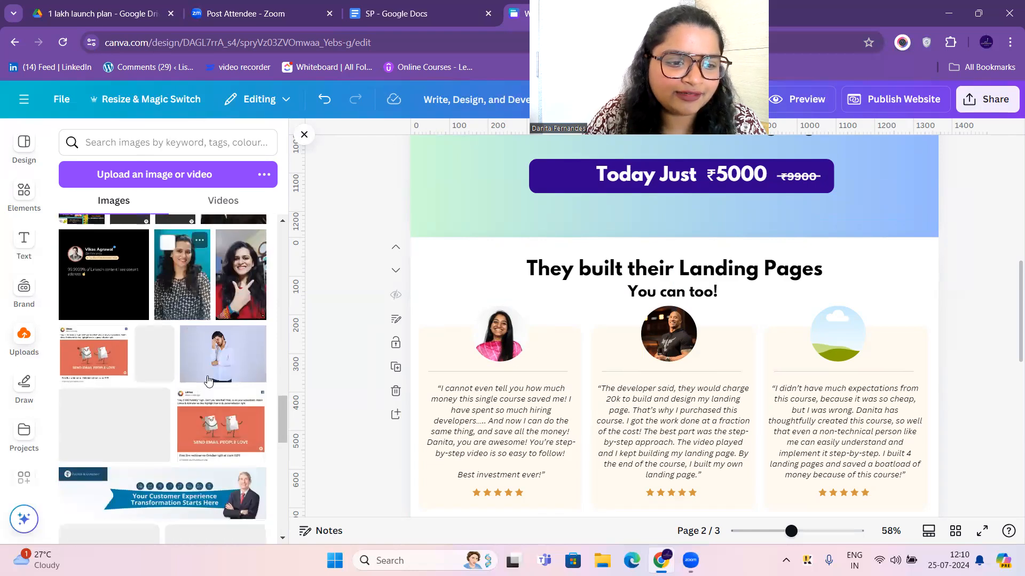
{"action": "scroll", "coordinate": [186, 370], "scroll_direction": "down", "scroll_amount": 6}
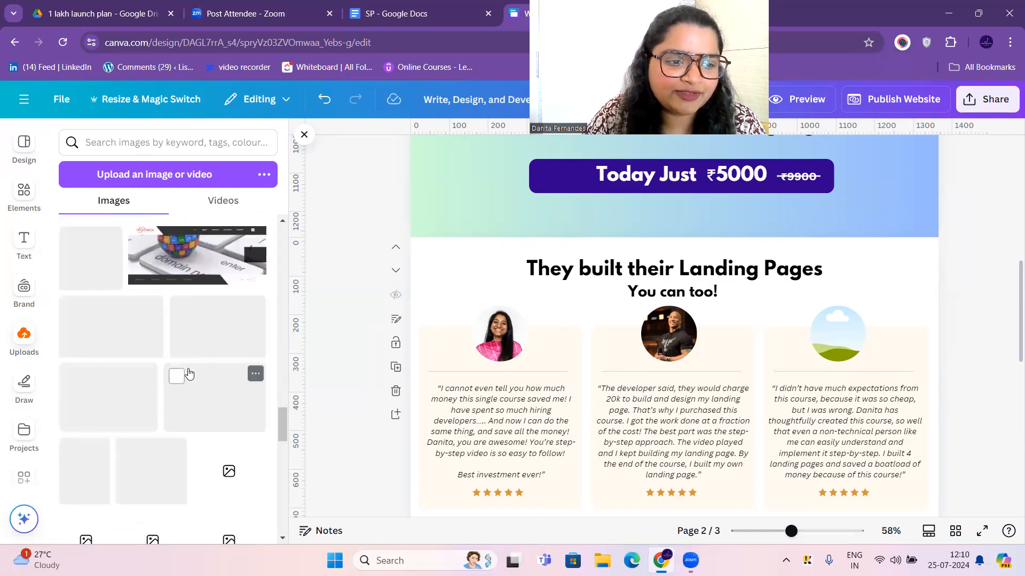
Step: Search the elements library for "person" and show results of all types
{"action": "left_click", "coordinate": [24, 195]}
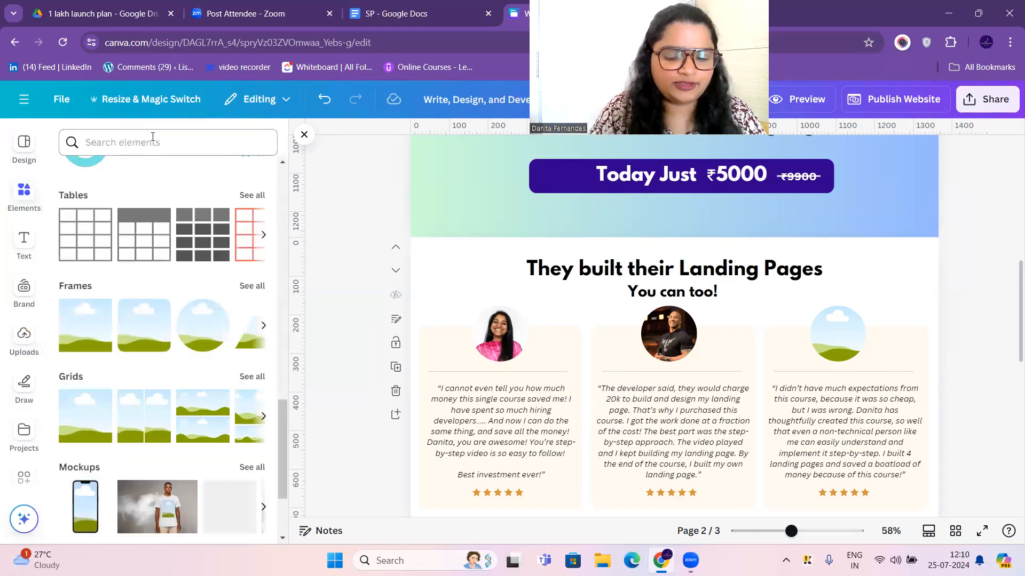
{"action": "left_click", "coordinate": [153, 141]}
{"action": "type", "text": "person"}
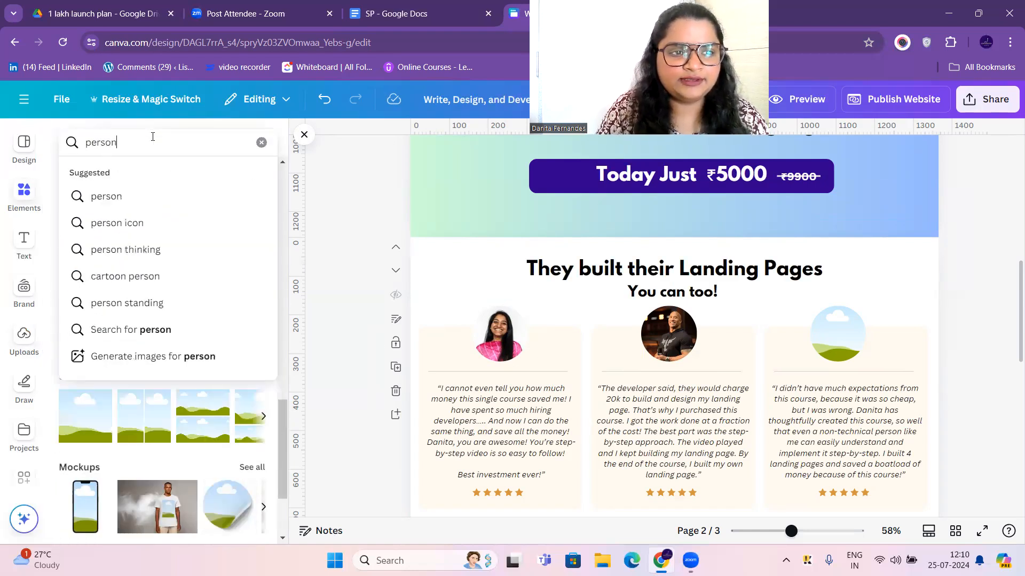
{"action": "key", "text": "Return"}
{"action": "left_click", "coordinate": [109, 174]}
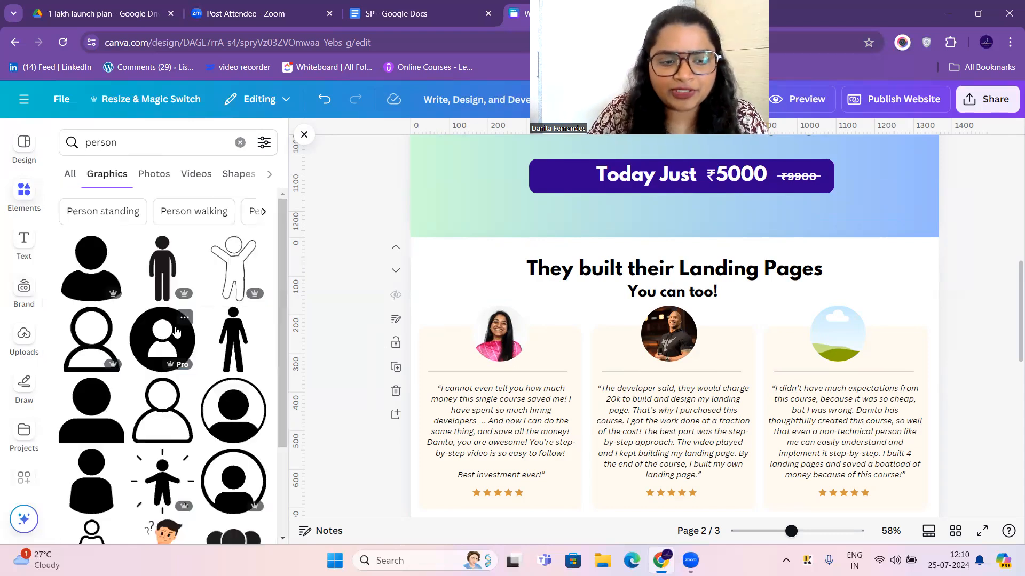
{"action": "left_click", "coordinate": [69, 176]}
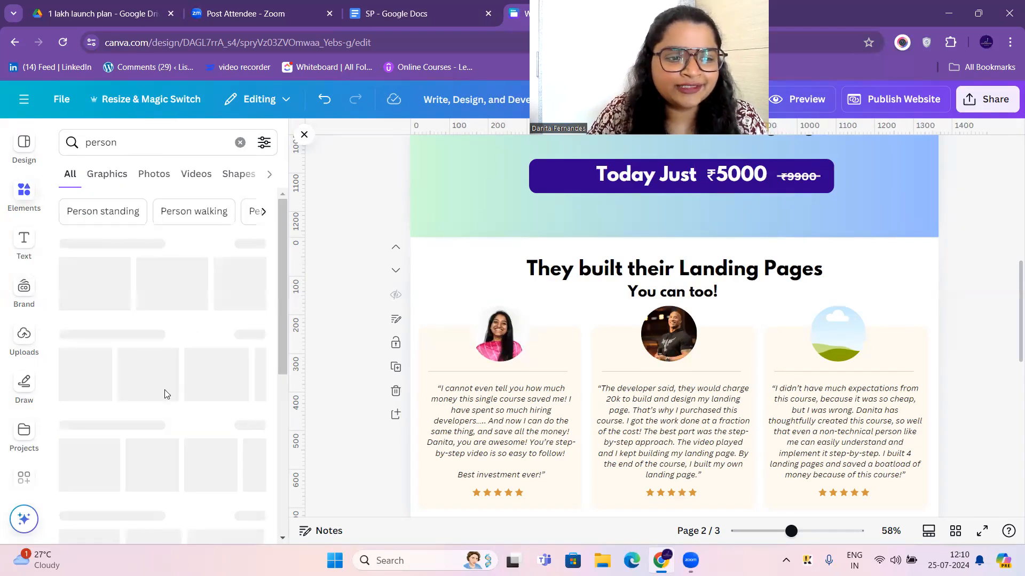
Step: Fill the third testimonial's circular frame with the photo of the man in yellow and adjust its crop to show his face
{"action": "left_click_drag", "start_coordinate": [80, 384], "coordinate": [842, 340]}
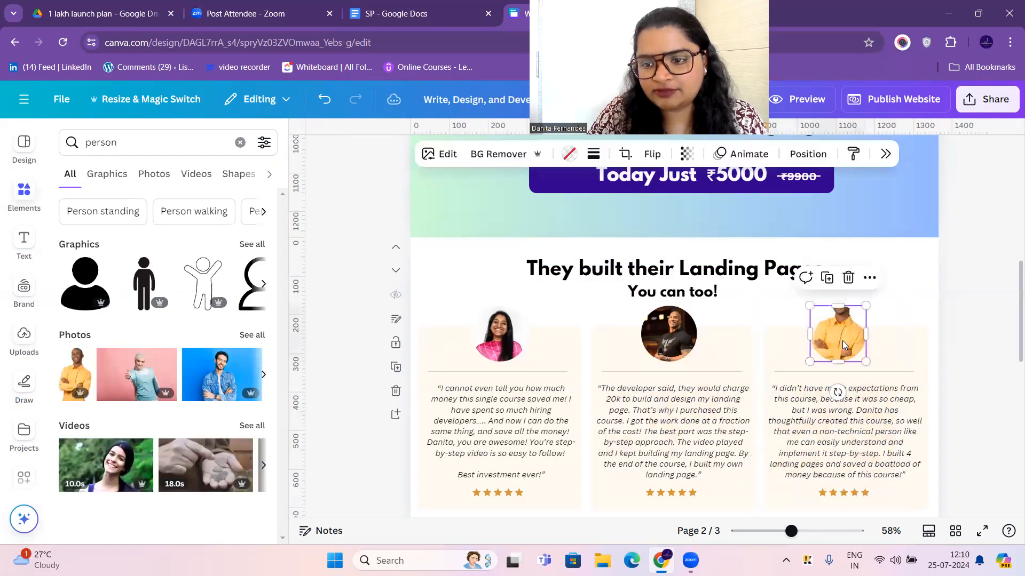
{"action": "double_click", "coordinate": [839, 335]}
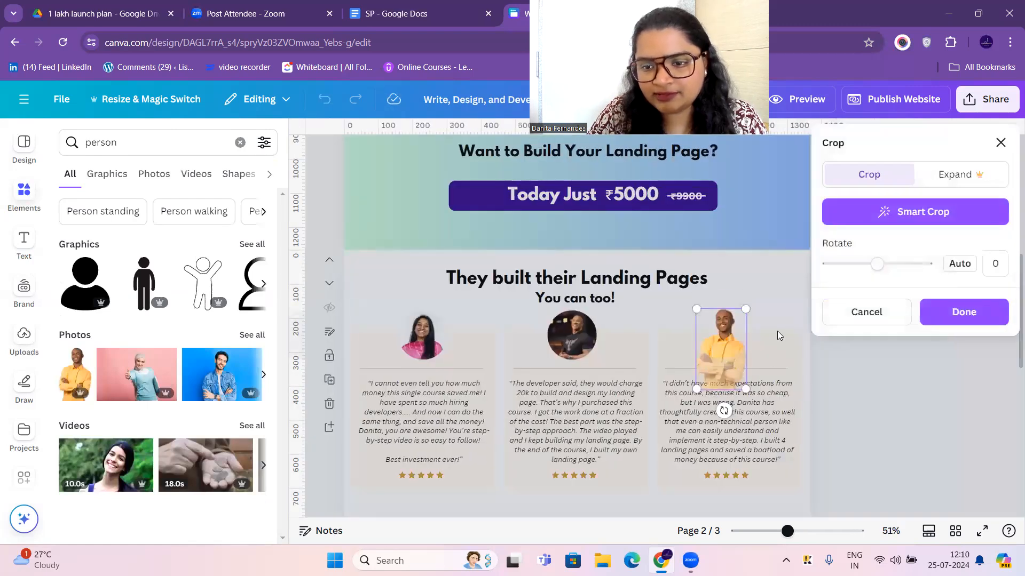
{"action": "left_click", "coordinate": [781, 330]}
{"action": "left_click", "coordinate": [902, 347]}
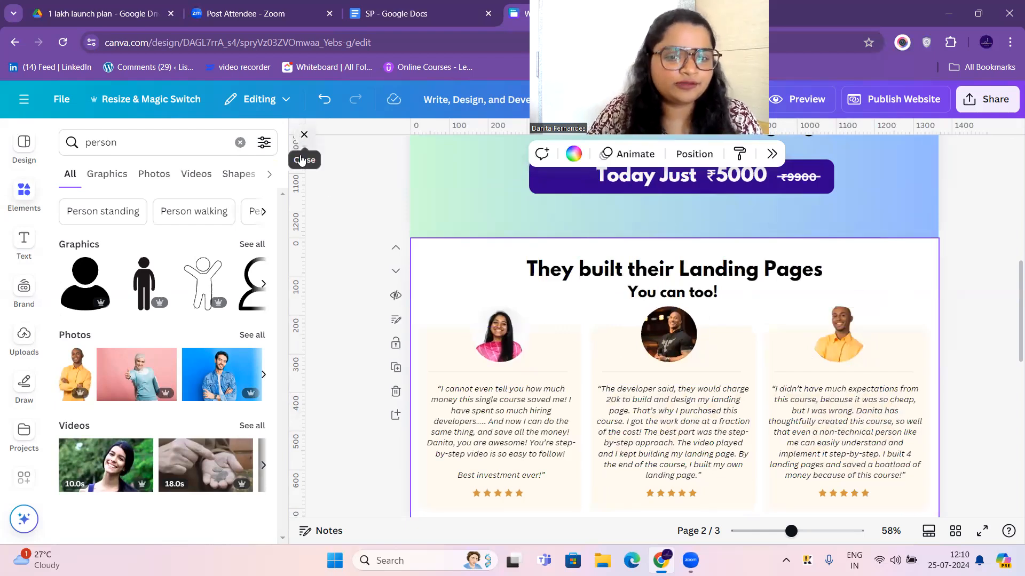
{"action": "left_click", "coordinate": [299, 159]}
Step: Set the testimonials page background to the solid pale cyan #E2FFFF
{"action": "scroll", "coordinate": [881, 350], "scroll_direction": "down", "scroll_amount": 4}
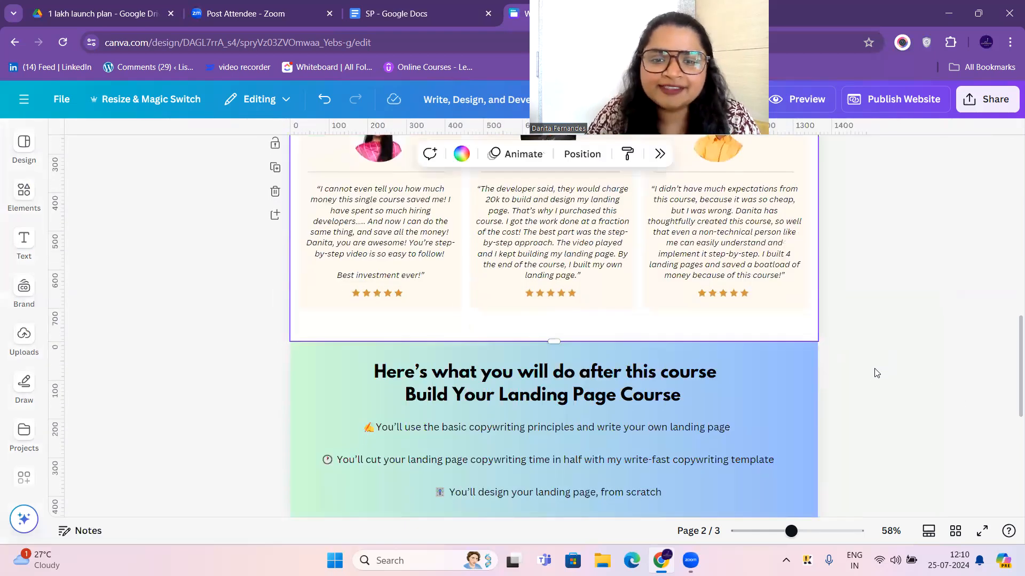
{"action": "scroll", "coordinate": [876, 376], "scroll_direction": "up", "scroll_amount": 4}
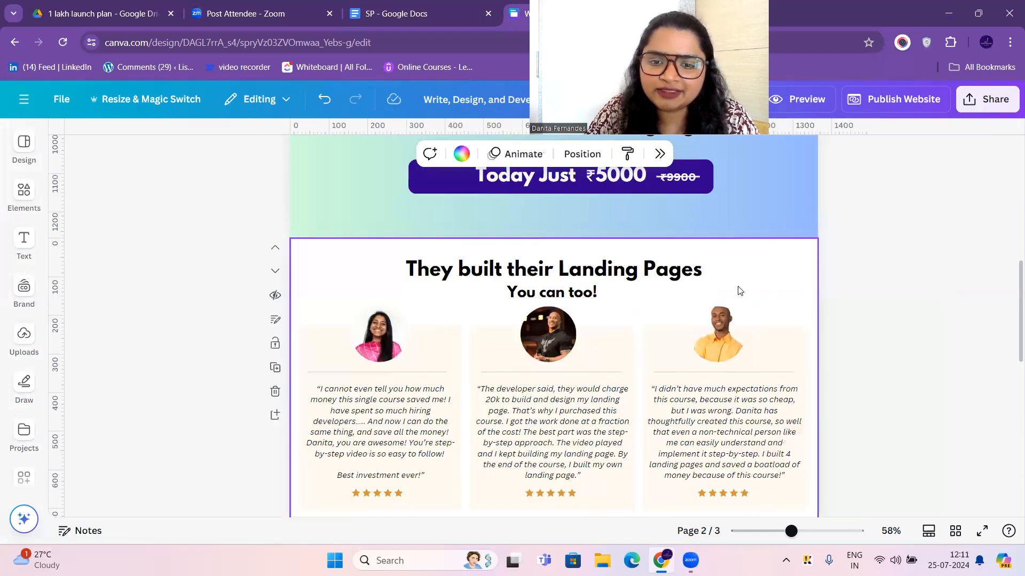
{"action": "left_click", "coordinate": [461, 153]}
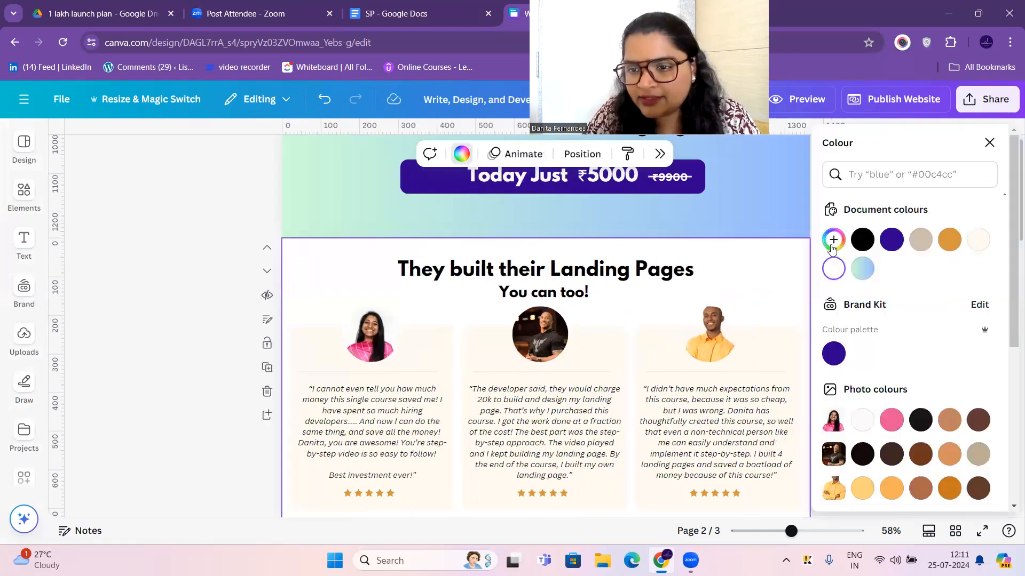
{"action": "left_click", "coordinate": [834, 241]}
{"action": "left_click", "coordinate": [919, 384]}
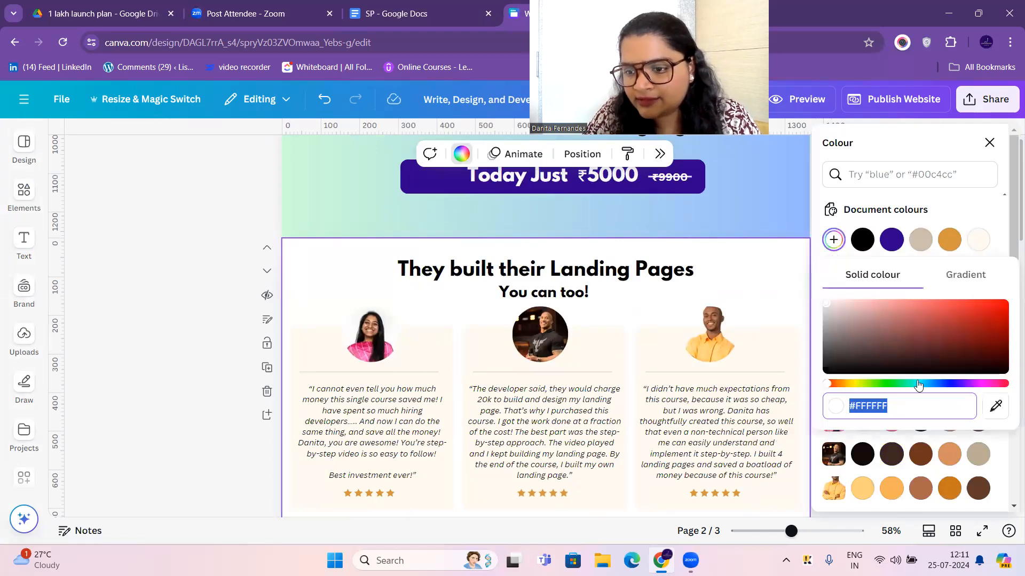
{"action": "left_click", "coordinate": [829, 304]}
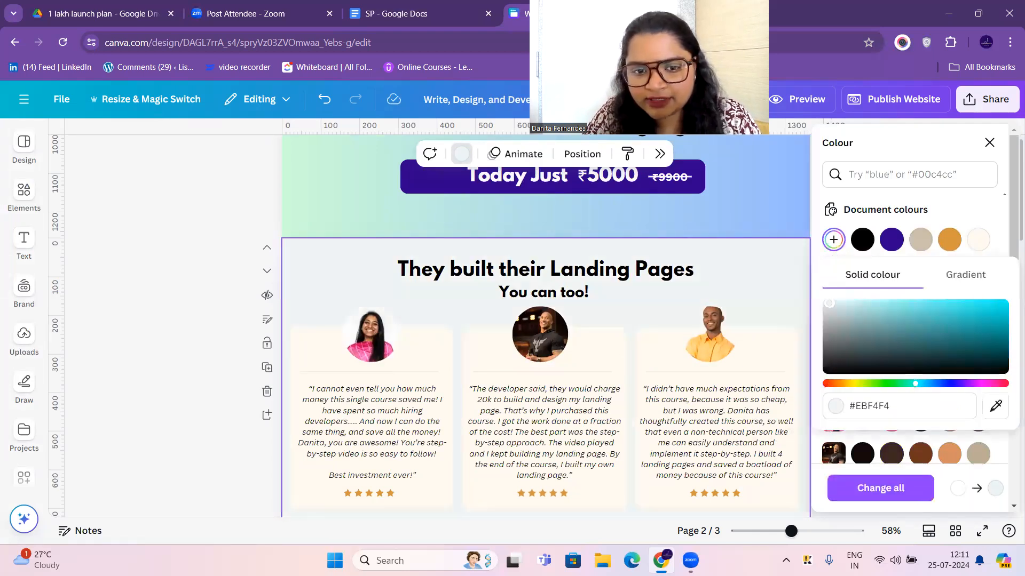
{"action": "mouse_move", "coordinate": [829, 303]}
{"action": "left_mouse_down"}
{"action": "mouse_move", "coordinate": [913, 310]}
{"action": "mouse_move", "coordinate": [973, 351]}
{"action": "mouse_move", "coordinate": [849, 303]}
{"action": "left_mouse_up"}
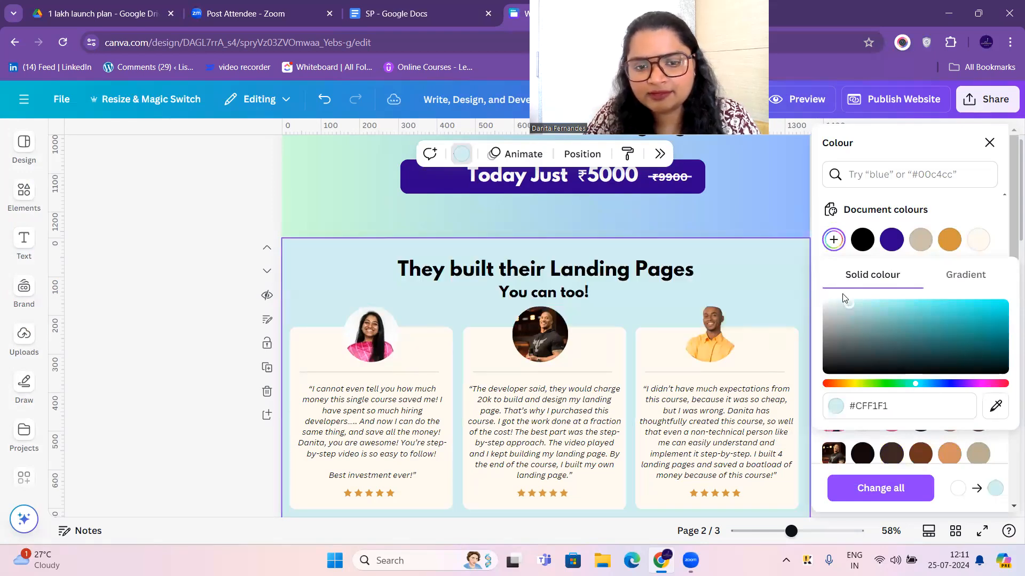
{"action": "left_click", "coordinate": [843, 297]}
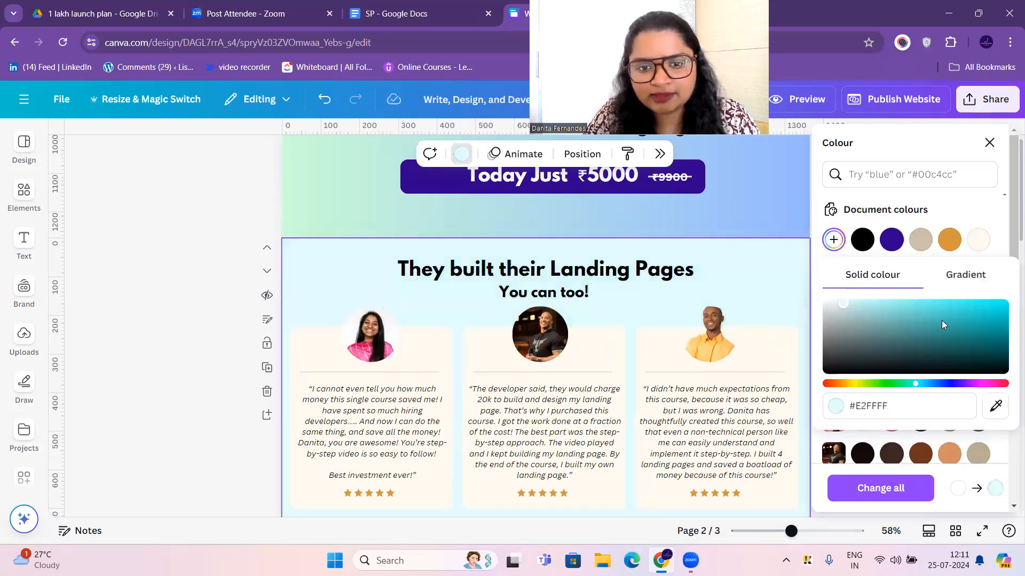
Step: Try a radial gradient background on the testimonials page from pale cyan to #10C2CE, and return to the solid colour
{"action": "left_click", "coordinate": [966, 274]}
{"action": "left_click", "coordinate": [937, 394]}
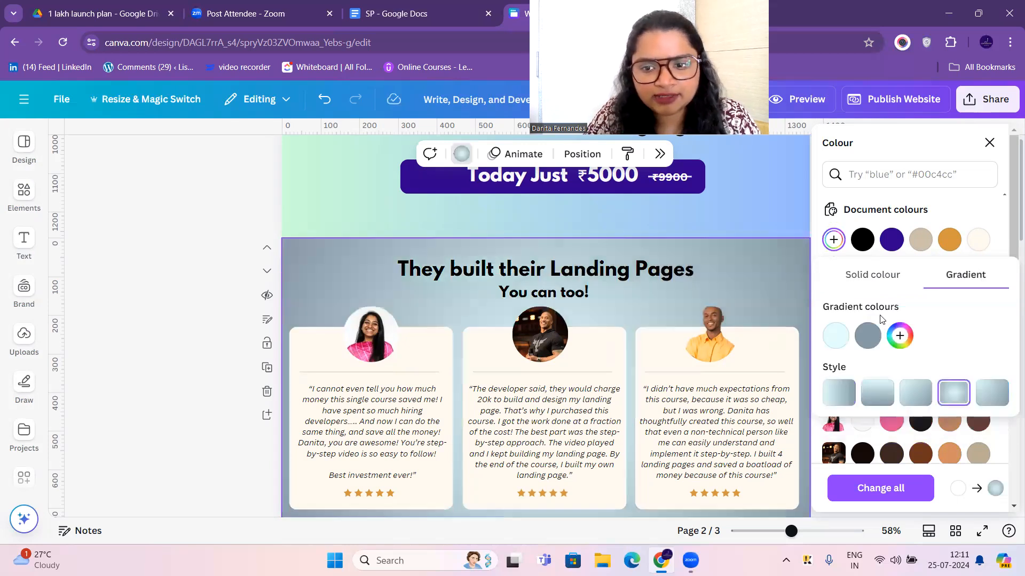
{"action": "left_click", "coordinate": [866, 337]}
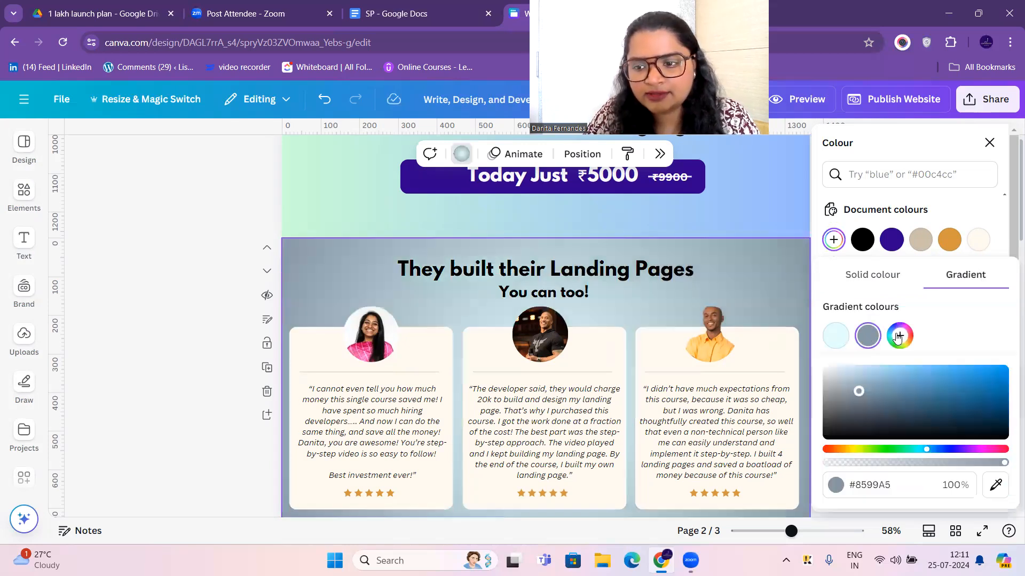
{"action": "left_click_drag", "start_coordinate": [926, 451], "coordinate": [917, 448]}
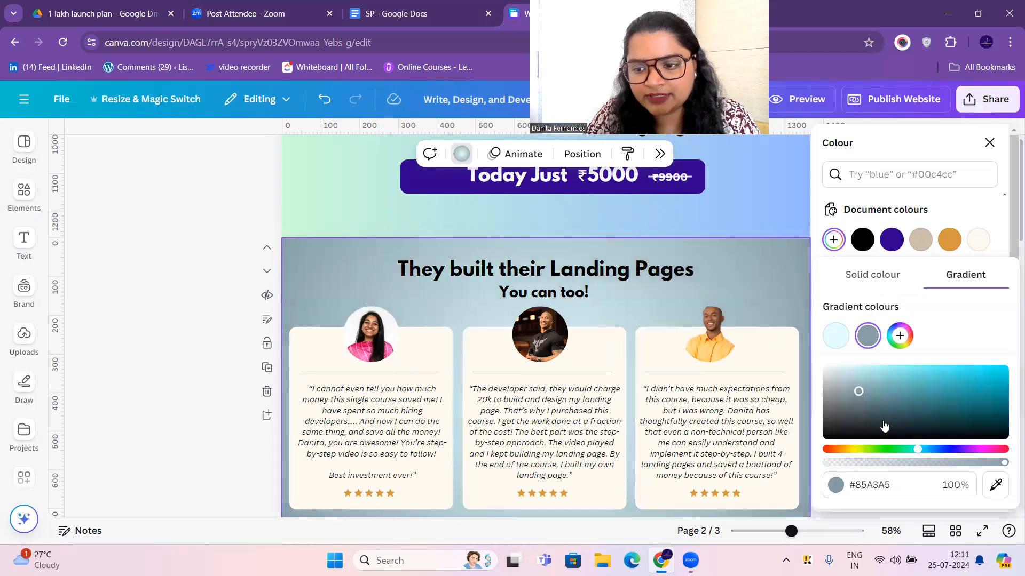
{"action": "left_click", "coordinate": [926, 369]}
{"action": "left_click_drag", "start_coordinate": [926, 369], "coordinate": [994, 379]}
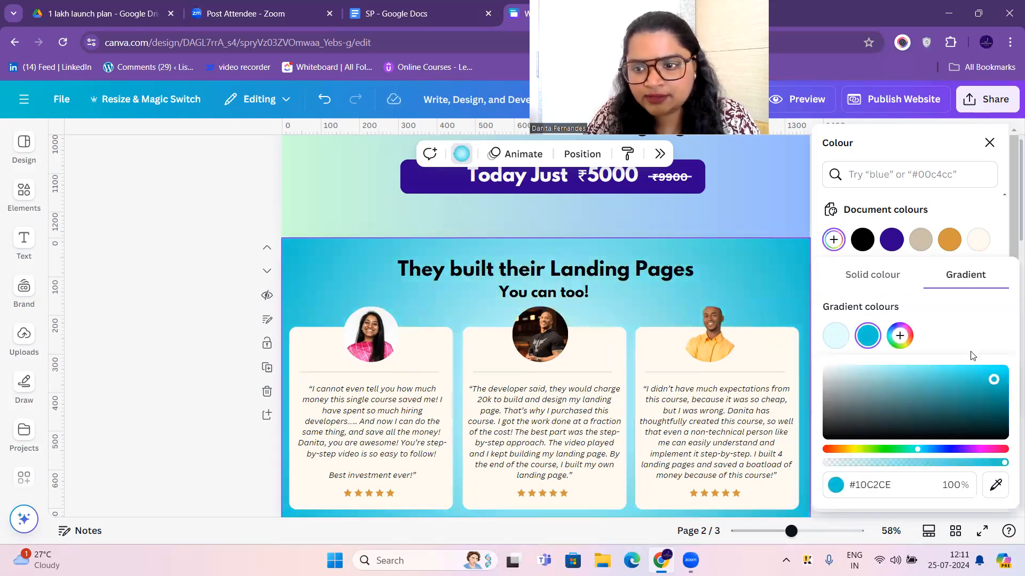
{"action": "left_click", "coordinate": [923, 339]}
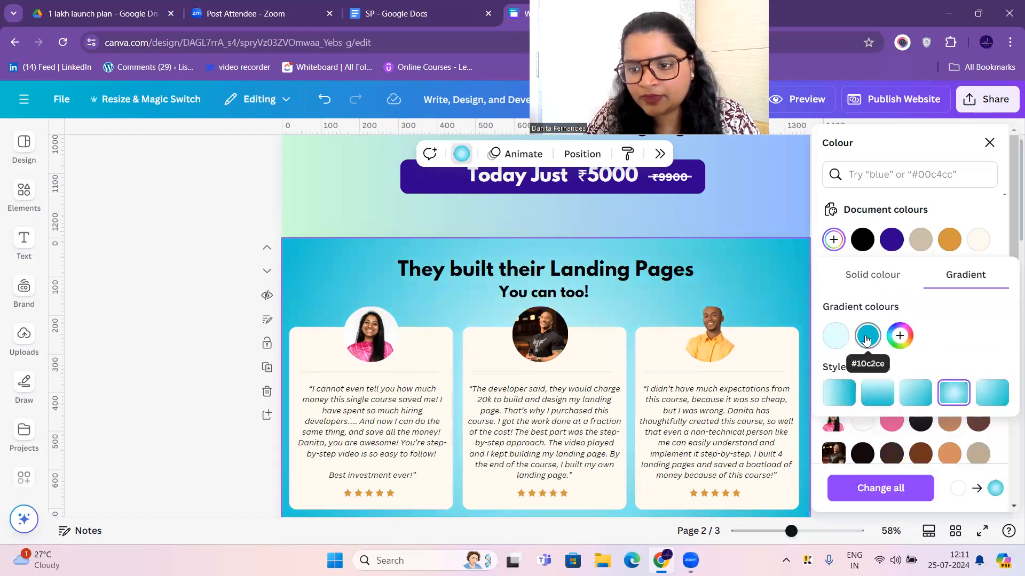
{"action": "left_click", "coordinate": [872, 275]}
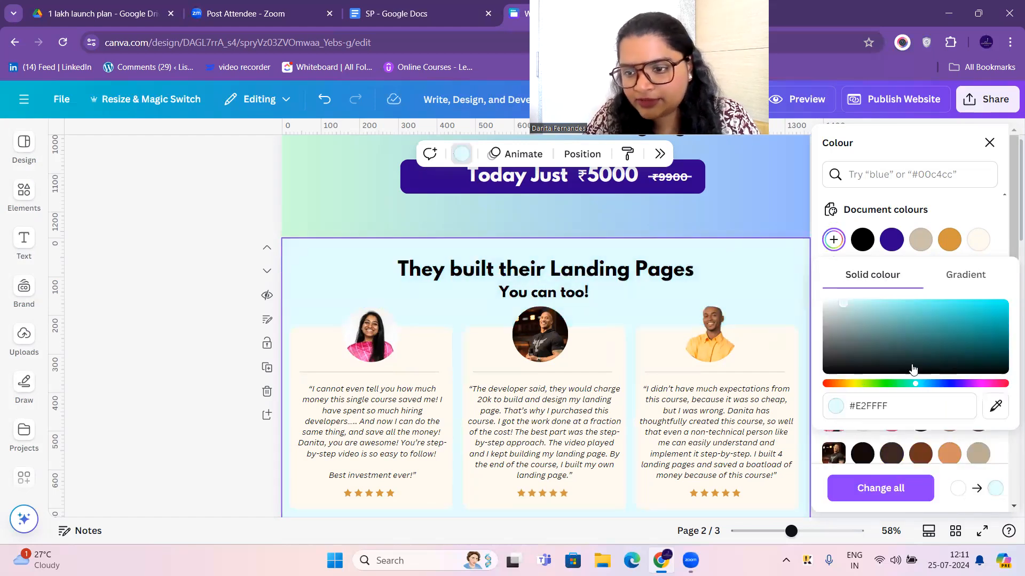
Step: Shift the testimonials page's solid background to the pale mint #D7FFF7 and deselect the page
{"action": "left_click", "coordinate": [925, 385]}
{"action": "left_click_drag", "start_coordinate": [925, 384], "coordinate": [909, 384]}
{"action": "left_click_drag", "start_coordinate": [852, 301], "coordinate": [853, 297]}
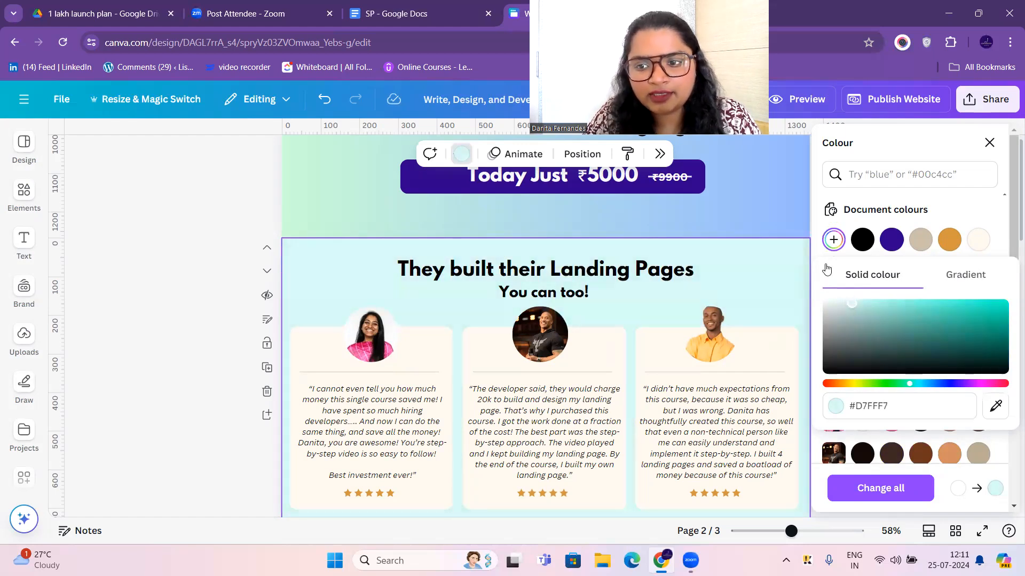
{"action": "left_click", "coordinate": [834, 239]}
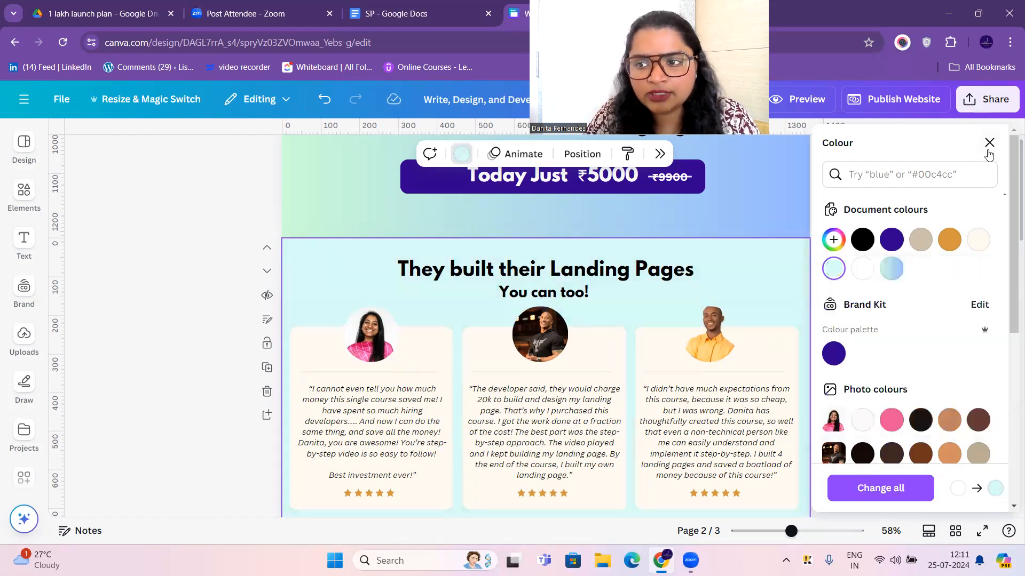
{"action": "left_click", "coordinate": [990, 143]}
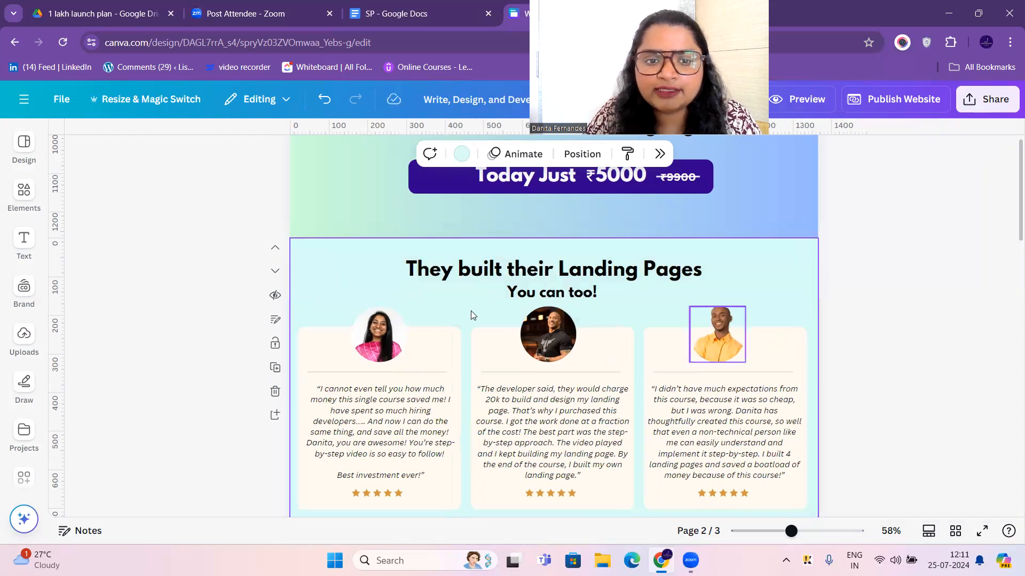
{"action": "left_click", "coordinate": [128, 292]}
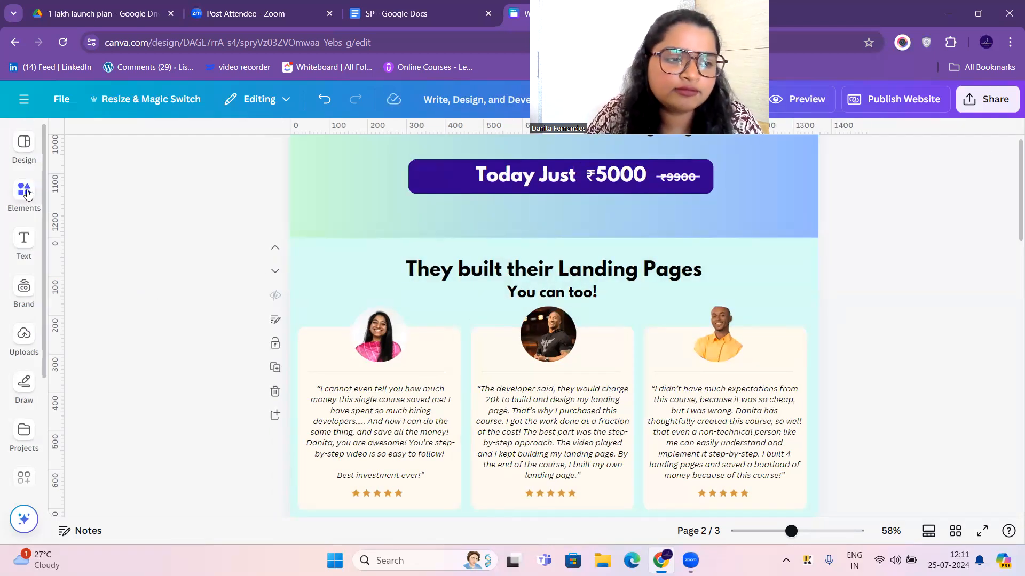
Step: Browse the available design styles, including combinations, colour palettes, font sets and recent design styles
{"action": "left_click", "coordinate": [22, 163]}
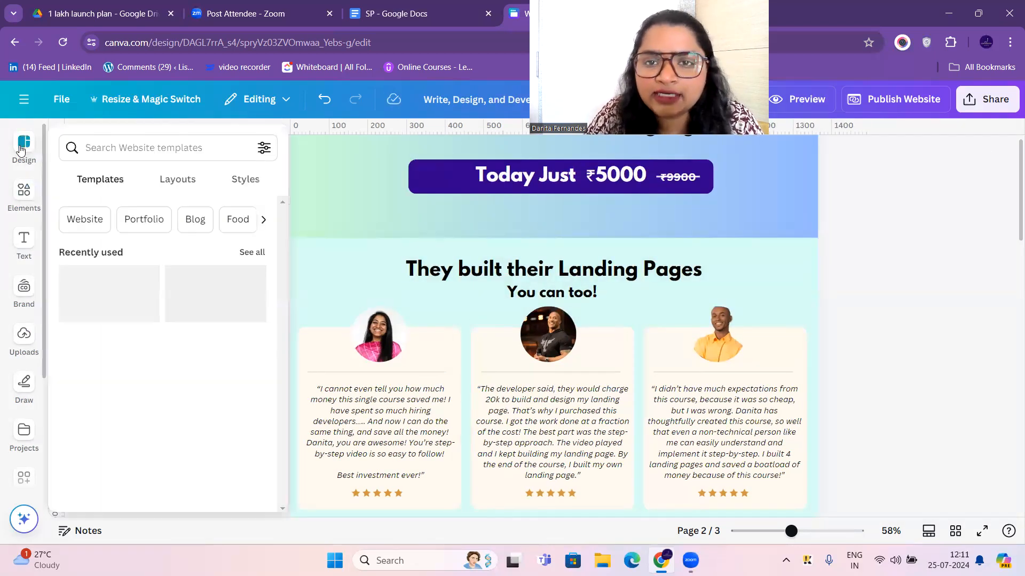
{"action": "left_click", "coordinate": [25, 189]}
{"action": "left_click", "coordinate": [27, 149]}
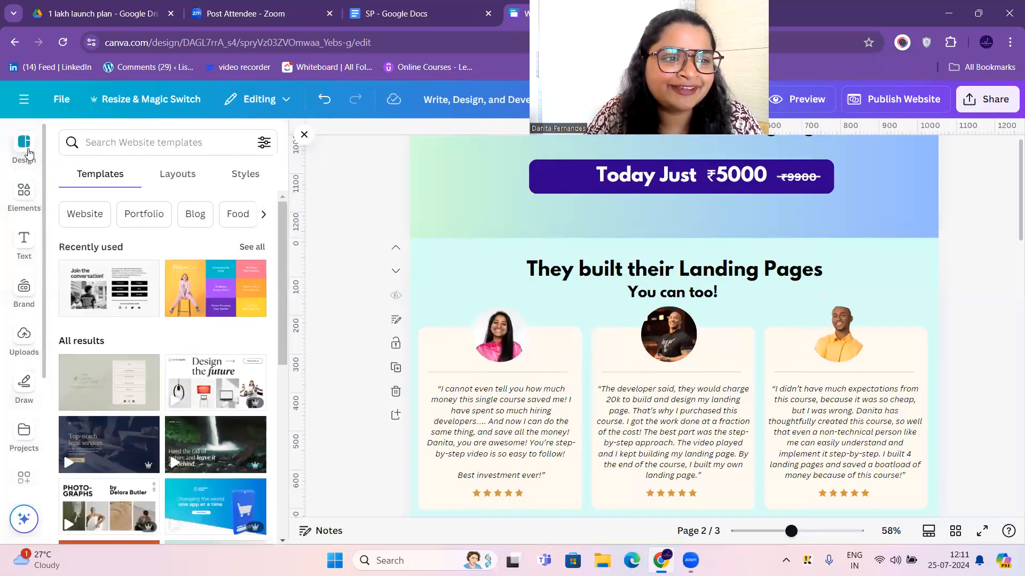
{"action": "left_click", "coordinate": [238, 183]}
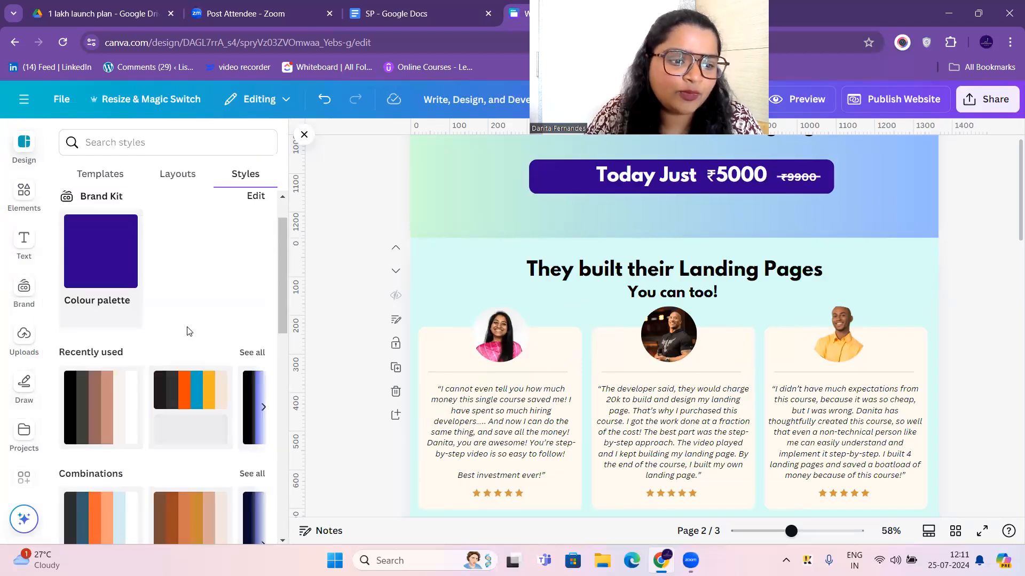
{"action": "scroll", "coordinate": [188, 332], "scroll_direction": "down", "scroll_amount": 3}
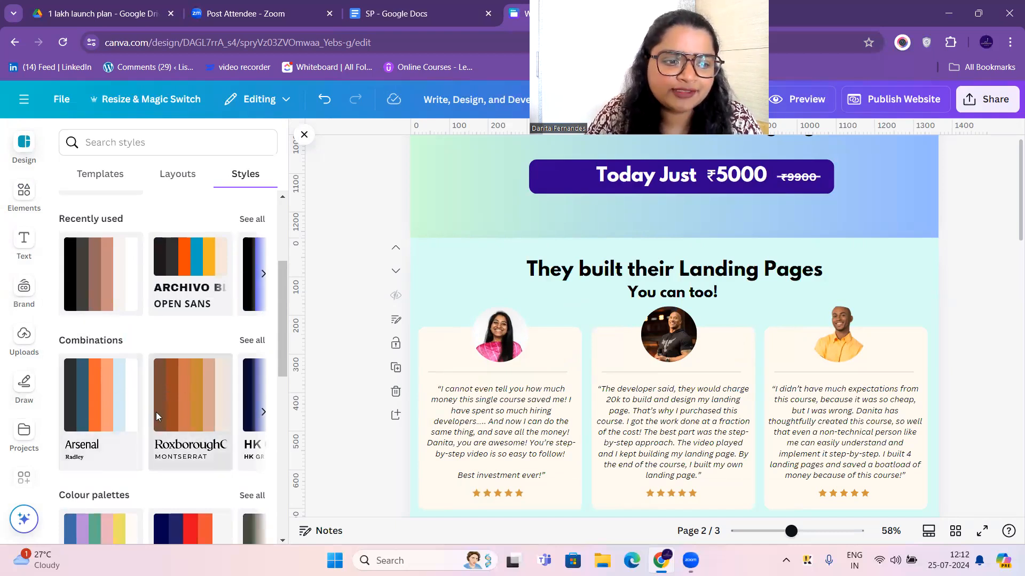
{"action": "scroll", "coordinate": [107, 341], "scroll_direction": "down", "scroll_amount": 4}
{"action": "scroll", "coordinate": [136, 259], "scroll_direction": "down", "scroll_amount": 4}
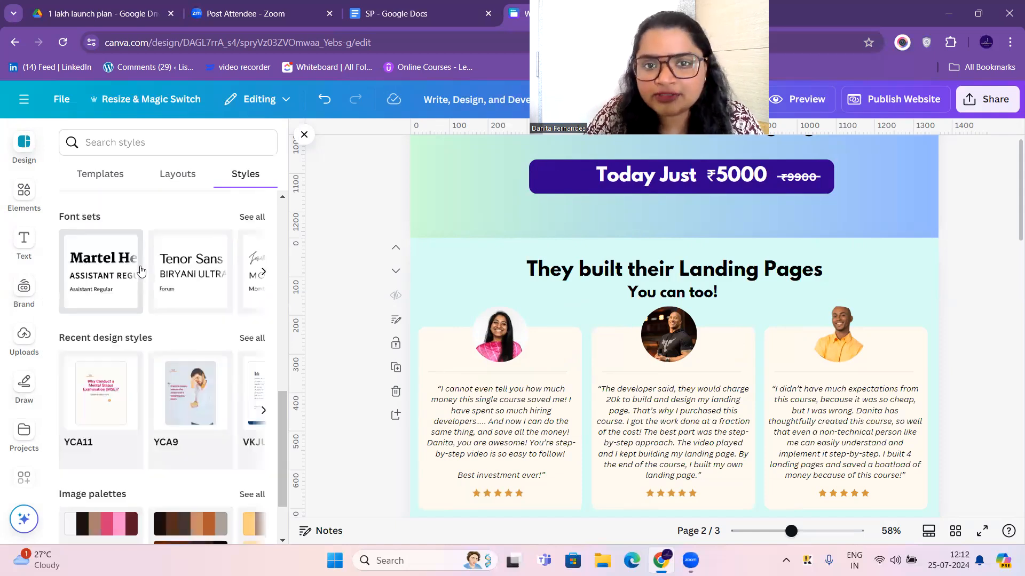
{"action": "scroll", "coordinate": [153, 283], "scroll_direction": "up", "scroll_amount": 2}
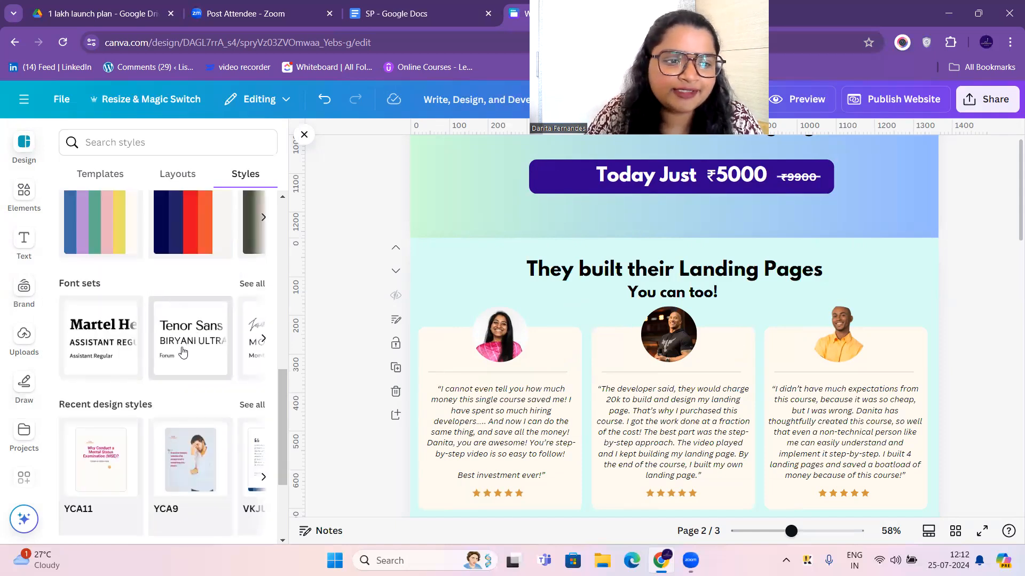
{"action": "scroll", "coordinate": [182, 348], "scroll_direction": "up", "scroll_amount": 4}
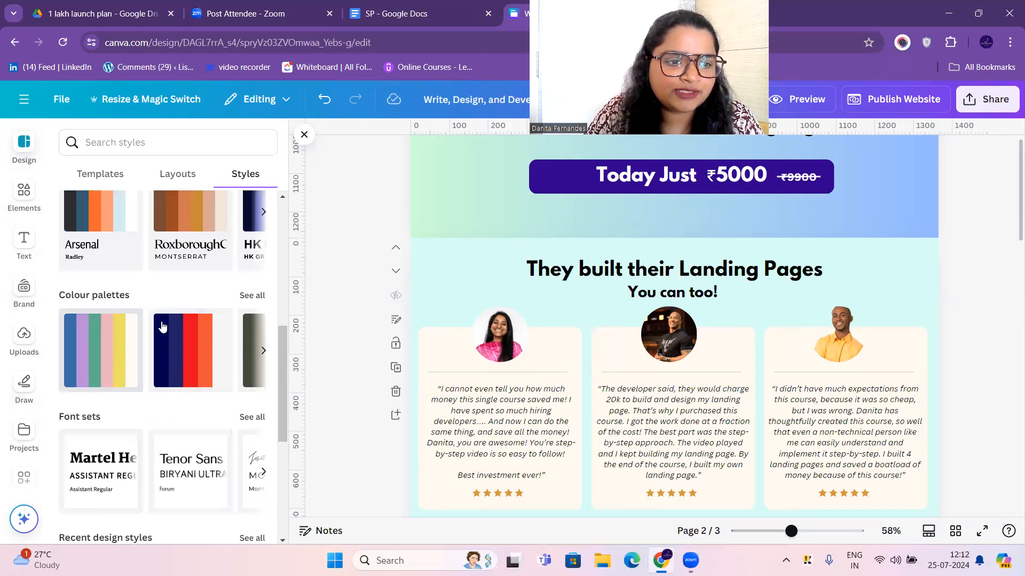
{"action": "scroll", "coordinate": [109, 271], "scroll_direction": "up", "scroll_amount": 2}
Step: Try the Arsenal, Roxborough with Montserrat, and Horizon with Poppins Bold style combinations on the testimonials page
{"action": "left_click", "coordinate": [107, 265]}
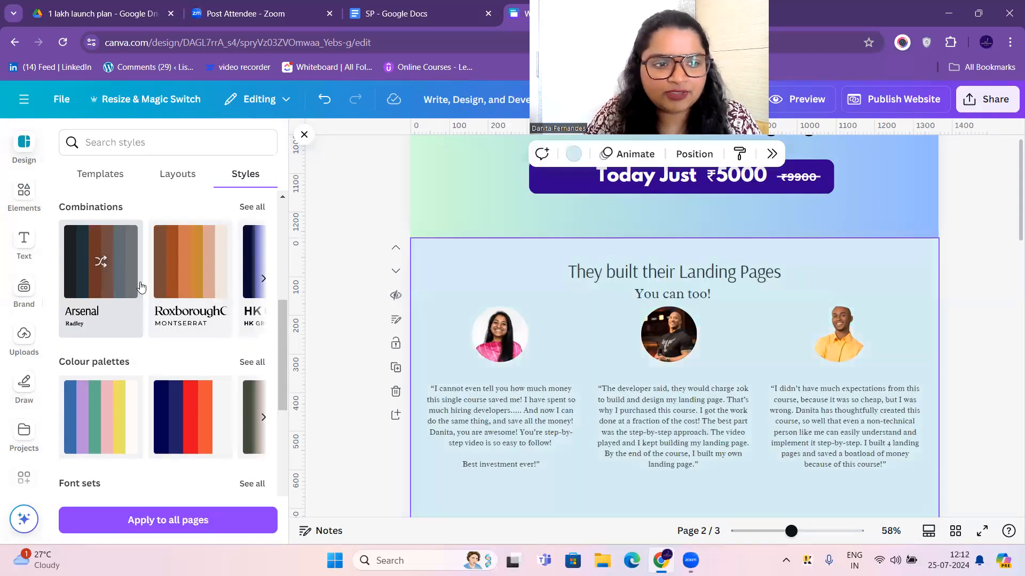
{"action": "left_click", "coordinate": [191, 272]}
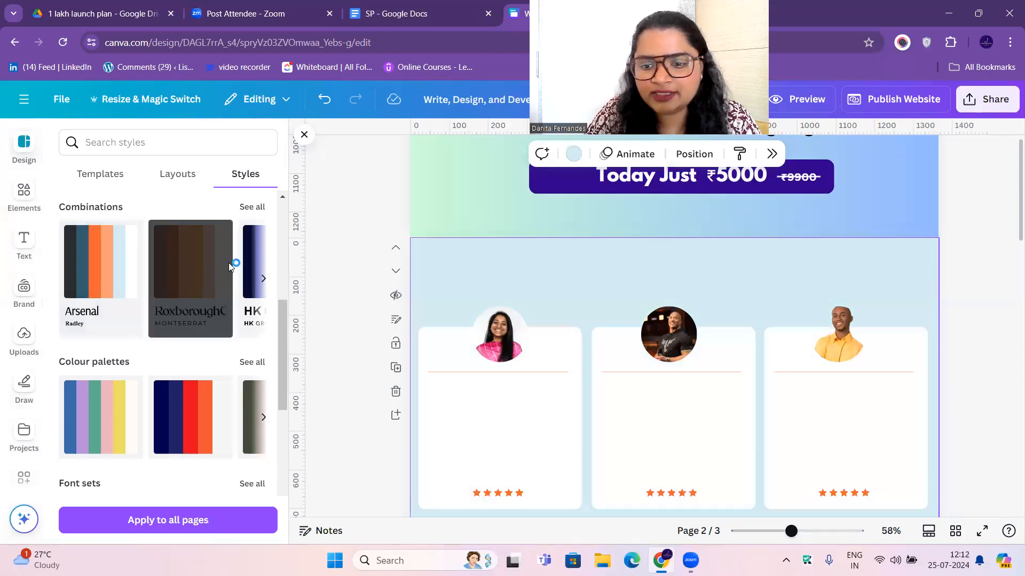
{"action": "left_click", "coordinate": [253, 209]}
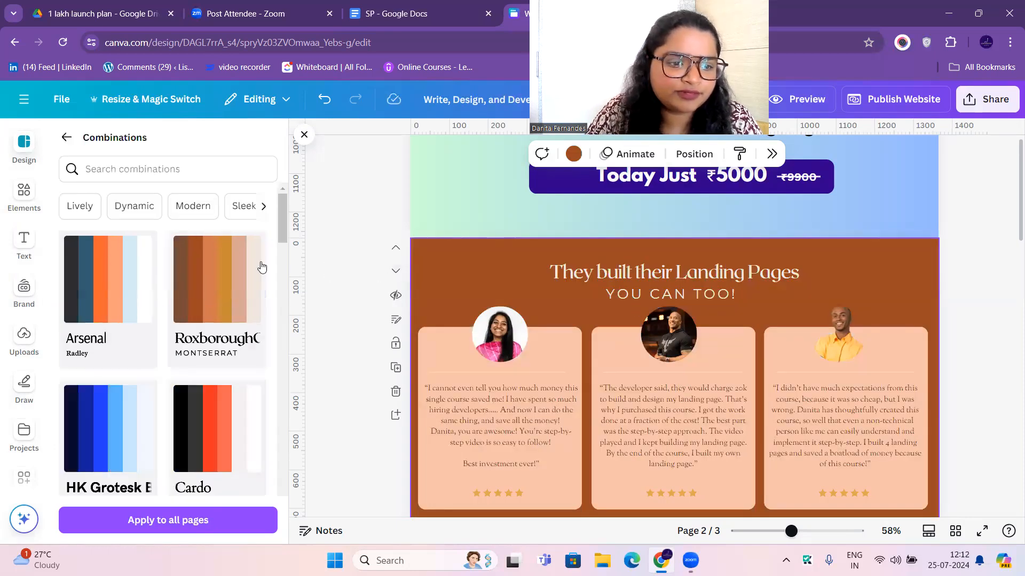
{"action": "scroll", "coordinate": [137, 354], "scroll_direction": "down", "scroll_amount": 1}
{"action": "scroll", "coordinate": [125, 399], "scroll_direction": "down", "scroll_amount": 2}
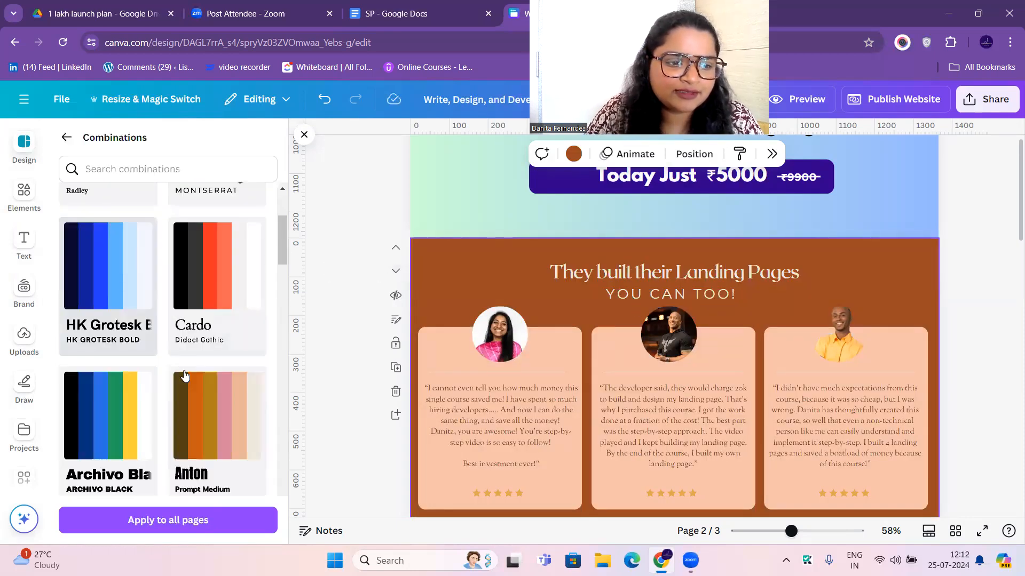
{"action": "scroll", "coordinate": [233, 347], "scroll_direction": "down", "scroll_amount": 4}
{"action": "left_click", "coordinate": [235, 320]}
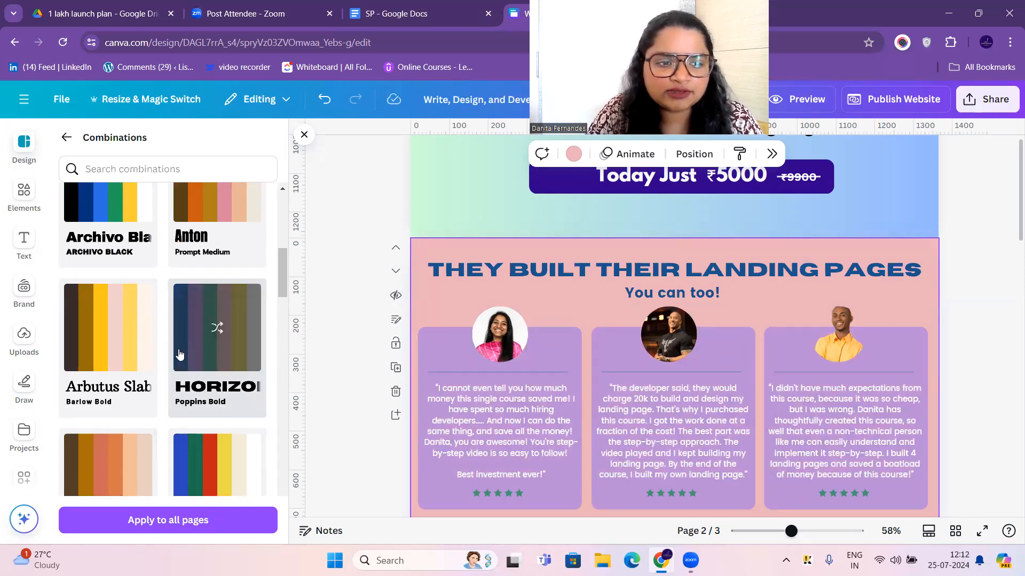
Step: Apply the Arbutus Slab and Barlow Bold combination to the testimonials page and shuffle its colours to a golden-brown background with dark cards
{"action": "scroll", "coordinate": [200, 339], "scroll_direction": "down", "scroll_amount": 3}
{"action": "scroll", "coordinate": [119, 223], "scroll_direction": "up", "scroll_amount": 2}
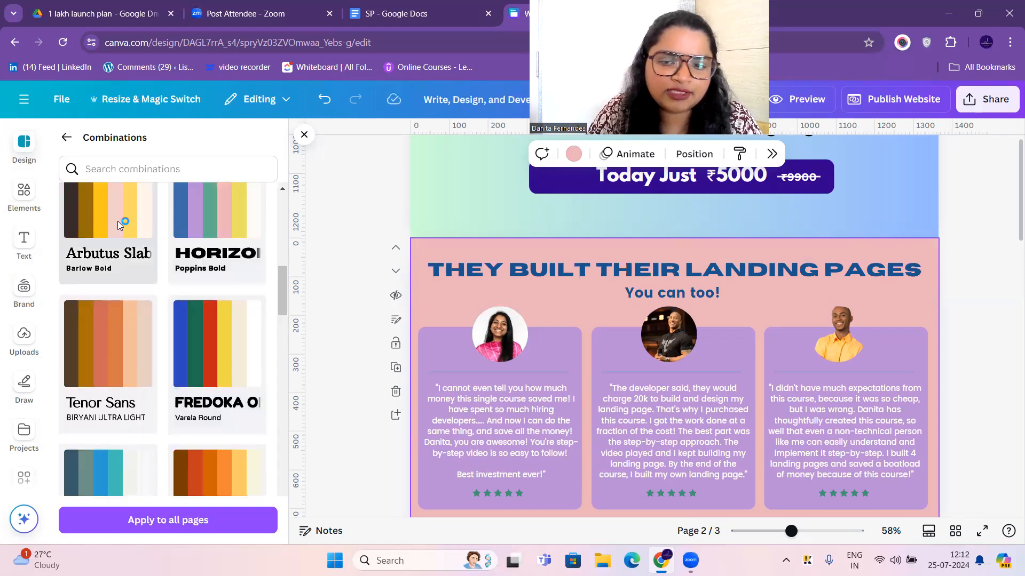
{"action": "left_click", "coordinate": [118, 223]}
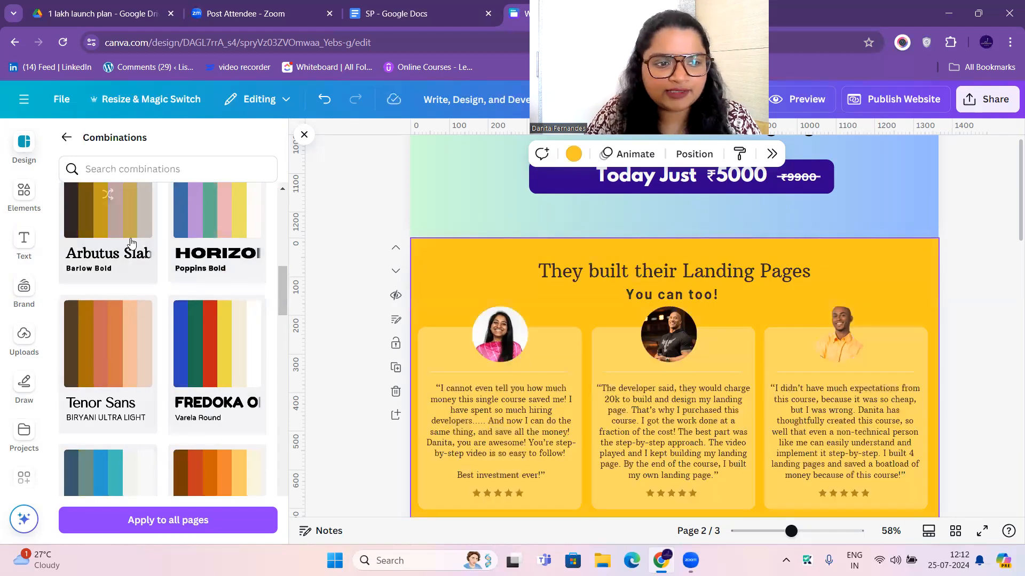
{"action": "scroll", "coordinate": [425, 320], "scroll_direction": "up", "scroll_amount": 2}
{"action": "left_click", "coordinate": [109, 207]}
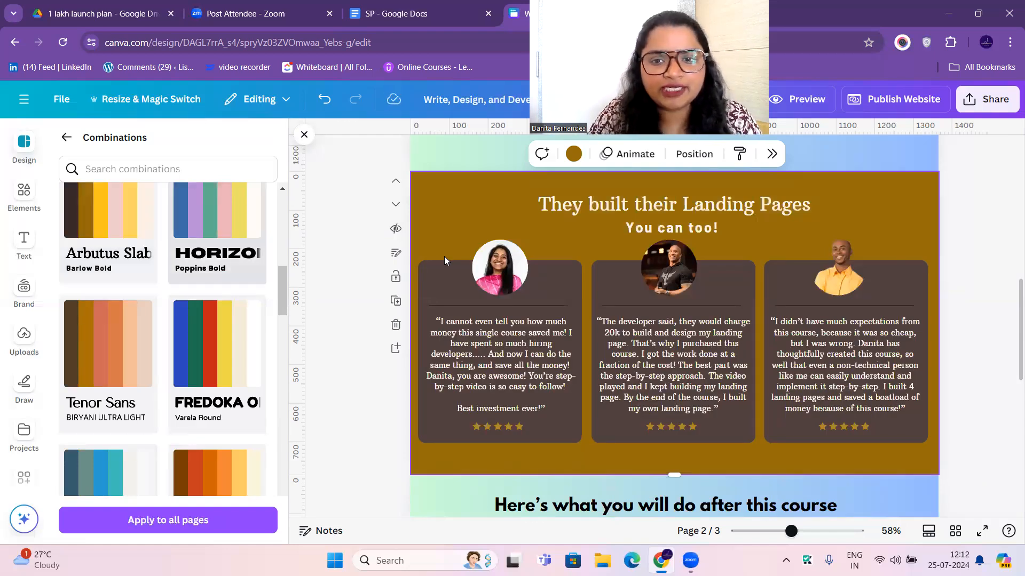
Step: Apply the Arbutus Slab and Barlow Bold combination to the first page and shuffle its colours to a pale pink background
{"action": "scroll", "coordinate": [446, 255], "scroll_direction": "up", "scroll_amount": 3}
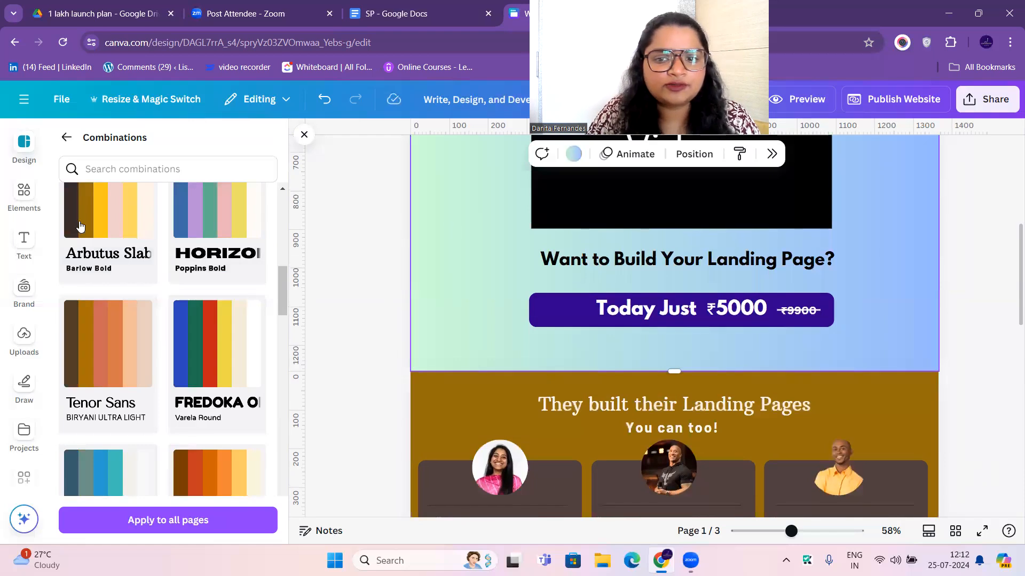
{"action": "left_click", "coordinate": [99, 225]}
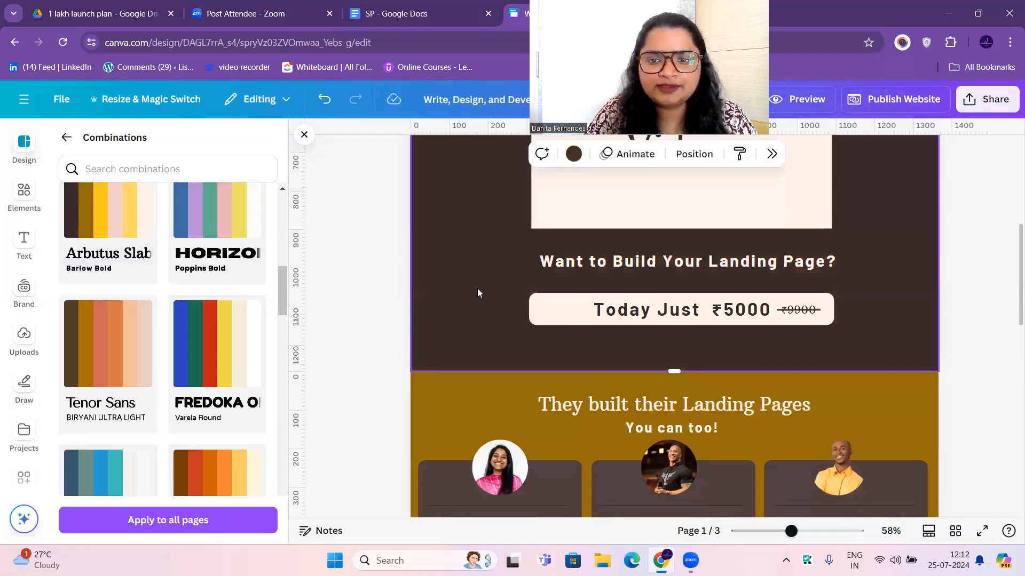
{"action": "scroll", "coordinate": [477, 288], "scroll_direction": "up", "scroll_amount": 4}
{"action": "scroll", "coordinate": [483, 291], "scroll_direction": "up", "scroll_amount": 1}
{"action": "left_click", "coordinate": [118, 235]}
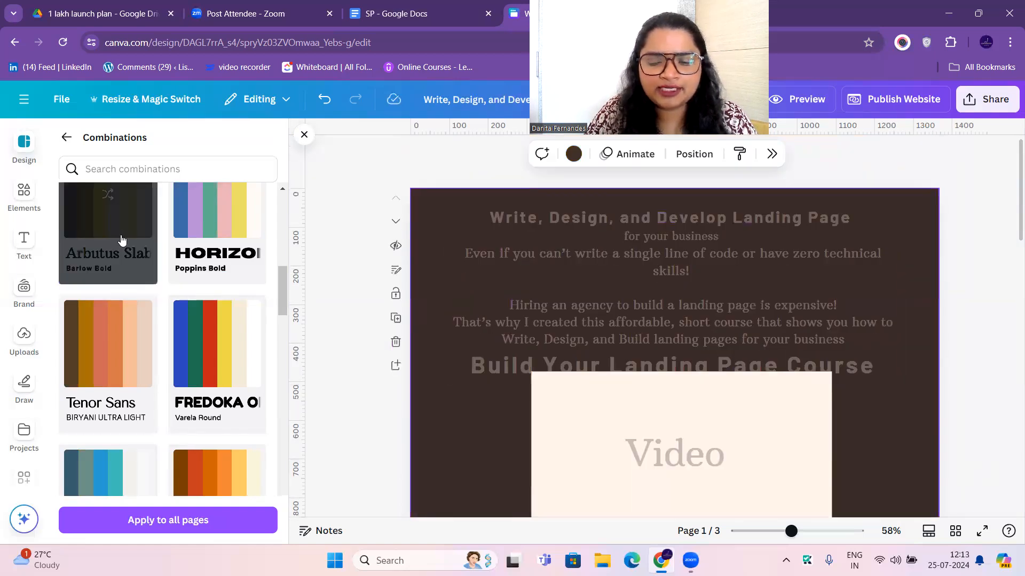
{"action": "left_click", "coordinate": [108, 196]}
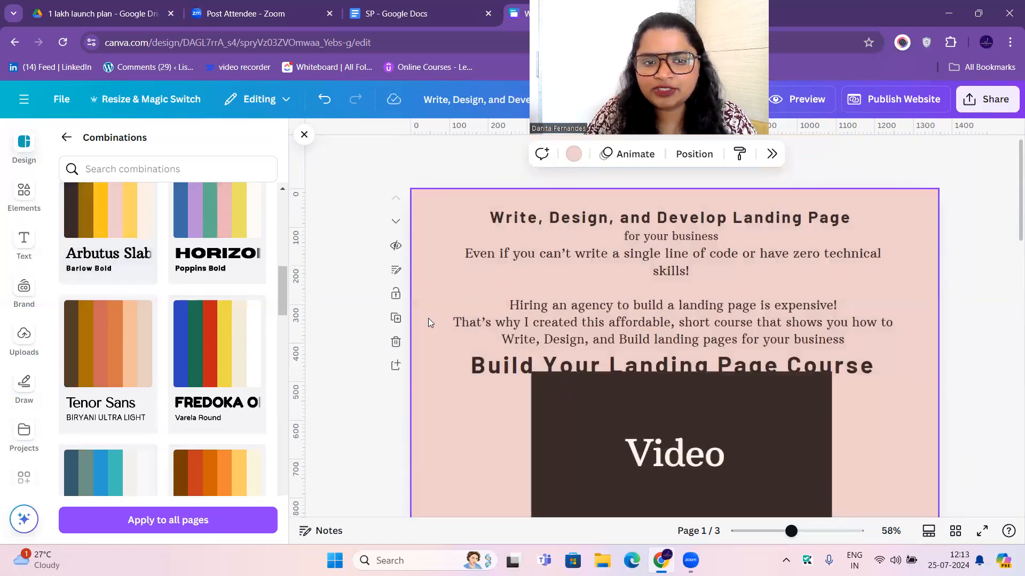
Step: Move the video placeholder rectangle on the first page down so it clears the "Build Your Landing Page Course" heading
{"action": "scroll", "coordinate": [777, 353], "scroll_direction": "down", "scroll_amount": 3}
{"action": "left_click", "coordinate": [779, 361]}
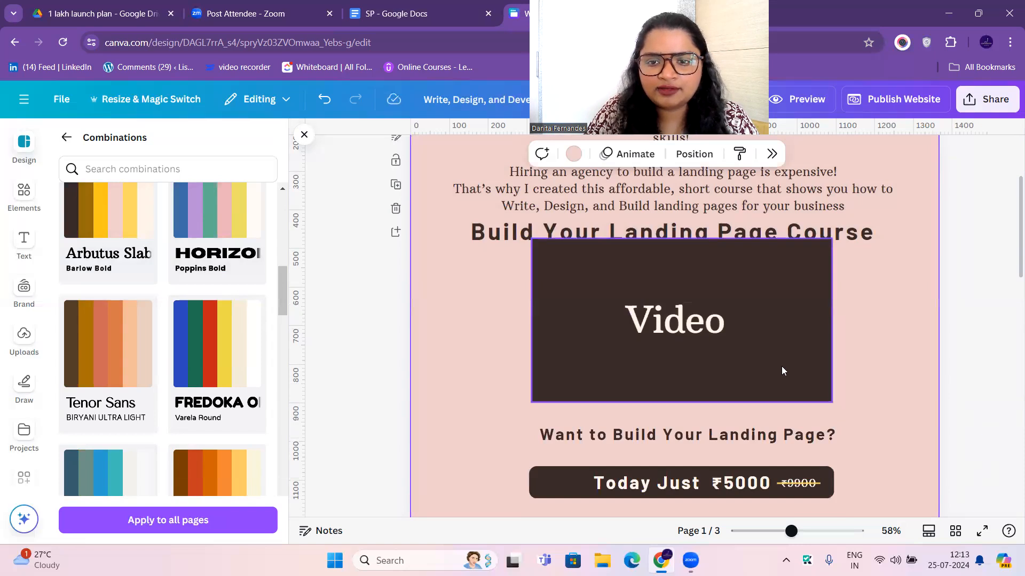
{"action": "left_click_drag", "start_coordinate": [778, 369], "coordinate": [735, 387]}
{"action": "scroll", "coordinate": [768, 359], "scroll_direction": "down", "scroll_amount": 1}
{"action": "left_click", "coordinate": [439, 369]}
Step: Tighten the line spacing of the first page's opening lines, from "Write, Design, and Develop Landing Page" through "technical skills!"
{"action": "scroll", "coordinate": [442, 367], "scroll_direction": "up", "scroll_amount": 3}
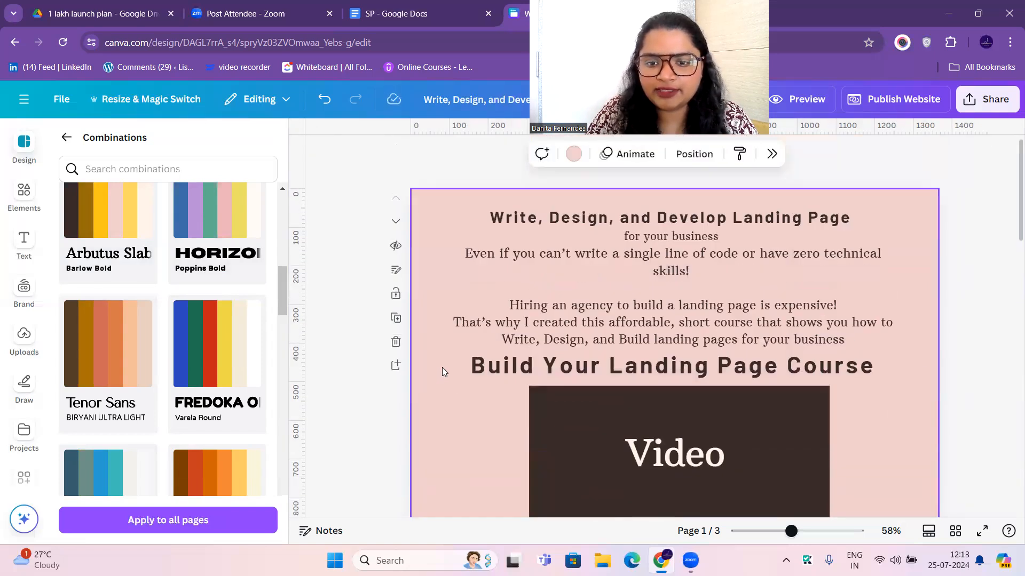
{"action": "left_click", "coordinate": [514, 253]}
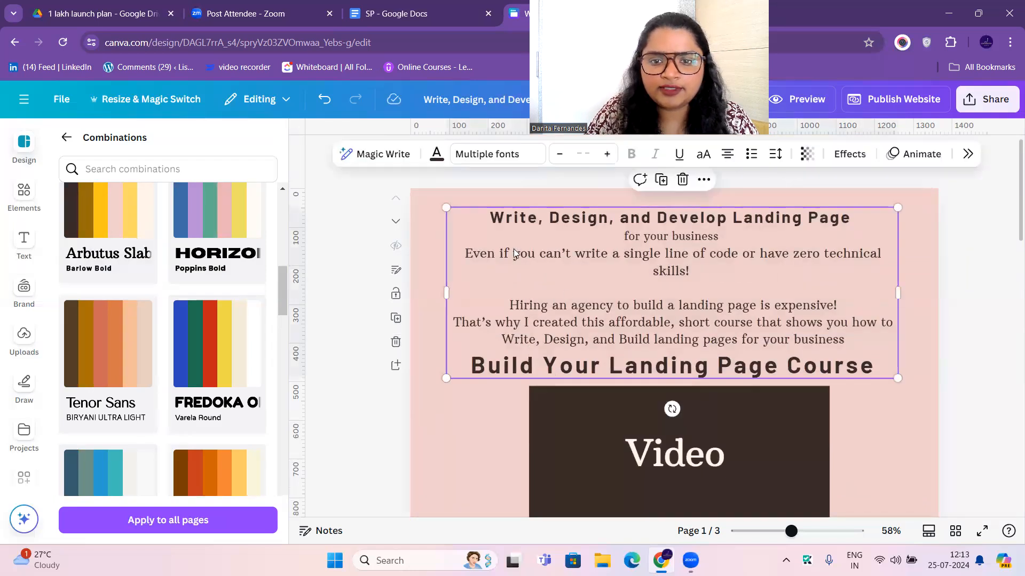
{"action": "left_click_drag", "start_coordinate": [503, 260], "coordinate": [485, 219]}
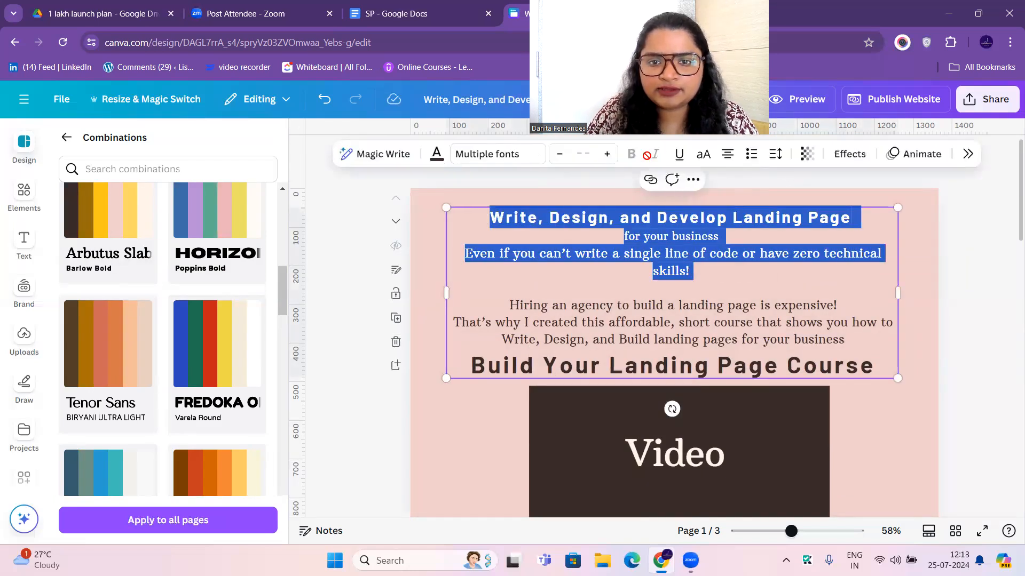
{"action": "left_click", "coordinate": [775, 155]}
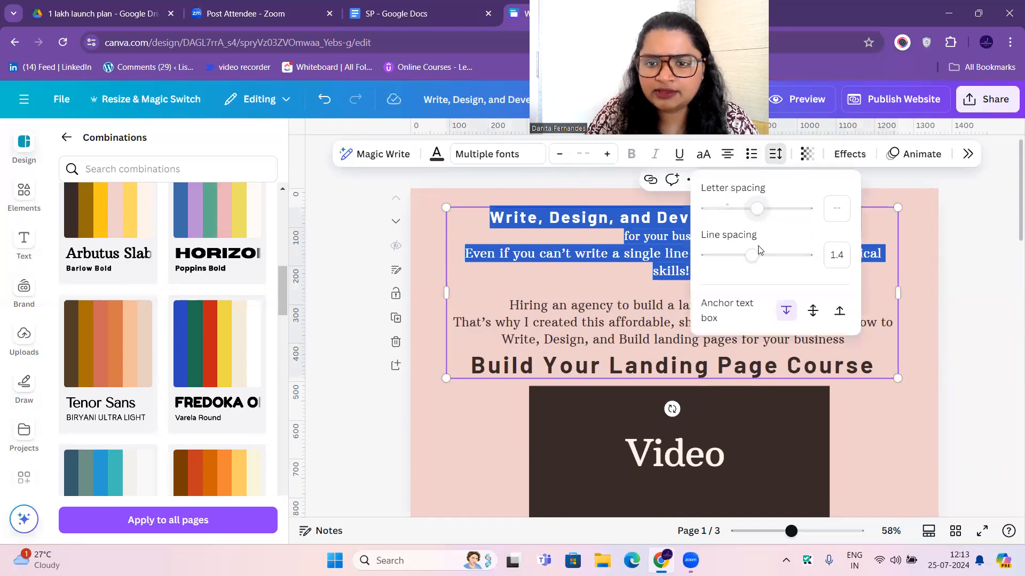
{"action": "left_click", "coordinate": [727, 301]}
{"action": "left_click", "coordinate": [728, 301]}
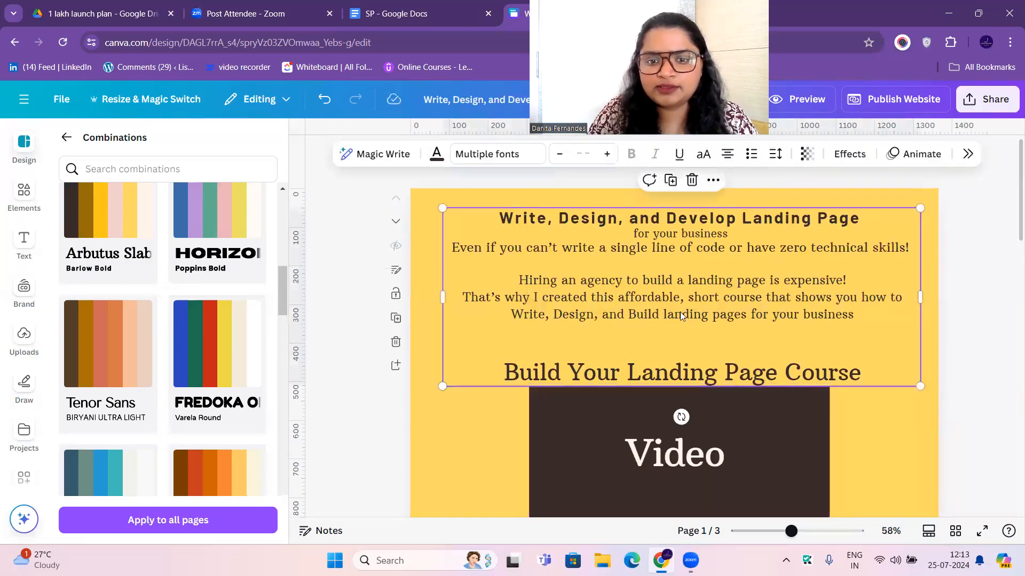
{"action": "left_click", "coordinate": [475, 440]}
Step: Add a square shape to the first page and stretch it into a header band about 1,479 wide and 380 high across its top
{"action": "left_click", "coordinate": [25, 198]}
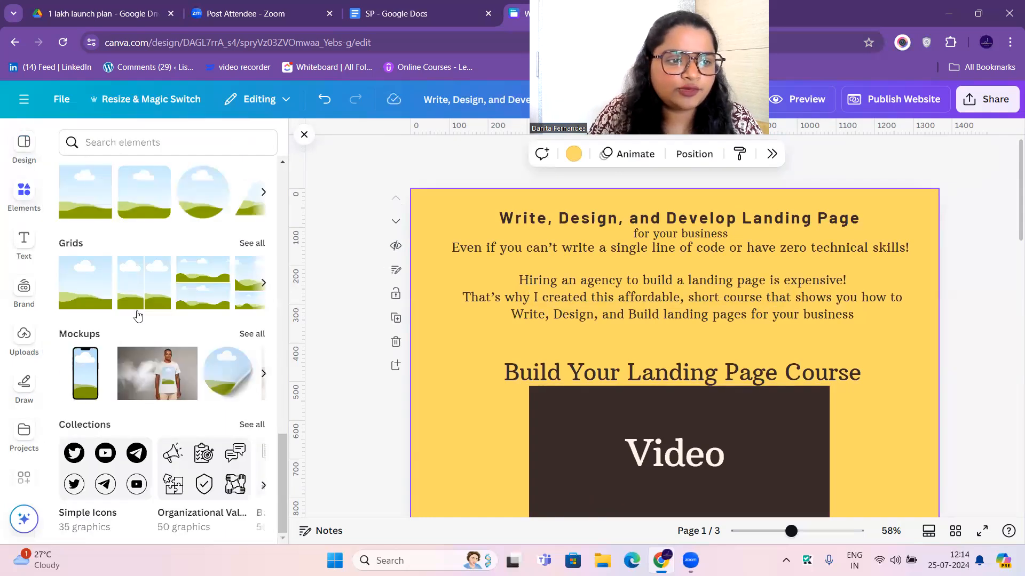
{"action": "scroll", "coordinate": [145, 267], "scroll_direction": "up", "scroll_amount": 5}
{"action": "scroll", "coordinate": [153, 333], "scroll_direction": "up", "scroll_amount": 5}
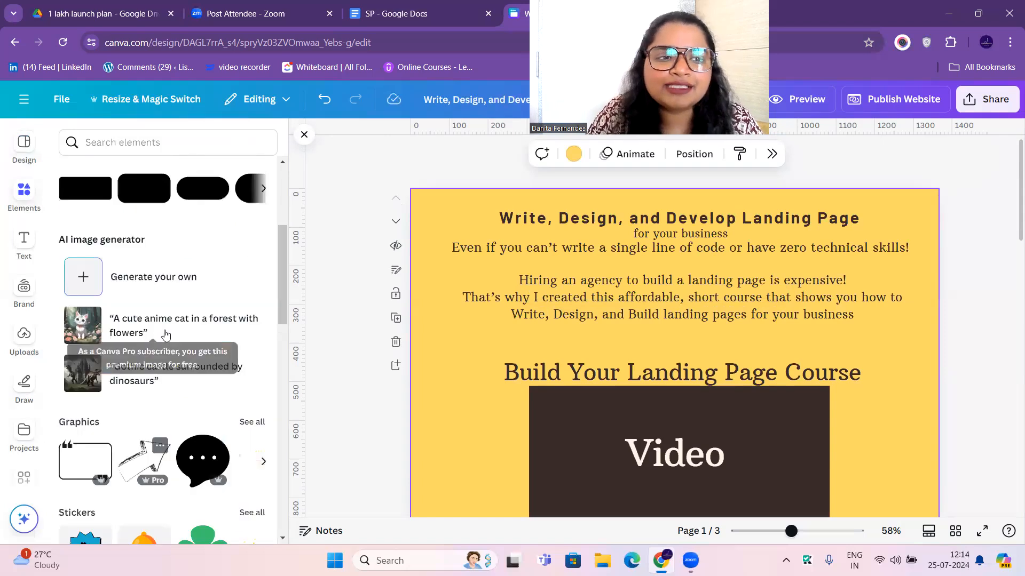
{"action": "left_click", "coordinate": [85, 327]}
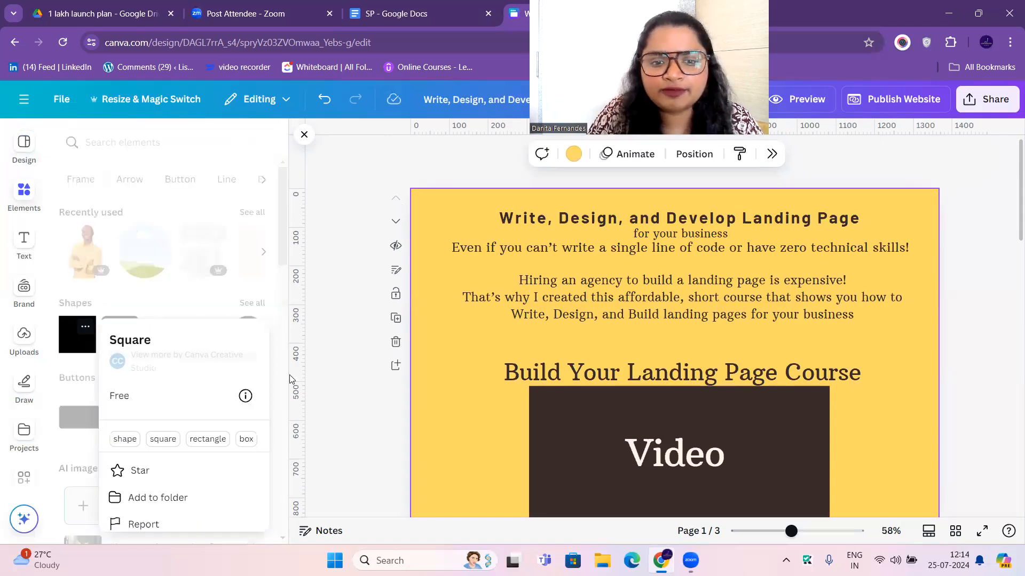
{"action": "scroll", "coordinate": [416, 373], "scroll_direction": "down", "scroll_amount": 3}
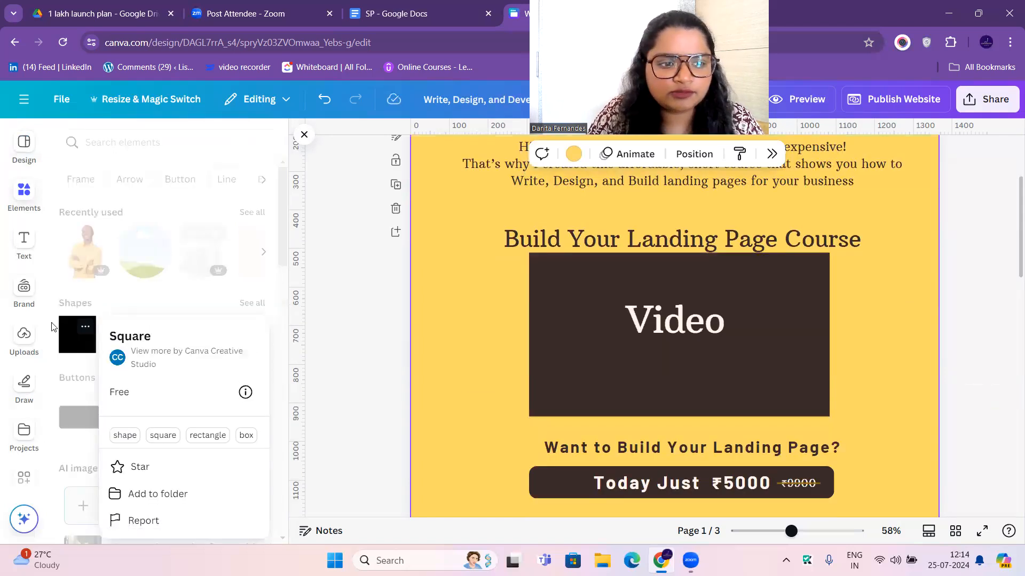
{"action": "left_click", "coordinate": [75, 336]}
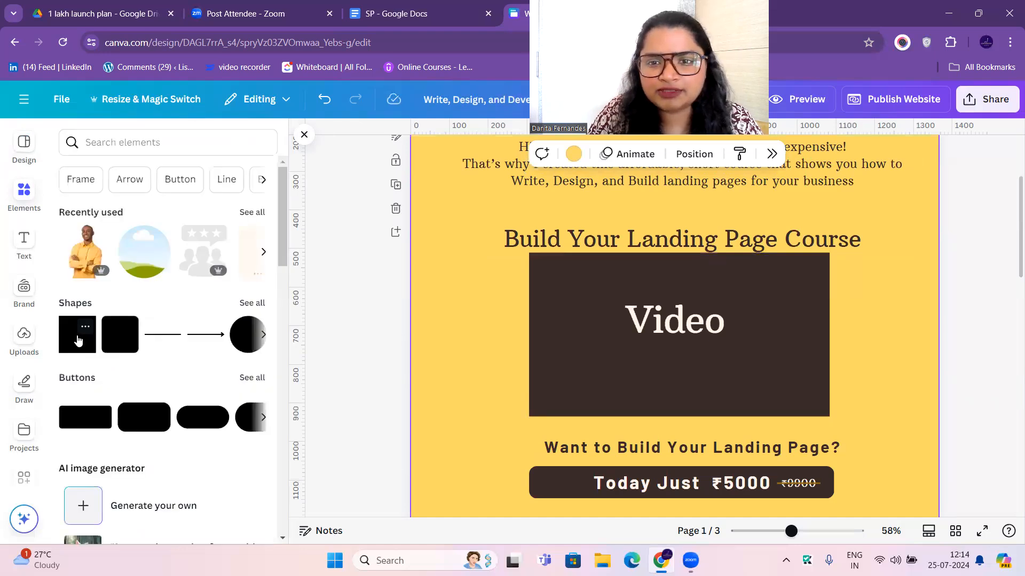
{"action": "left_click_drag", "start_coordinate": [502, 180], "coordinate": [467, 123]}
{"action": "left_click_drag", "start_coordinate": [525, 207], "coordinate": [995, 216]}
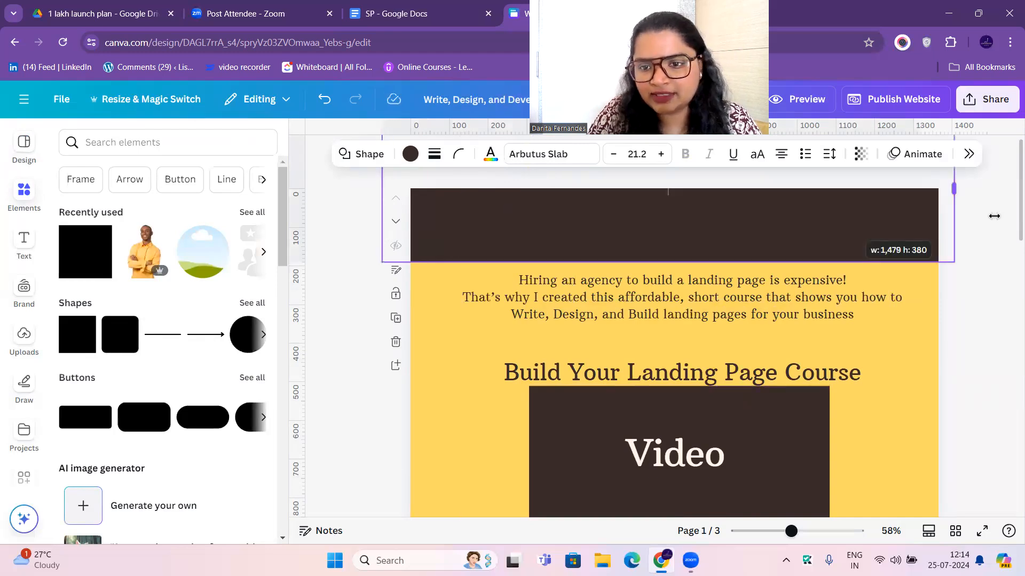
Step: Recolour the header band to the golden brown from the document colours, with the heading text in front of it
{"action": "left_click", "coordinate": [412, 157]}
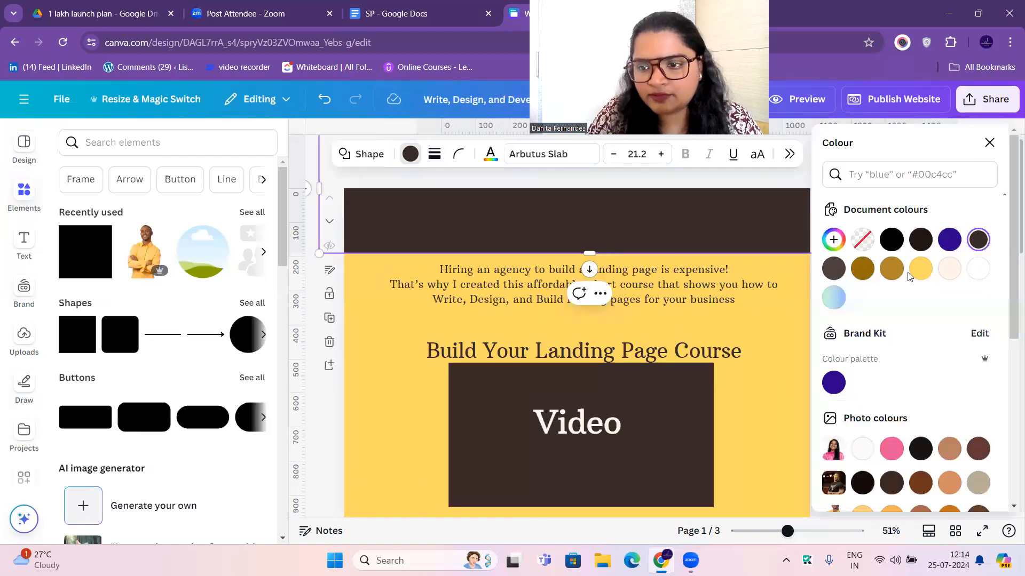
{"action": "left_click", "coordinate": [863, 270]}
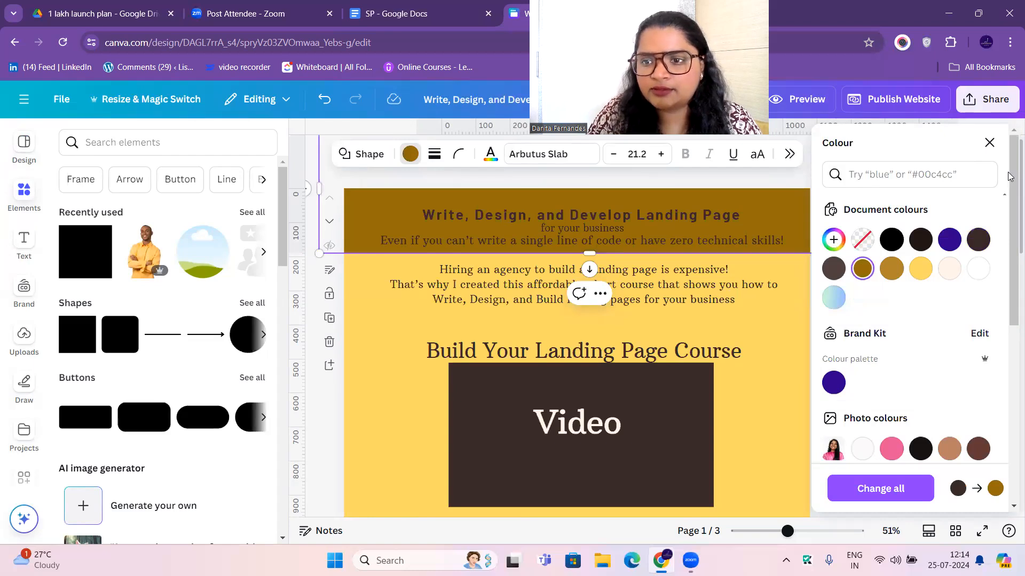
Step: Align the "Video" label within its placeholder rectangle and centre both on the first page
{"action": "left_click_drag", "start_coordinate": [680, 277], "coordinate": [674, 283]}
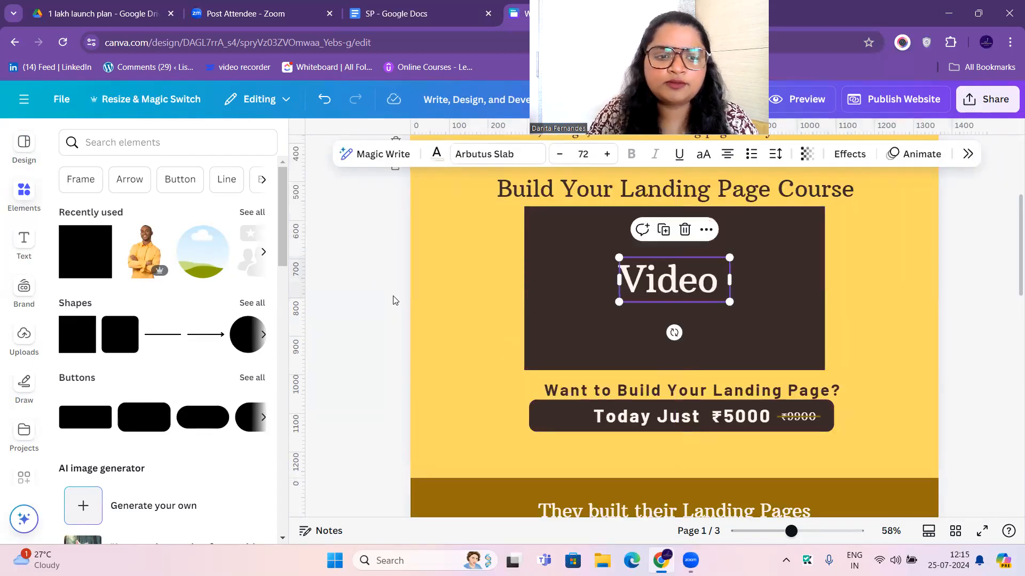
{"action": "left_click", "coordinate": [371, 307]}
{"action": "scroll", "coordinate": [197, 327], "scroll_direction": "down", "scroll_amount": 5}
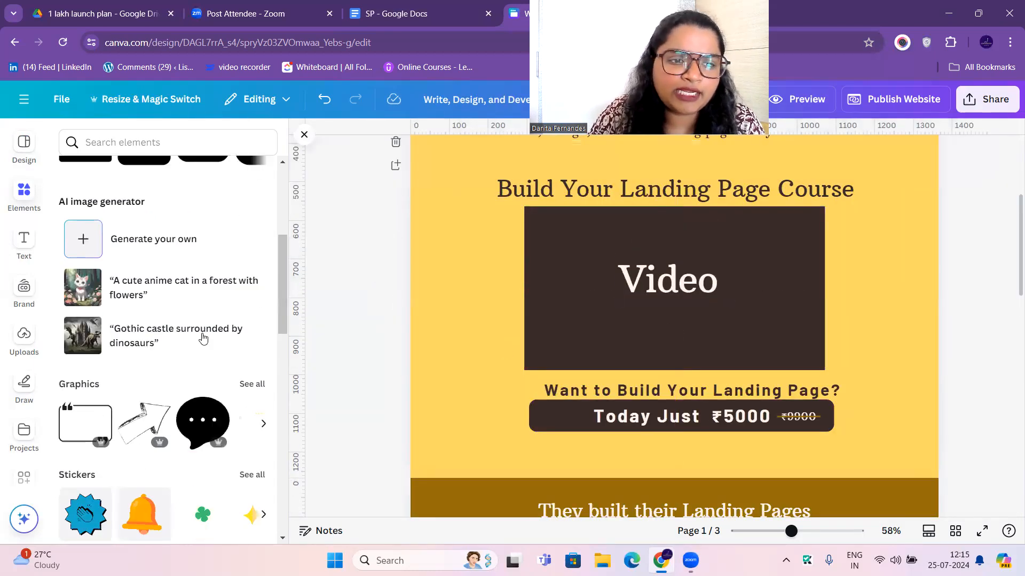
Step: Search the elements library for "Video"
{"action": "scroll", "coordinate": [205, 340], "scroll_direction": "down", "scroll_amount": 4}
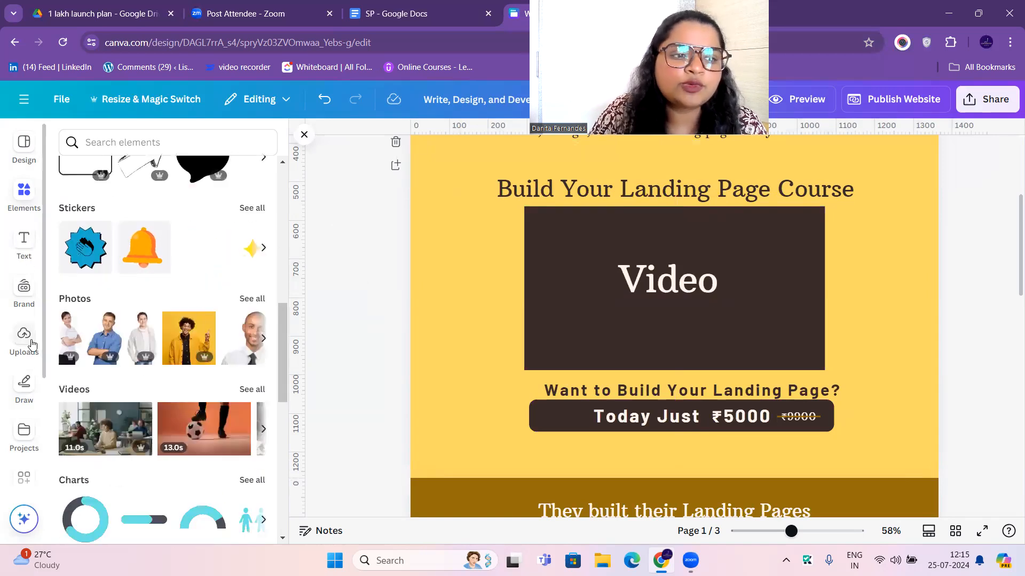
{"action": "left_click", "coordinate": [30, 342]}
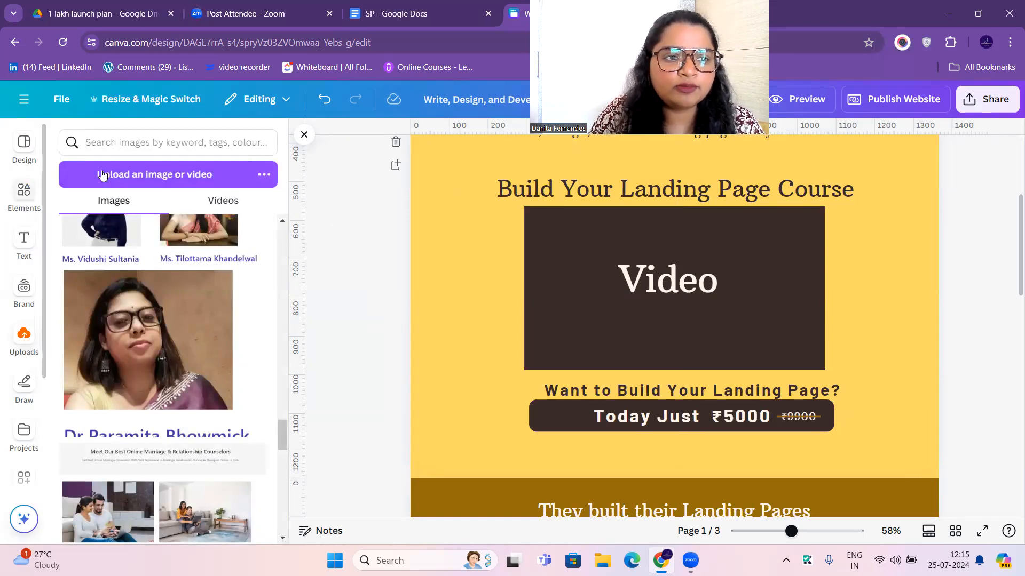
{"action": "left_click", "coordinate": [30, 192]}
{"action": "left_click", "coordinate": [117, 143]}
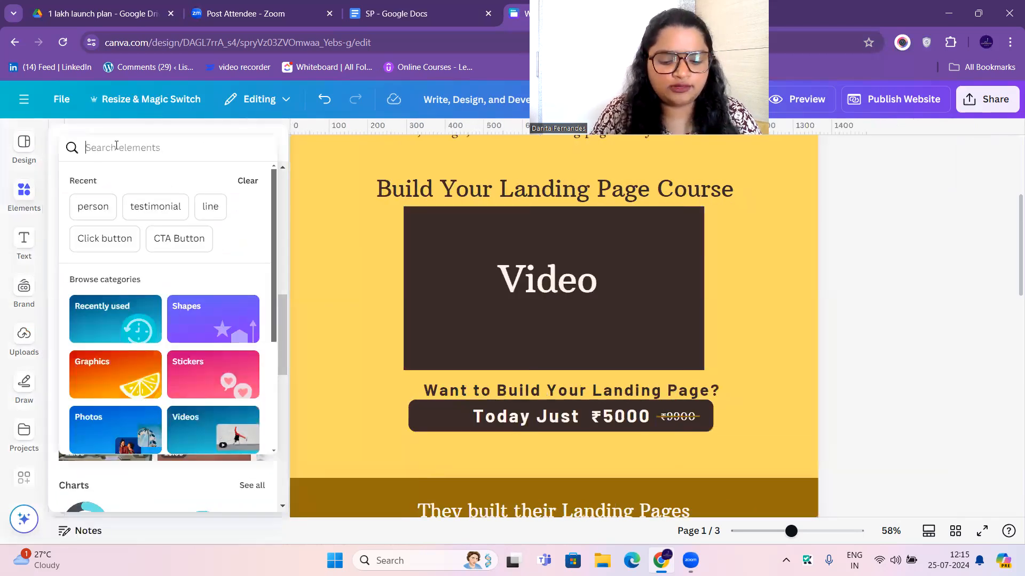
{"action": "type", "text": "Video"}
{"action": "key", "text": "BackSpace"}
{"action": "key", "text": "BackSpace"}
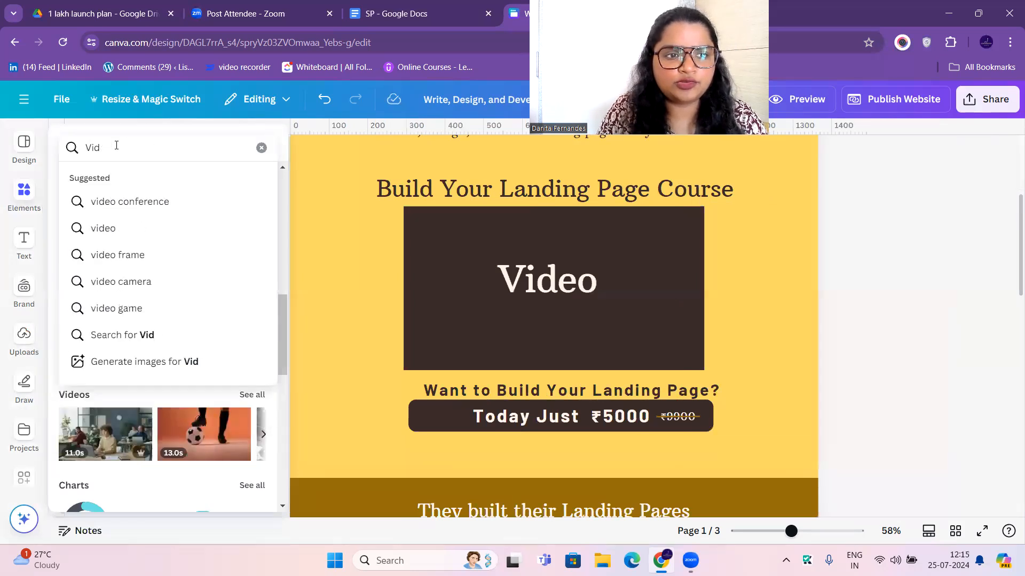
{"action": "key", "text": "BackSpace"}
{"action": "type", "text": "de"}
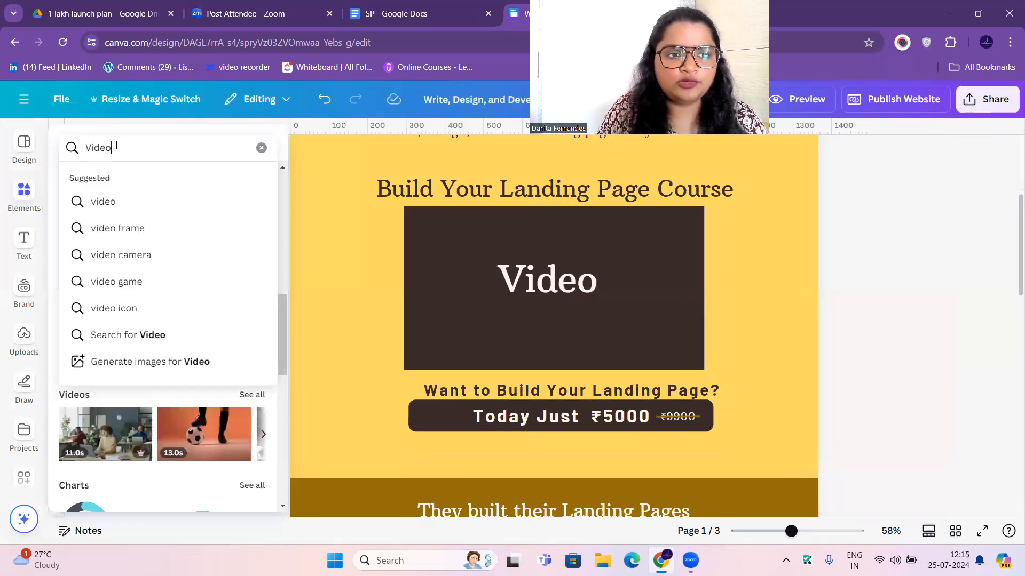
{"action": "type", "text": "o"}
{"action": "key", "text": "Return"}
Step: Place the 10-second beach video from the search results over the placeholder rectangle on the first page and scale it down
{"action": "left_click", "coordinate": [24, 243]}
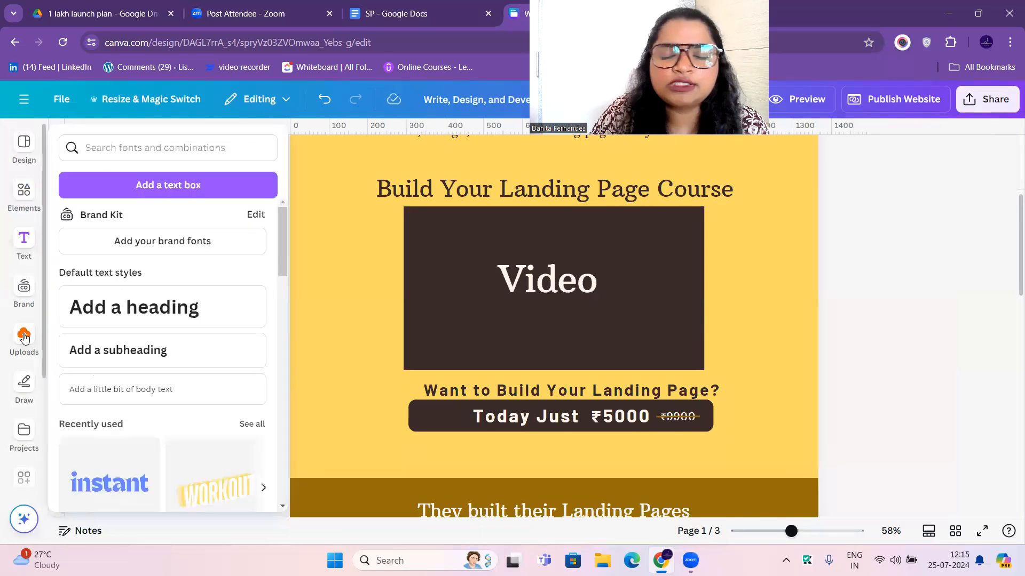
{"action": "left_click", "coordinate": [24, 337]}
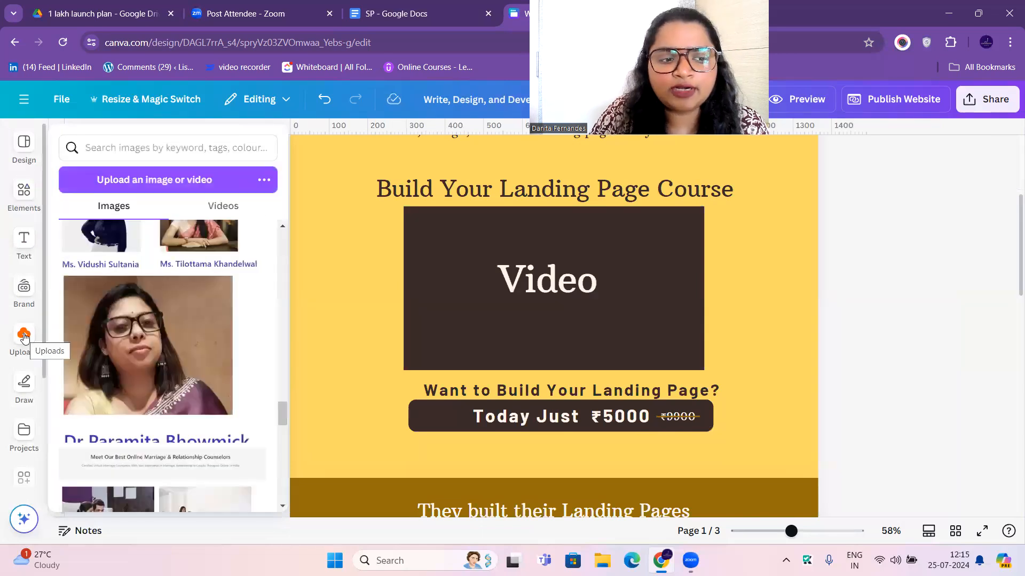
{"action": "left_click", "coordinate": [23, 197]}
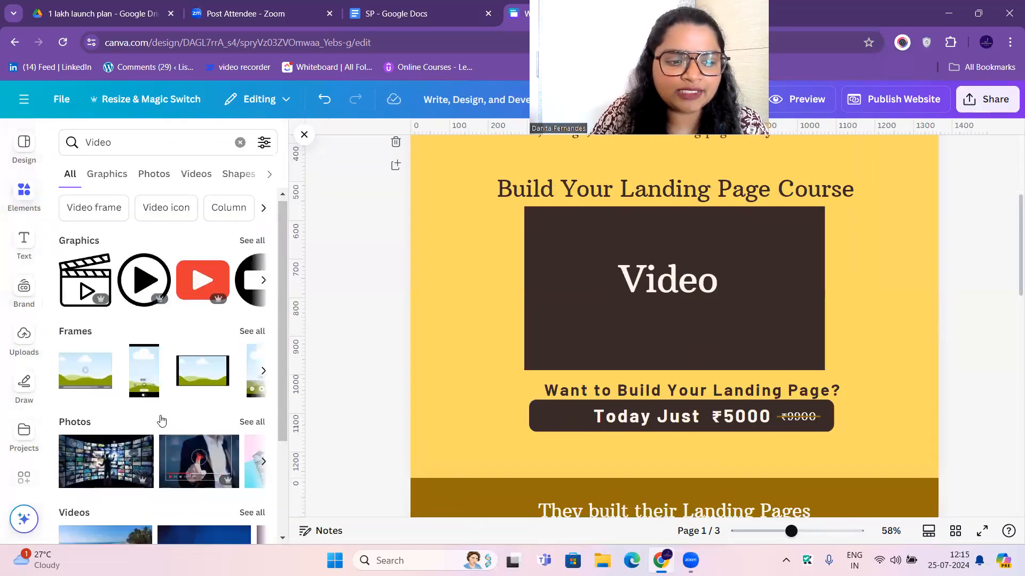
{"action": "scroll", "coordinate": [162, 420], "scroll_direction": "down", "scroll_amount": 3}
{"action": "left_click_drag", "start_coordinate": [112, 420], "coordinate": [328, 255]}
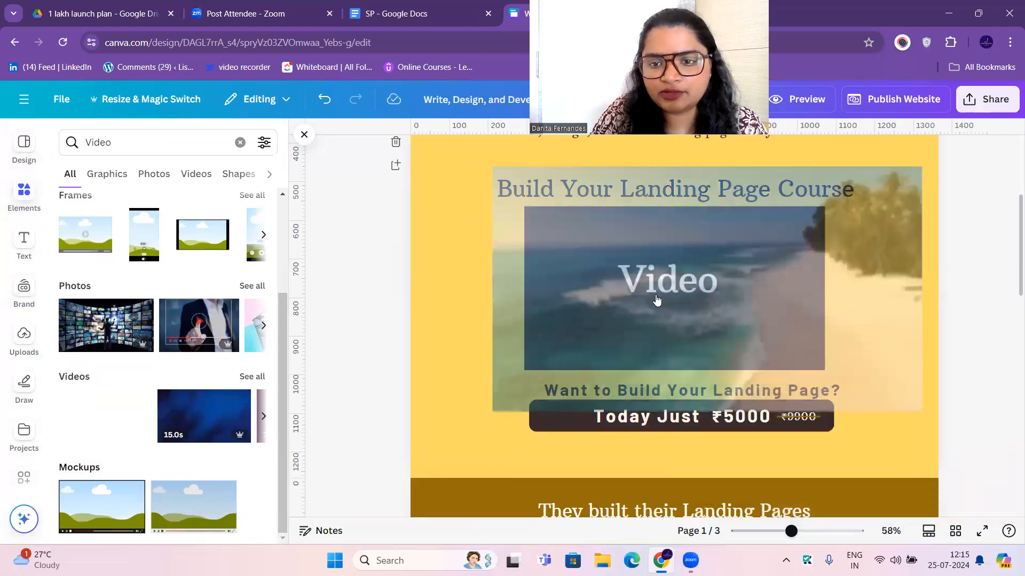
{"action": "left_click_drag", "start_coordinate": [596, 299], "coordinate": [570, 347]}
{"action": "left_click_drag", "start_coordinate": [468, 460], "coordinate": [626, 370]}
Step: Delete the "Video" label and fit the beach video inside the dark rectangle, leaving a thin border around it
{"action": "left_click", "coordinate": [704, 283]}
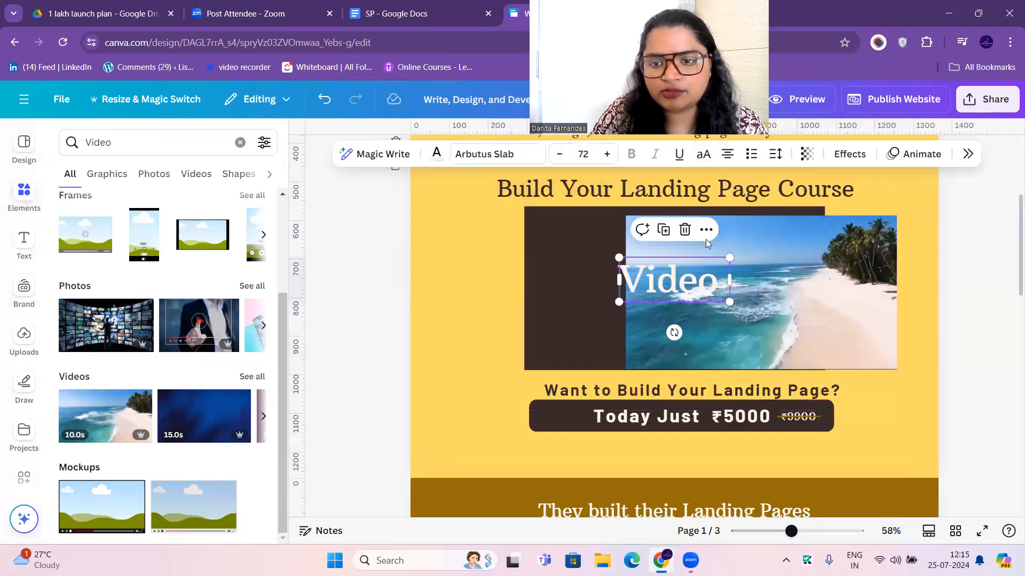
{"action": "left_click", "coordinate": [682, 230]}
{"action": "left_click_drag", "start_coordinate": [662, 273], "coordinate": [564, 267]}
{"action": "left_click_drag", "start_coordinate": [800, 301], "coordinate": [820, 300]}
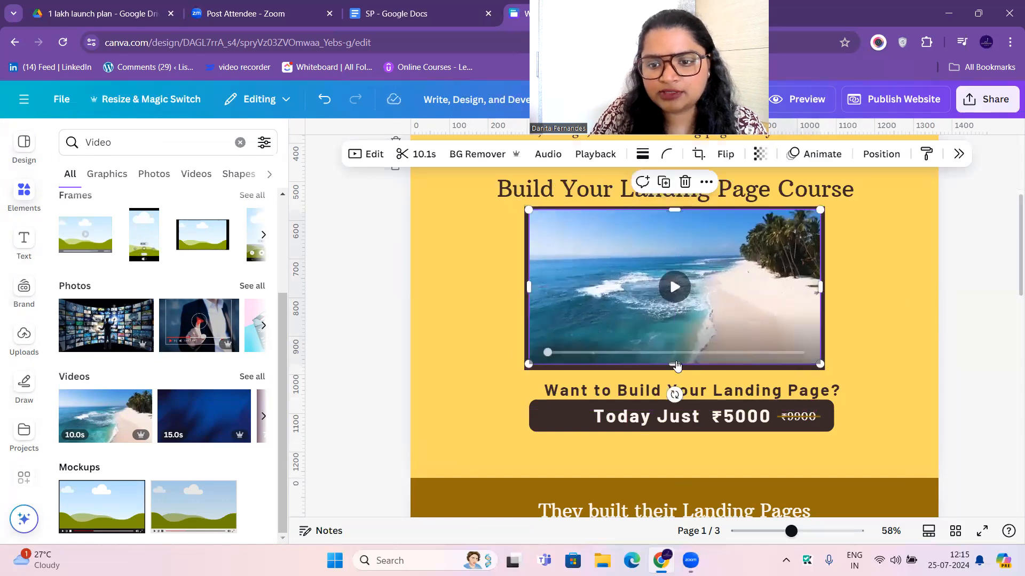
{"action": "left_click", "coordinate": [1008, 398]}
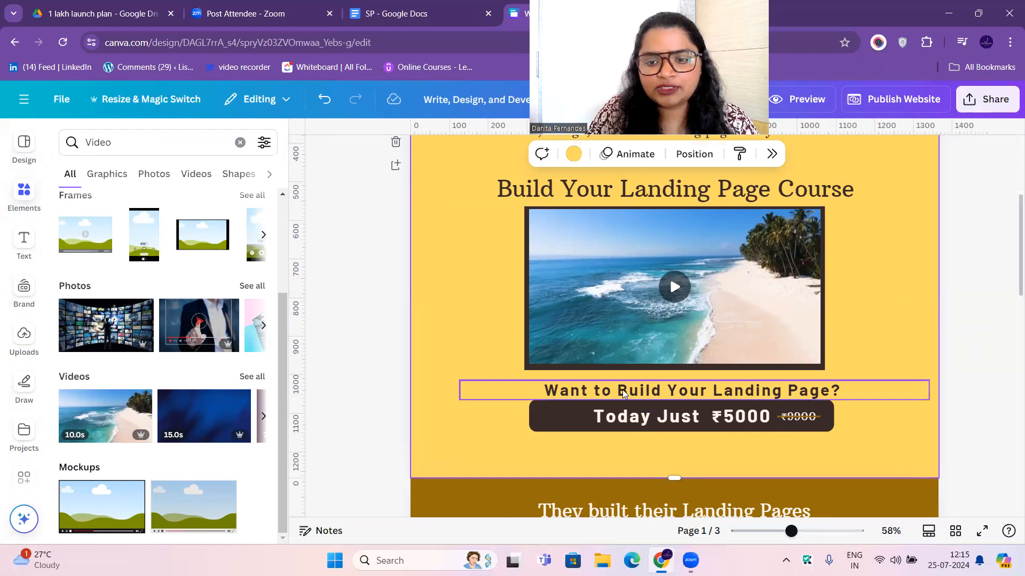
Step: Adjust the placement of the "Want to Build Your Landing Page?" line and the price button on the first page
{"action": "left_click", "coordinate": [470, 394]}
{"action": "left_click_drag", "start_coordinate": [538, 381], "coordinate": [562, 385]}
{"action": "left_click_drag", "start_coordinate": [759, 430], "coordinate": [708, 431]}
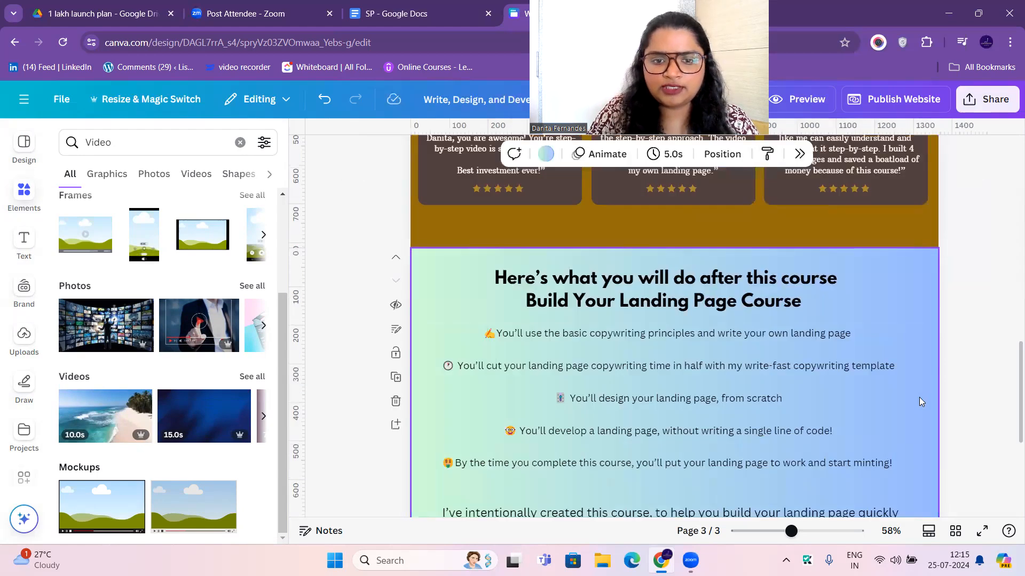
Step: Apply the Arbutus Slab and Barlow Bold font and colour combination to the third page
{"action": "scroll", "coordinate": [919, 397], "scroll_direction": "down", "scroll_amount": 4}
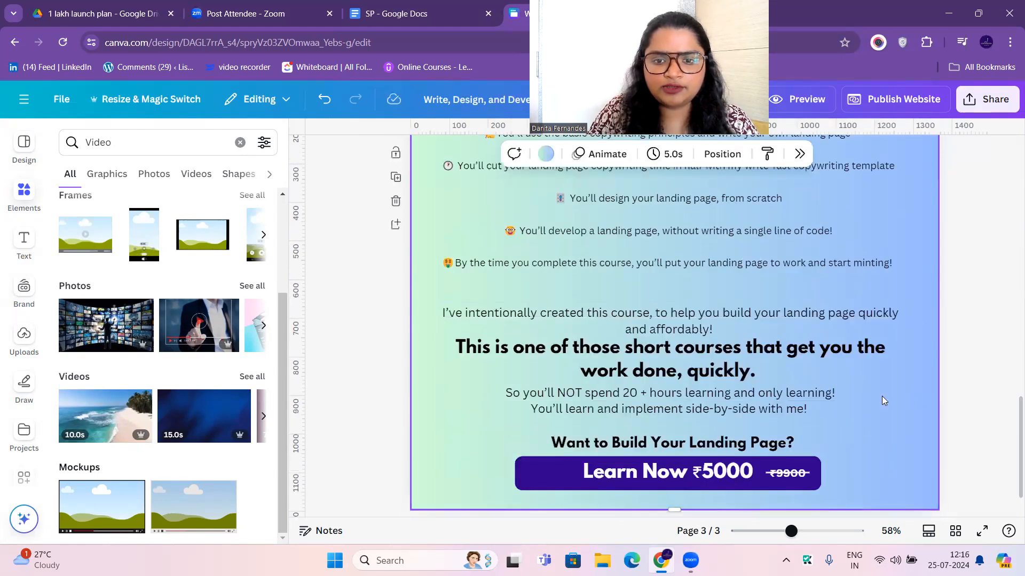
{"action": "left_click", "coordinate": [25, 157]}
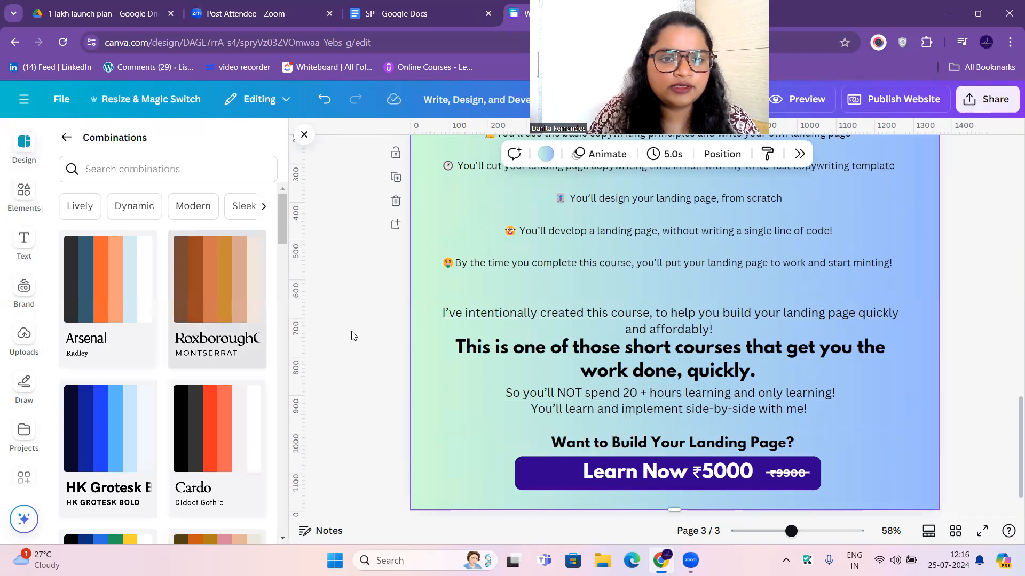
{"action": "scroll", "coordinate": [350, 334], "scroll_direction": "up", "scroll_amount": 3}
{"action": "left_click_drag", "start_coordinate": [279, 220], "coordinate": [275, 295]}
{"action": "left_click", "coordinate": [110, 257]}
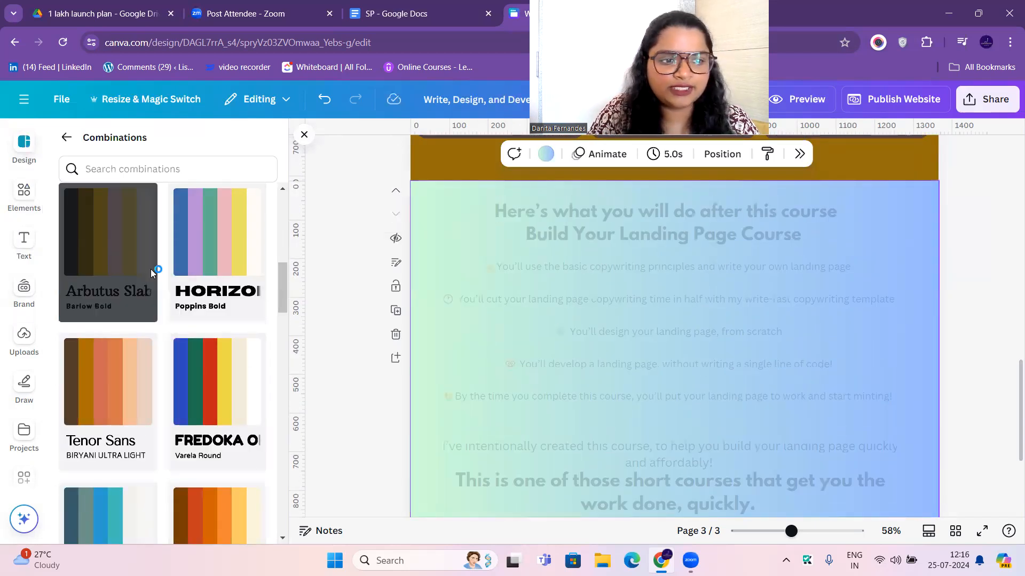
Step: Move the third page's call-to-action group down and ungroup it, and shift the "I've intentionally created this course" text block lower
{"action": "scroll", "coordinate": [532, 357], "scroll_direction": "down", "scroll_amount": 5}
{"action": "left_click", "coordinate": [667, 348]}
{"action": "left_click_drag", "start_coordinate": [689, 360], "coordinate": [695, 421]}
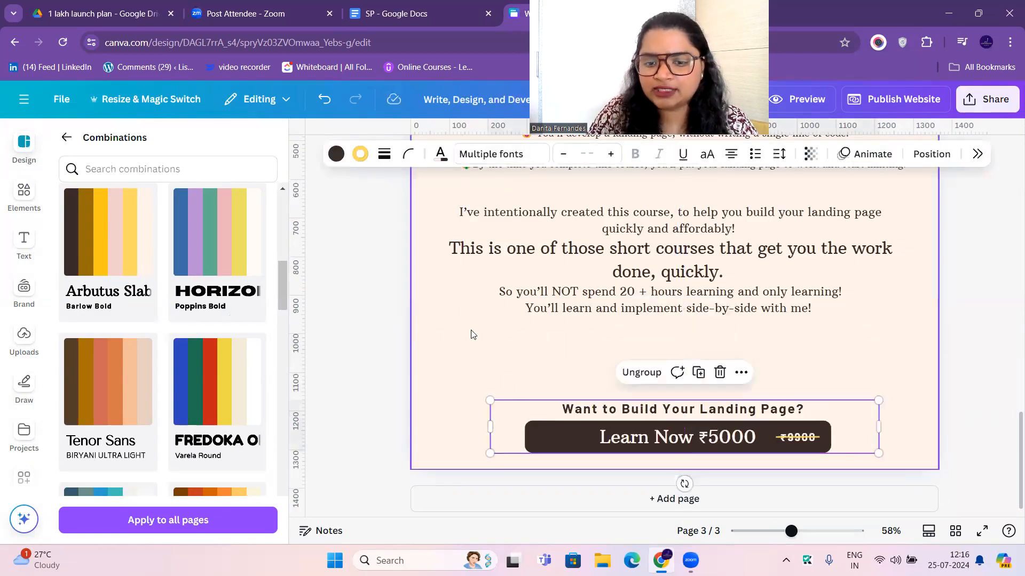
{"action": "left_click", "coordinate": [644, 373]}
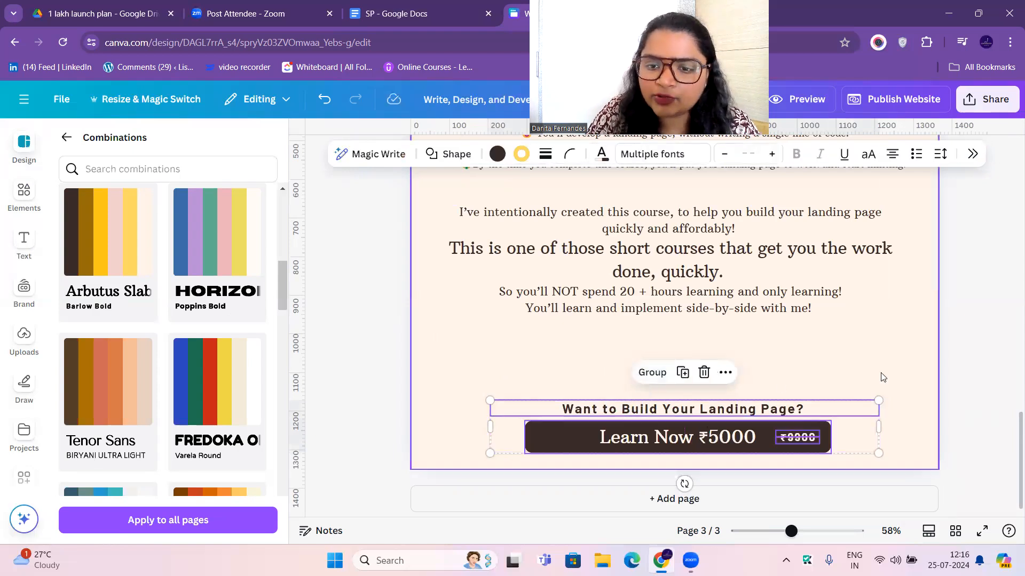
{"action": "left_click", "coordinate": [733, 277]}
{"action": "left_click_drag", "start_coordinate": [733, 278], "coordinate": [730, 308]}
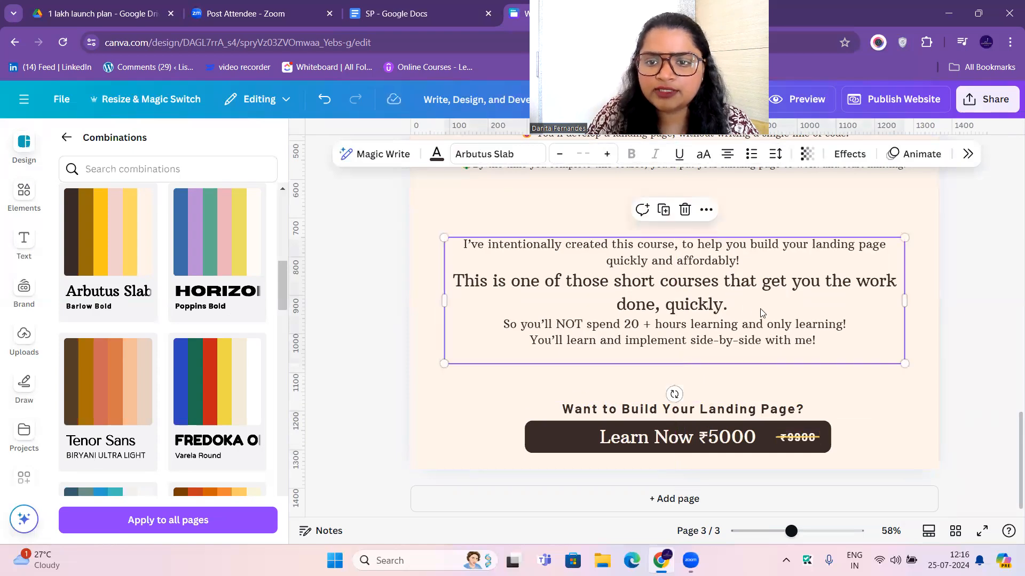
Step: Move the call-to-action and the "I've intentionally created this course" text further down to widen the gap below the course-outcome list
{"action": "scroll", "coordinate": [761, 313], "scroll_direction": "up", "scroll_amount": 2}
{"action": "left_click", "coordinate": [24, 195]}
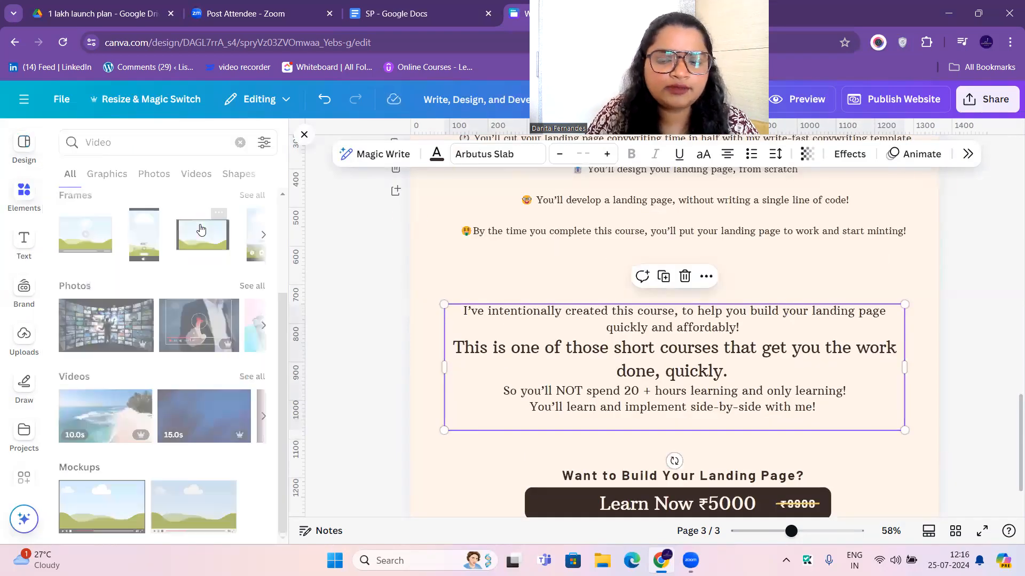
{"action": "scroll", "coordinate": [435, 281], "scroll_direction": "up", "scroll_amount": 3}
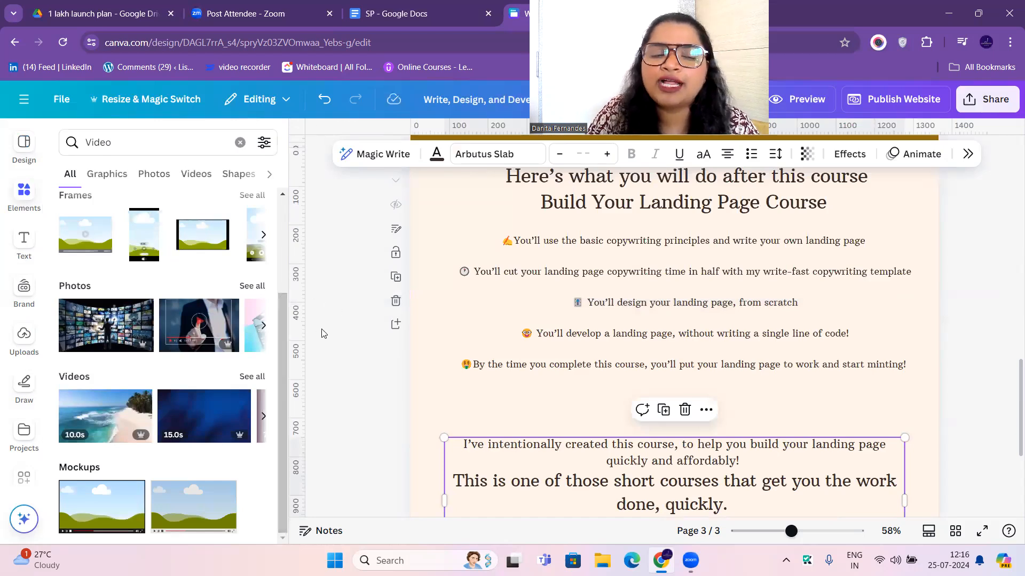
{"action": "scroll", "coordinate": [715, 342], "scroll_direction": "down", "scroll_amount": 4}
{"action": "left_click_drag", "start_coordinate": [683, 471], "coordinate": [693, 520]}
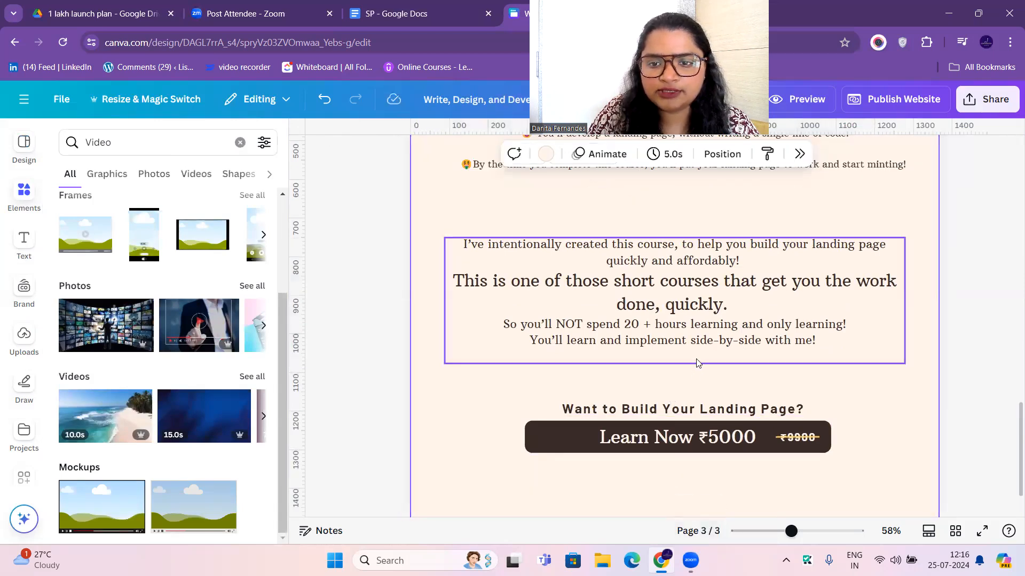
{"action": "scroll", "coordinate": [695, 367], "scroll_direction": "down", "scroll_amount": 1}
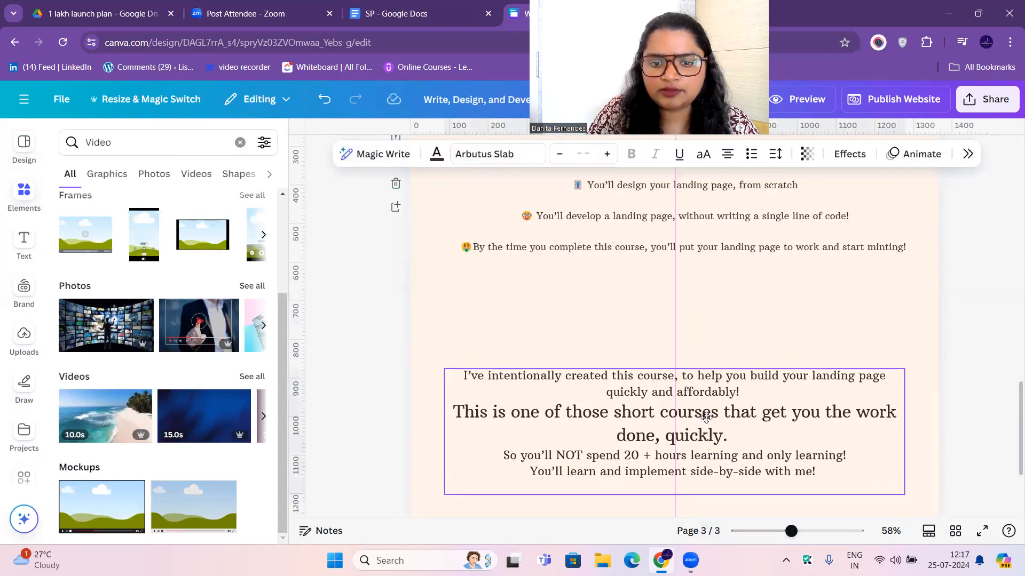
{"action": "left_click_drag", "start_coordinate": [705, 415], "coordinate": [705, 418]}
{"action": "scroll", "coordinate": [703, 406], "scroll_direction": "down", "scroll_amount": 3}
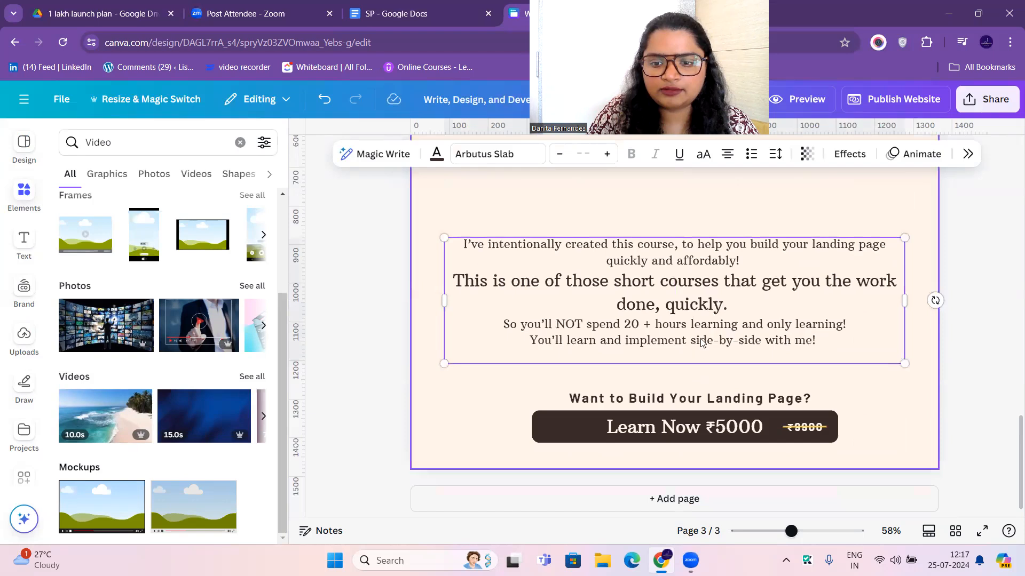
Step: Add a square frame to the third page, shrink it and place it in the gap below the course-outcome list
{"action": "scroll", "coordinate": [699, 302], "scroll_direction": "up", "scroll_amount": 5}
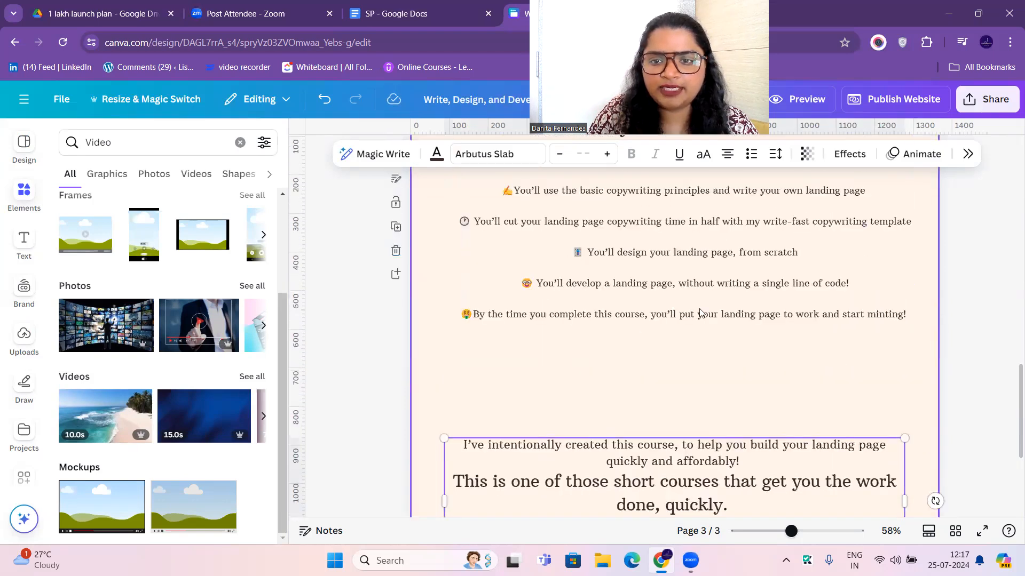
{"action": "scroll", "coordinate": [632, 410], "scroll_direction": "down", "scroll_amount": 1}
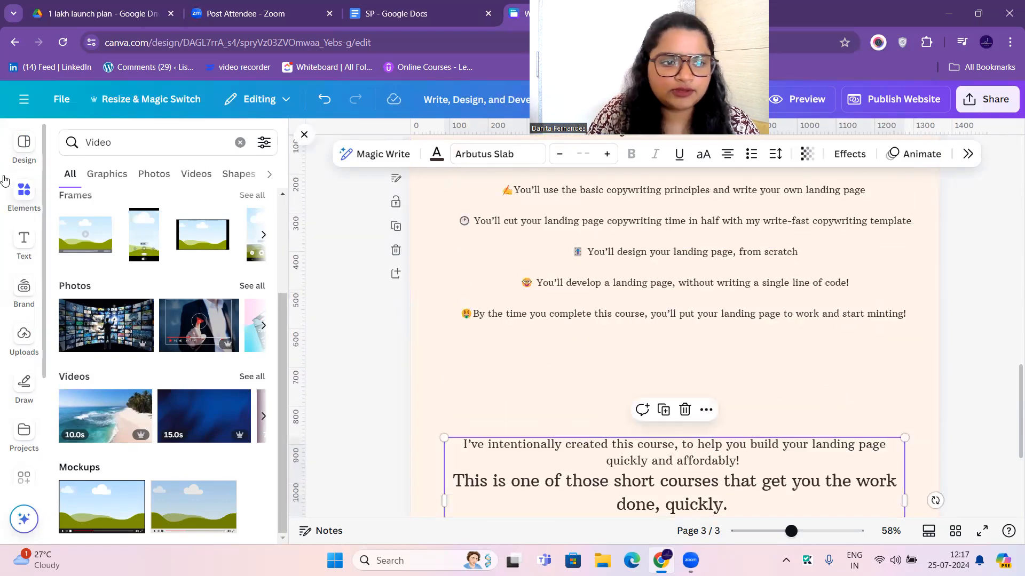
{"action": "left_click", "coordinate": [241, 143]}
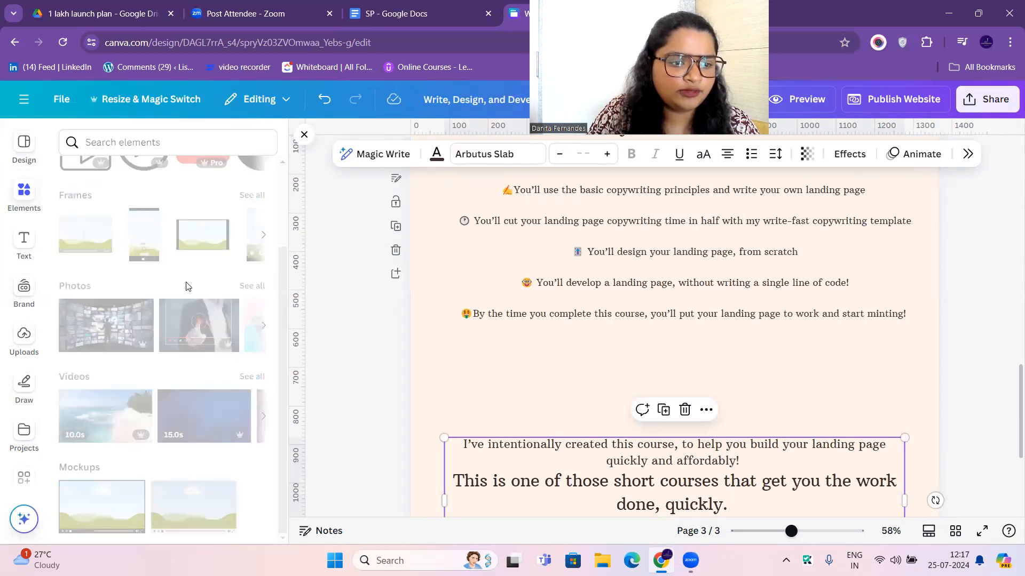
{"action": "scroll", "coordinate": [100, 273], "scroll_direction": "down", "scroll_amount": 5}
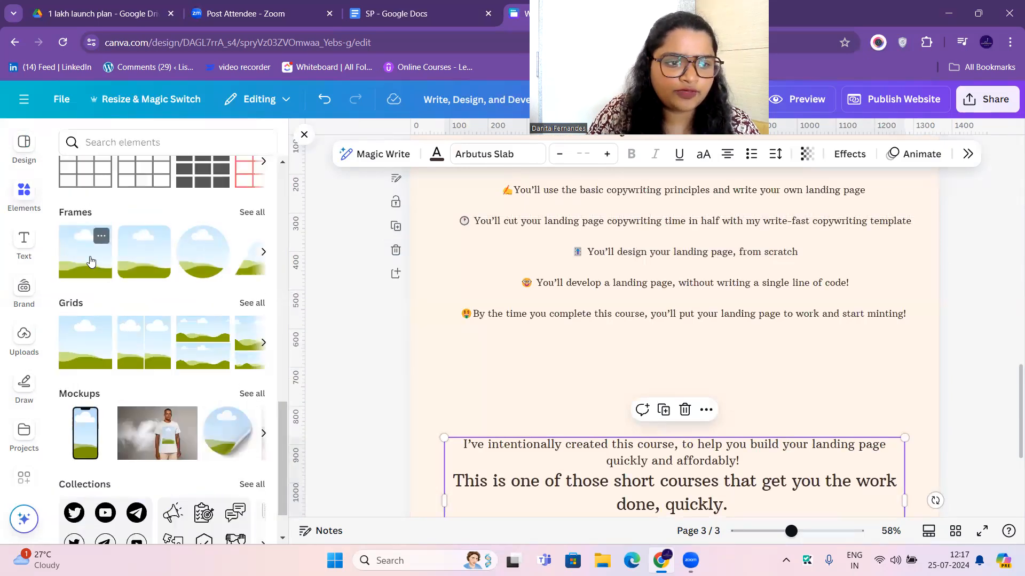
{"action": "left_click", "coordinate": [143, 271]}
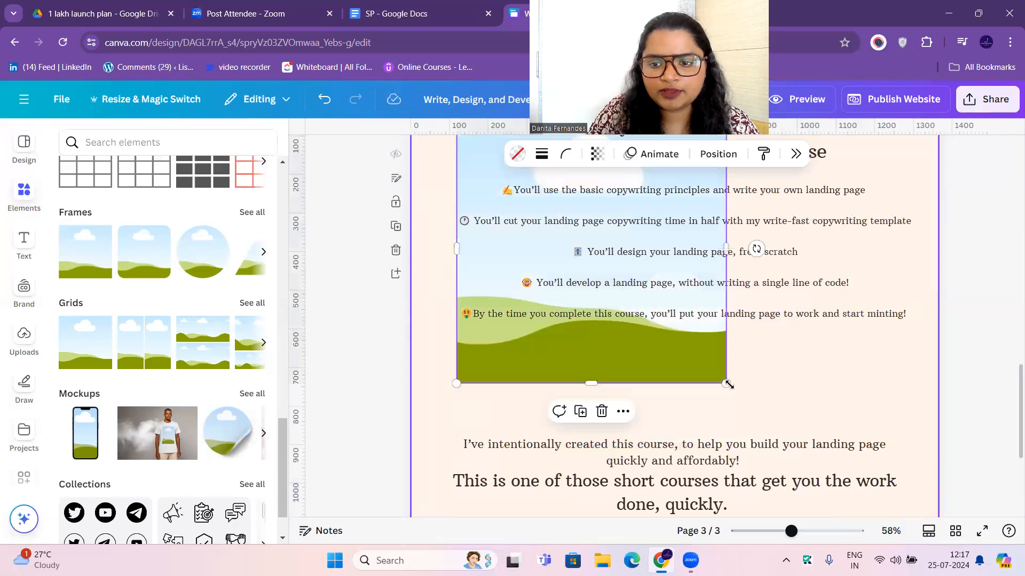
{"action": "left_click_drag", "start_coordinate": [725, 382], "coordinate": [571, 192]}
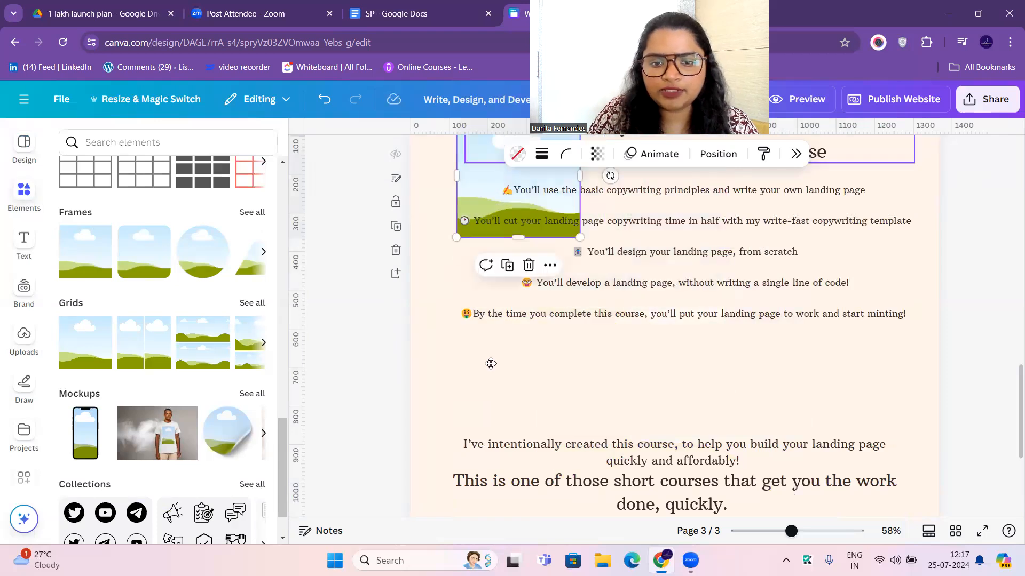
{"action": "left_click_drag", "start_coordinate": [468, 369], "coordinate": [469, 369]}
{"action": "left_click_drag", "start_coordinate": [534, 410], "coordinate": [542, 373]}
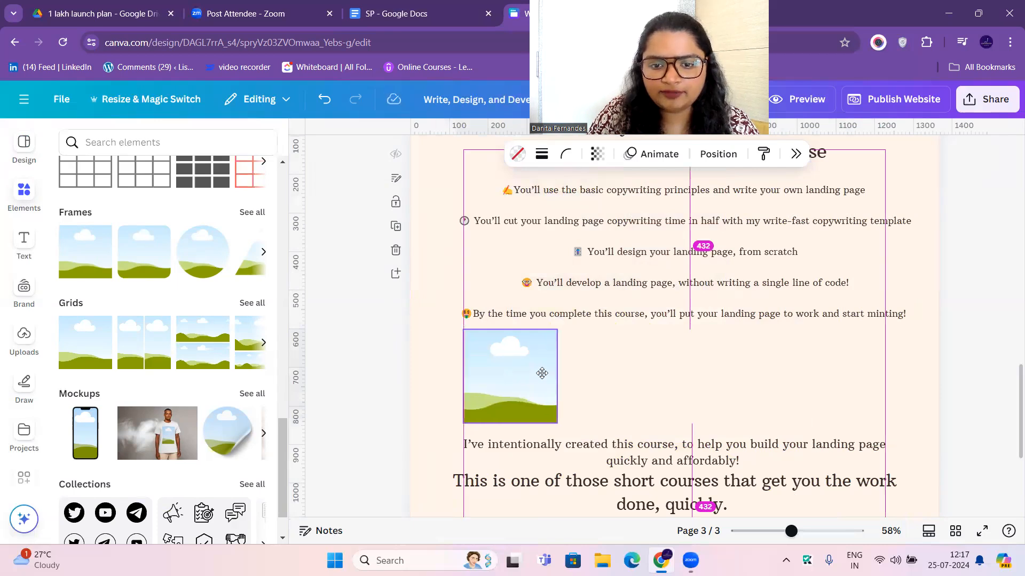
{"action": "left_click_drag", "start_coordinate": [528, 308], "coordinate": [574, 355]}
Step: Duplicate the square frame twice and line up the copies in an evenly spaced row beside it
{"action": "key", "text": "ctrl+d"}
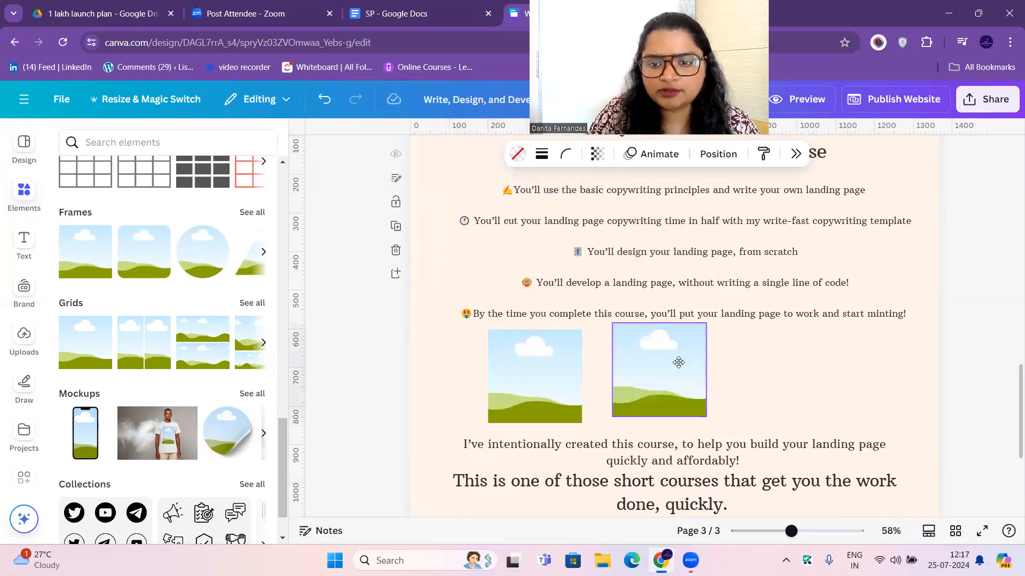
{"action": "left_click_drag", "start_coordinate": [676, 363], "coordinate": [676, 370]}
{"action": "key", "text": "ctrl+d"}
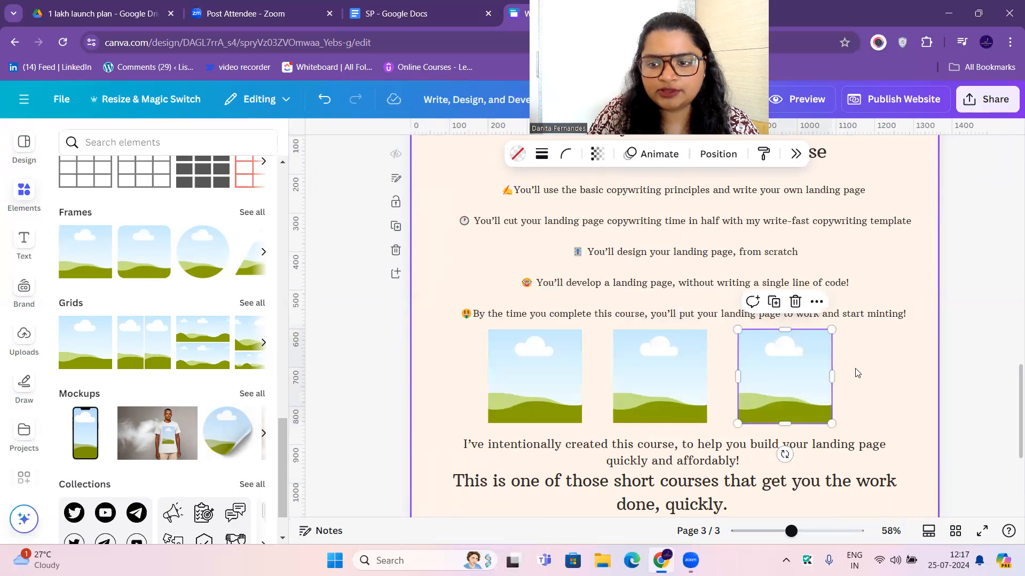
{"action": "left_click", "coordinate": [855, 369]}
Step: Search the elements for "web desigining" and narrow the results to photos
{"action": "left_click", "coordinate": [539, 380]}
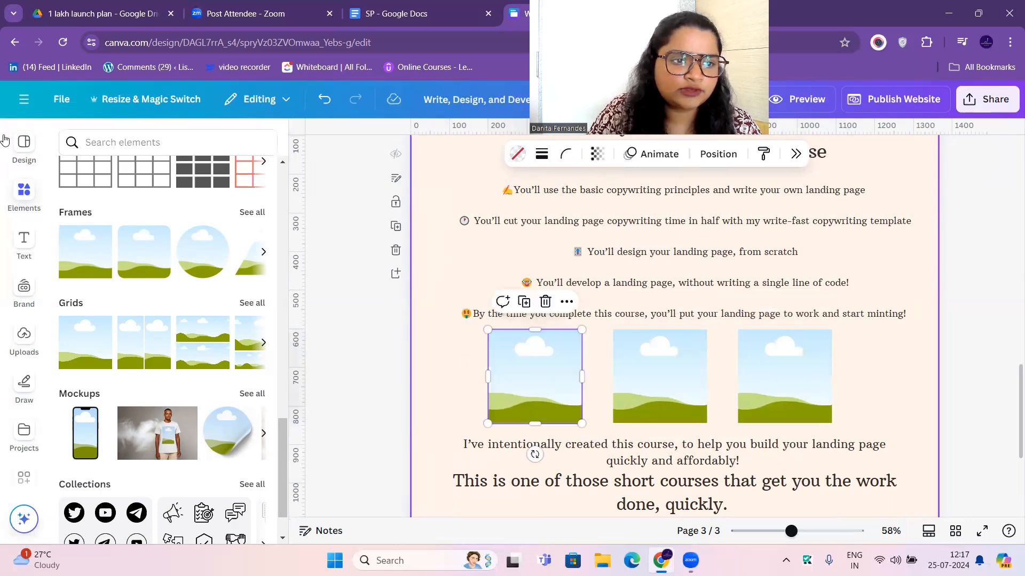
{"action": "left_click", "coordinate": [24, 148]}
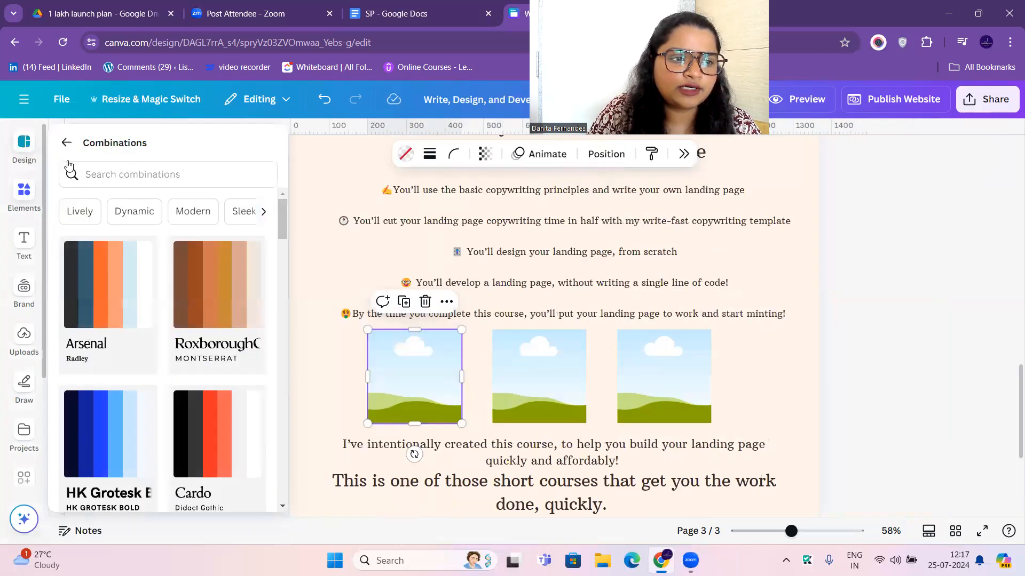
{"action": "left_click", "coordinate": [24, 193]}
{"action": "left_click", "coordinate": [24, 334]}
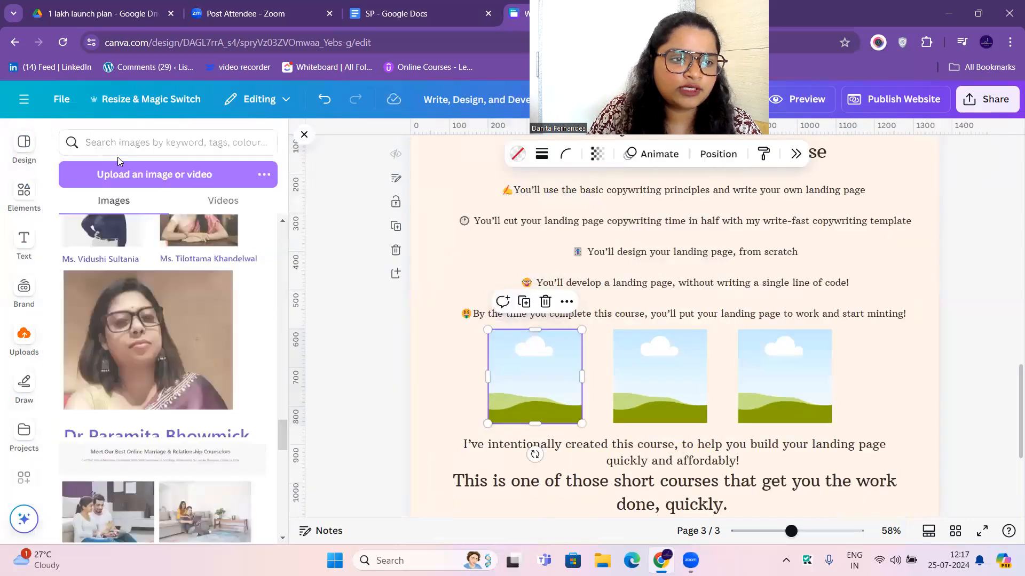
{"action": "left_click", "coordinate": [24, 193]}
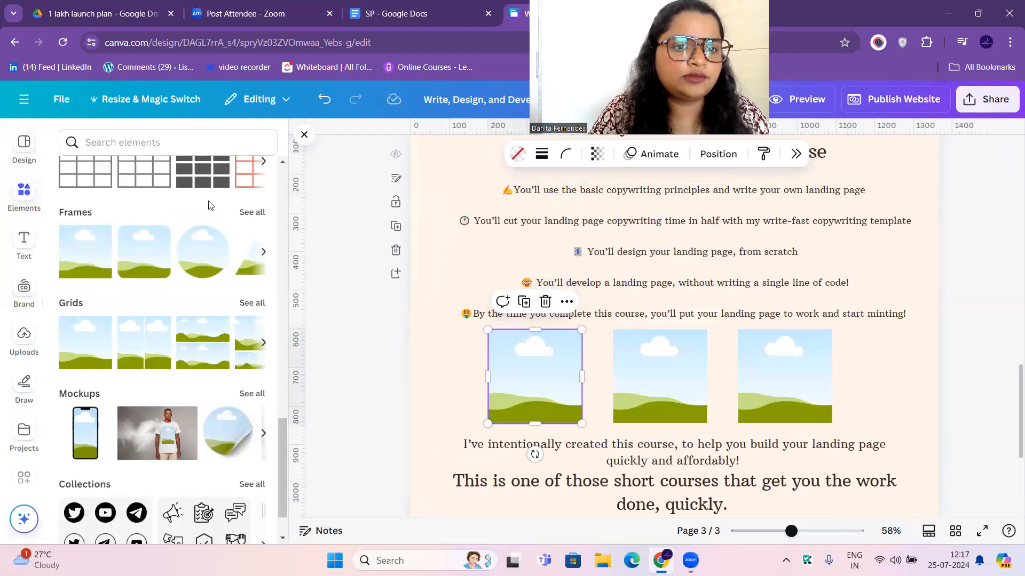
{"action": "scroll", "coordinate": [224, 199], "scroll_direction": "up", "scroll_amount": 5}
{"action": "scroll", "coordinate": [235, 195], "scroll_direction": "up", "scroll_amount": 5}
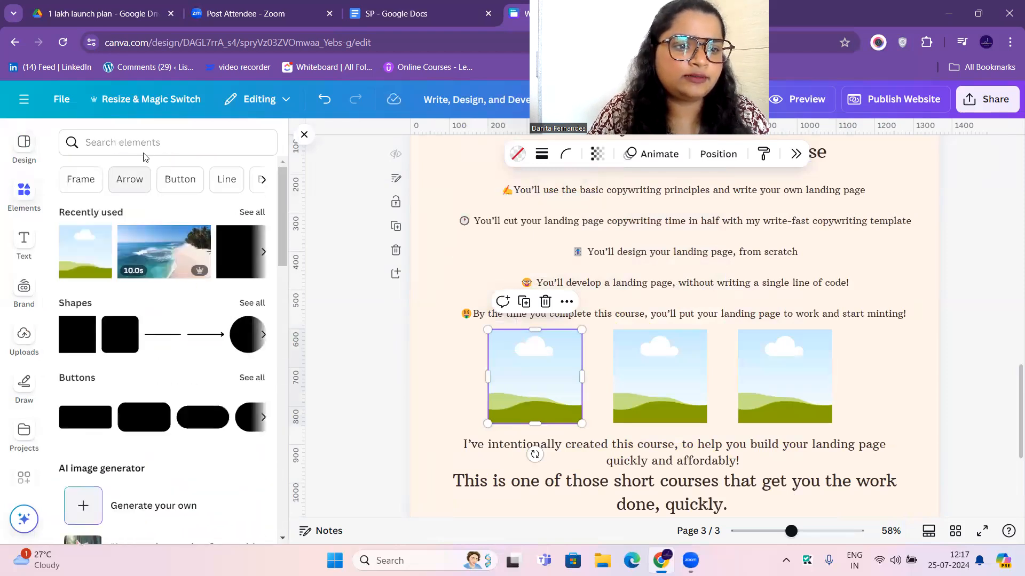
{"action": "left_click", "coordinate": [155, 142]}
{"action": "type", "text": "web desigining"}
{"action": "key", "text": "Return"}
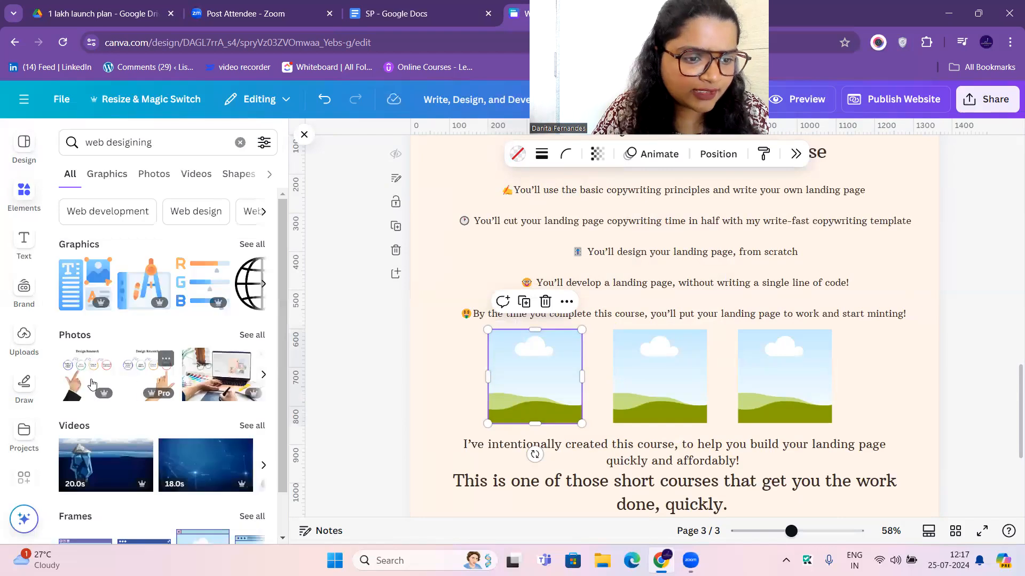
{"action": "left_click", "coordinate": [251, 335]}
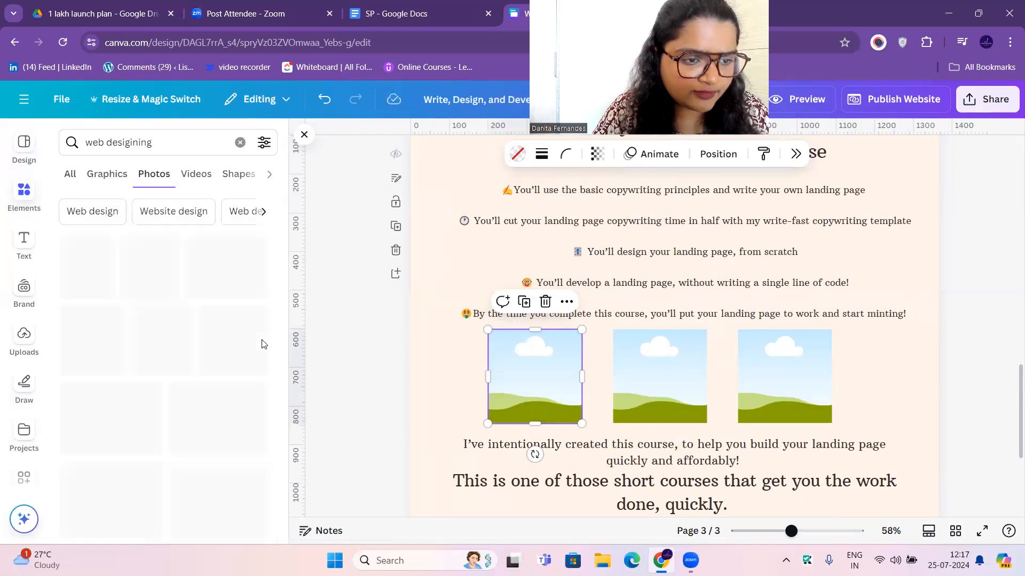
{"action": "scroll", "coordinate": [209, 436], "scroll_direction": "down", "scroll_amount": 3}
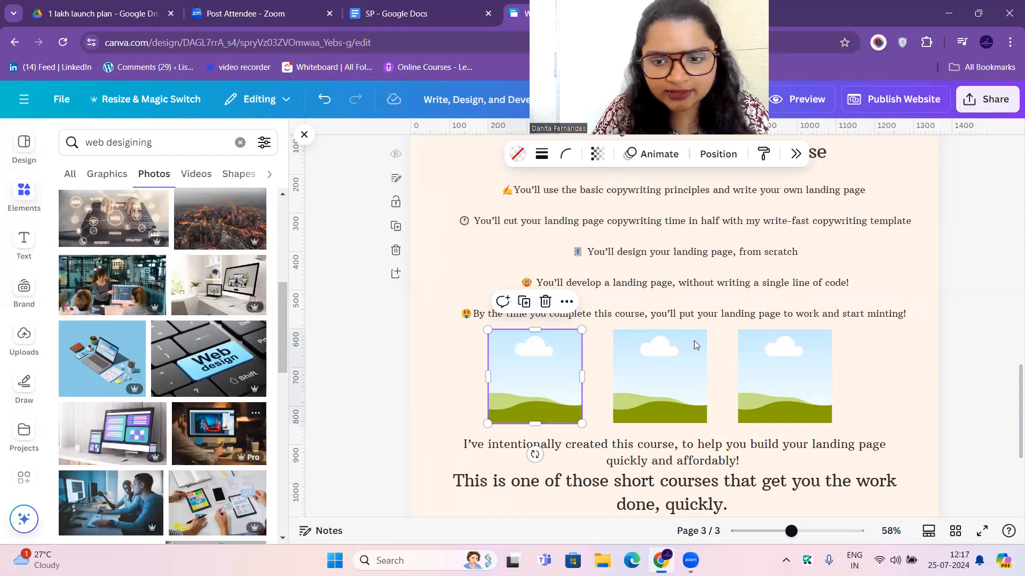
Step: Fill the first frame with the dark desk monitor photo and the middle frame with the purple-screen monitor photo
{"action": "left_click_drag", "start_coordinate": [534, 397], "coordinate": [512, 377]}
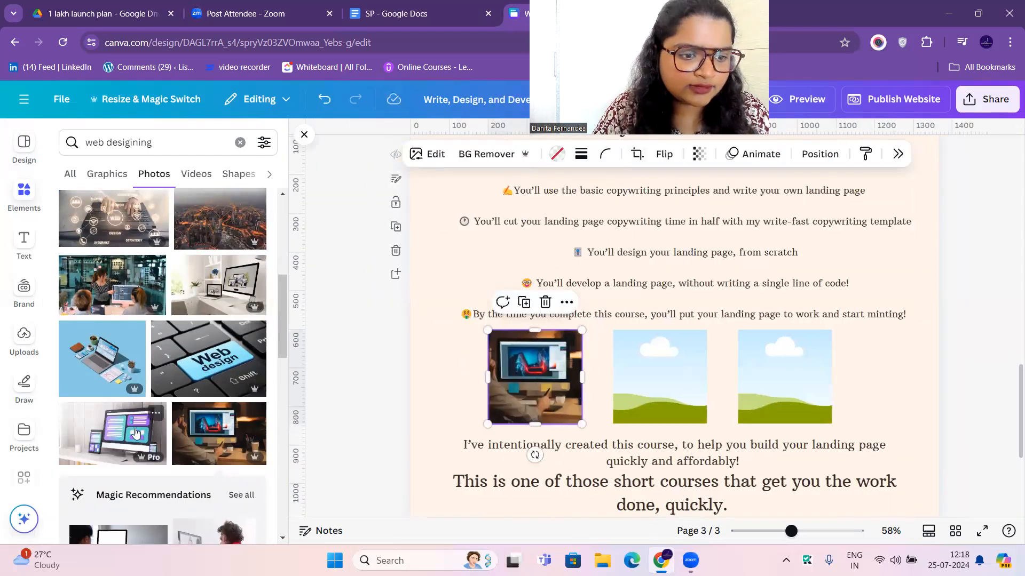
{"action": "left_click_drag", "start_coordinate": [780, 343], "coordinate": [480, 374]}
{"action": "left_click", "coordinate": [347, 350]}
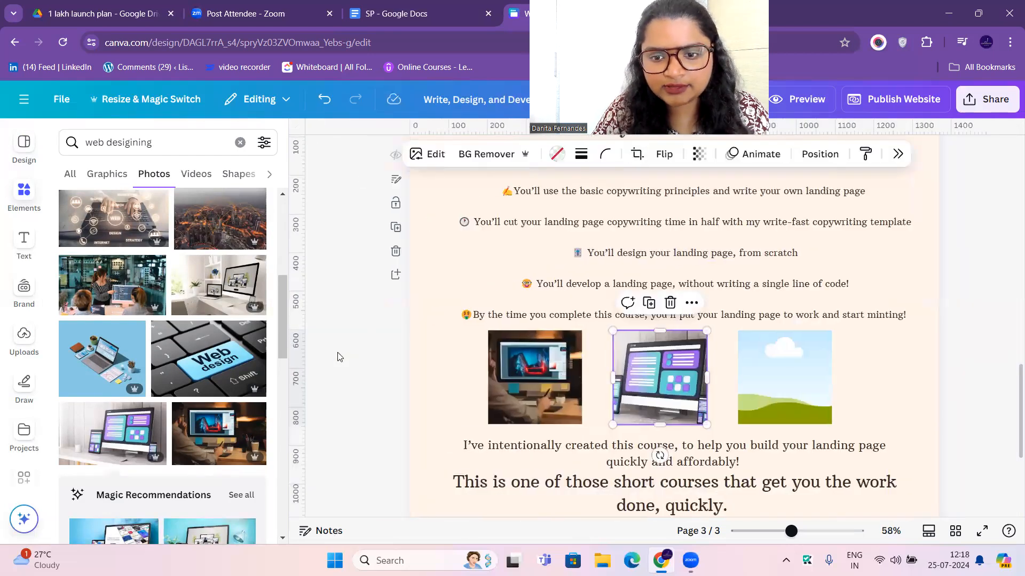
Step: Fill the third frame with the "We Design Everything" laptop photo and leave its crop unchanged
{"action": "left_click", "coordinate": [737, 389]}
{"action": "scroll", "coordinate": [179, 299], "scroll_direction": "up", "scroll_amount": 1}
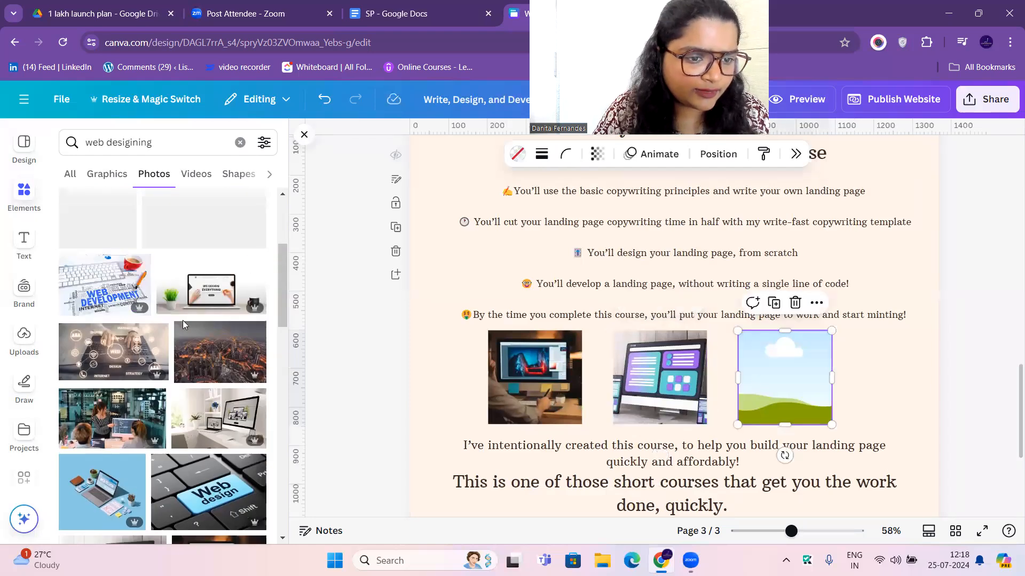
{"action": "scroll", "coordinate": [219, 350], "scroll_direction": "up", "scroll_amount": 2}
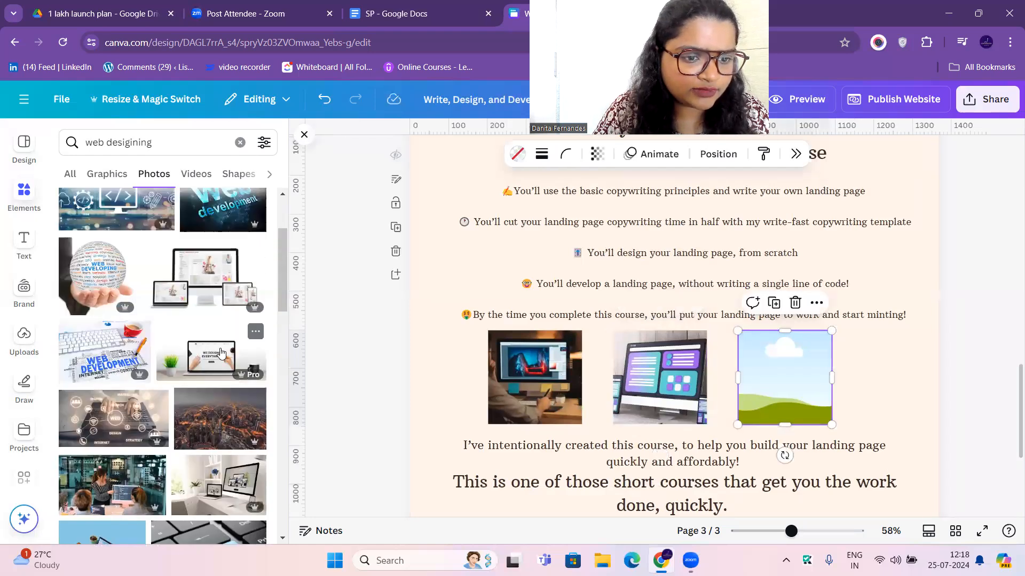
{"action": "left_click", "coordinate": [234, 352]}
{"action": "left_click_drag", "start_coordinate": [789, 372], "coordinate": [710, 237]}
{"action": "left_click_drag", "start_coordinate": [719, 347], "coordinate": [782, 481]}
{"action": "left_click_drag", "start_coordinate": [815, 378], "coordinate": [830, 395]}
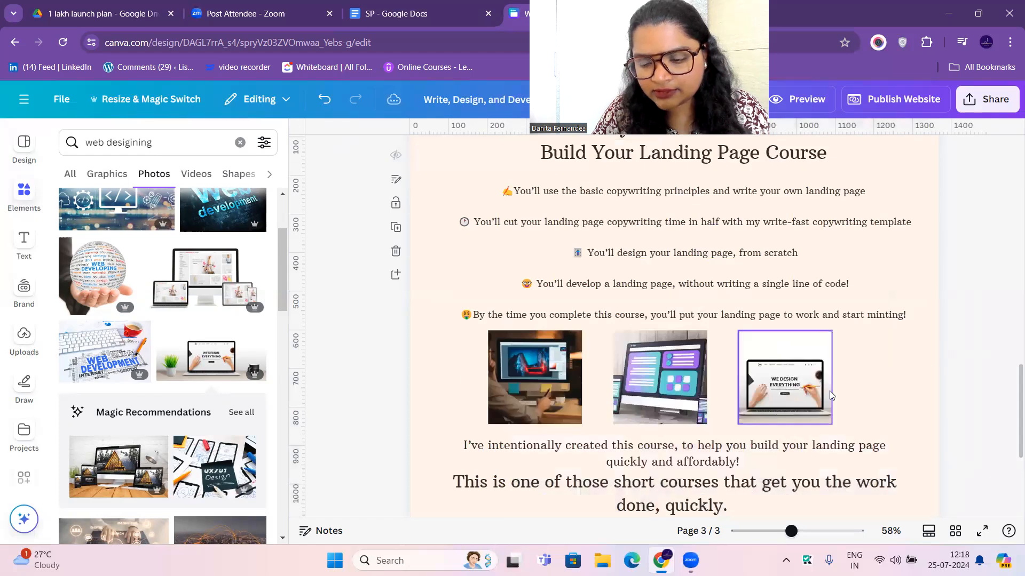
{"action": "double_click", "coordinate": [855, 404]}
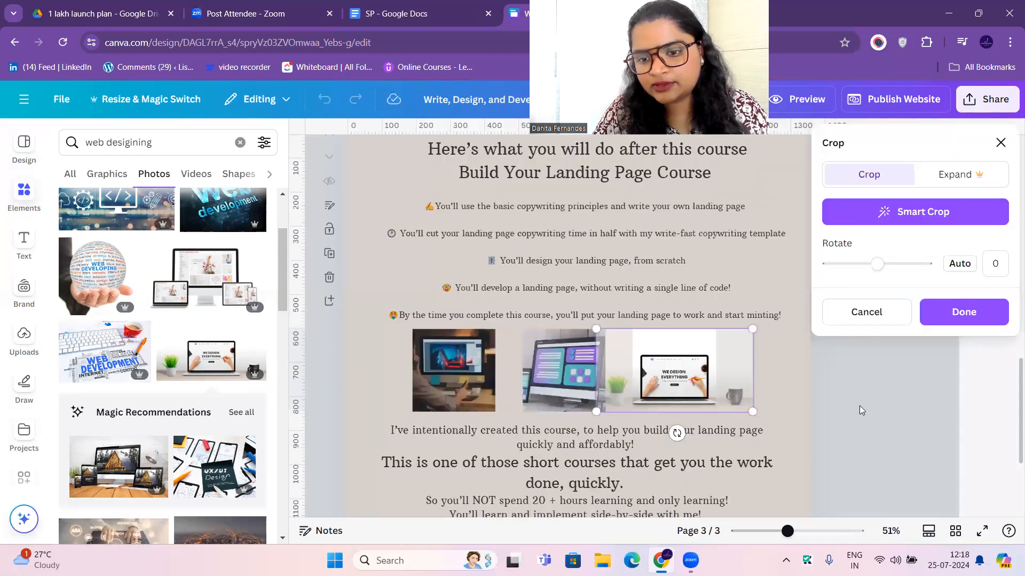
{"action": "left_click", "coordinate": [900, 390]}
{"action": "left_click", "coordinate": [901, 394]}
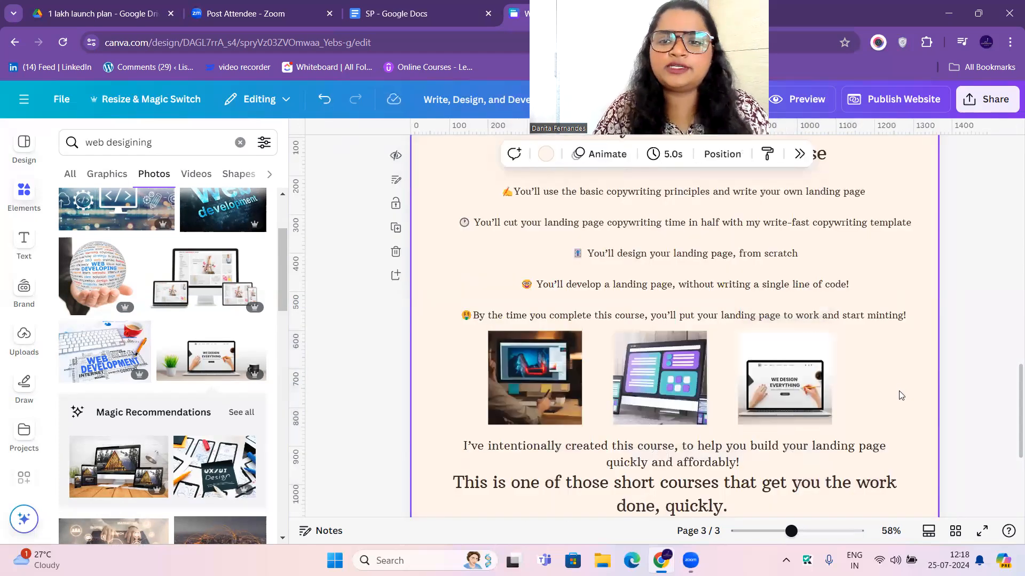
Step: Search the graphics for "arrow" and place the sketched outline arrow, small and pointing down, above the third page's "Want to Build Your Landing Page?" line
{"action": "scroll", "coordinate": [871, 353], "scroll_direction": "up", "scroll_amount": 2}
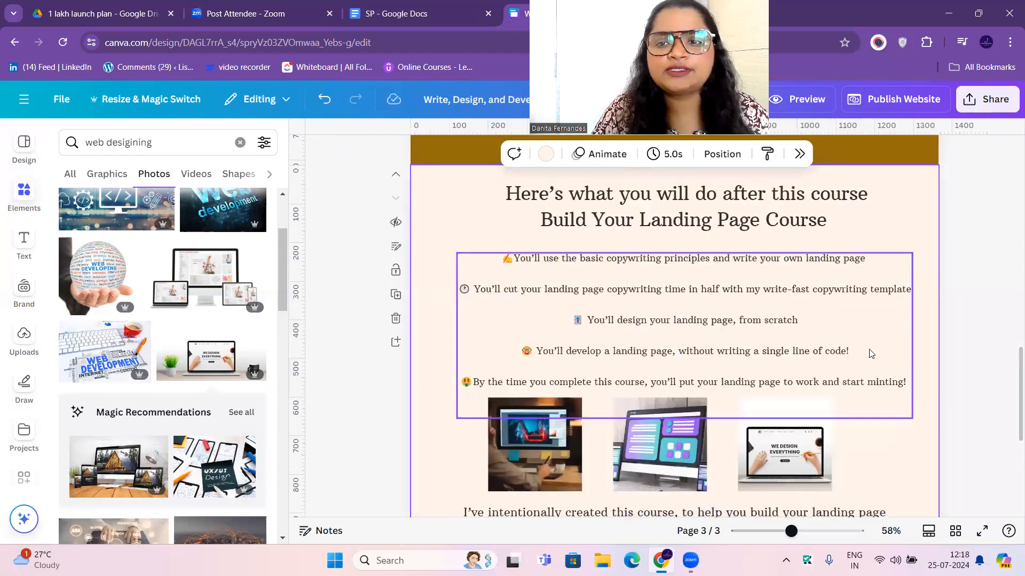
{"action": "left_click", "coordinate": [913, 418]}
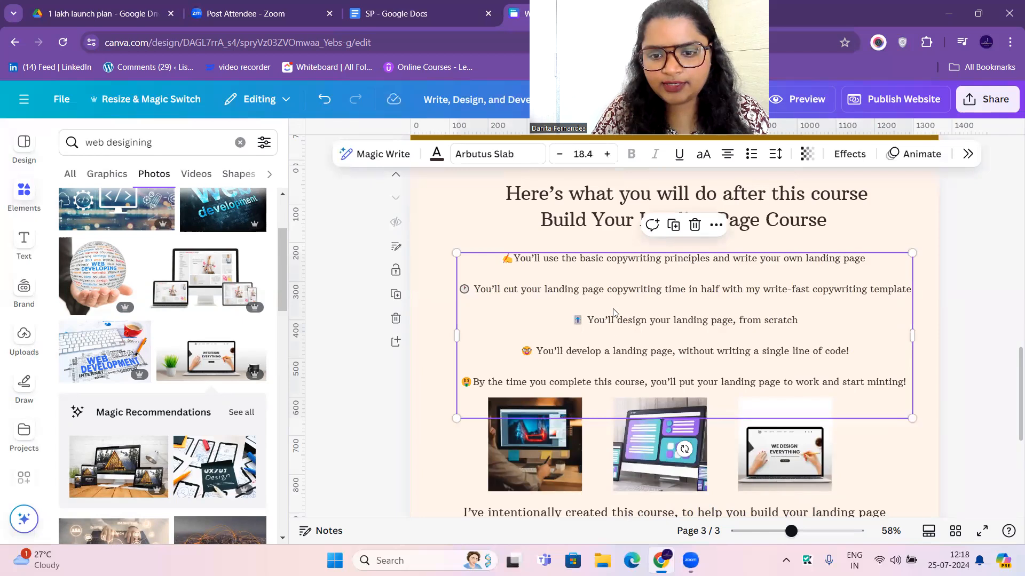
{"action": "scroll", "coordinate": [625, 346], "scroll_direction": "down", "scroll_amount": 3}
{"action": "left_click", "coordinate": [659, 331]}
{"action": "scroll", "coordinate": [659, 331], "scroll_direction": "down", "scroll_amount": 3}
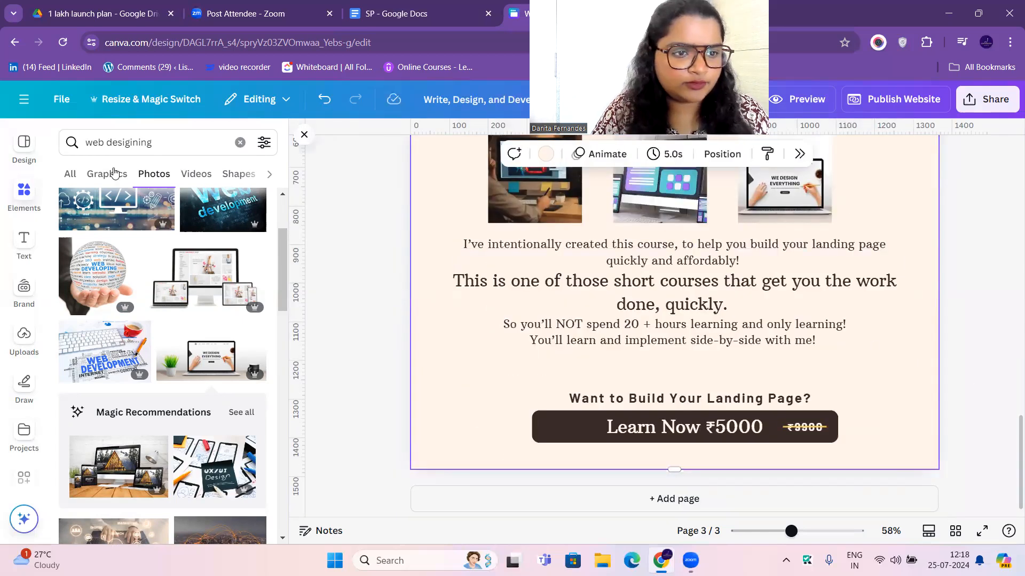
{"action": "left_click", "coordinate": [240, 142]}
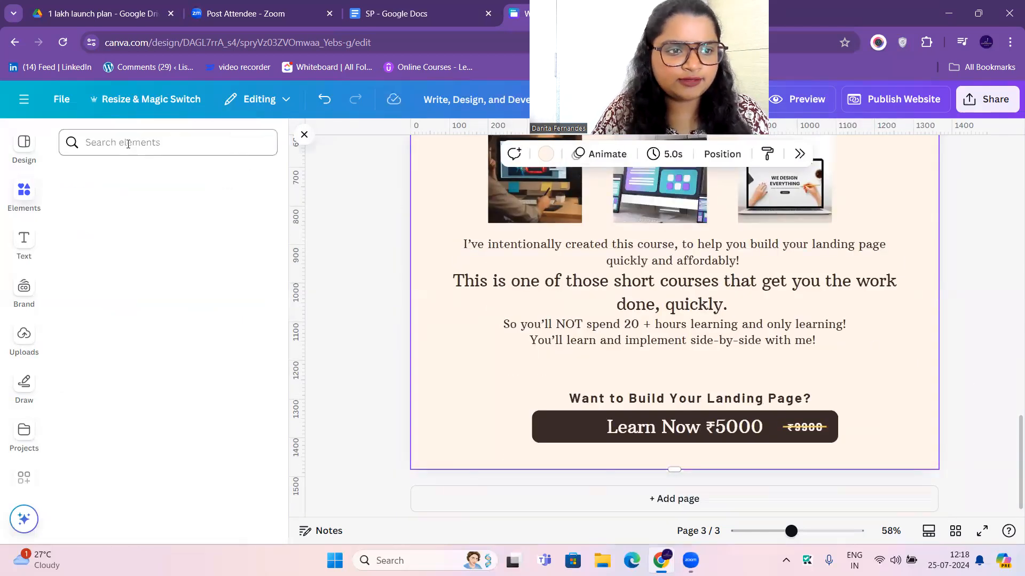
{"action": "type", "text": "arrow"}
{"action": "key", "text": "Return"}
{"action": "left_click", "coordinate": [261, 322]}
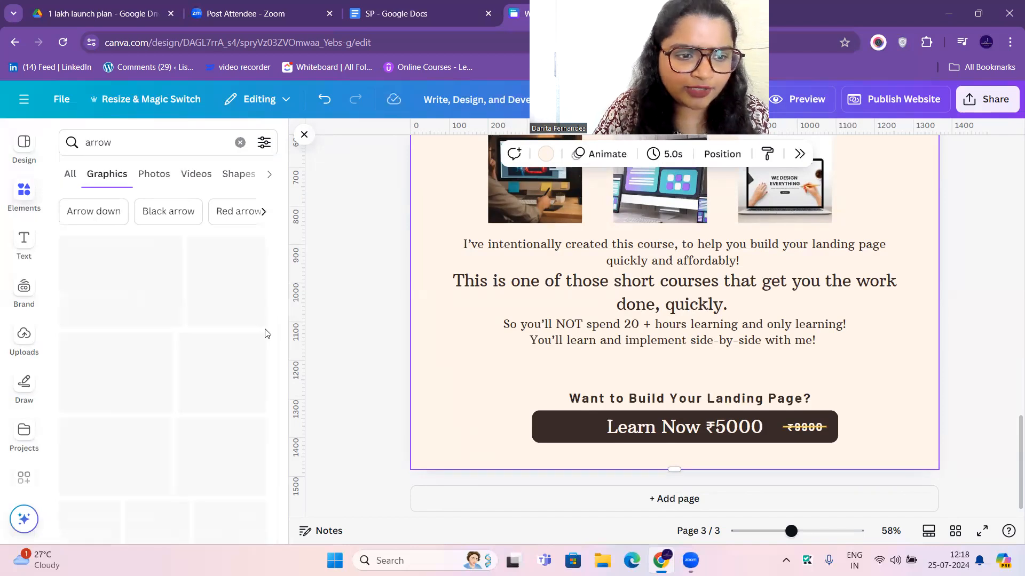
{"action": "scroll", "coordinate": [224, 353], "scroll_direction": "down", "scroll_amount": 2}
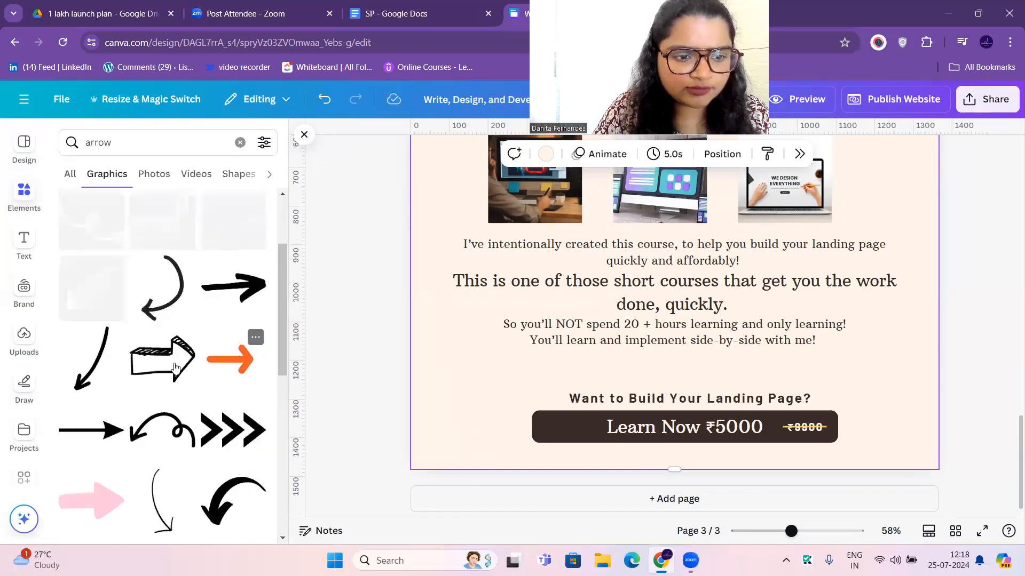
{"action": "left_click", "coordinate": [178, 363]}
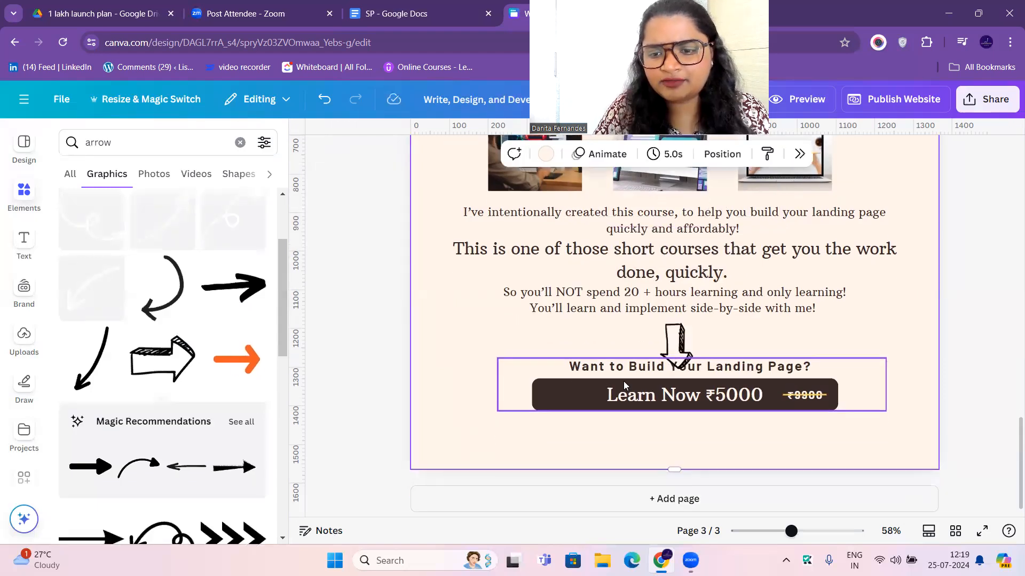
Step: Move the "Learn Now ₹5000" call-to-action group lower and shift the arrow slightly down into the gap above it
{"action": "left_click_drag", "start_coordinate": [625, 385], "coordinate": [619, 412]}
{"action": "left_click", "coordinate": [943, 393]}
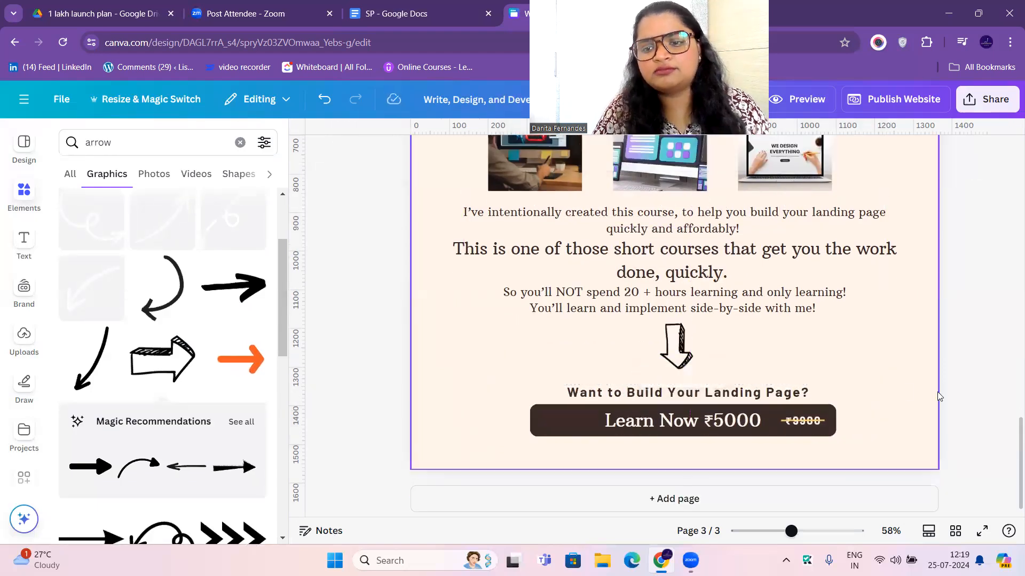
{"action": "left_click", "coordinate": [676, 349]}
{"action": "left_click", "coordinate": [860, 368]}
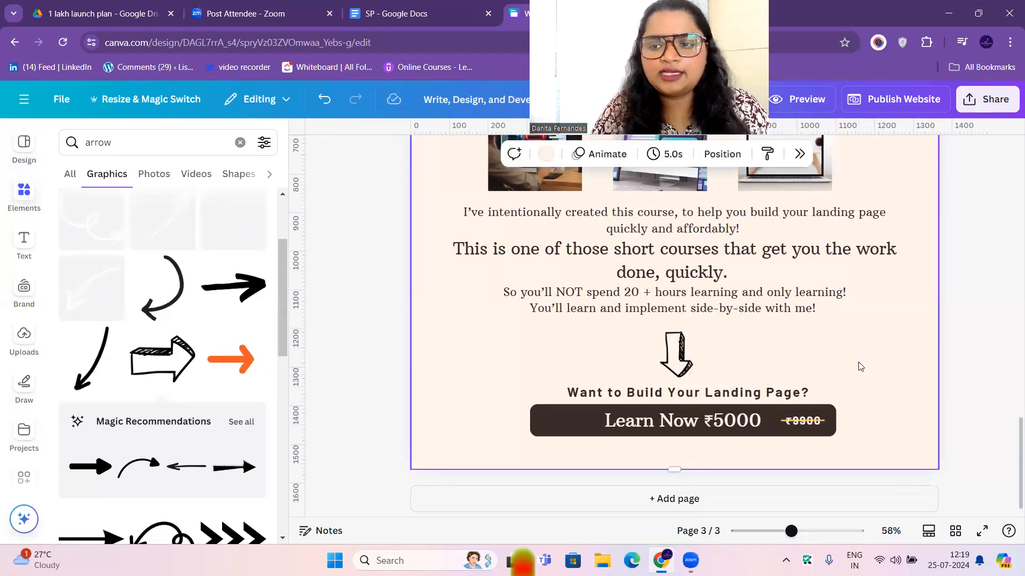
Step: Preview the landing page in desktop view and review every section from the header to the final call to action
{"action": "scroll", "coordinate": [840, 360], "scroll_direction": "up", "scroll_amount": 5}
{"action": "scroll", "coordinate": [847, 372], "scroll_direction": "up", "scroll_amount": 6}
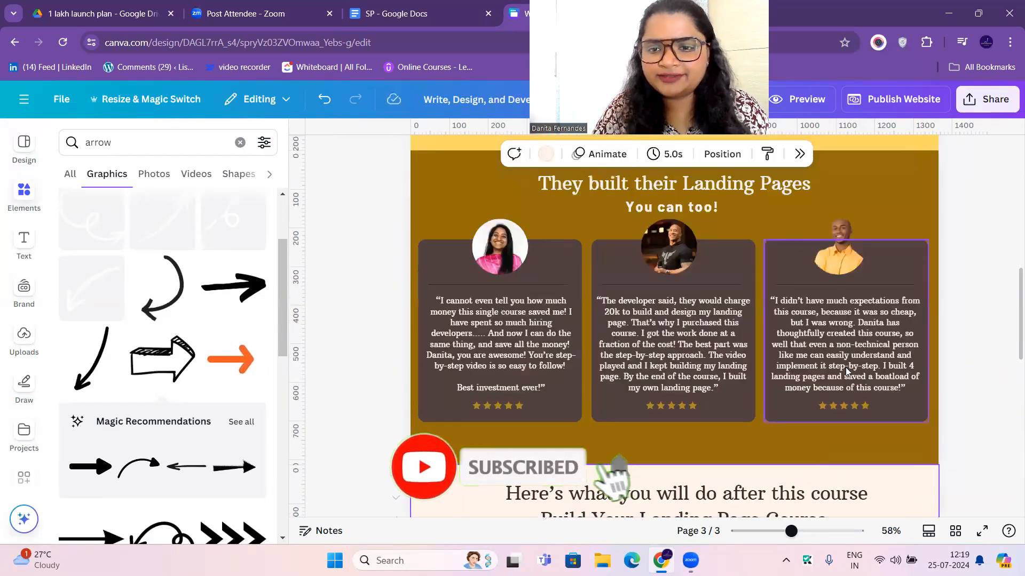
{"action": "left_click", "coordinate": [343, 380]}
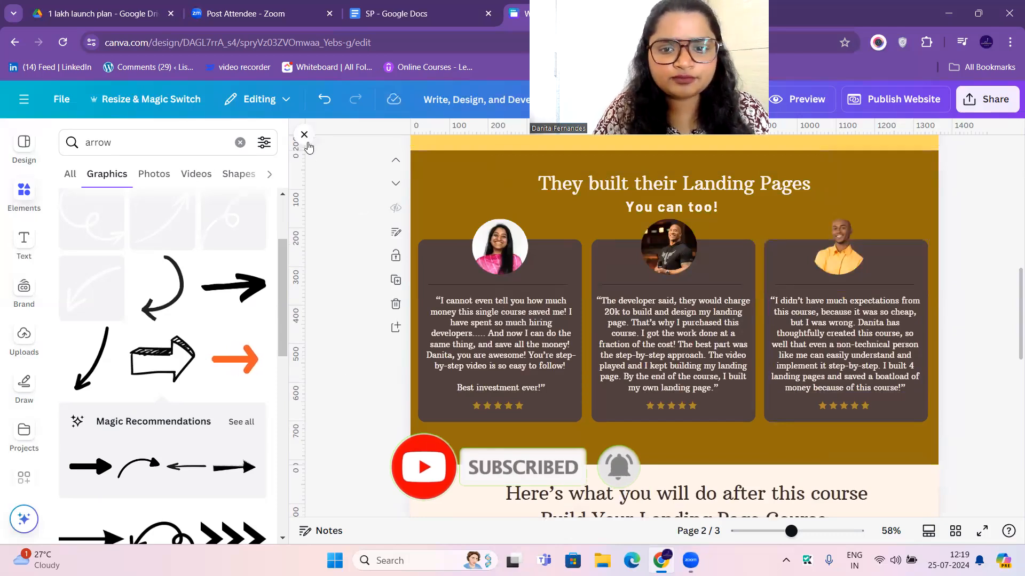
{"action": "left_click", "coordinate": [305, 138]}
{"action": "scroll", "coordinate": [862, 373], "scroll_direction": "up", "scroll_amount": 3}
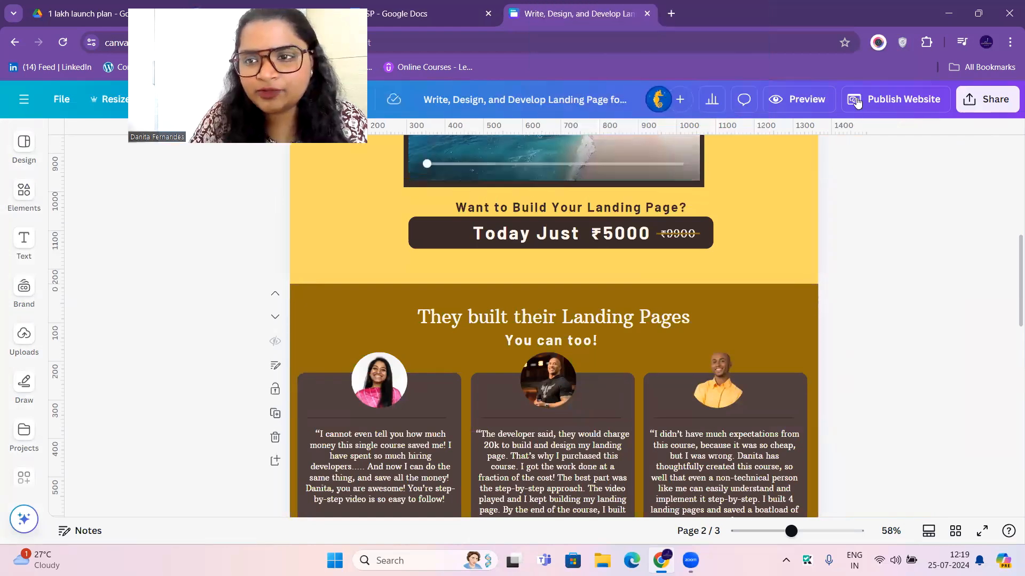
{"action": "left_click", "coordinate": [811, 99]}
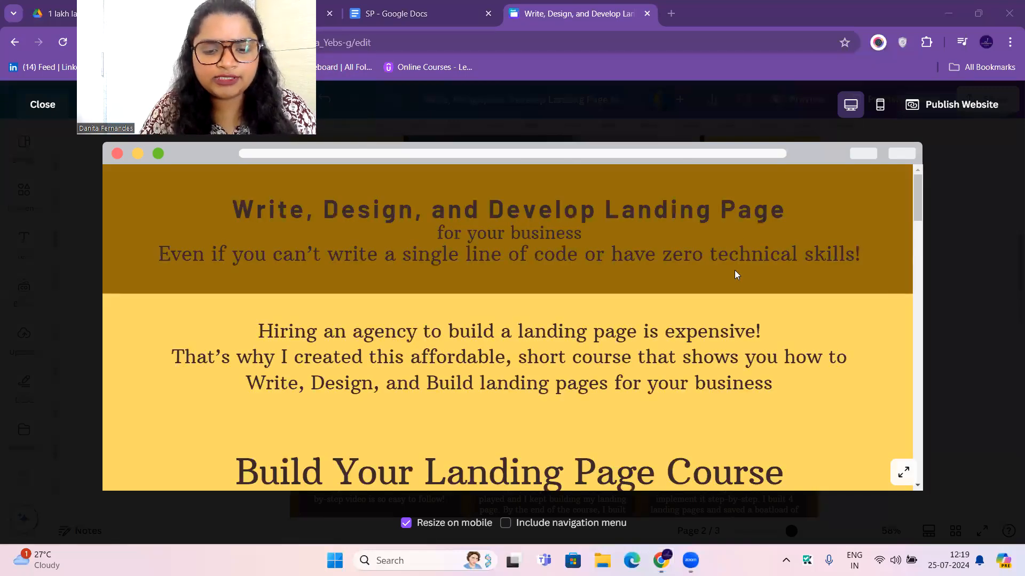
{"action": "scroll", "coordinate": [735, 270], "scroll_direction": "down", "scroll_amount": 4}
{"action": "scroll", "coordinate": [736, 272], "scroll_direction": "down", "scroll_amount": 10}
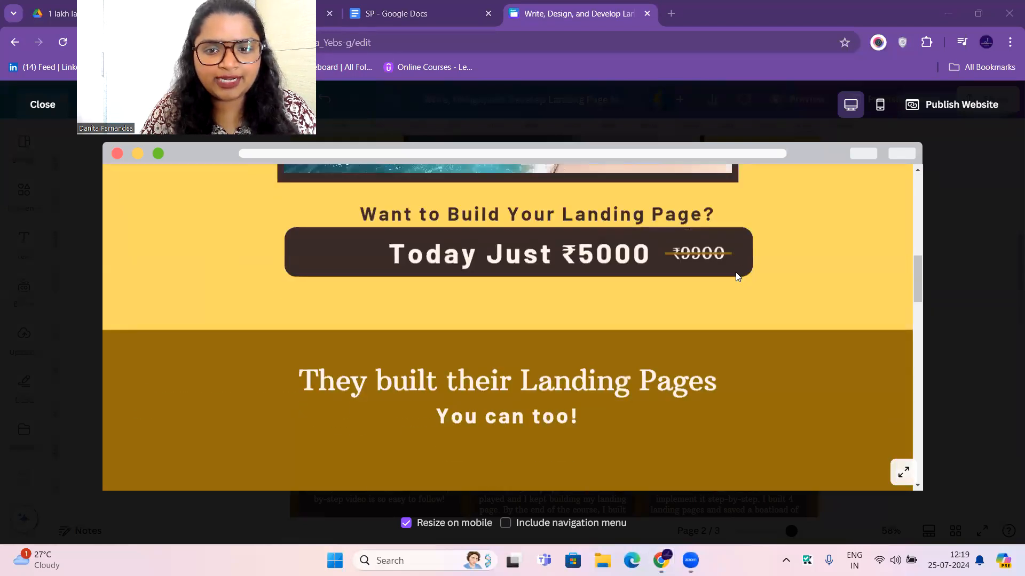
{"action": "scroll", "coordinate": [737, 276], "scroll_direction": "down", "scroll_amount": 8}
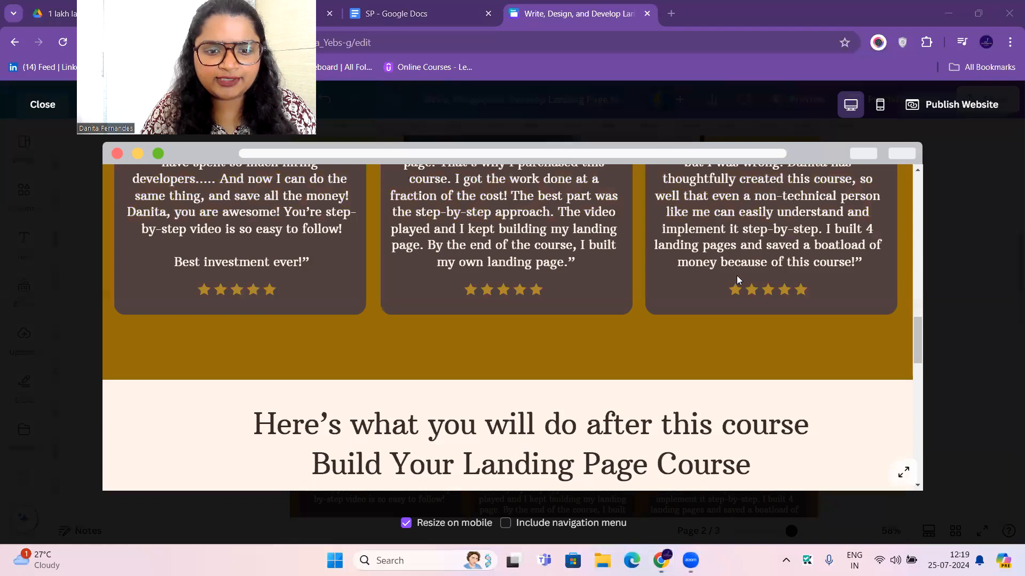
{"action": "scroll", "coordinate": [764, 288], "scroll_direction": "down", "scroll_amount": 5}
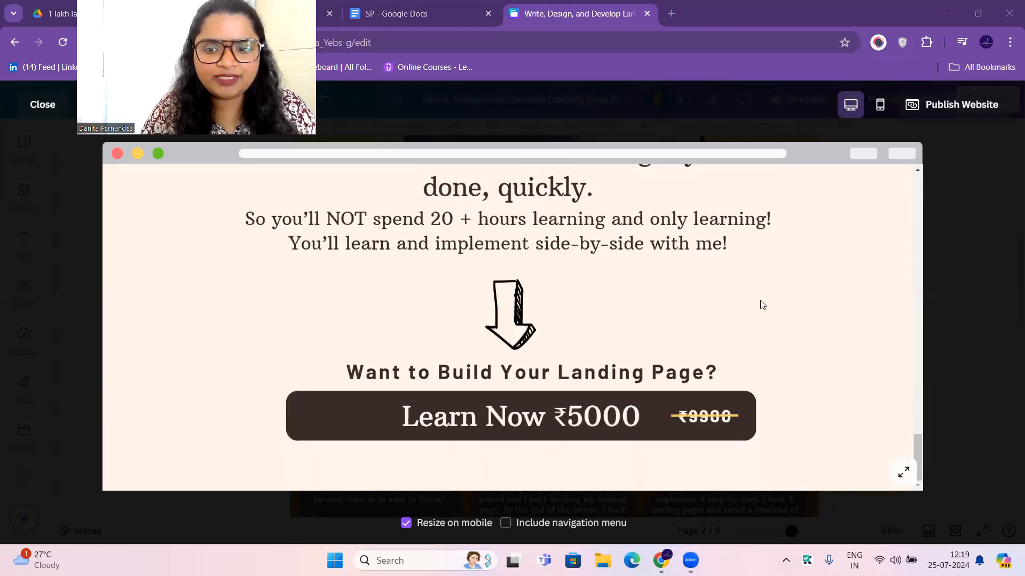
Step: Publish the website to the connected custom domain with Resize on mobile enabled
{"action": "left_click", "coordinate": [911, 106]}
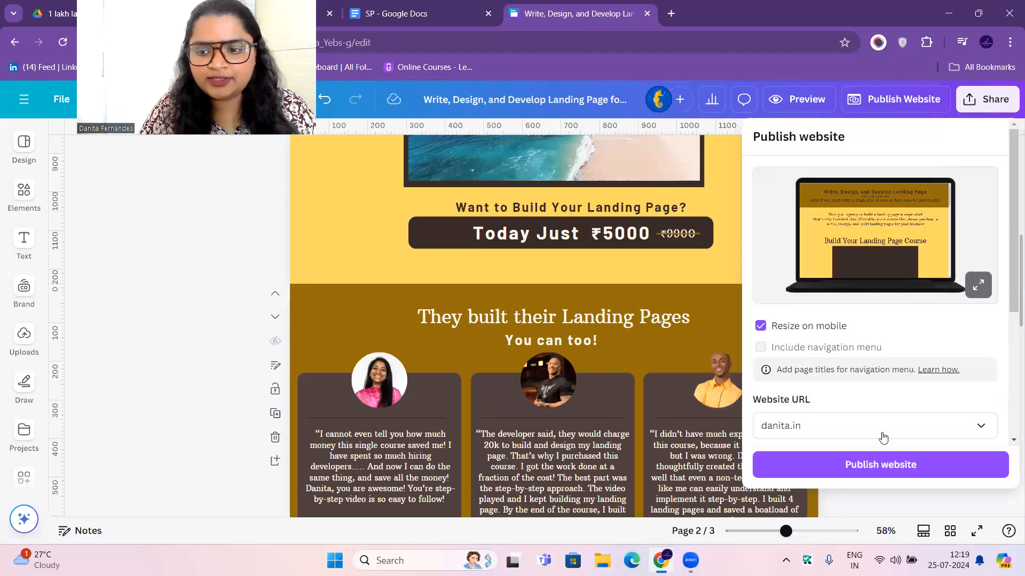
{"action": "left_click", "coordinate": [882, 432]}
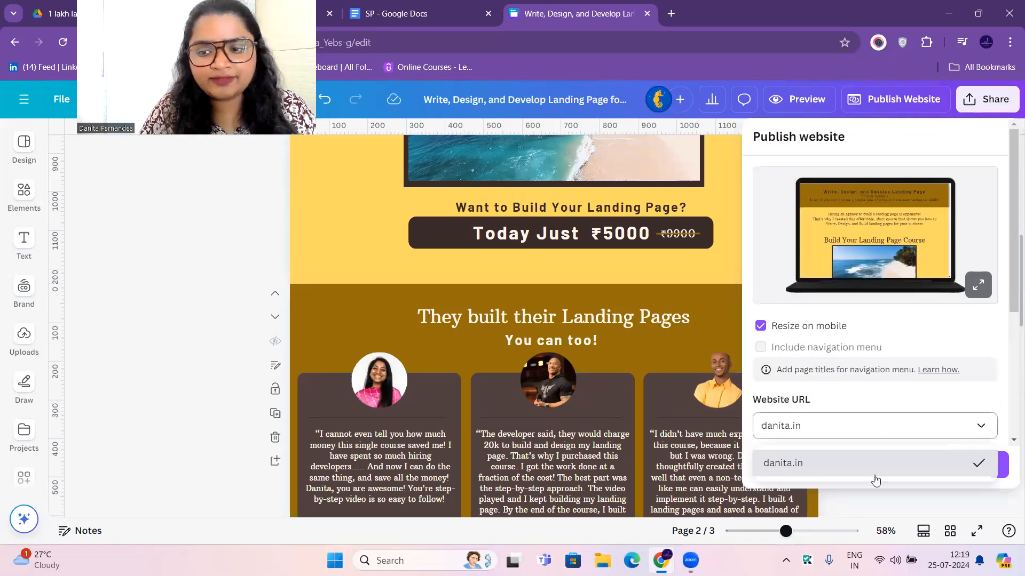
{"action": "left_click", "coordinate": [895, 445]}
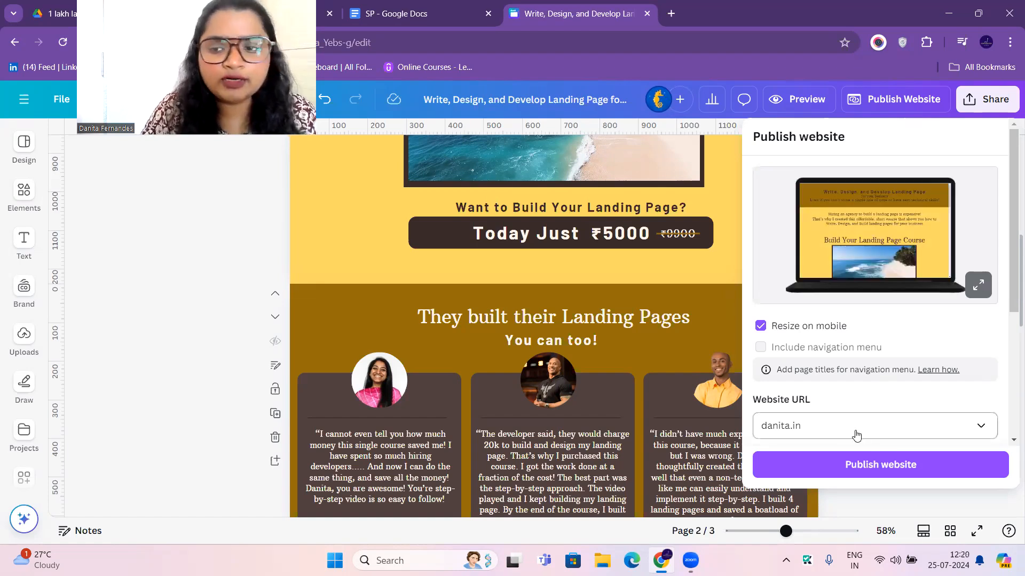
{"action": "left_click", "coordinate": [842, 475]}
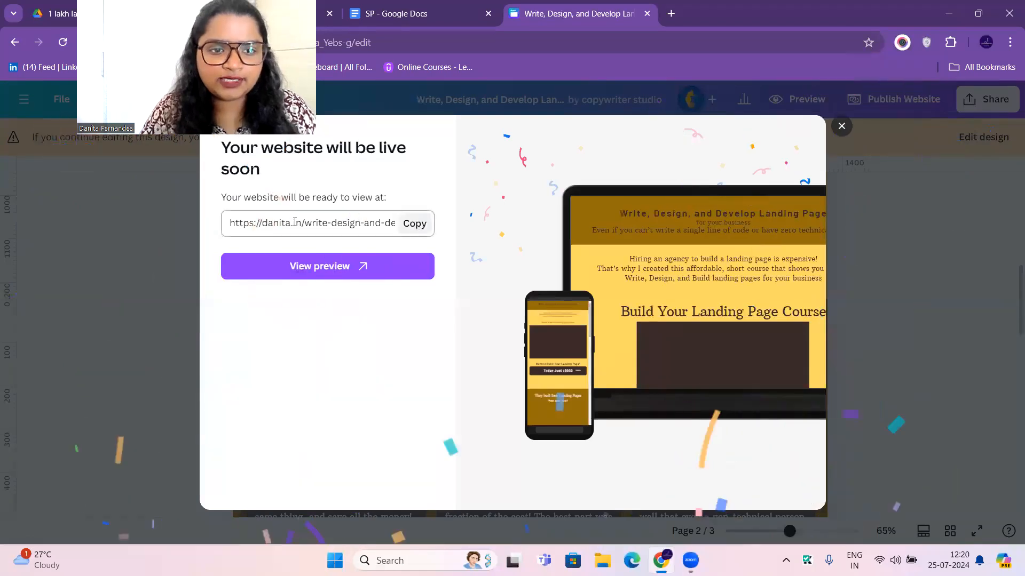
Step: Copy the published website's link, open it in a new browser tab and review the page down to its end
{"action": "left_click", "coordinate": [415, 223]}
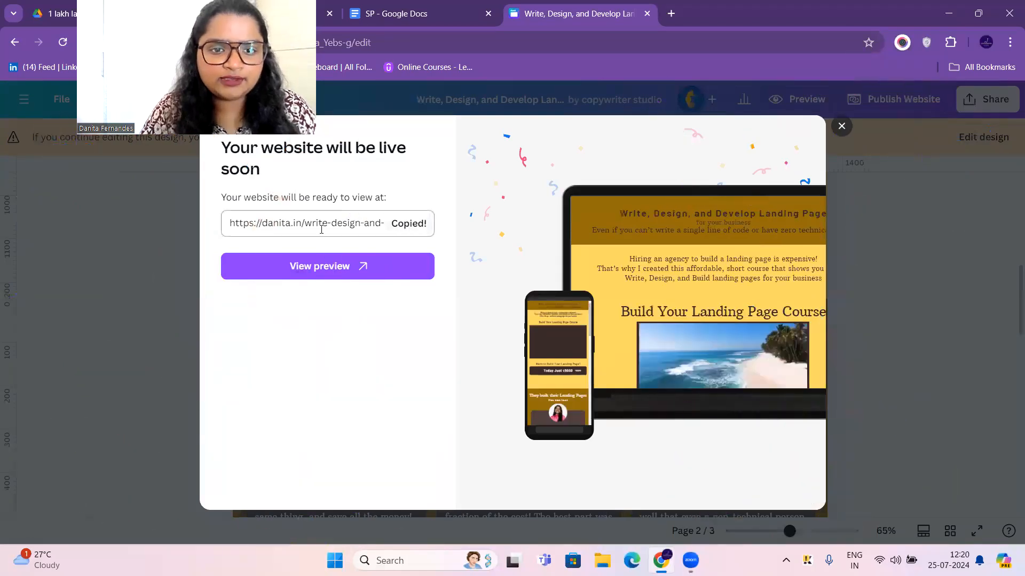
{"action": "left_click", "coordinate": [677, 12]}
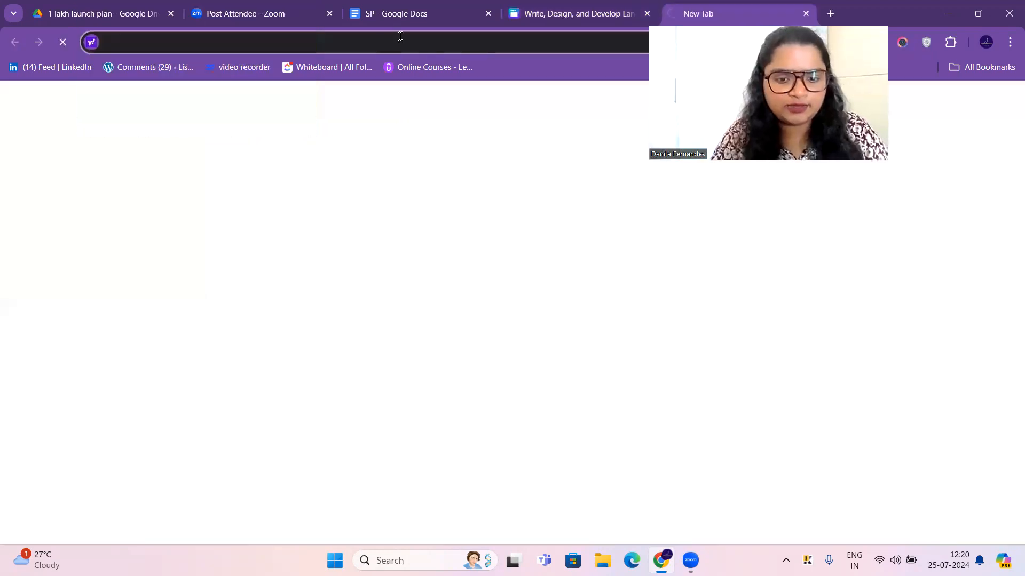
{"action": "key", "text": "ctrl+v"}
{"action": "key", "text": "Return"}
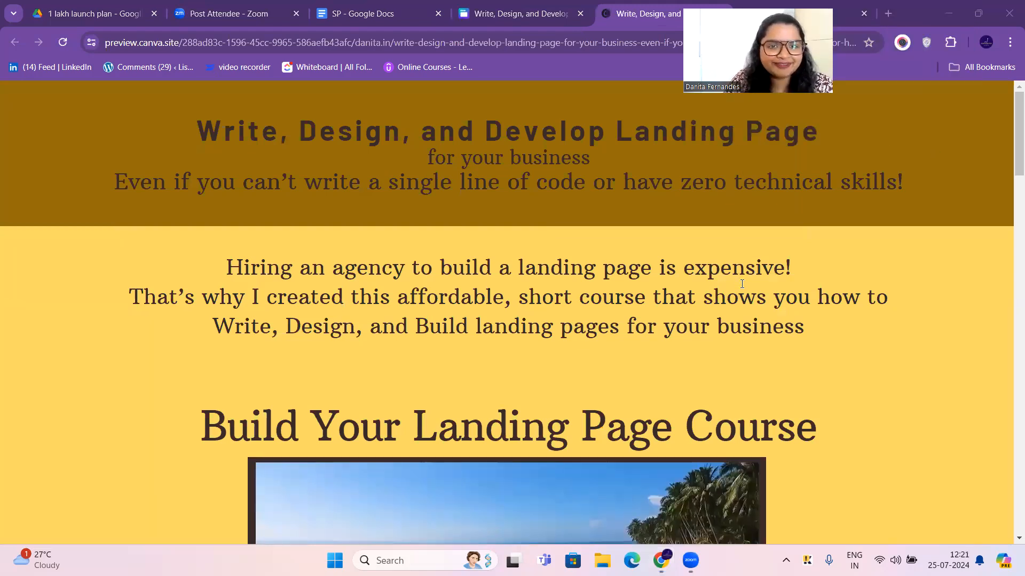
{"action": "scroll", "coordinate": [747, 293], "scroll_direction": "down", "scroll_amount": 15}
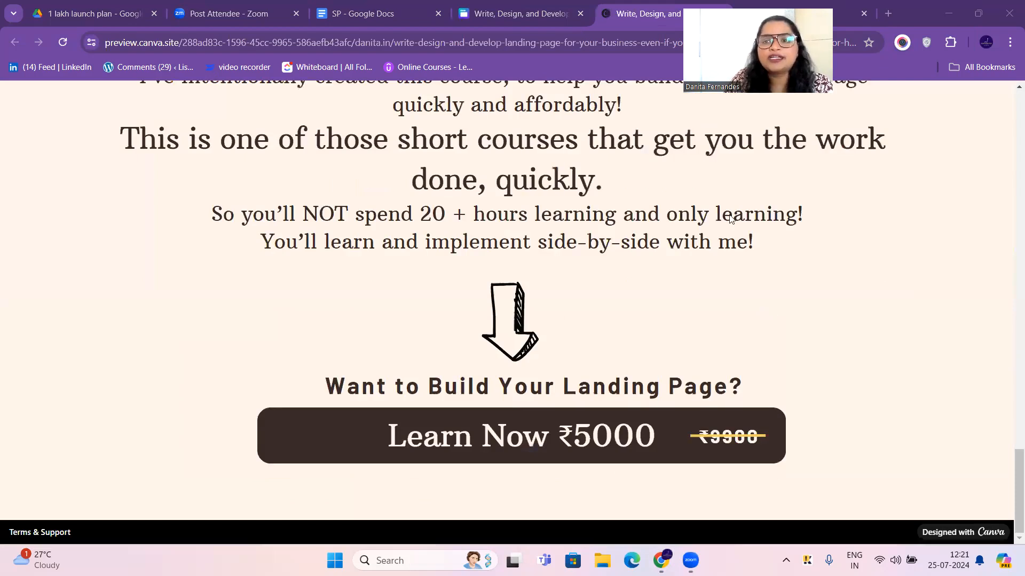